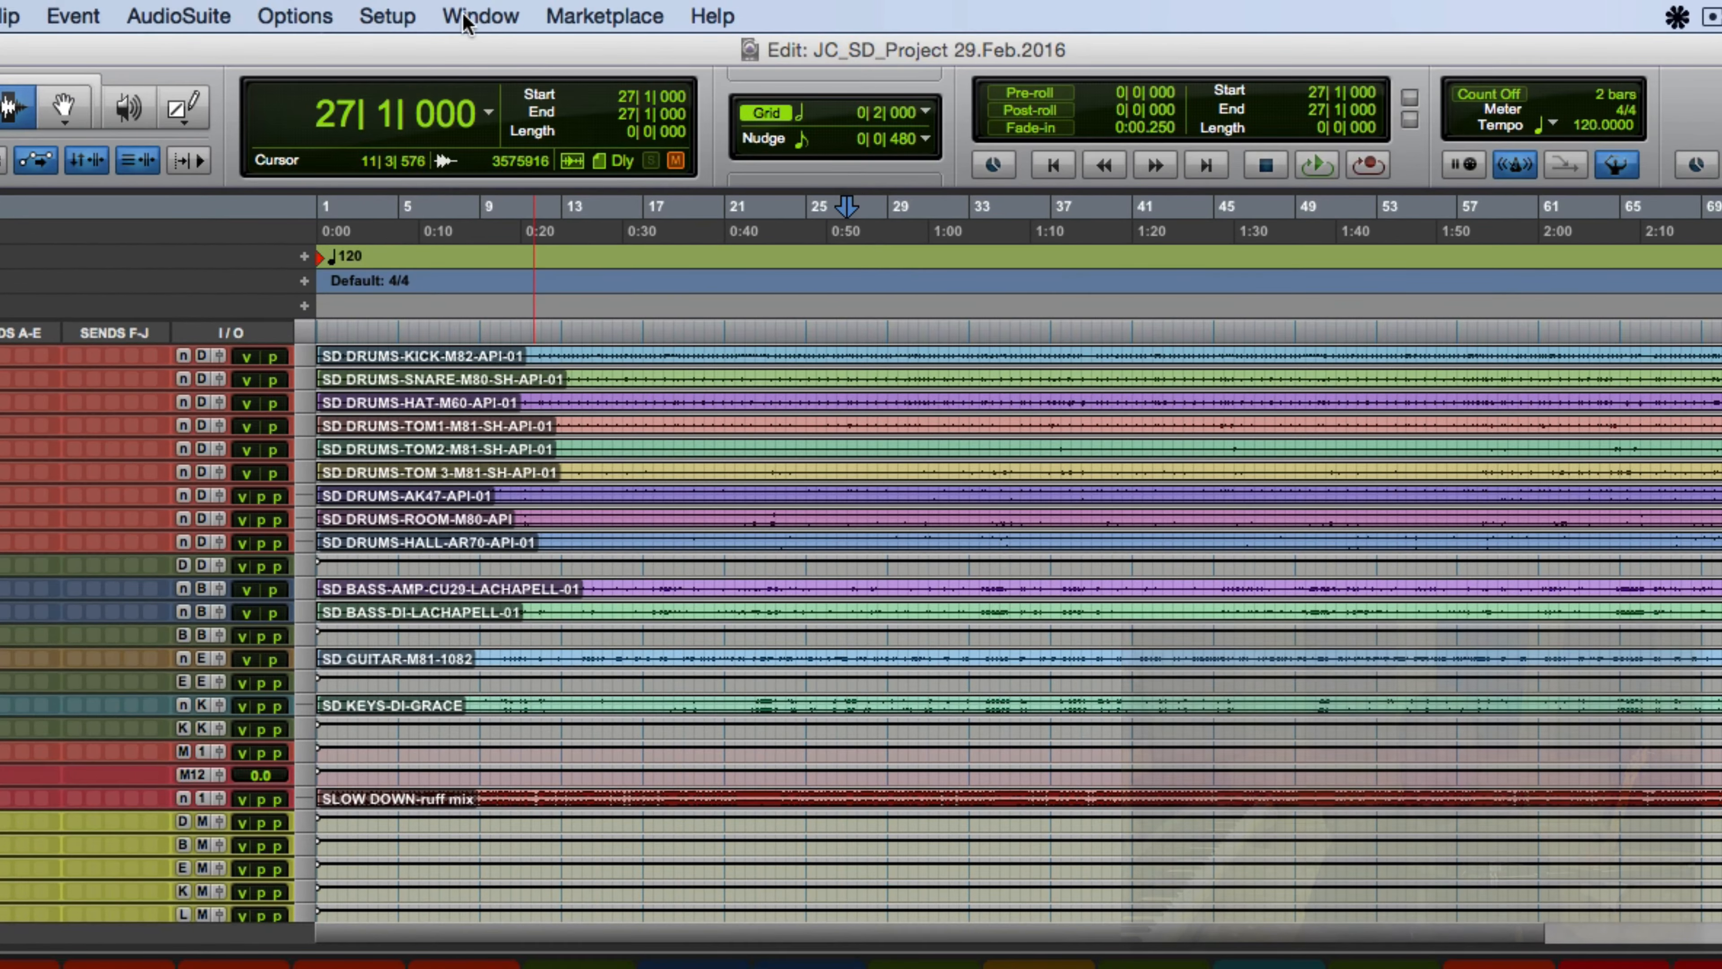
- Open the Window Configuration List, then widen and reposition its window so all its columns show
click(586, 9)
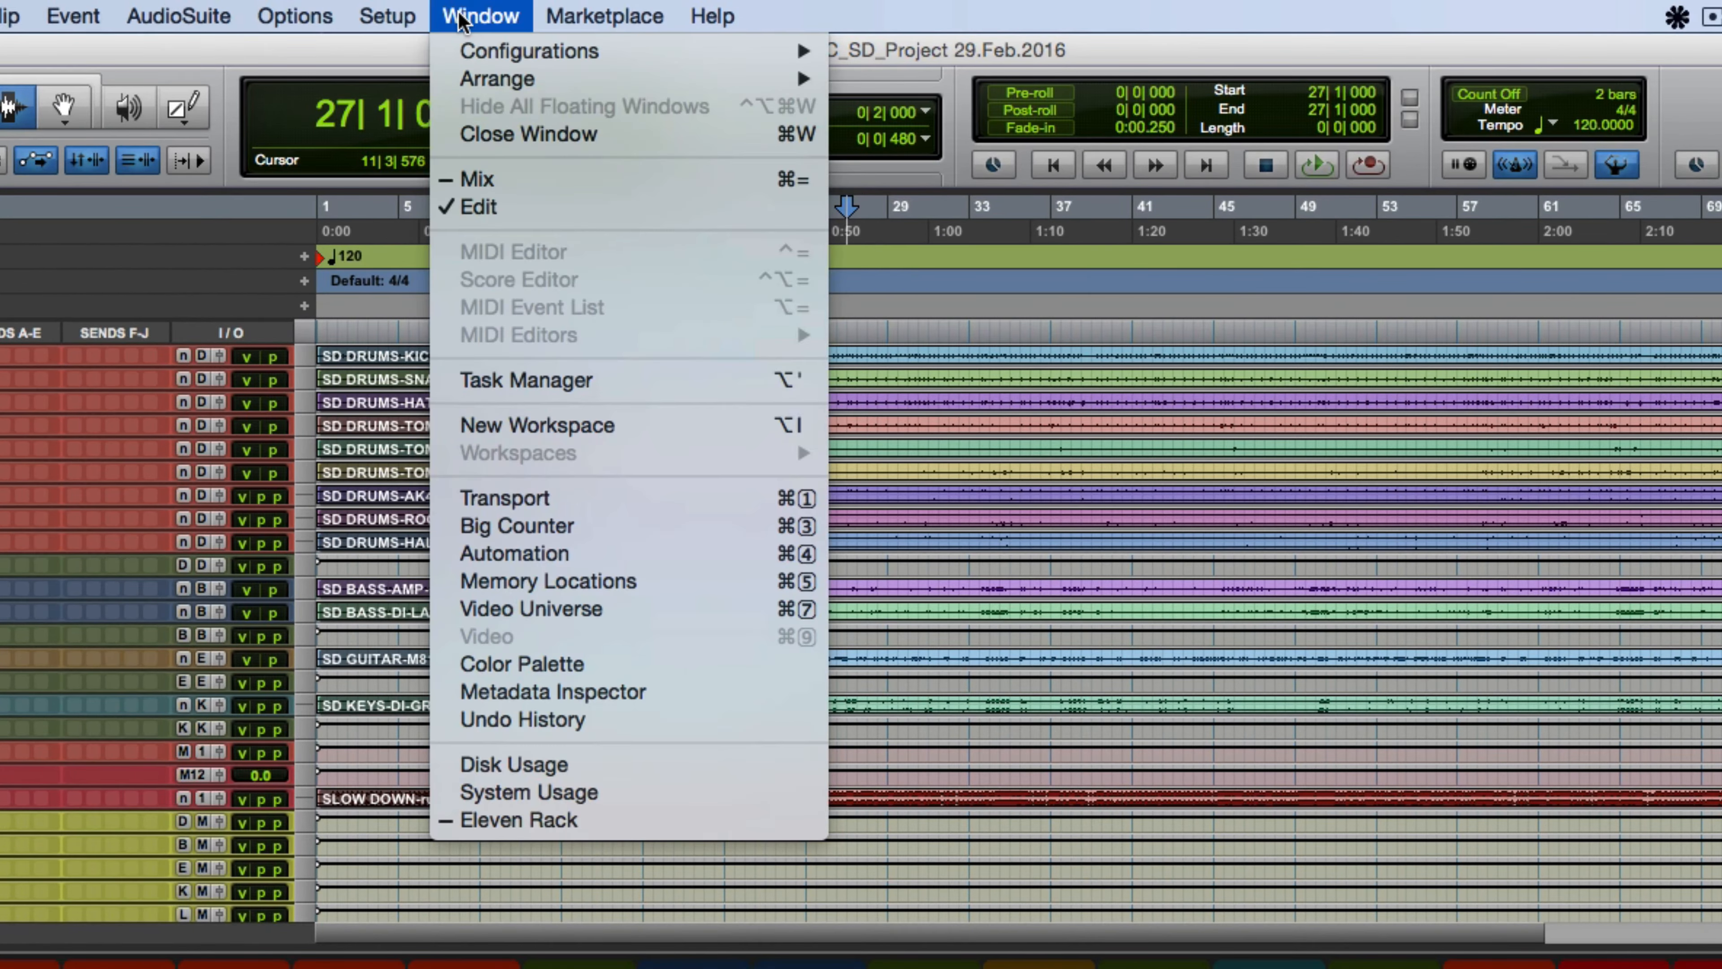
mouse_move(559, 60)
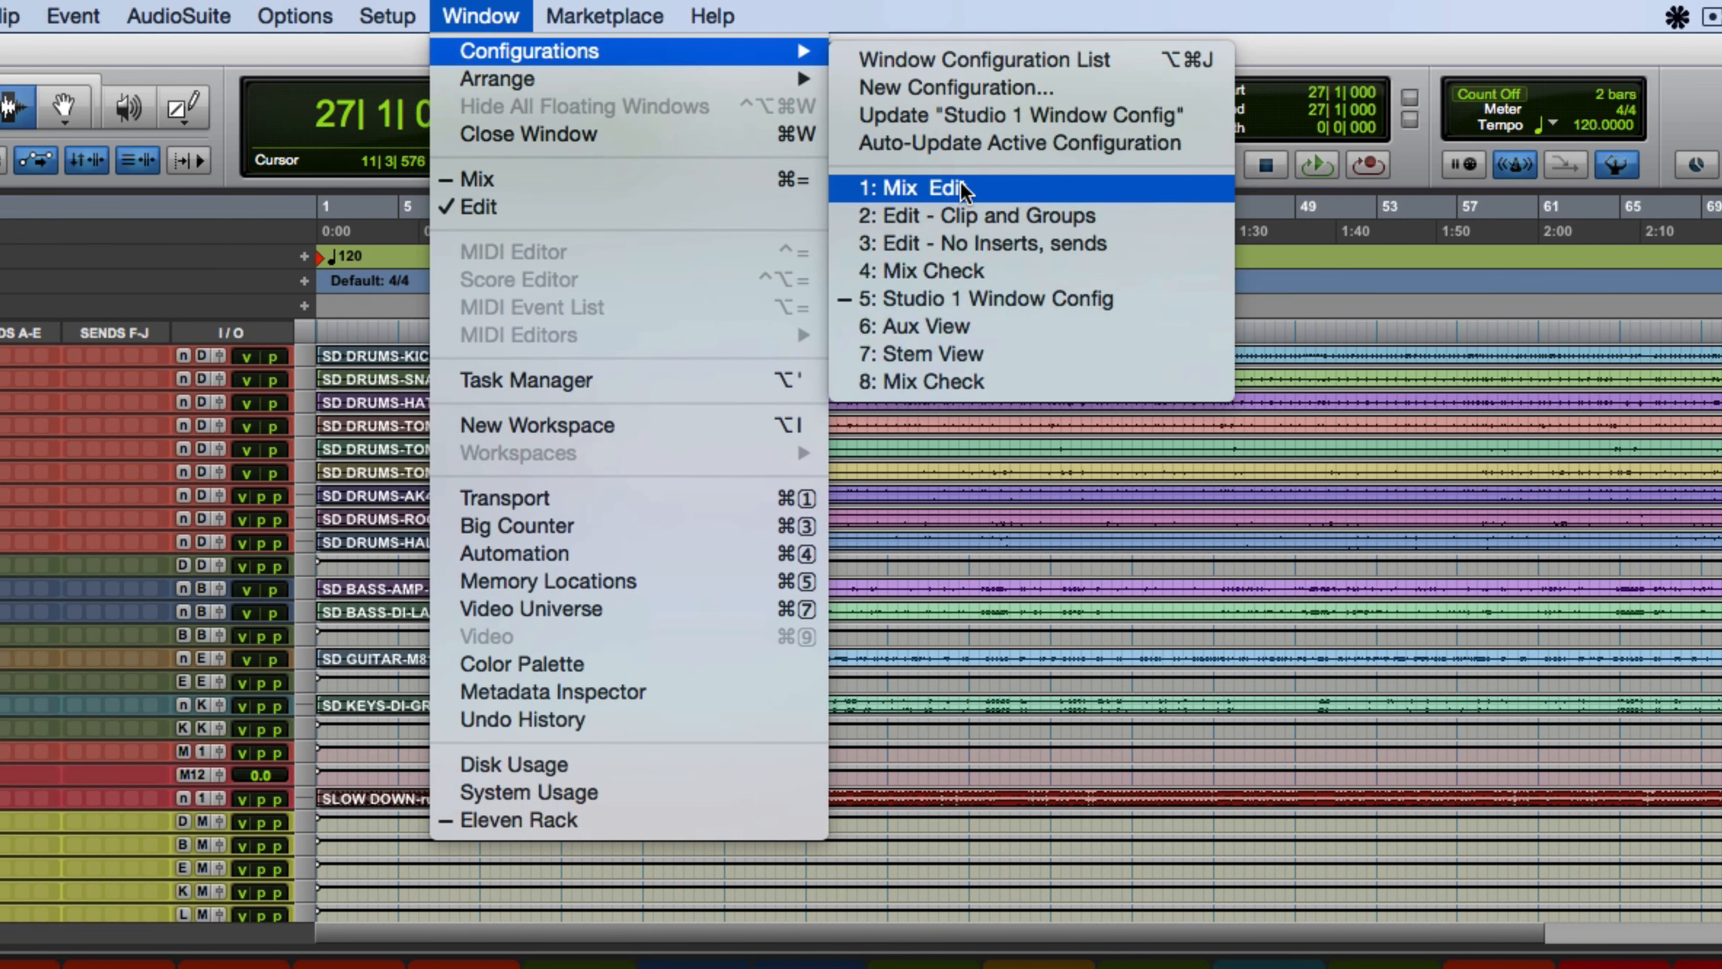
click(975, 67)
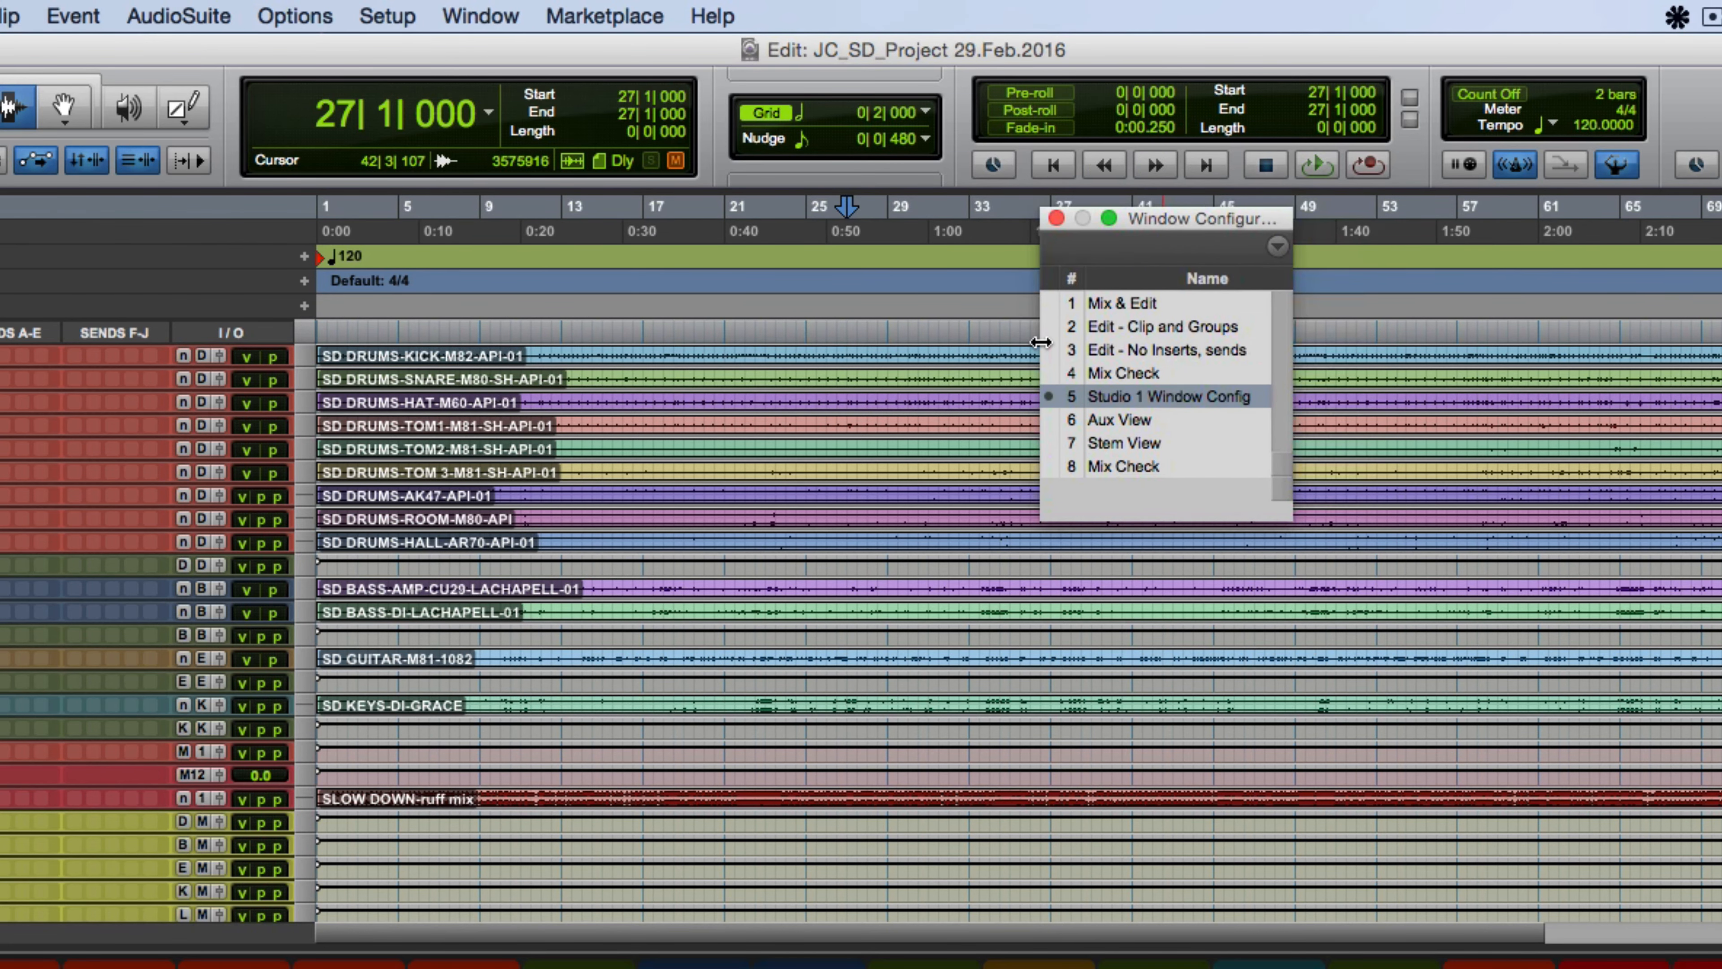
drag(1038, 347, 835, 366)
drag(1071, 220, 847, 230)
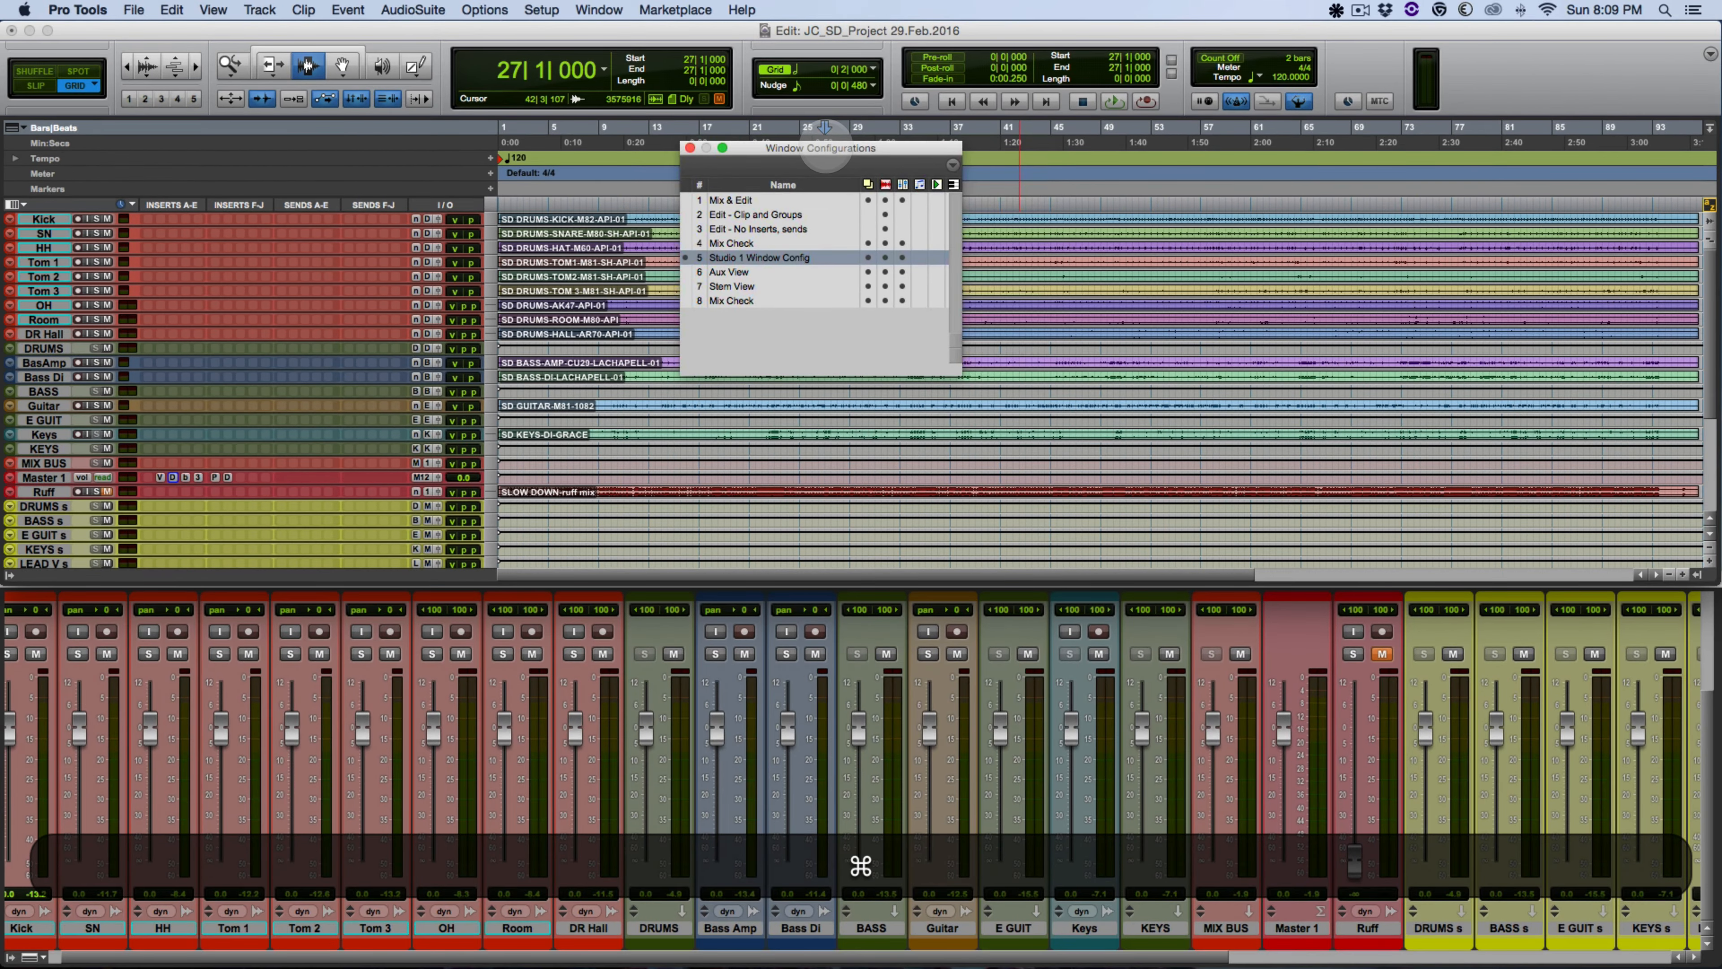
- Open the Memory Locations window and arrange it side by side with the Window Configurations window
key(super+5)
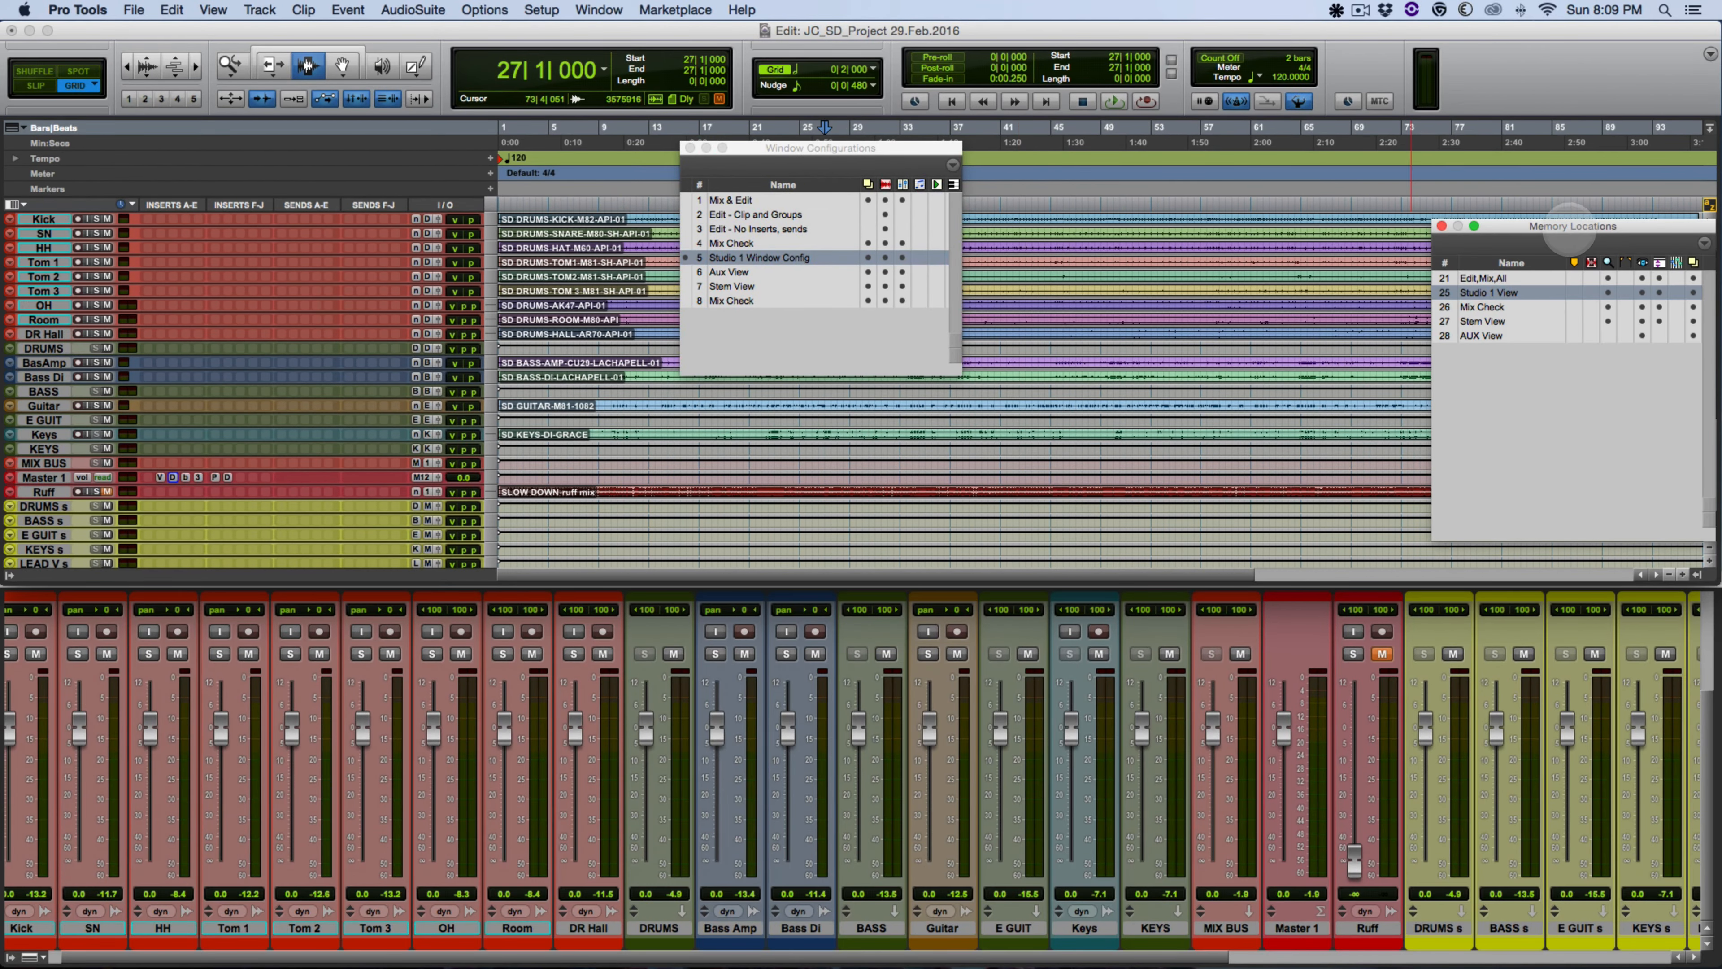
drag(1569, 226, 1105, 149)
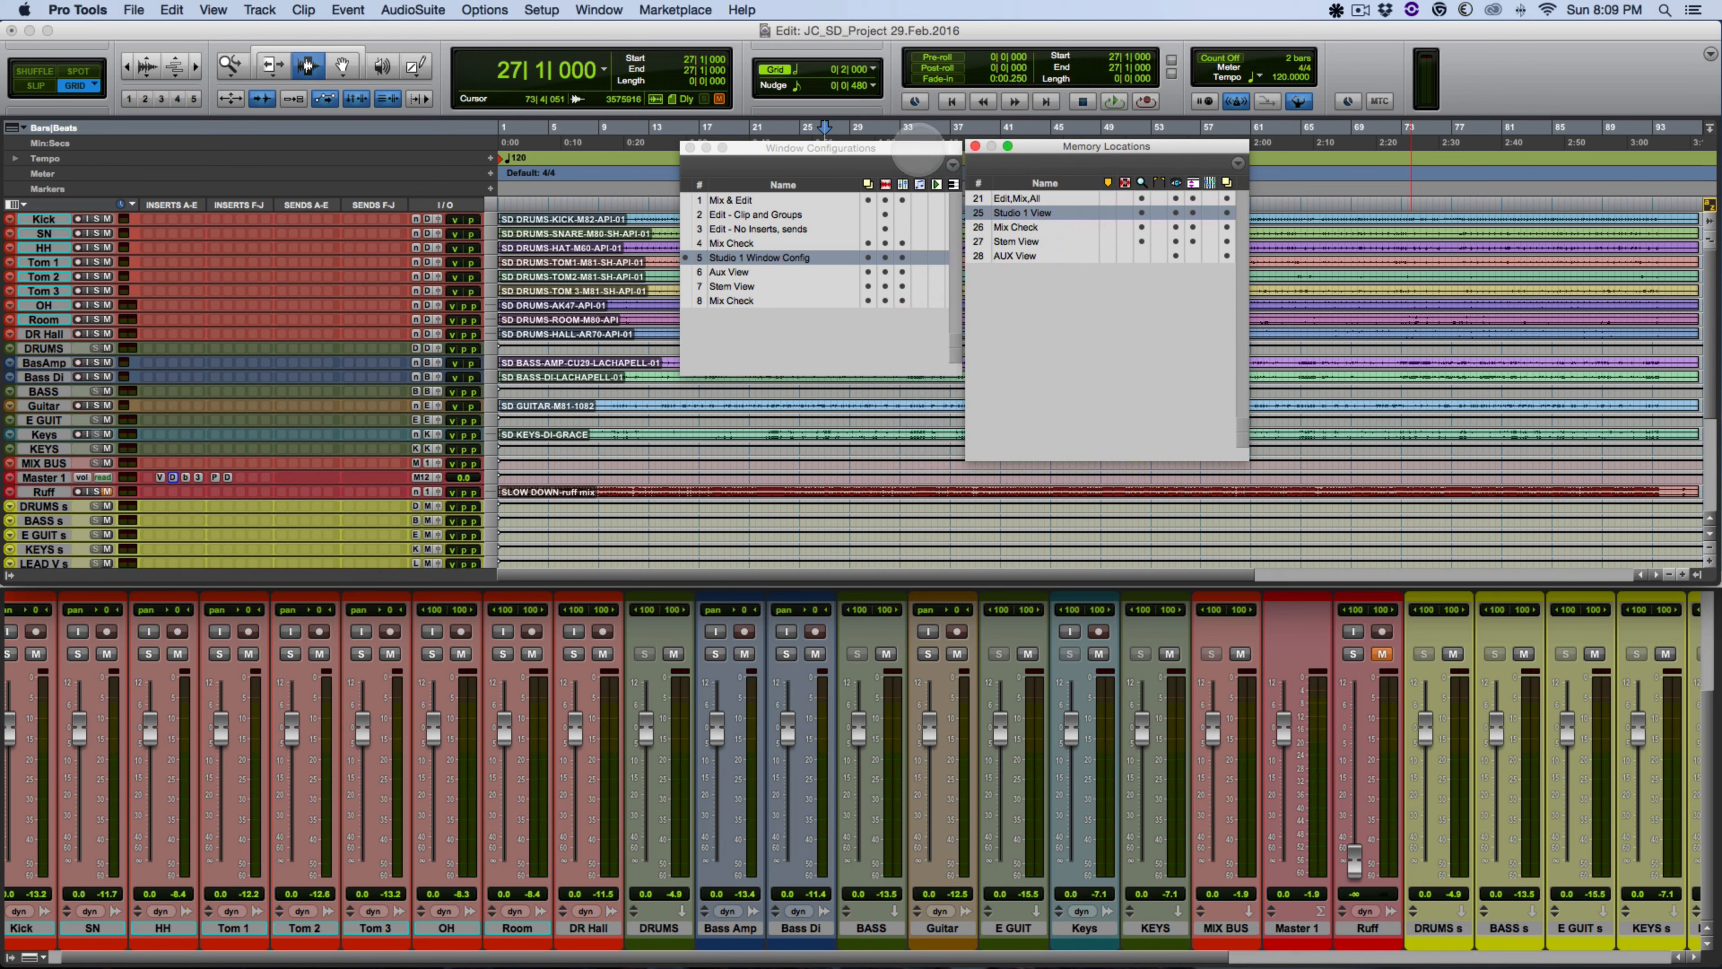
drag(917, 154, 846, 158)
drag(1076, 148, 1008, 152)
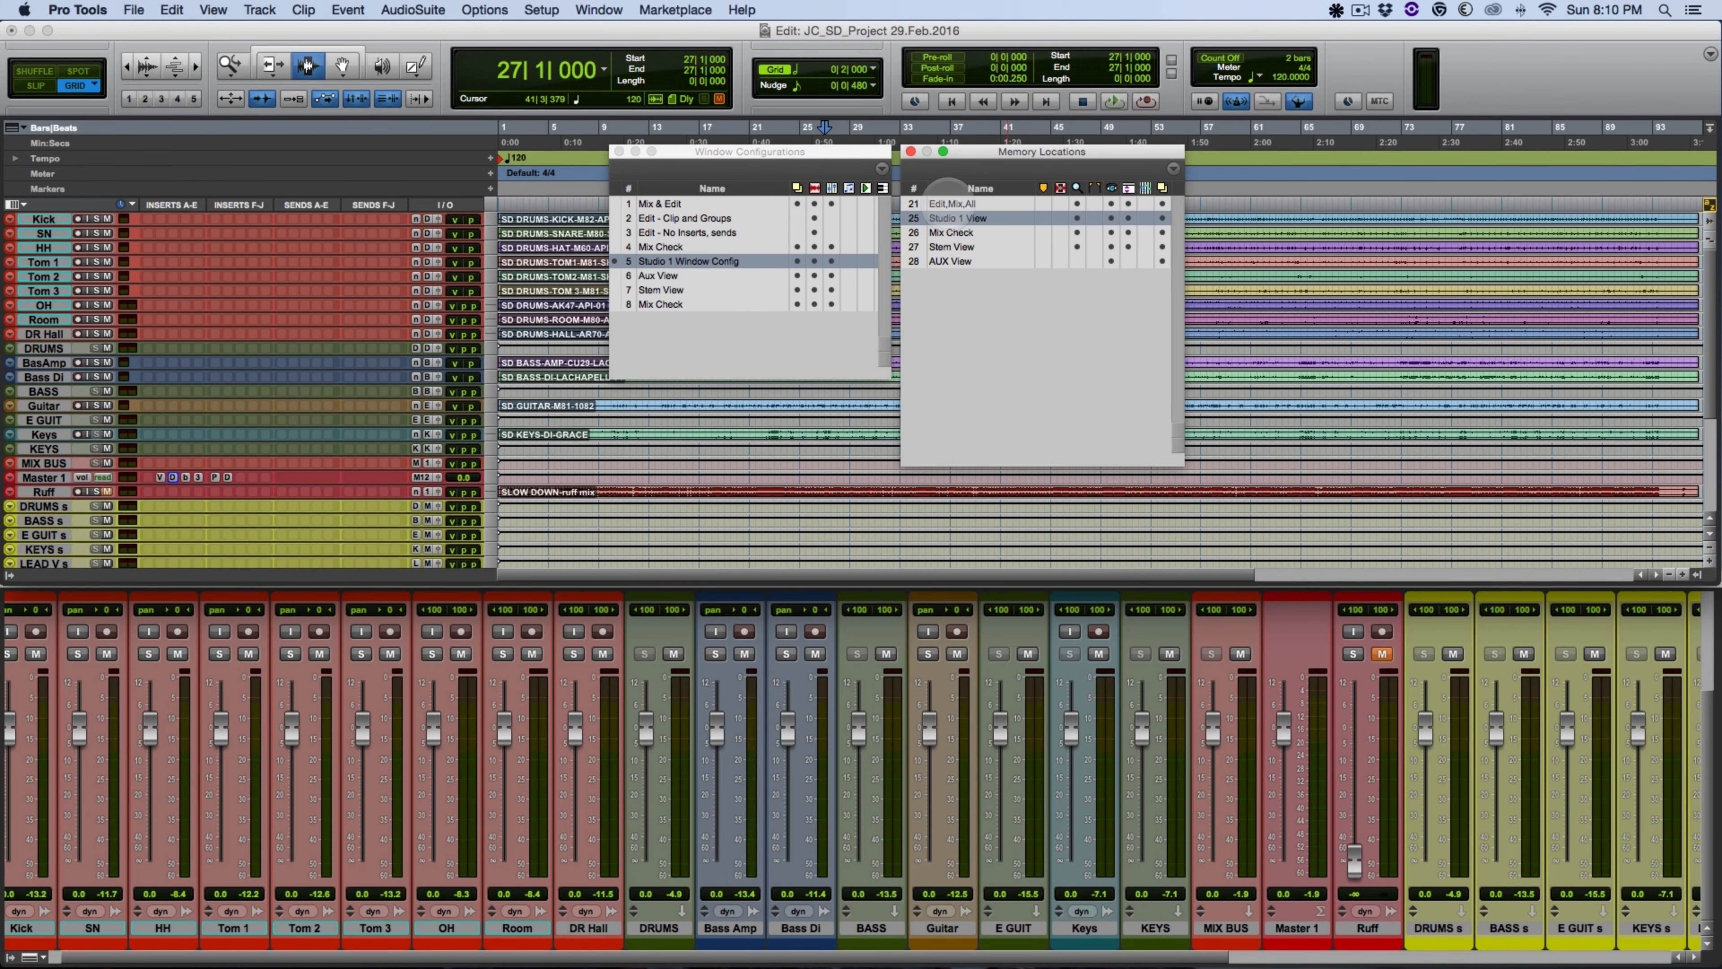
- Recall the Edit,Mix,All memory location and move both list windows over the later part of the timeline
click(949, 204)
drag(986, 152, 1411, 161)
drag(828, 150, 1237, 172)
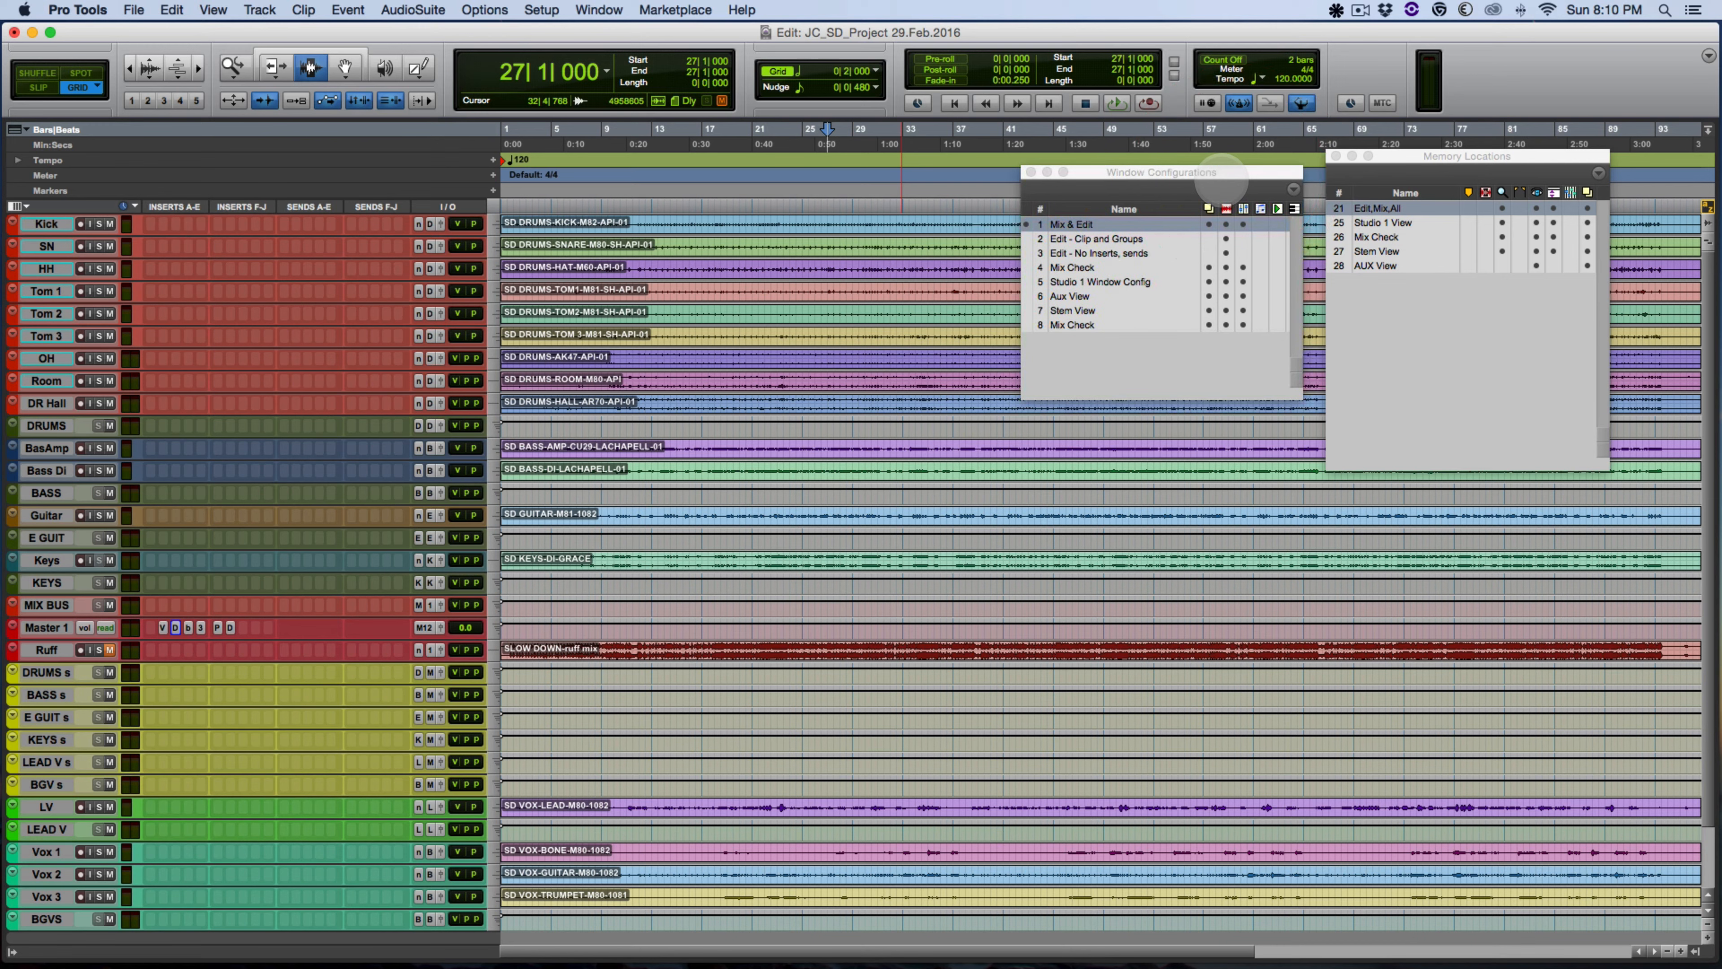
- Place the edit cursor at bar 21 on the Tom 1 track and toggle between the Mix and Edit windows
click(751, 290)
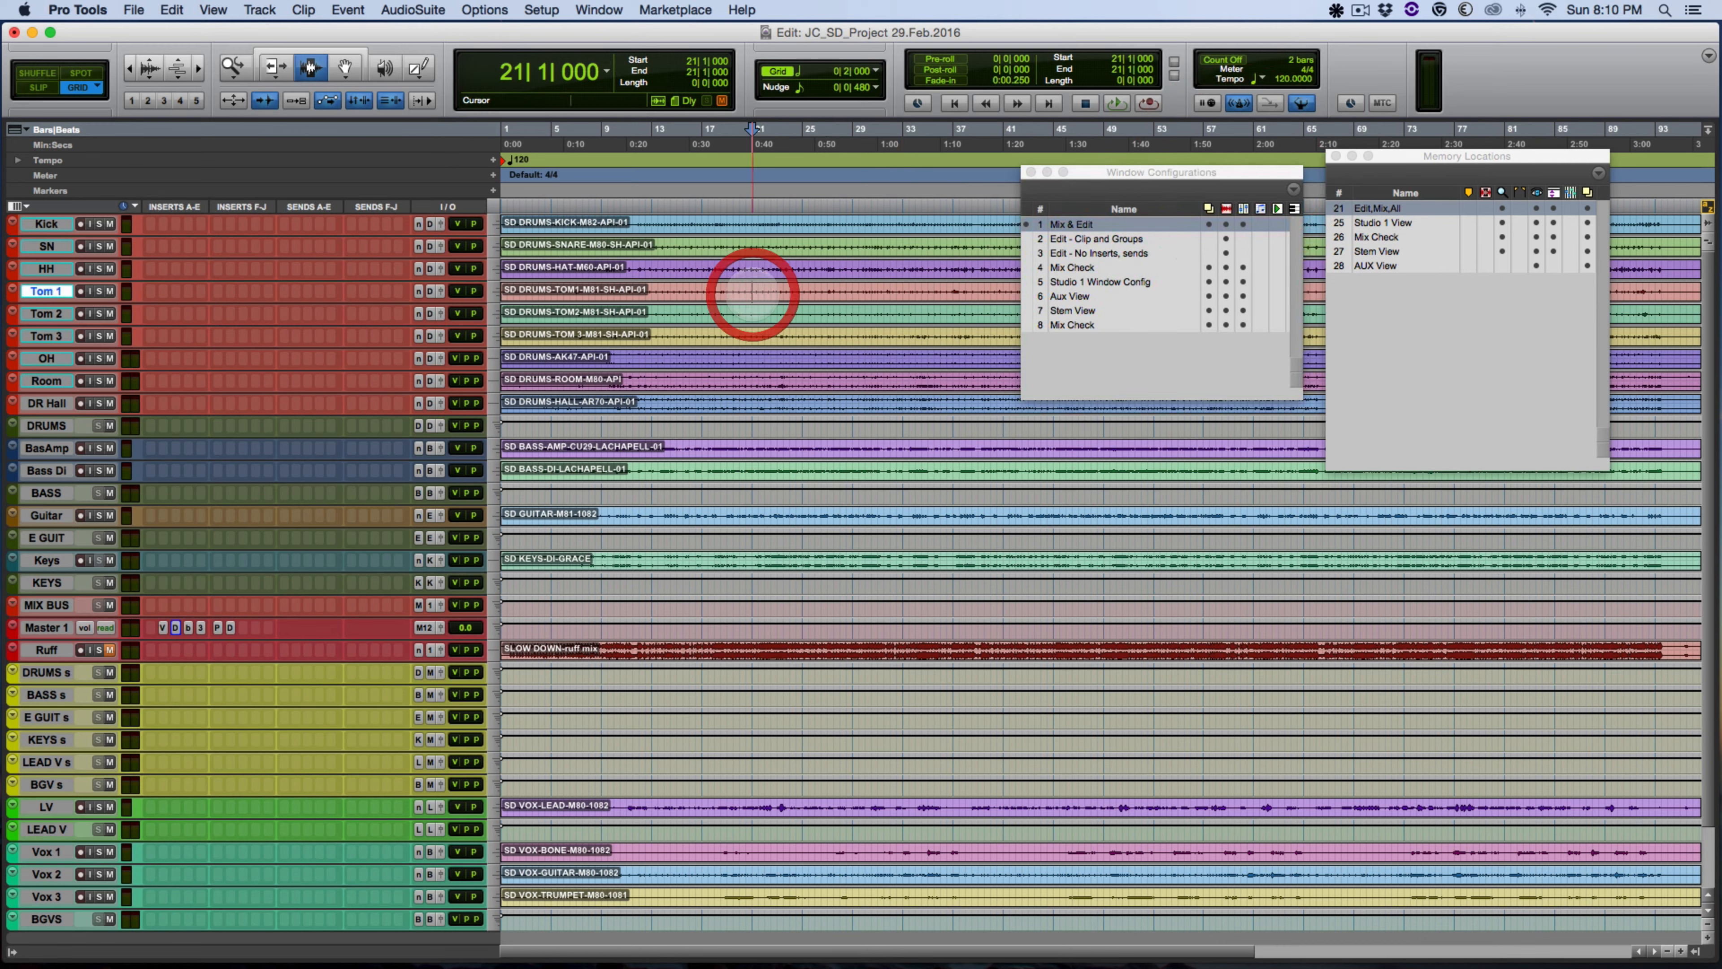
key(super+equal)
key(super+equal)
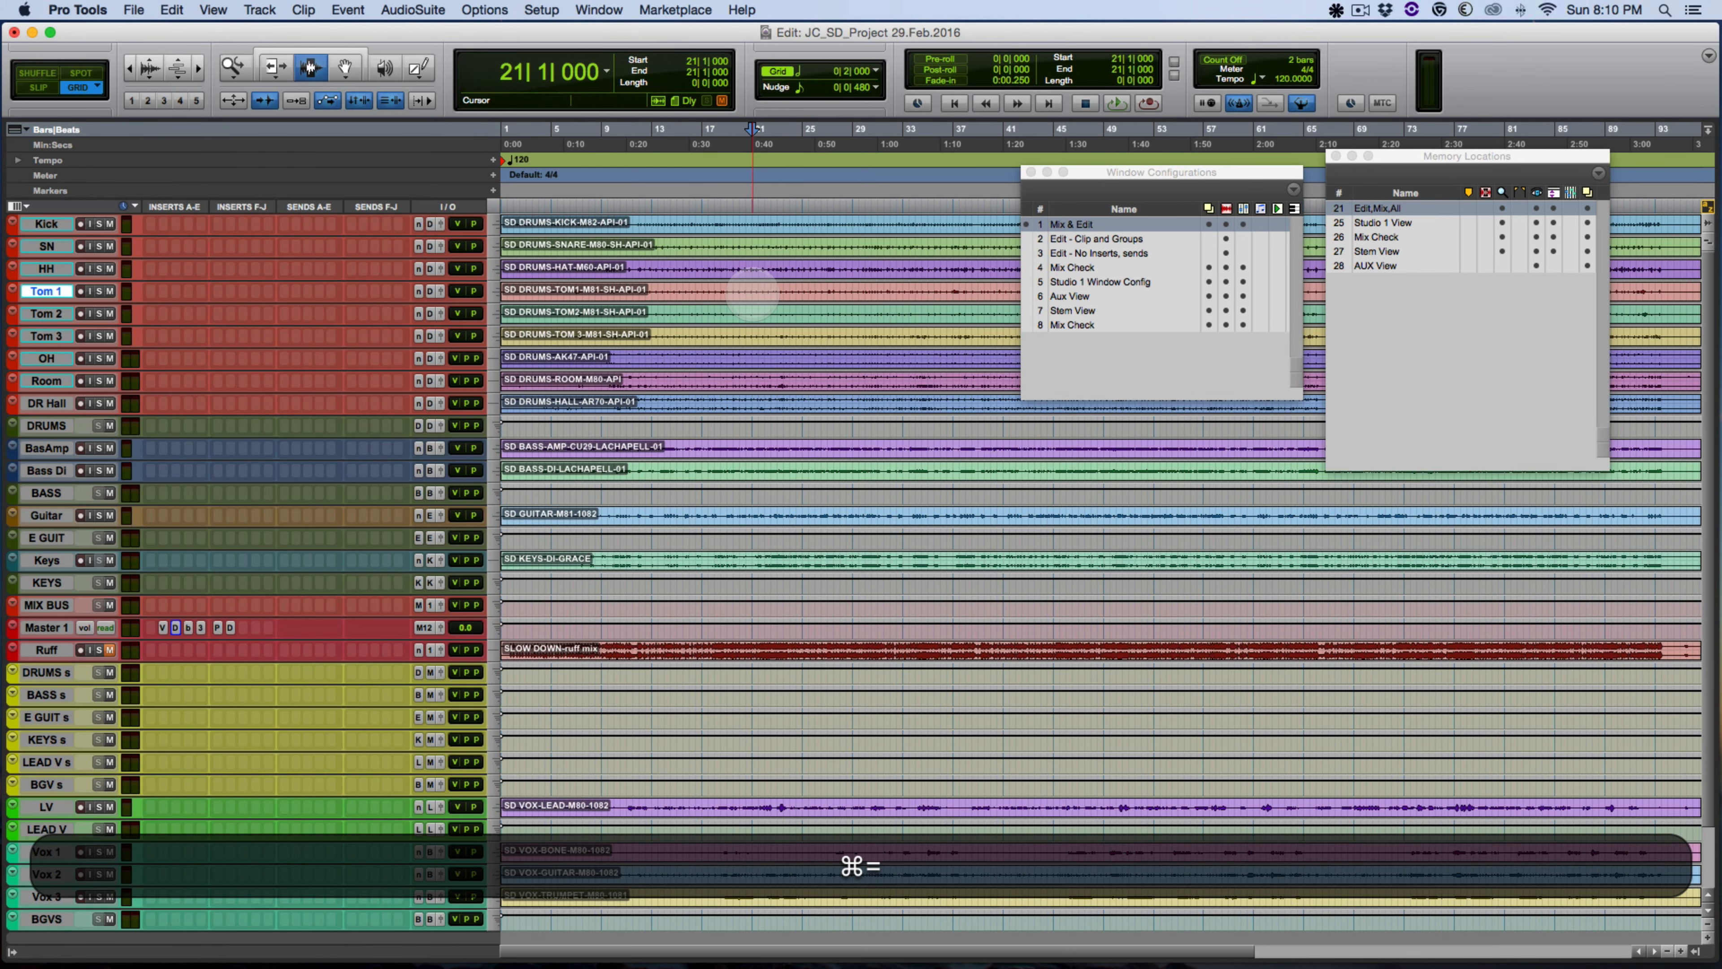
key(super+equal)
key(super+equal)
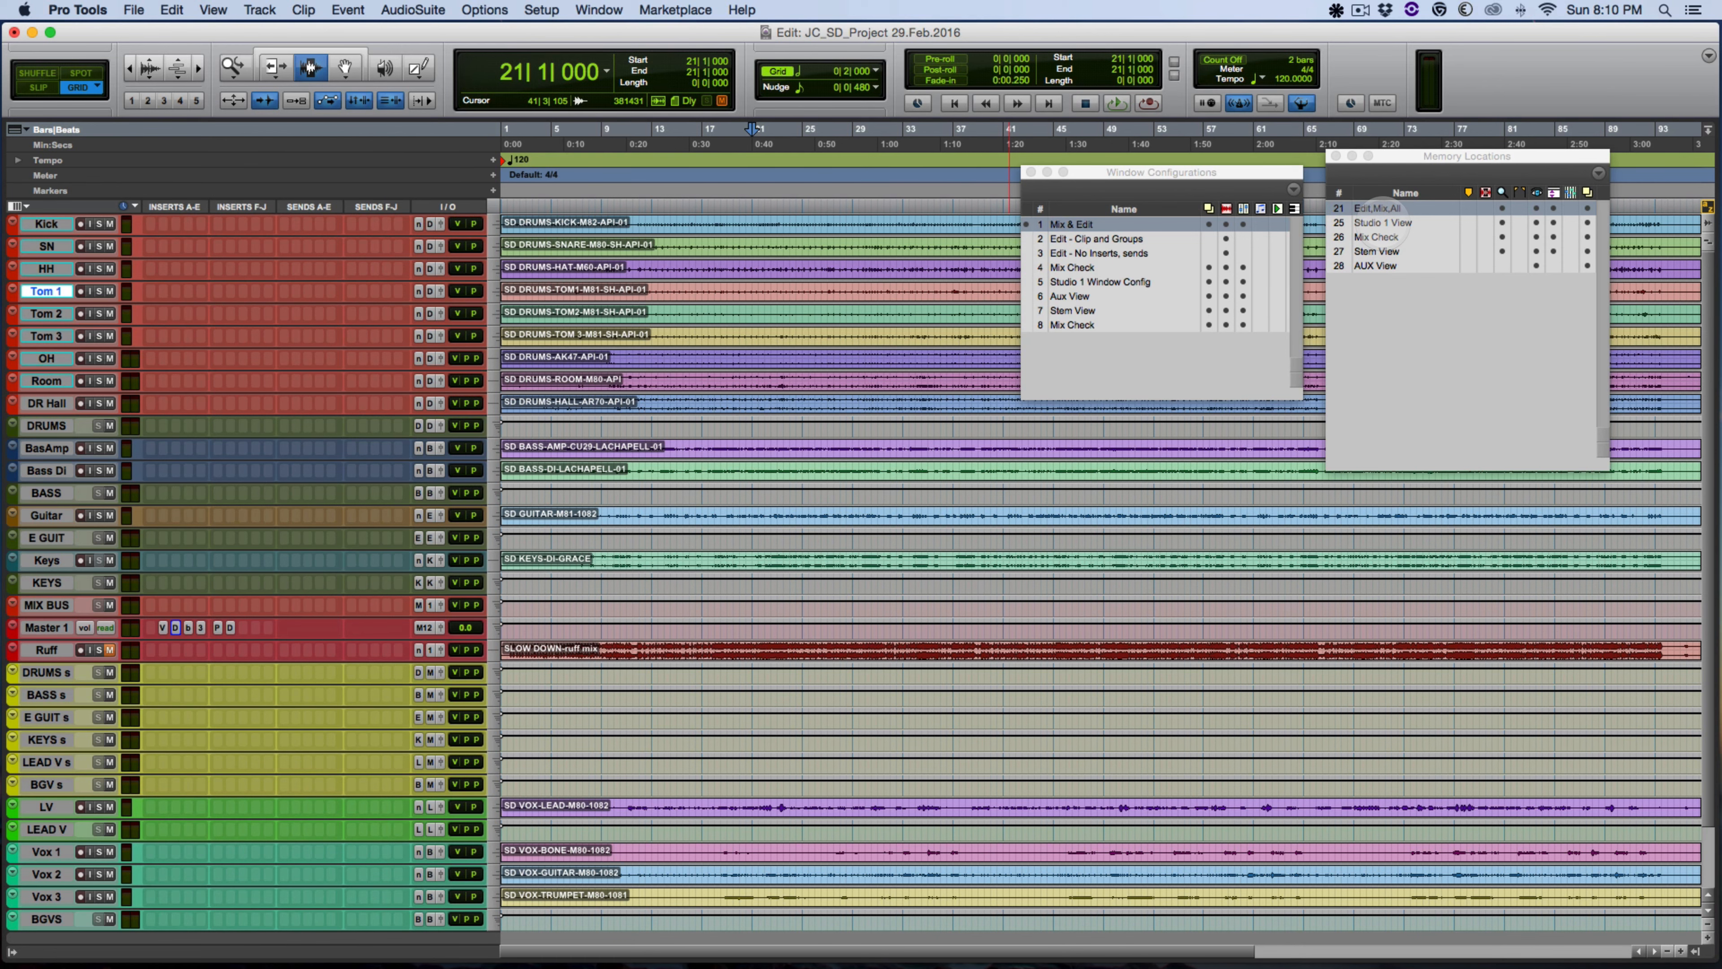
- Recall the Studio 1 View memory location and make the Edit window active
click(1383, 222)
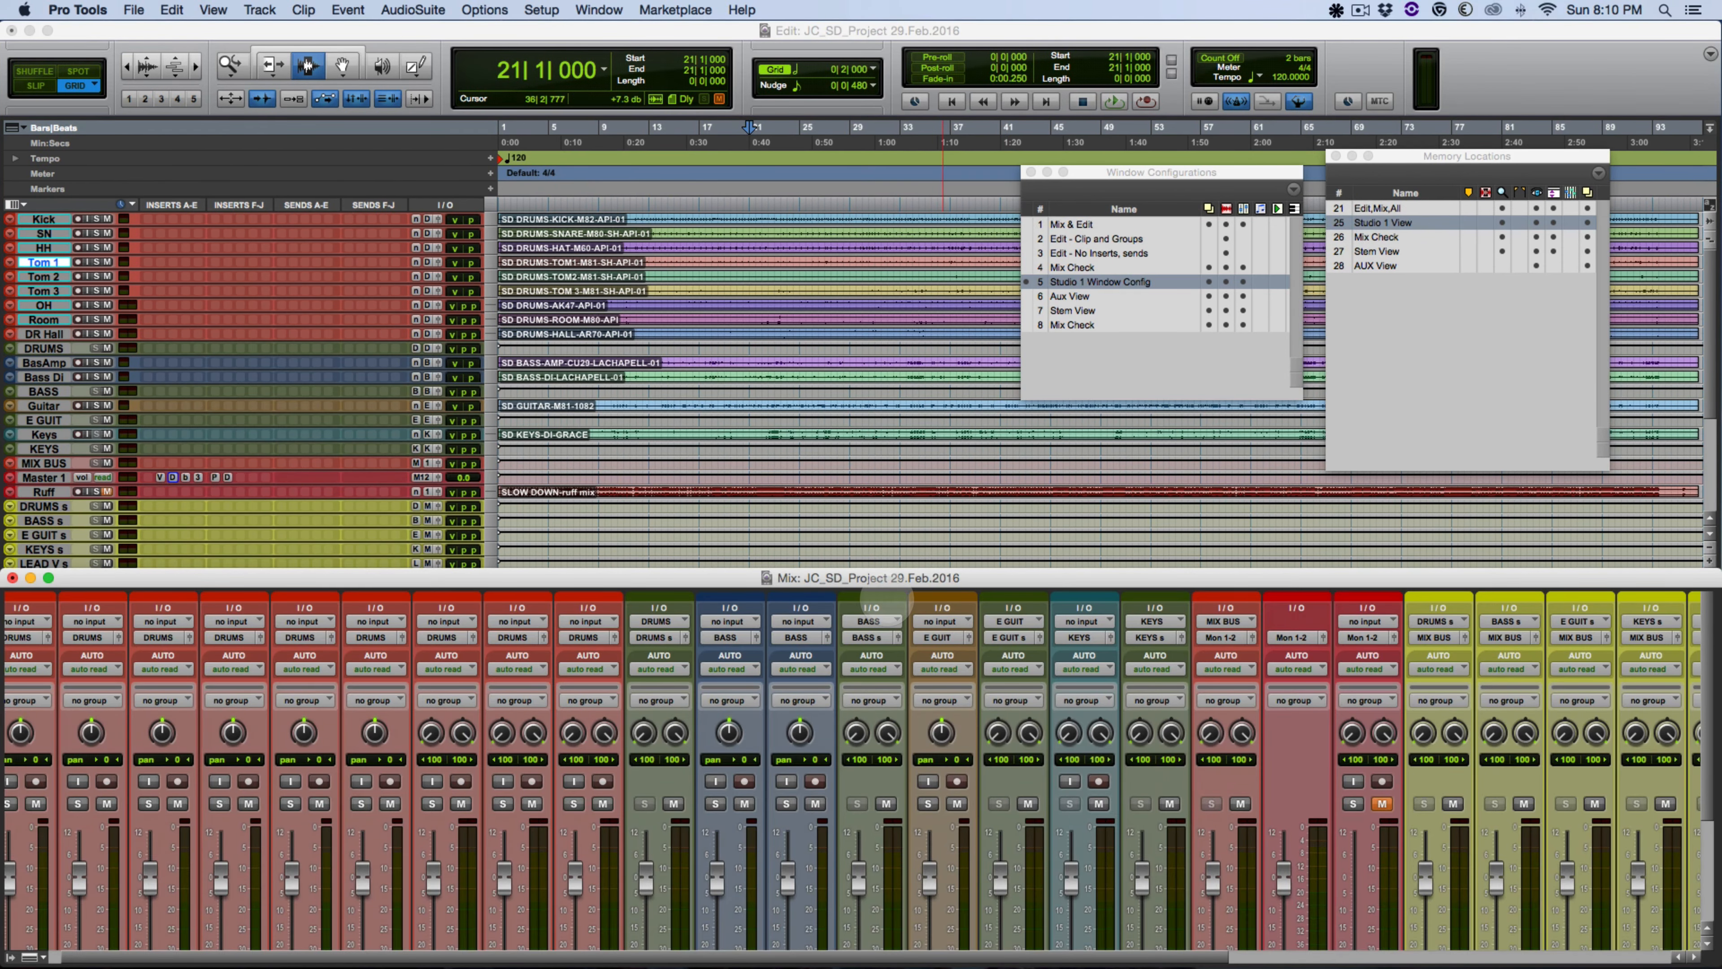
scroll(705, 747, down, 3)
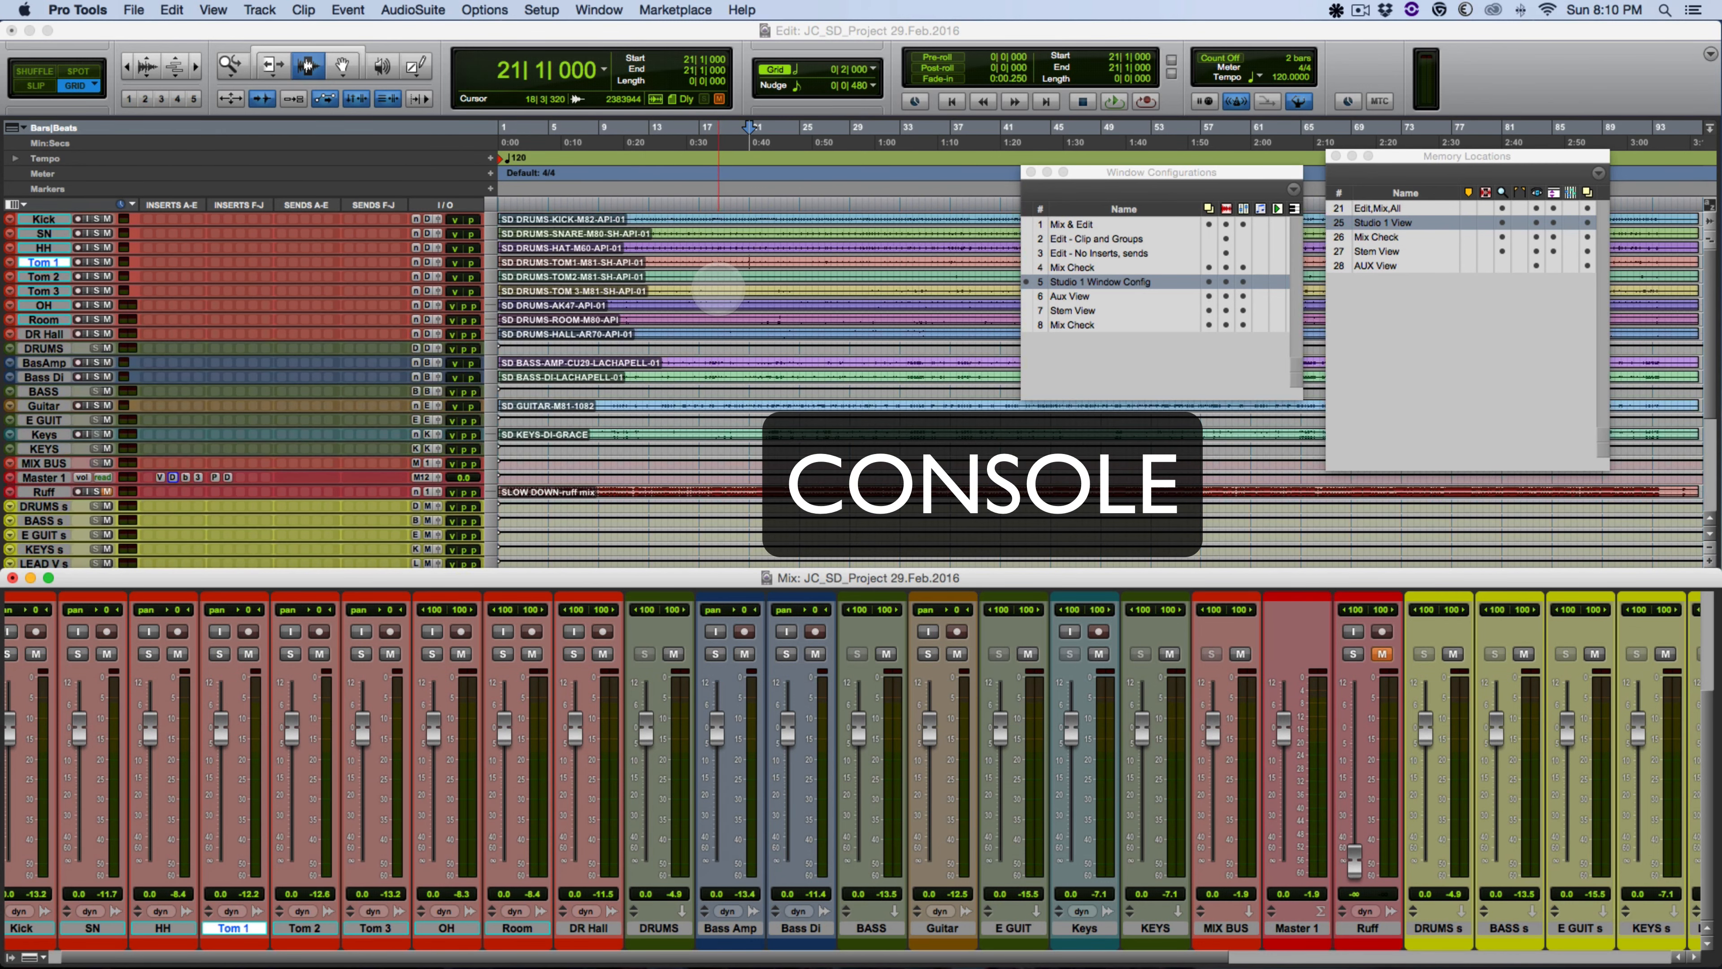
click(765, 33)
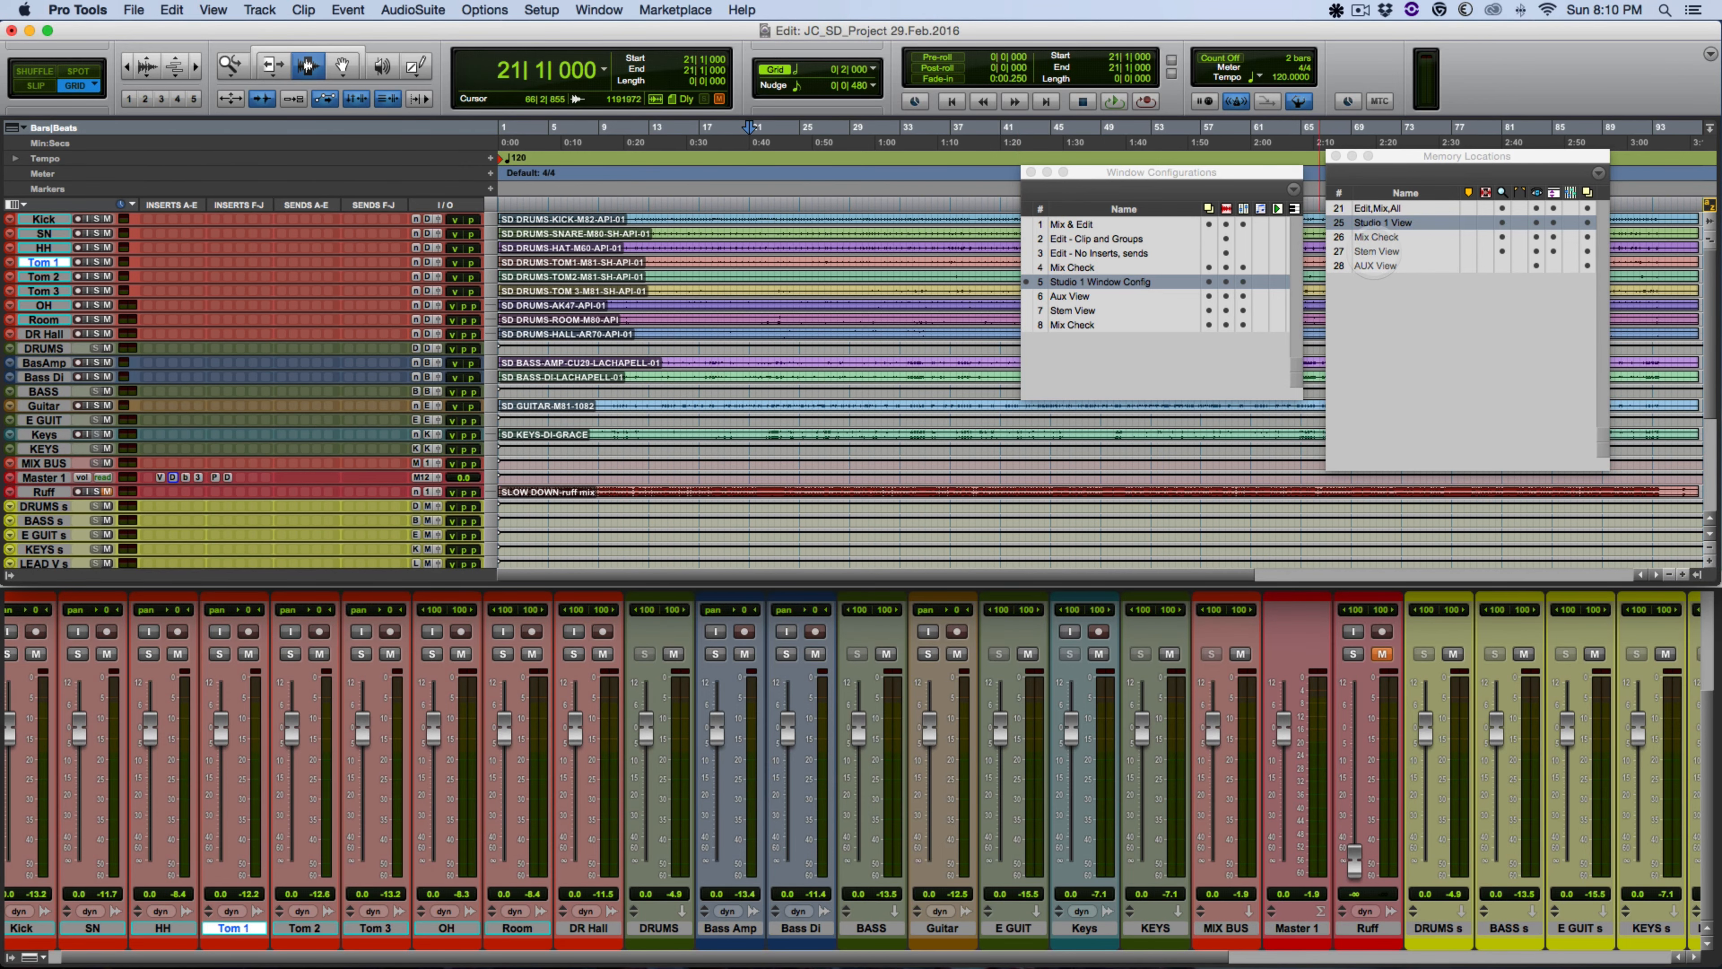
- Recall the Stem View memory location and play the session briefly to check the stem meters
click(1377, 251)
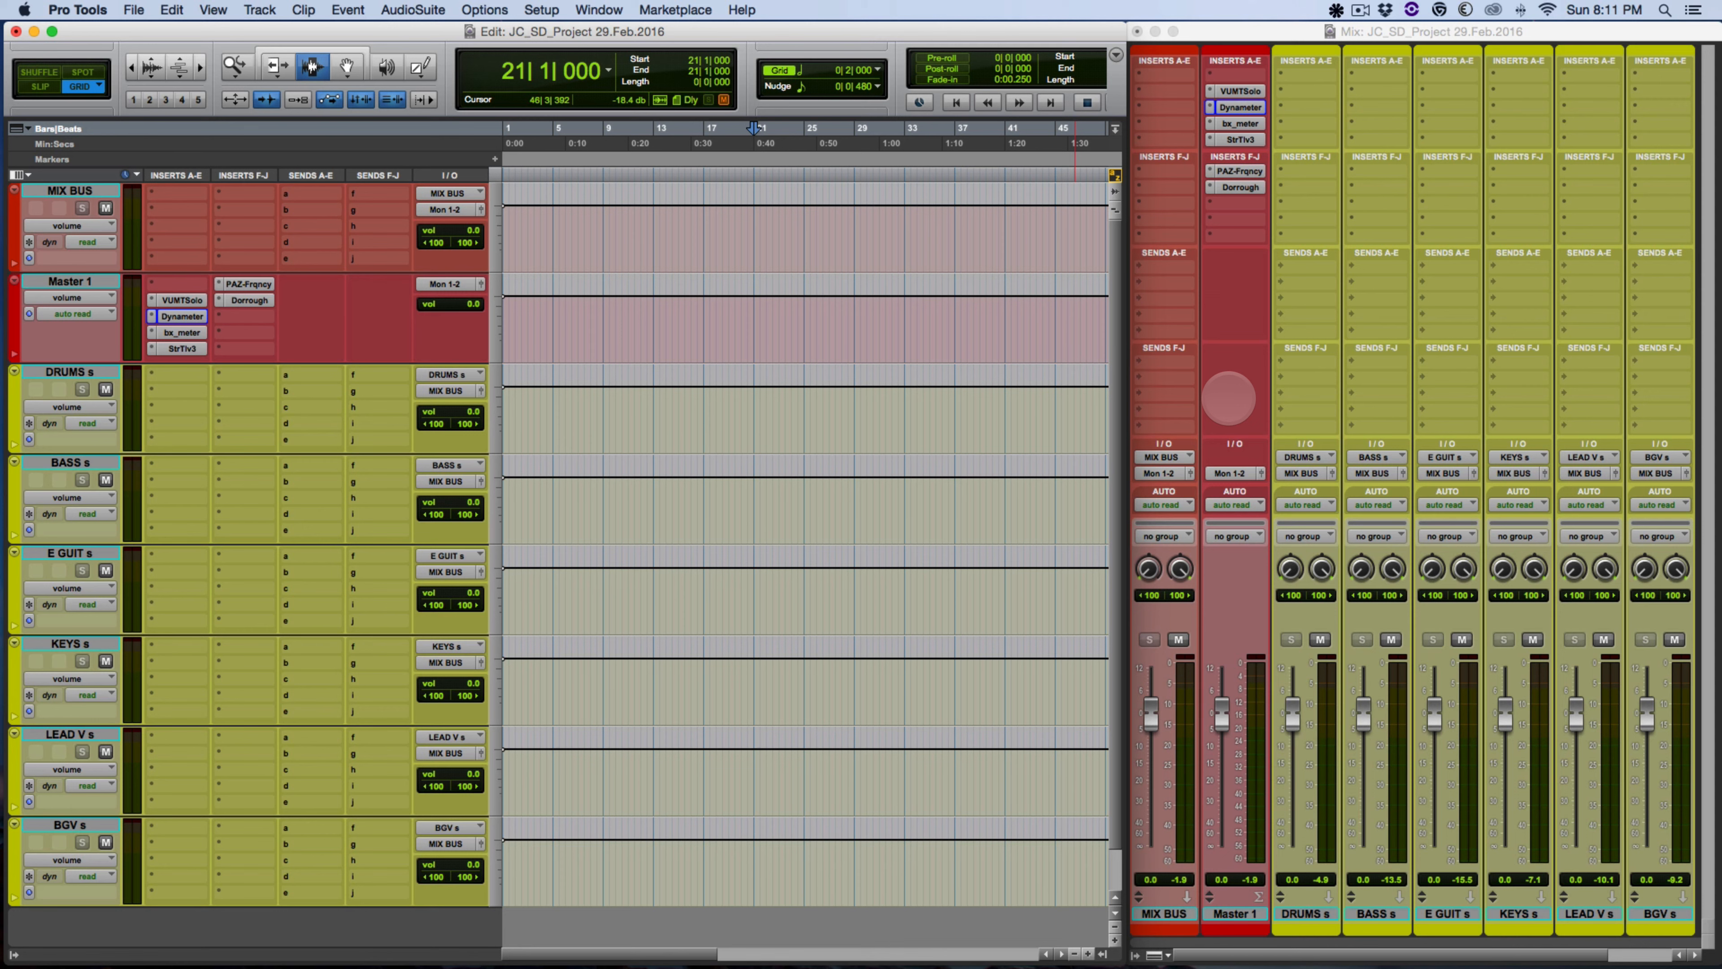
key(space)
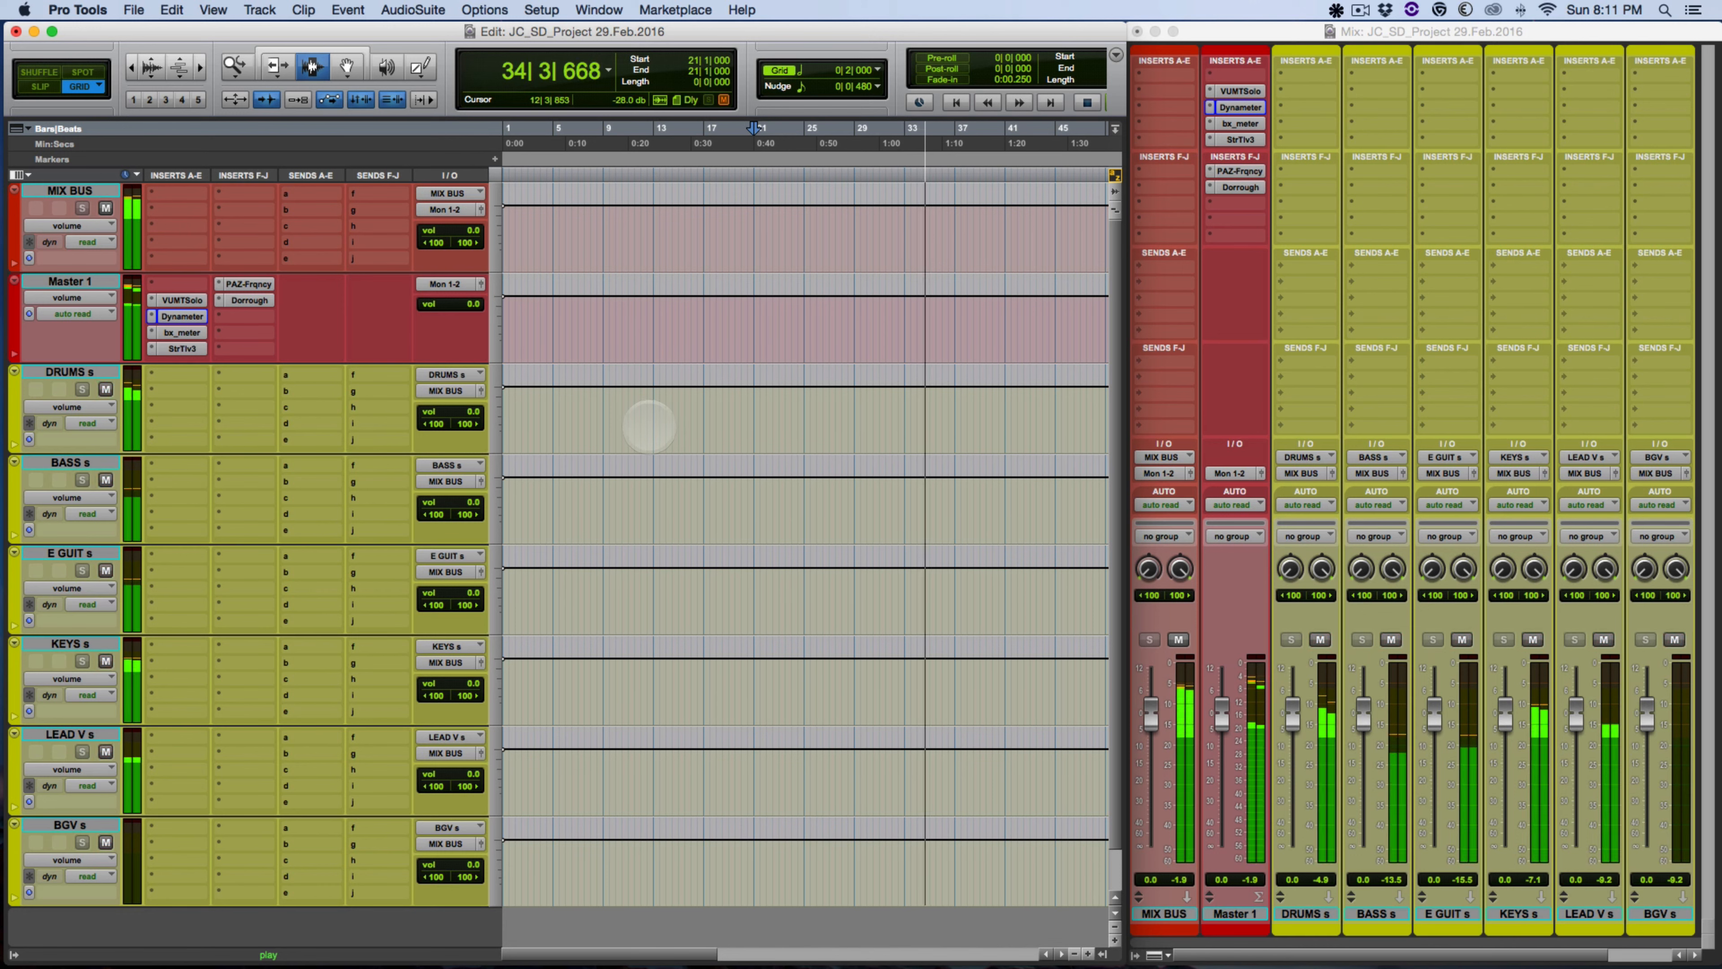
key(space)
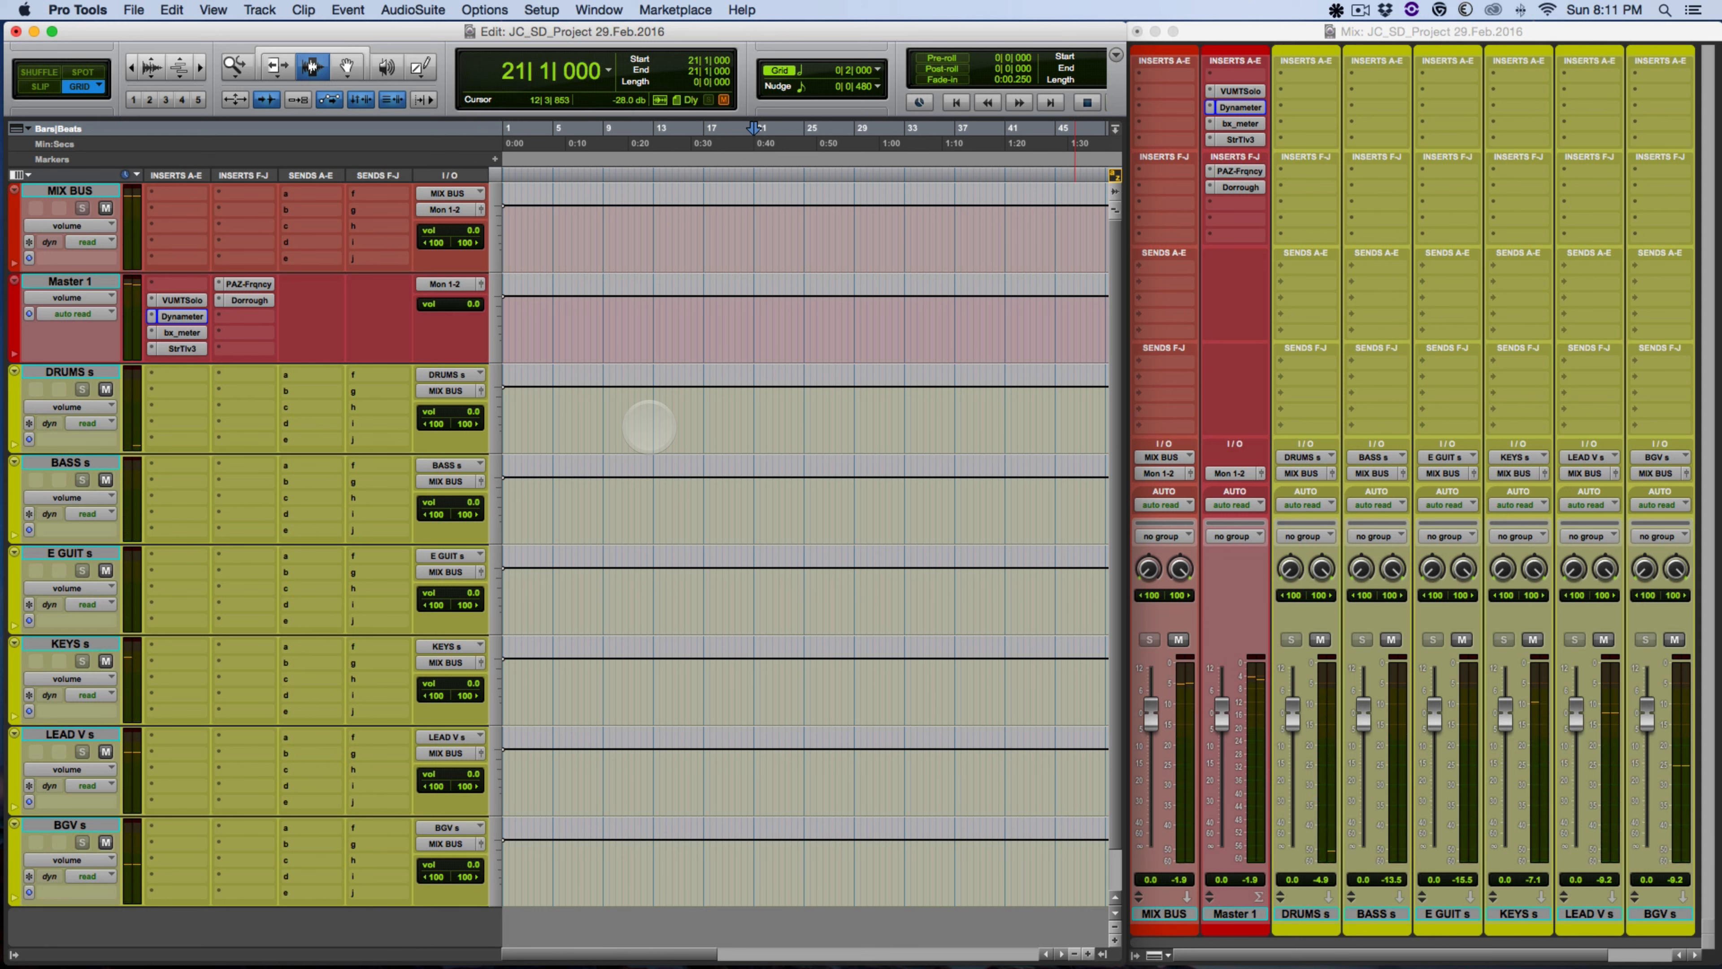
- Reopen Memory Locations, recall AUX View, and play the session briefly to check the aux and stem levels
key(super+5)
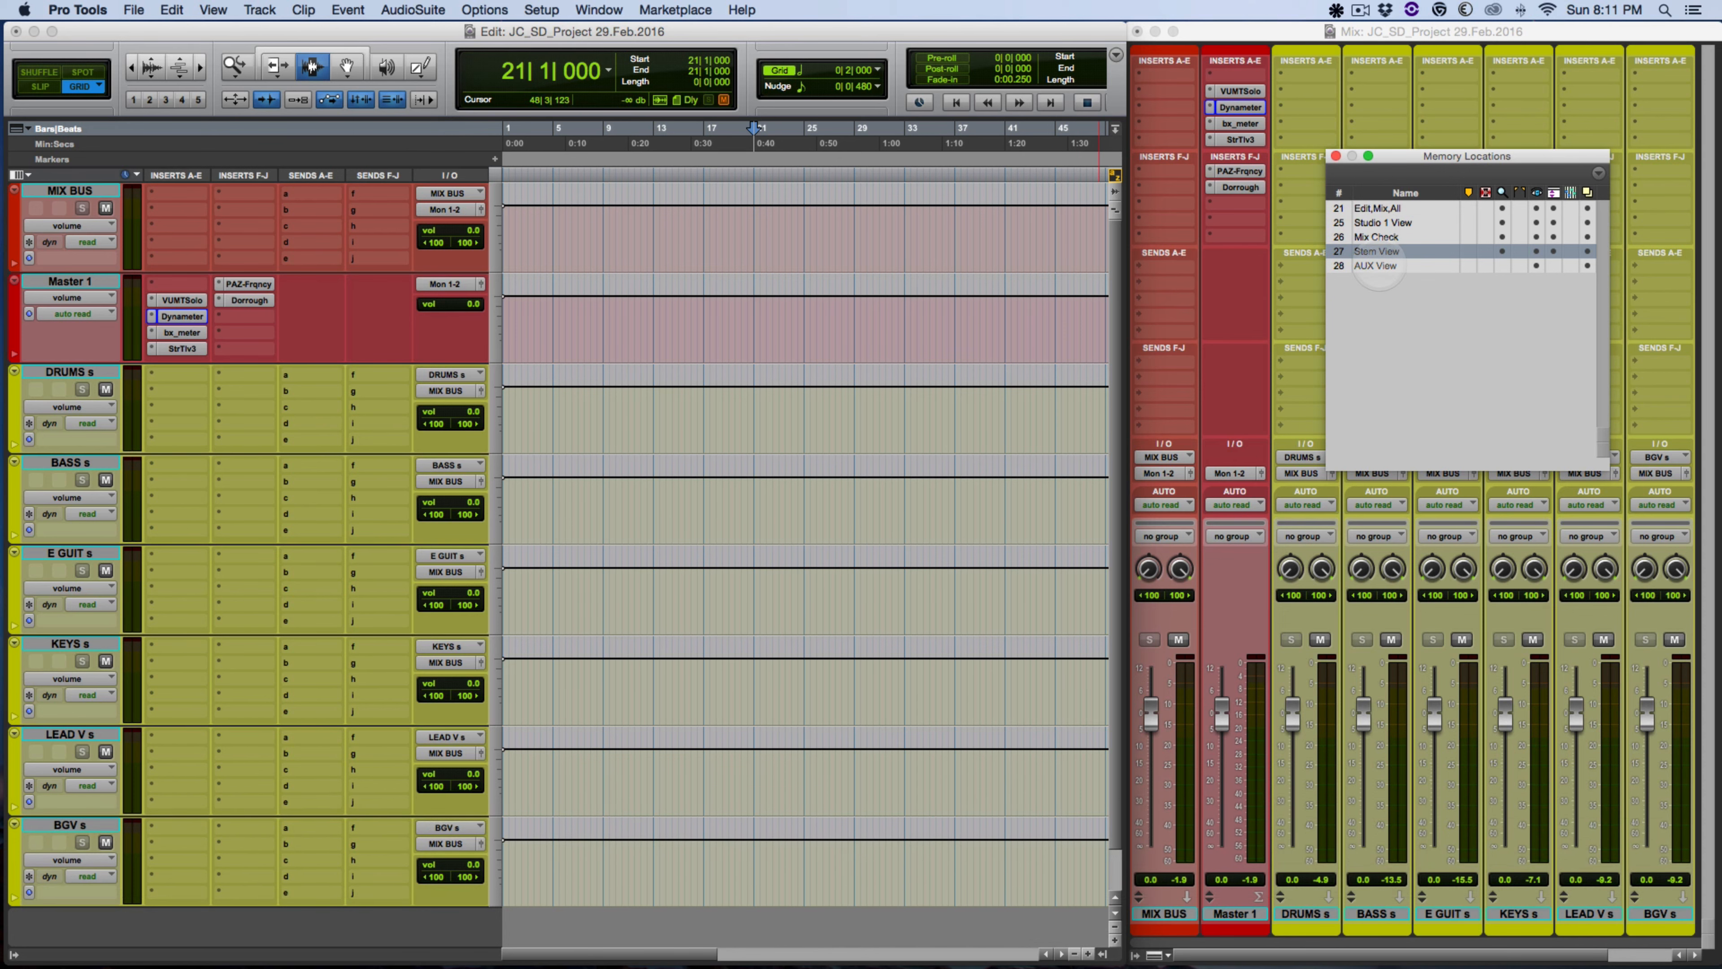
click(1376, 265)
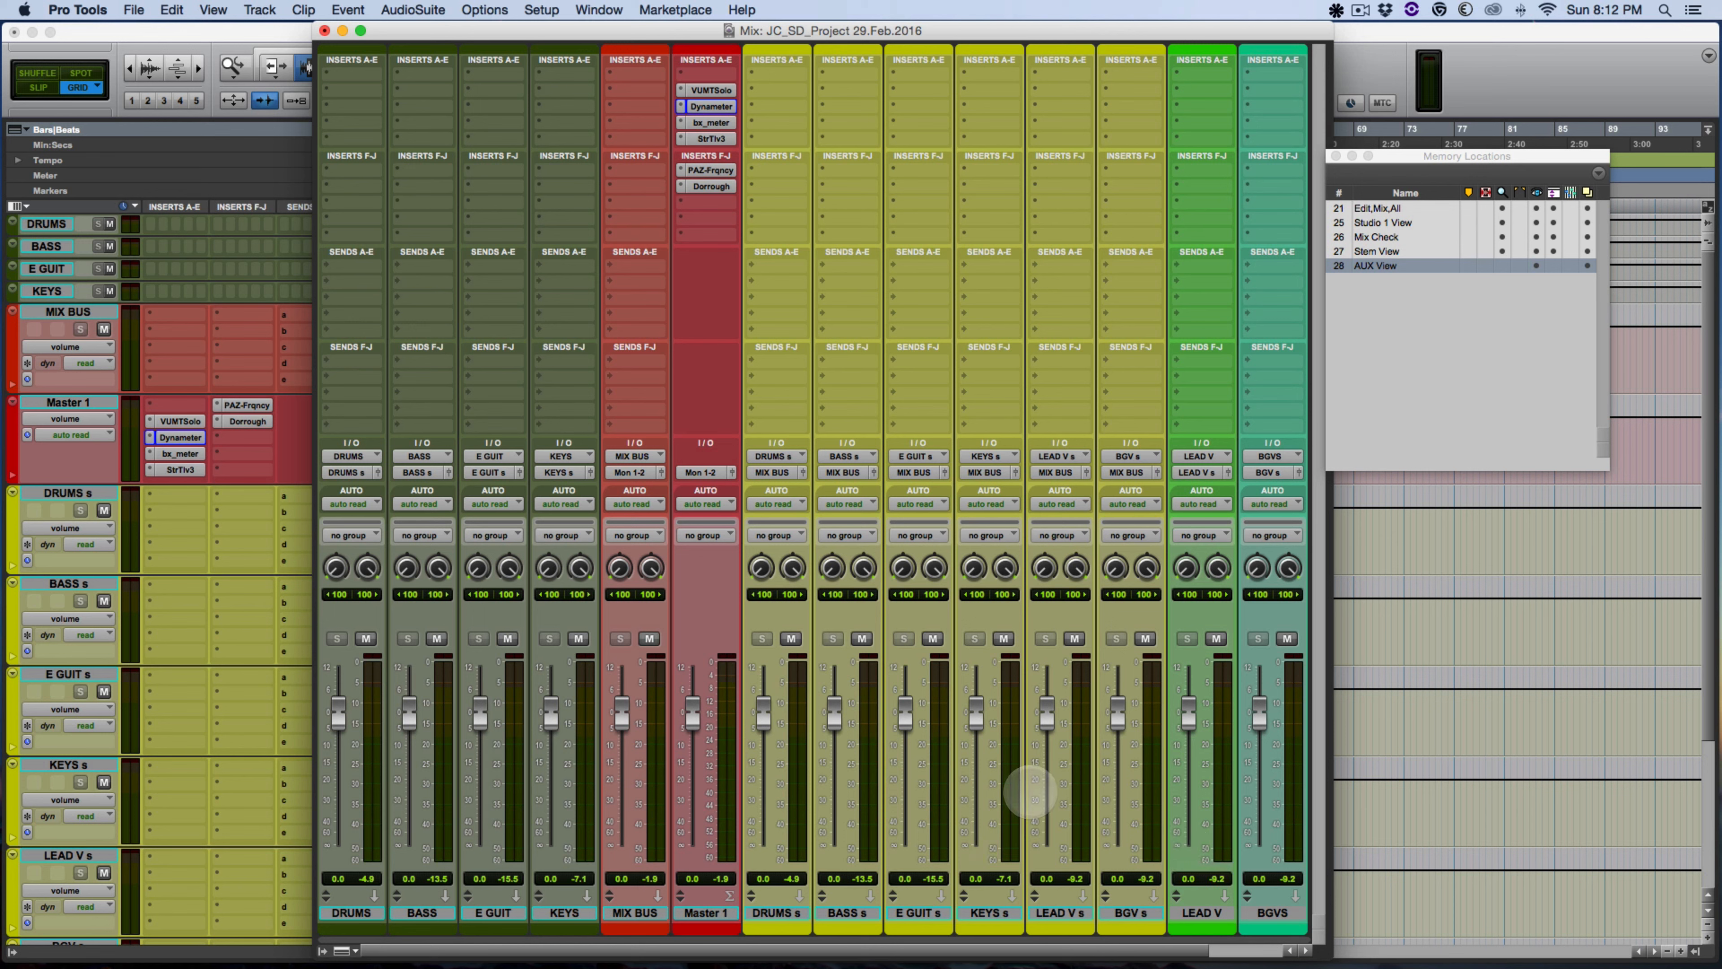
key(space)
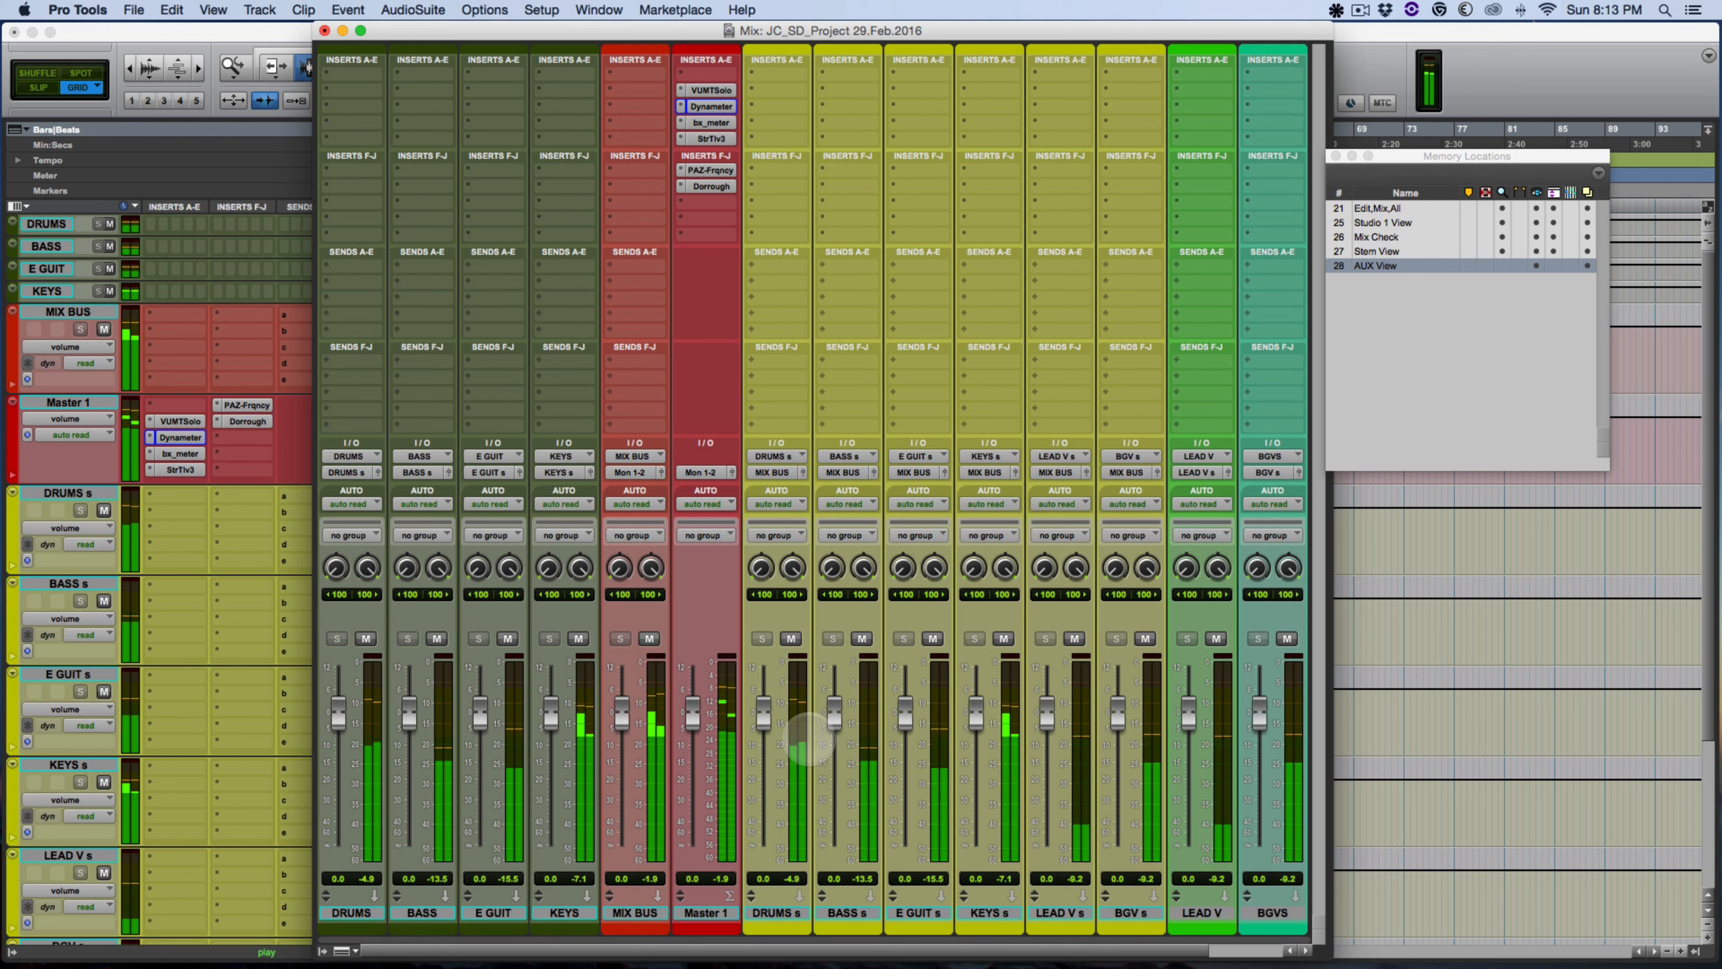
key(space)
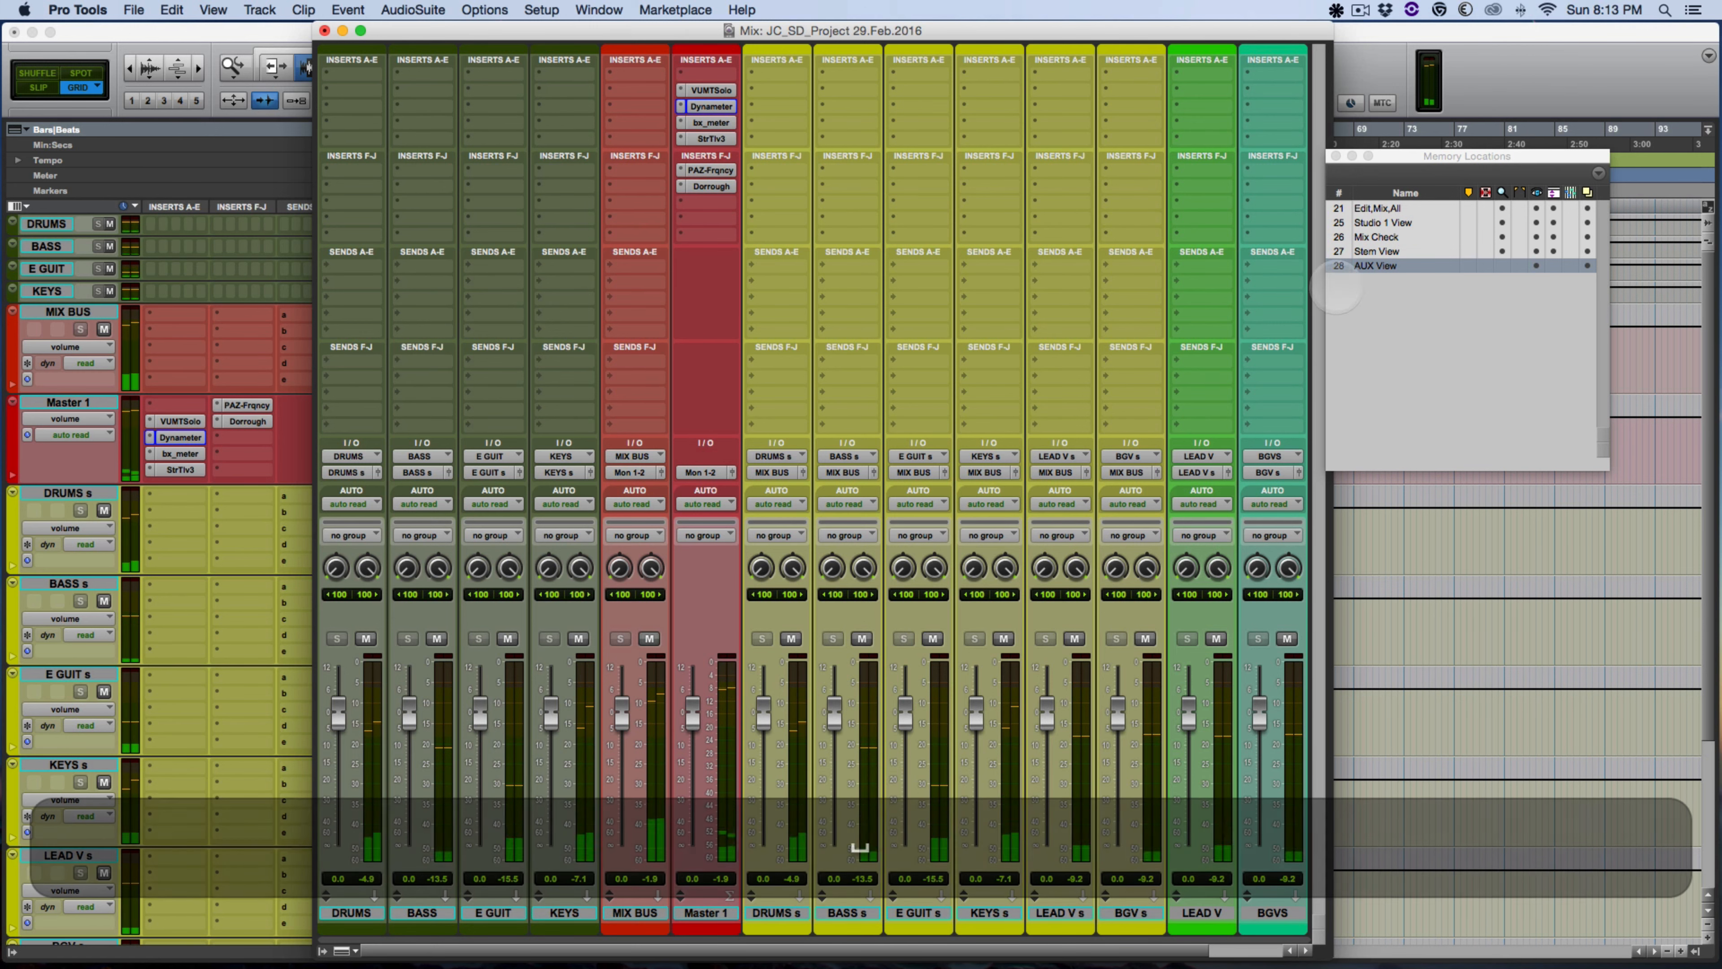
- Recall the Edit,Mix,All memory location, and show and hide the Edit window's track and group lists
click(1370, 207)
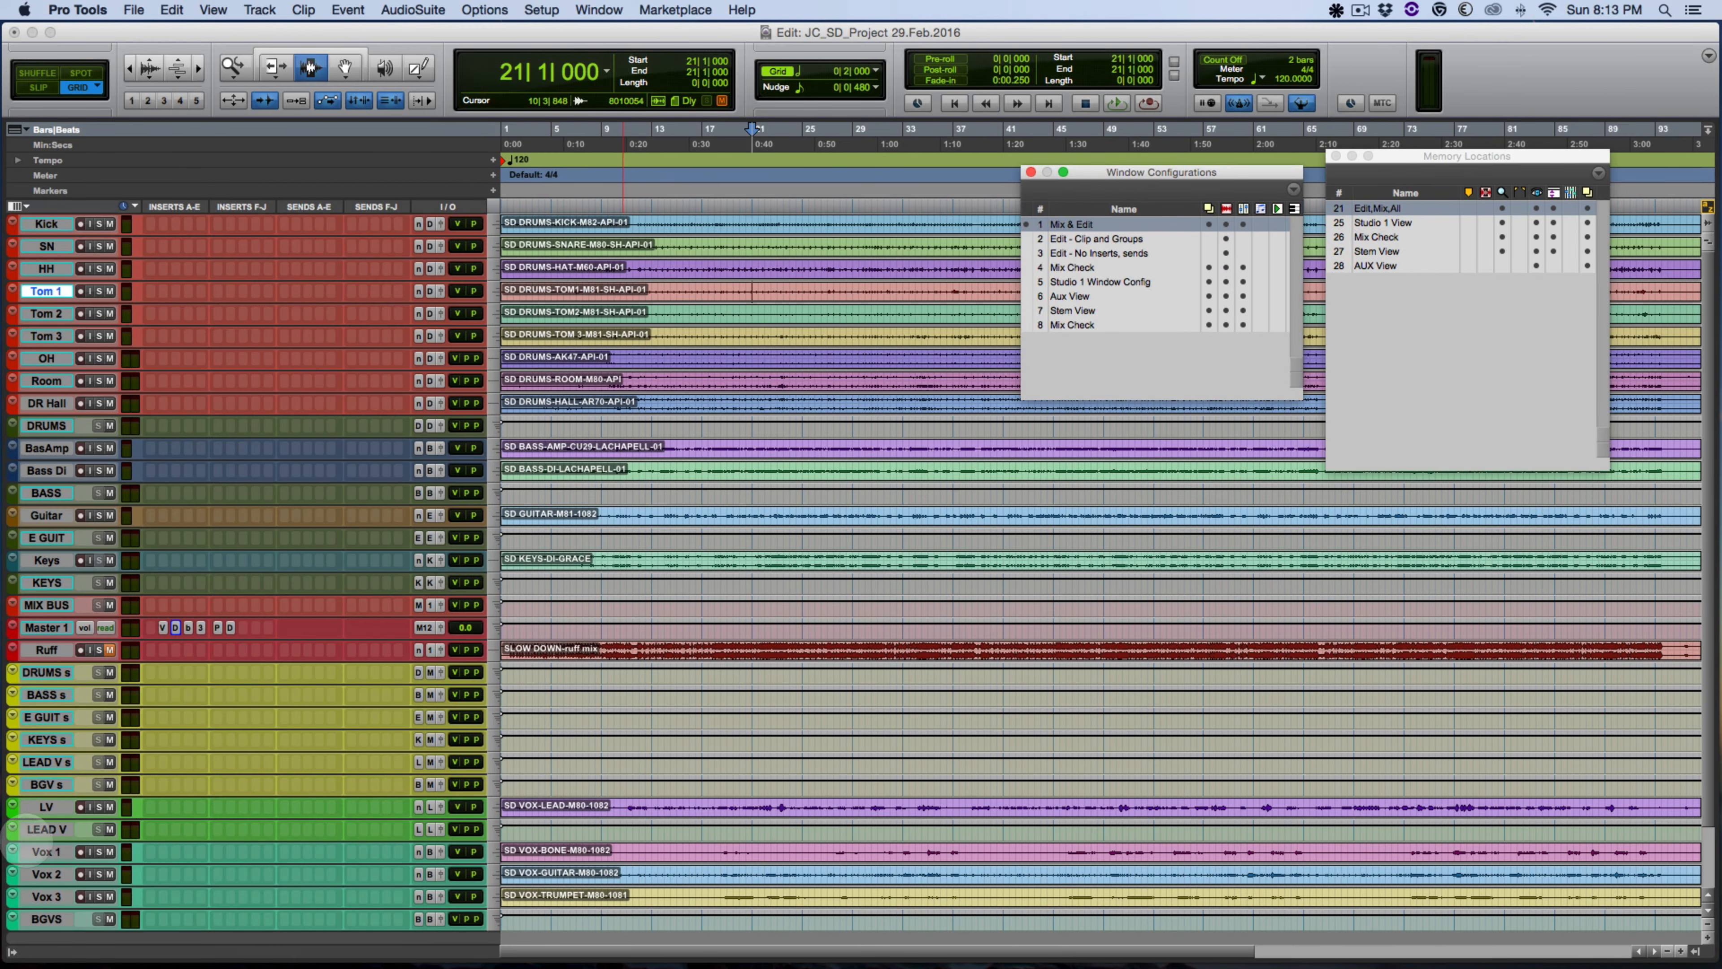
click(12, 951)
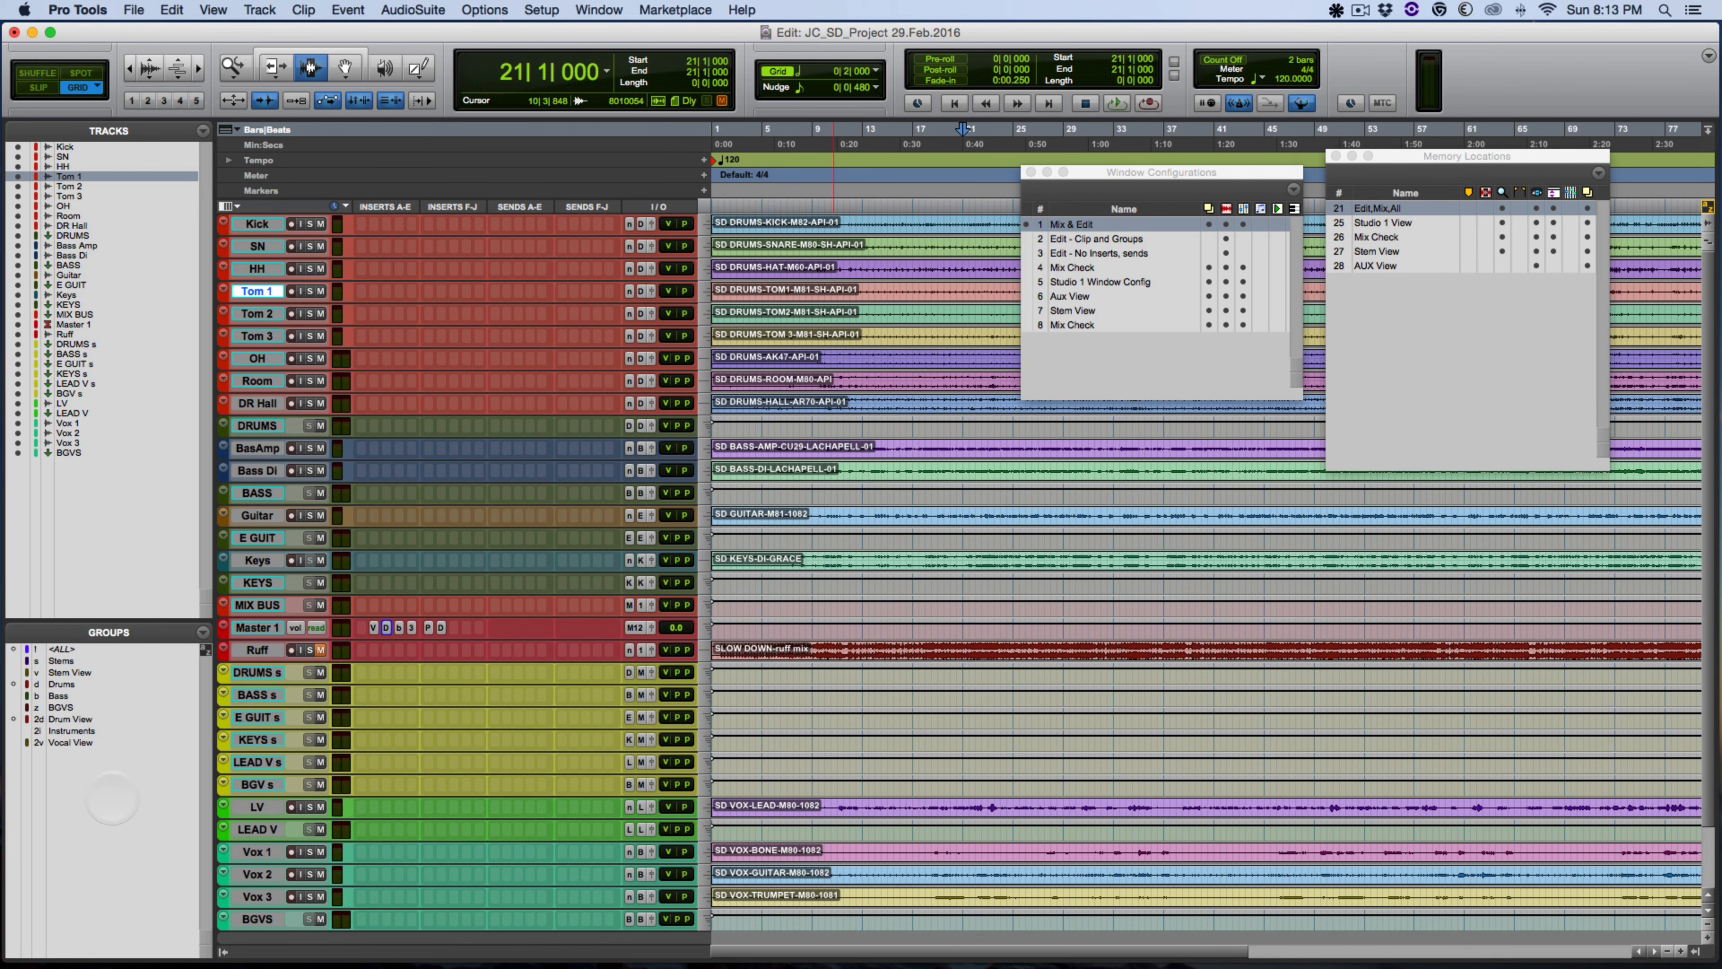
click(223, 951)
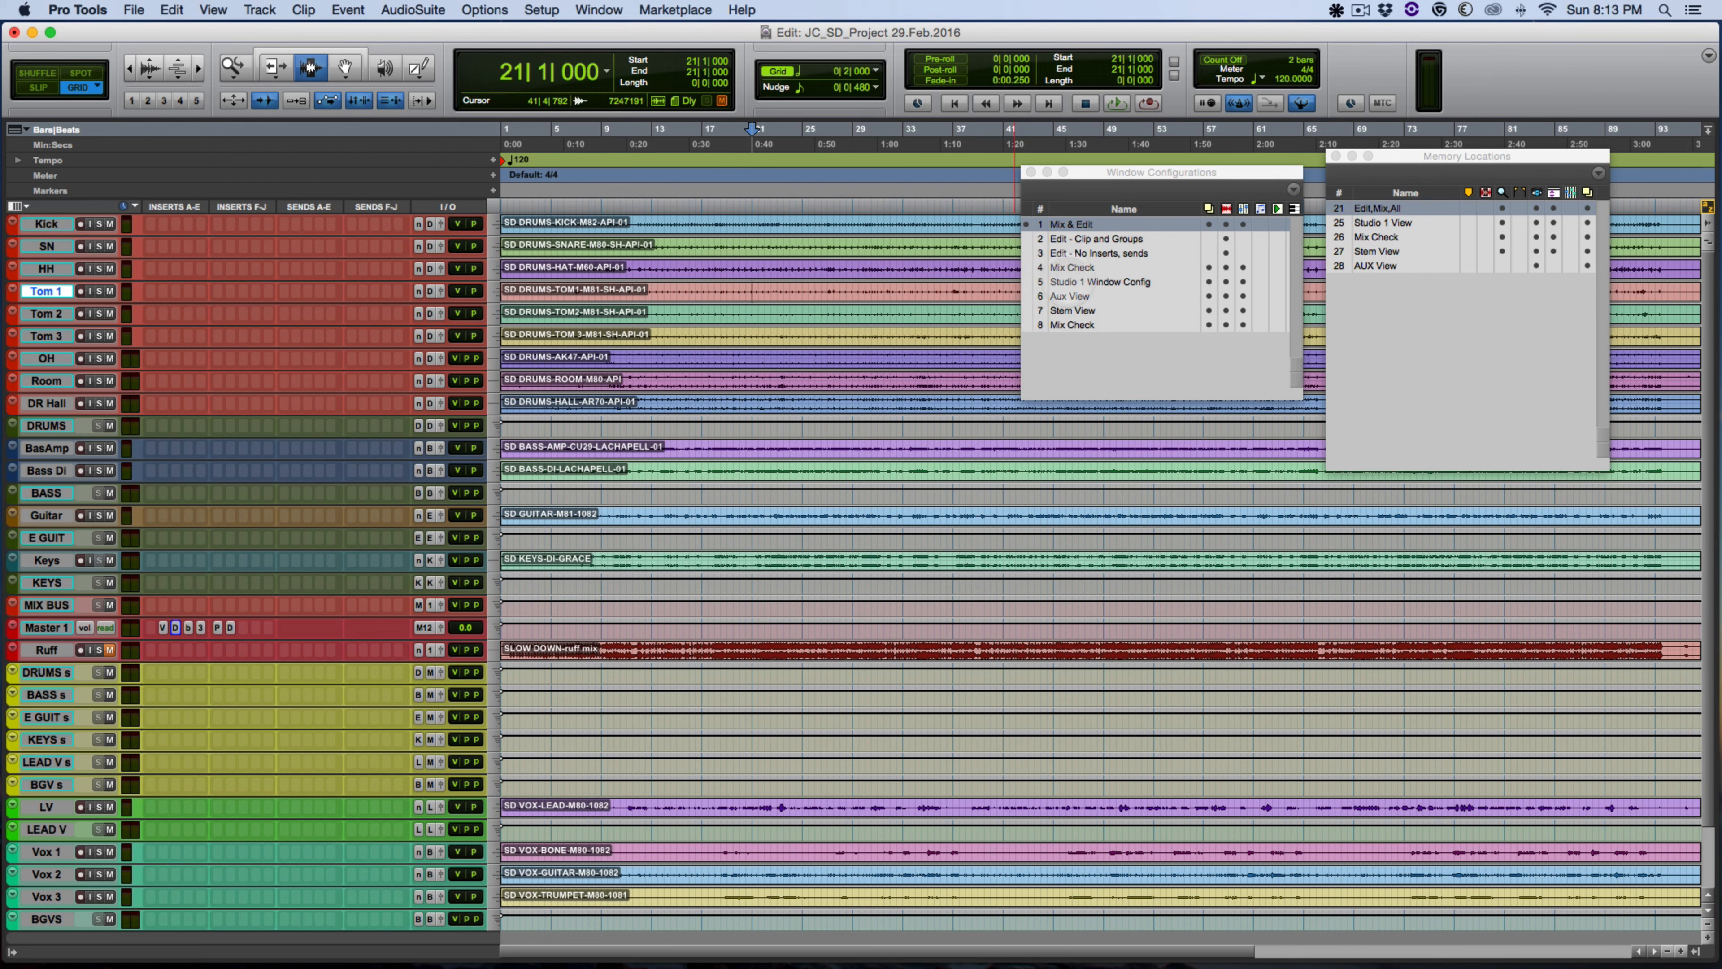
- Recall the window configuration Edit - Clip and Groups, followed by Edit - No Inserts, sends
click(1088, 238)
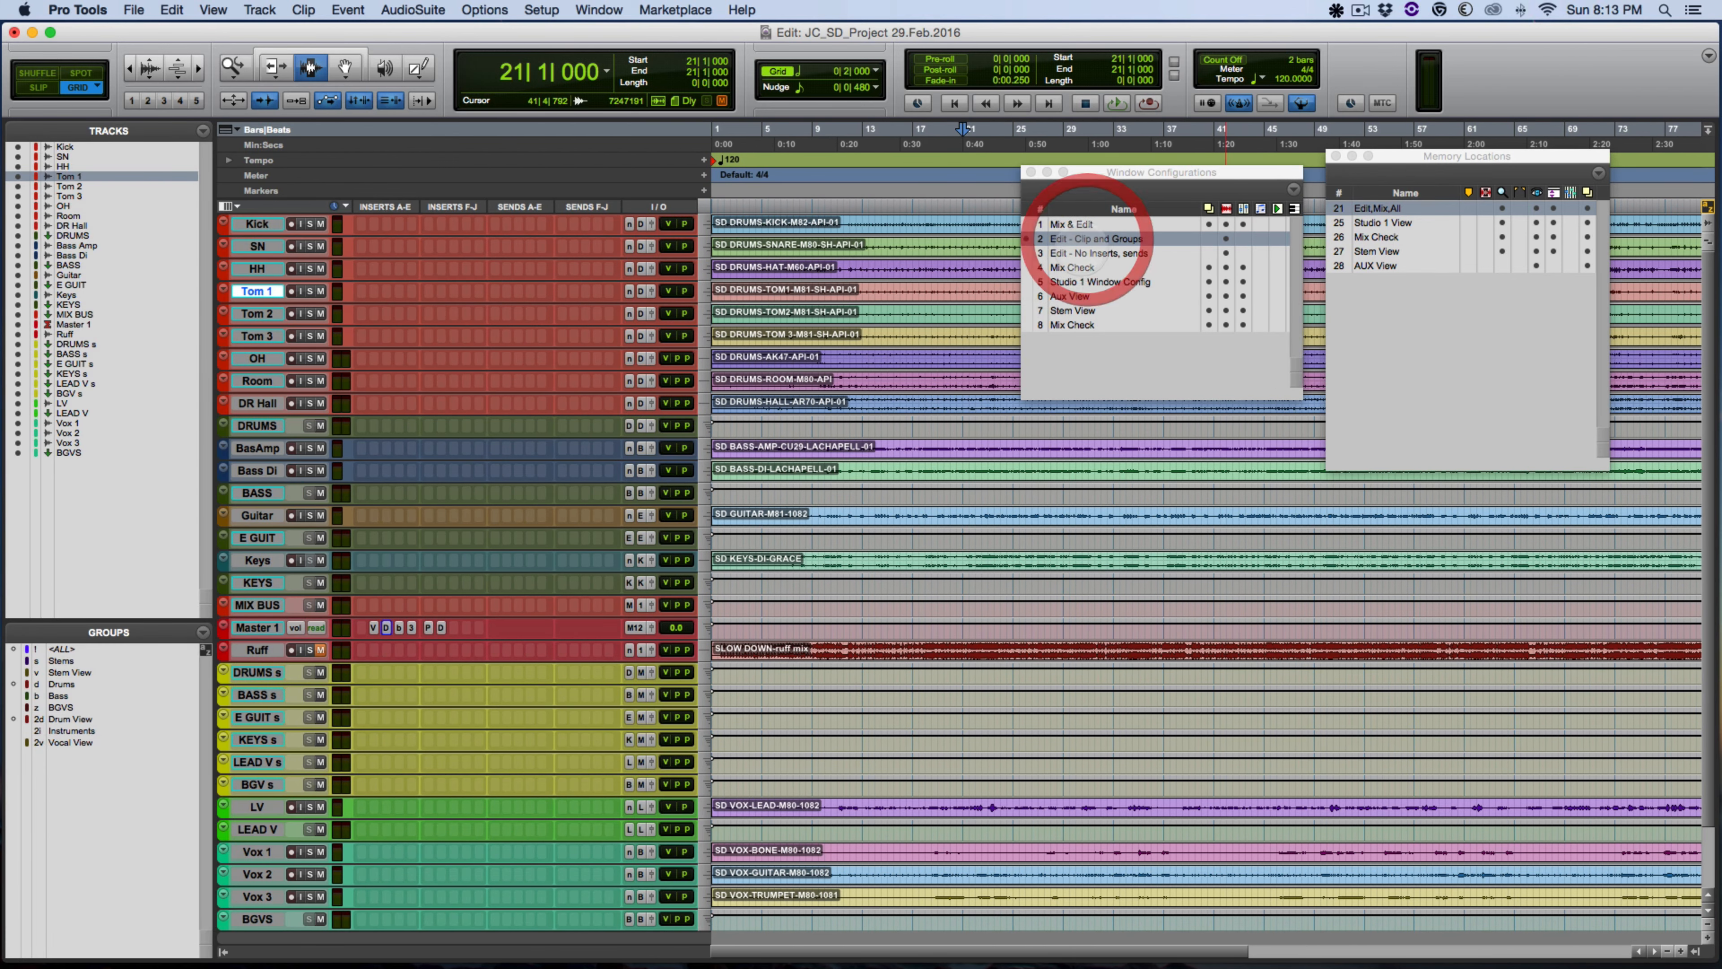
click(1078, 253)
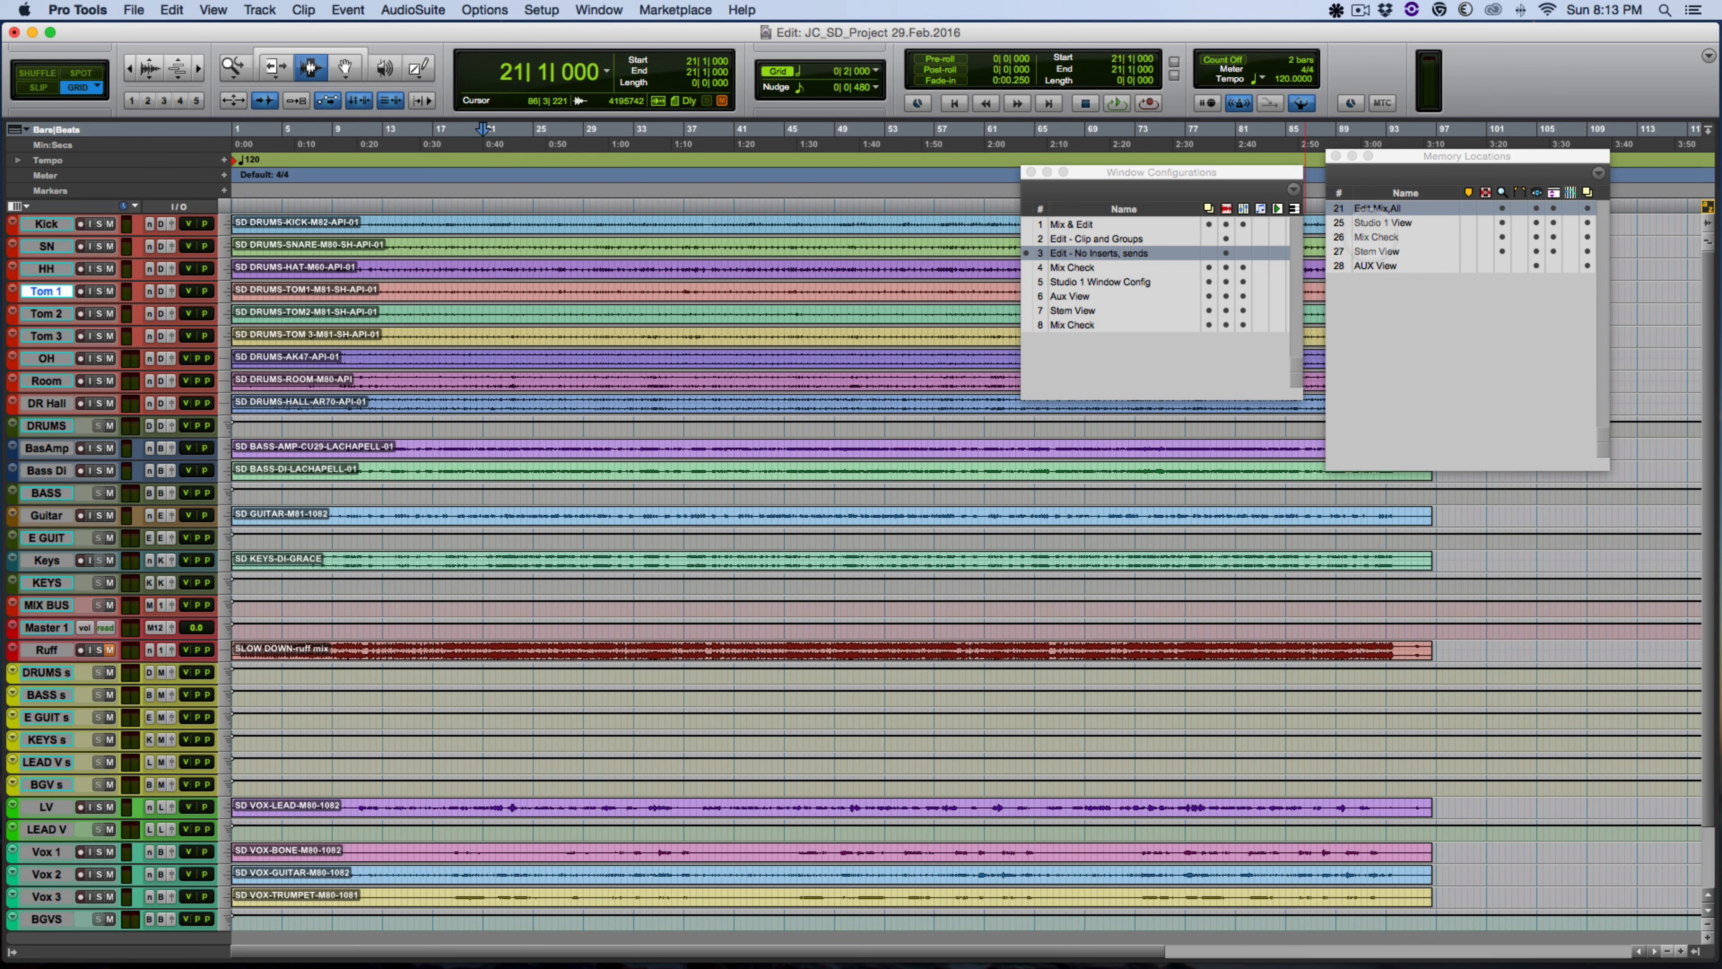
- Recall Mix Check to view the metering plug-ins during playback, and return to Edit,Mix,All with playback stopped
click(1375, 237)
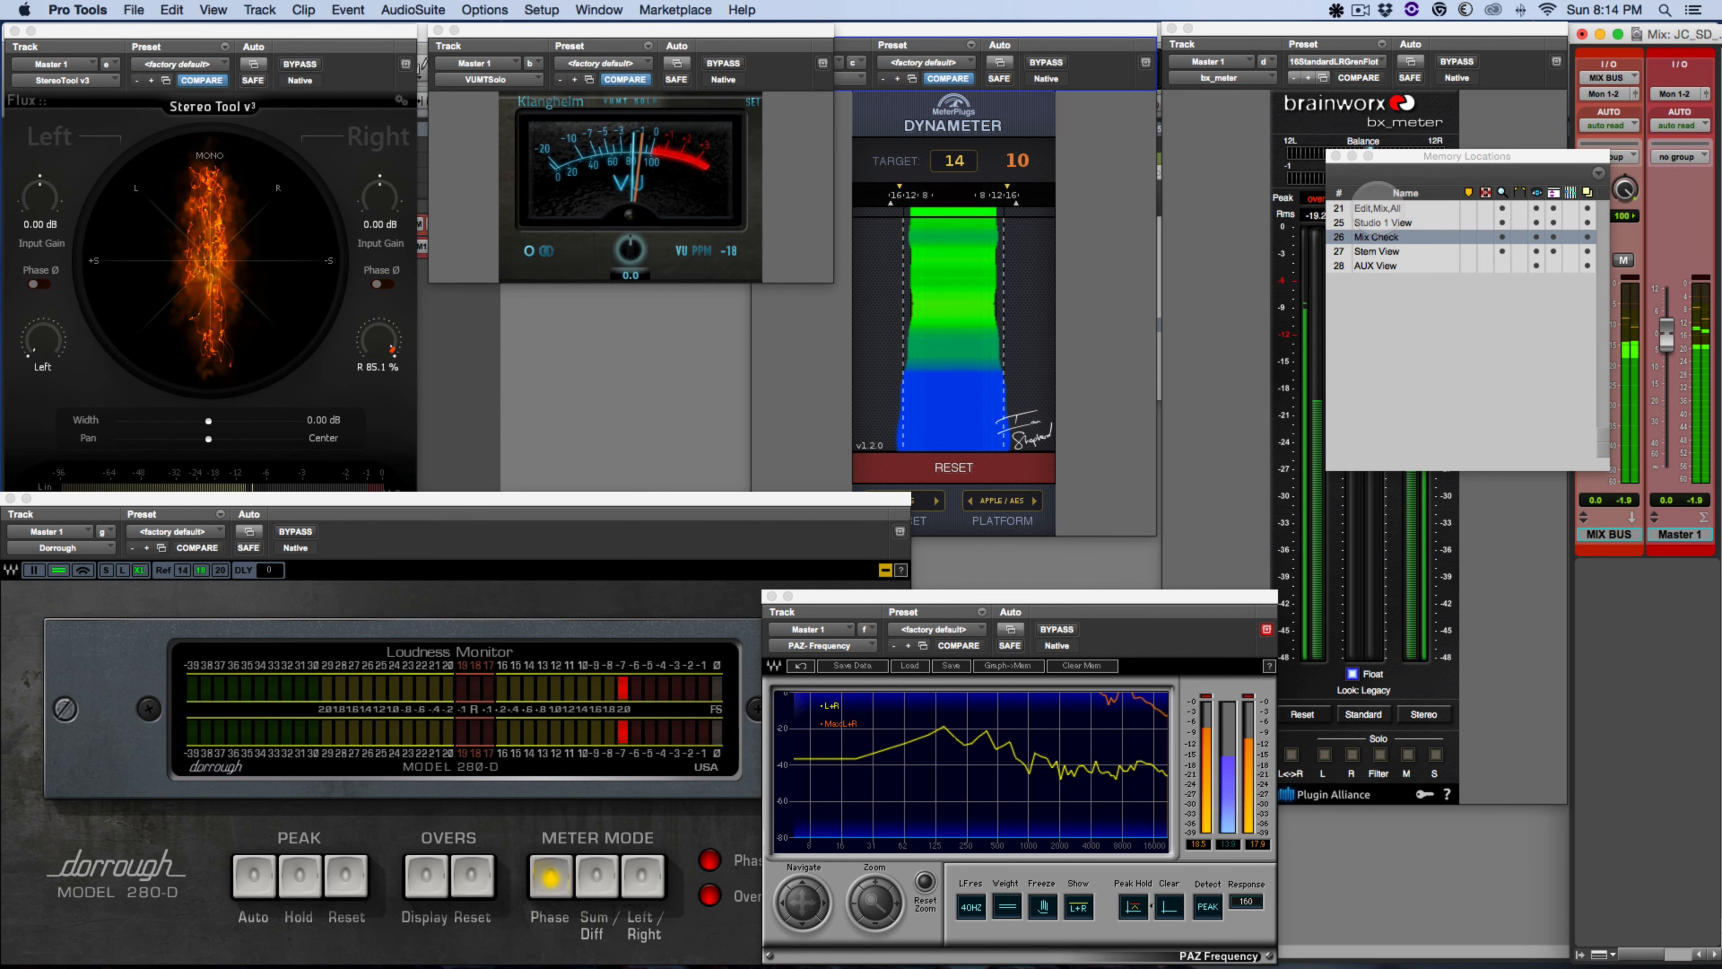
click(1368, 207)
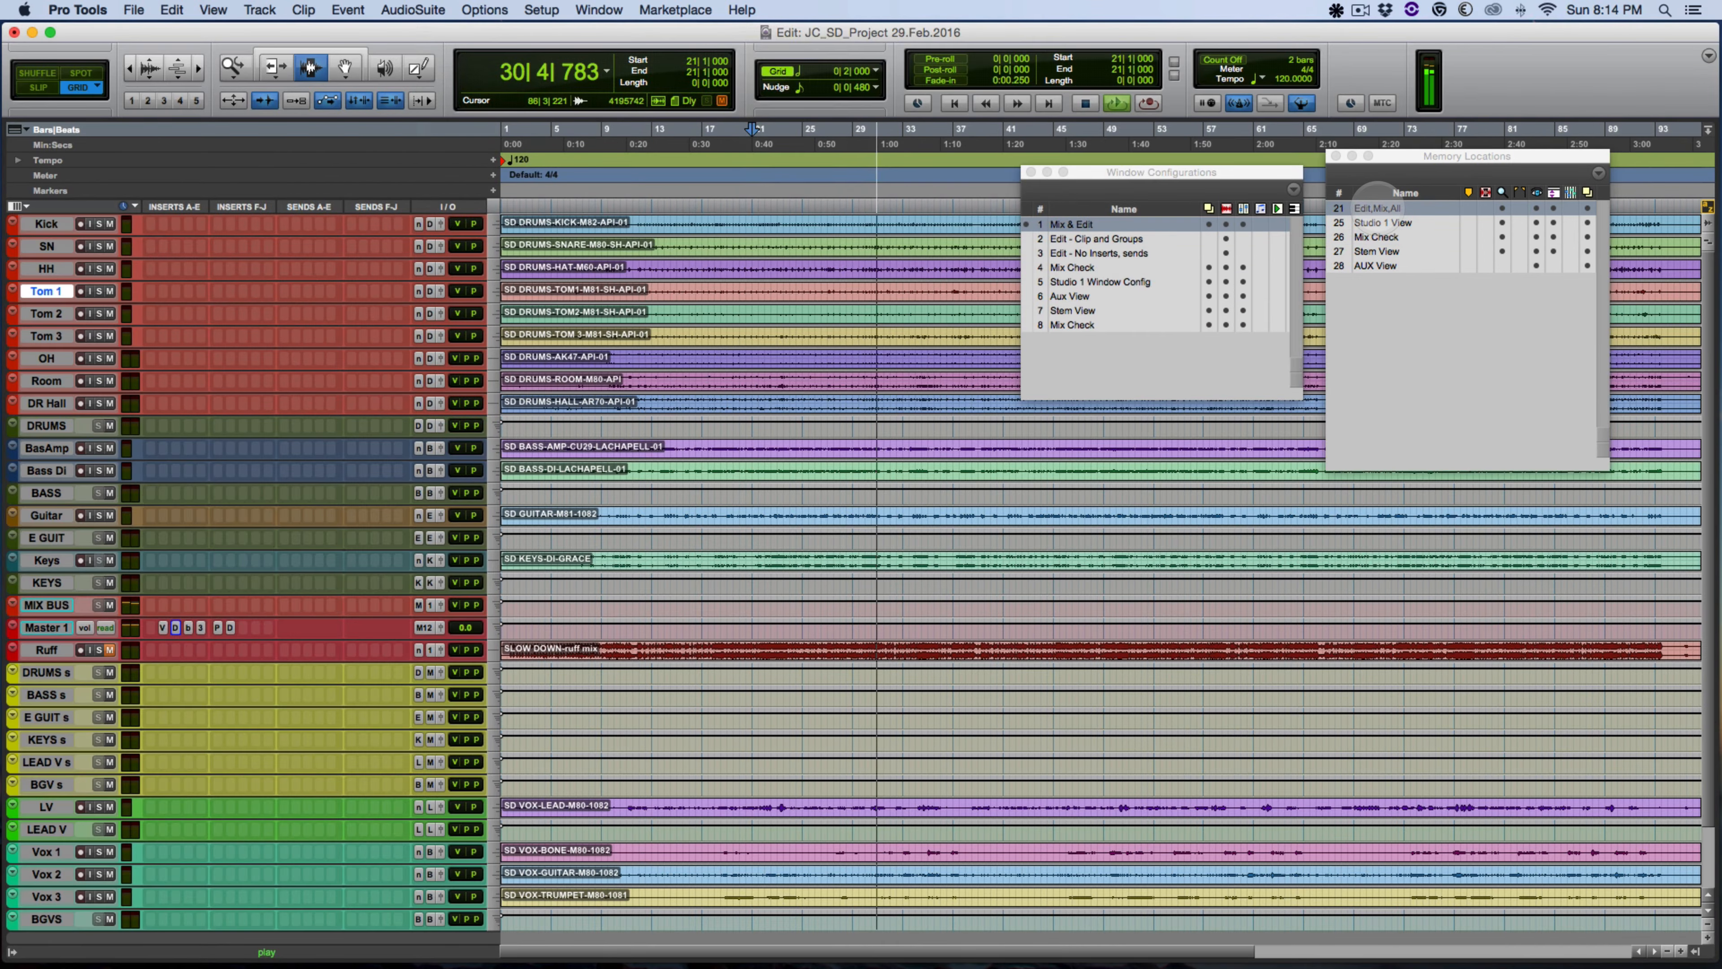
key(space)
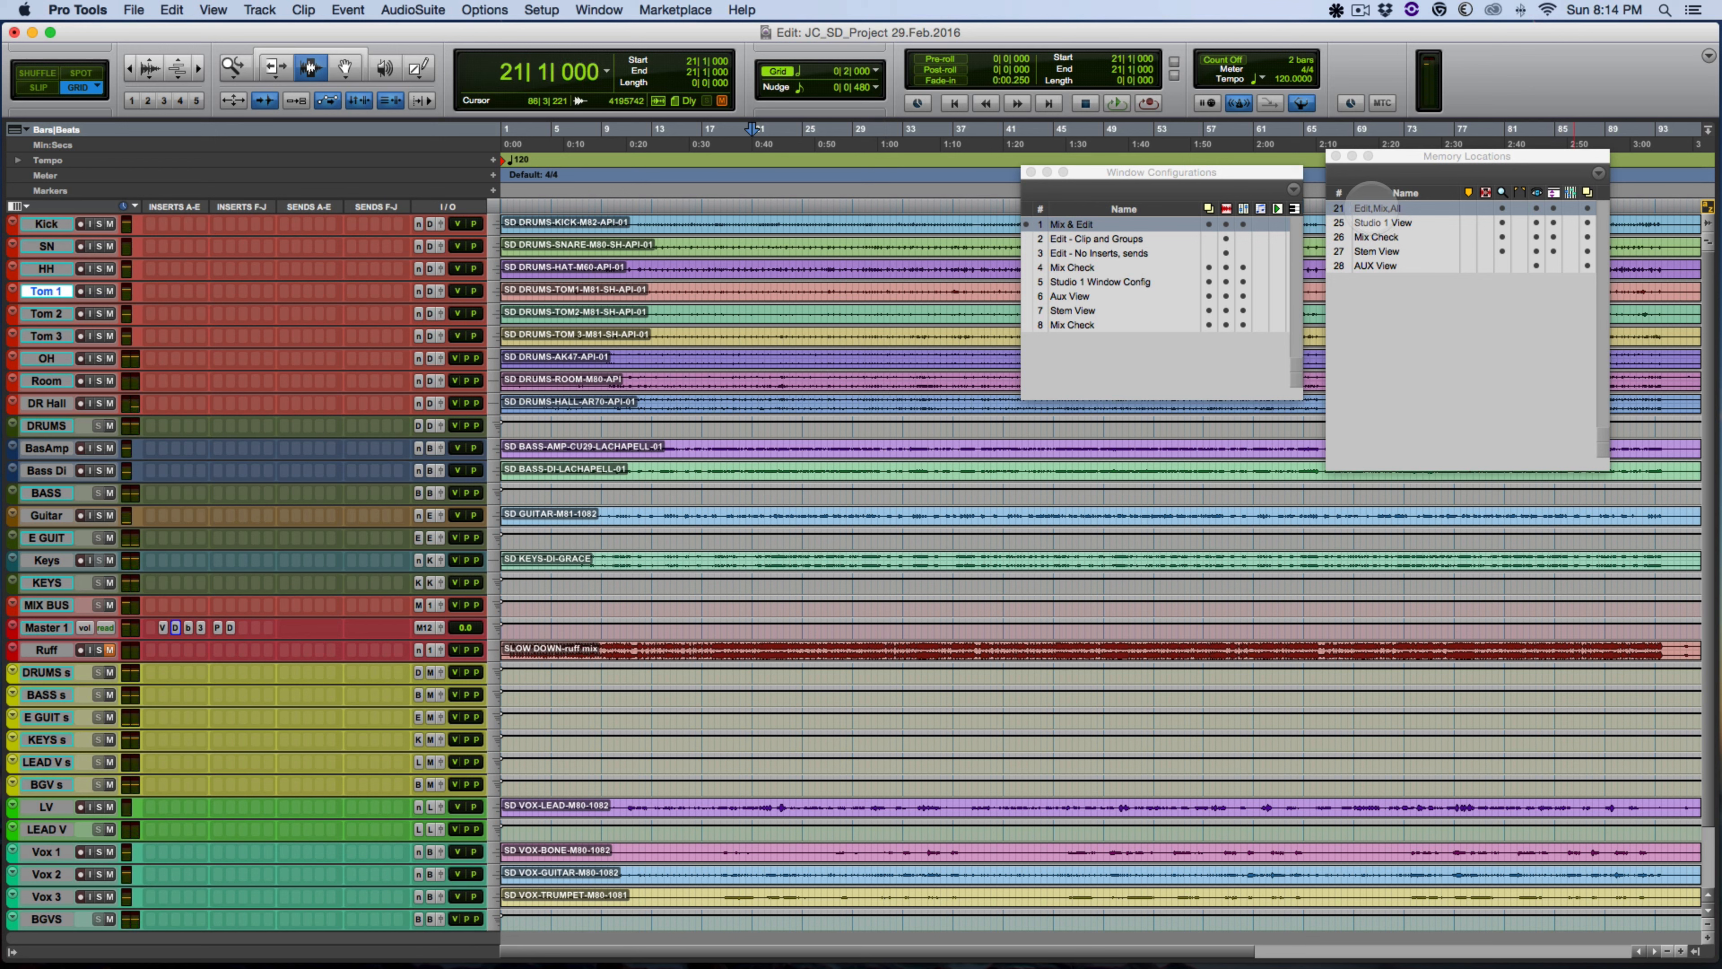
- Close the Memory Locations and Window Configurations windows
click(1335, 156)
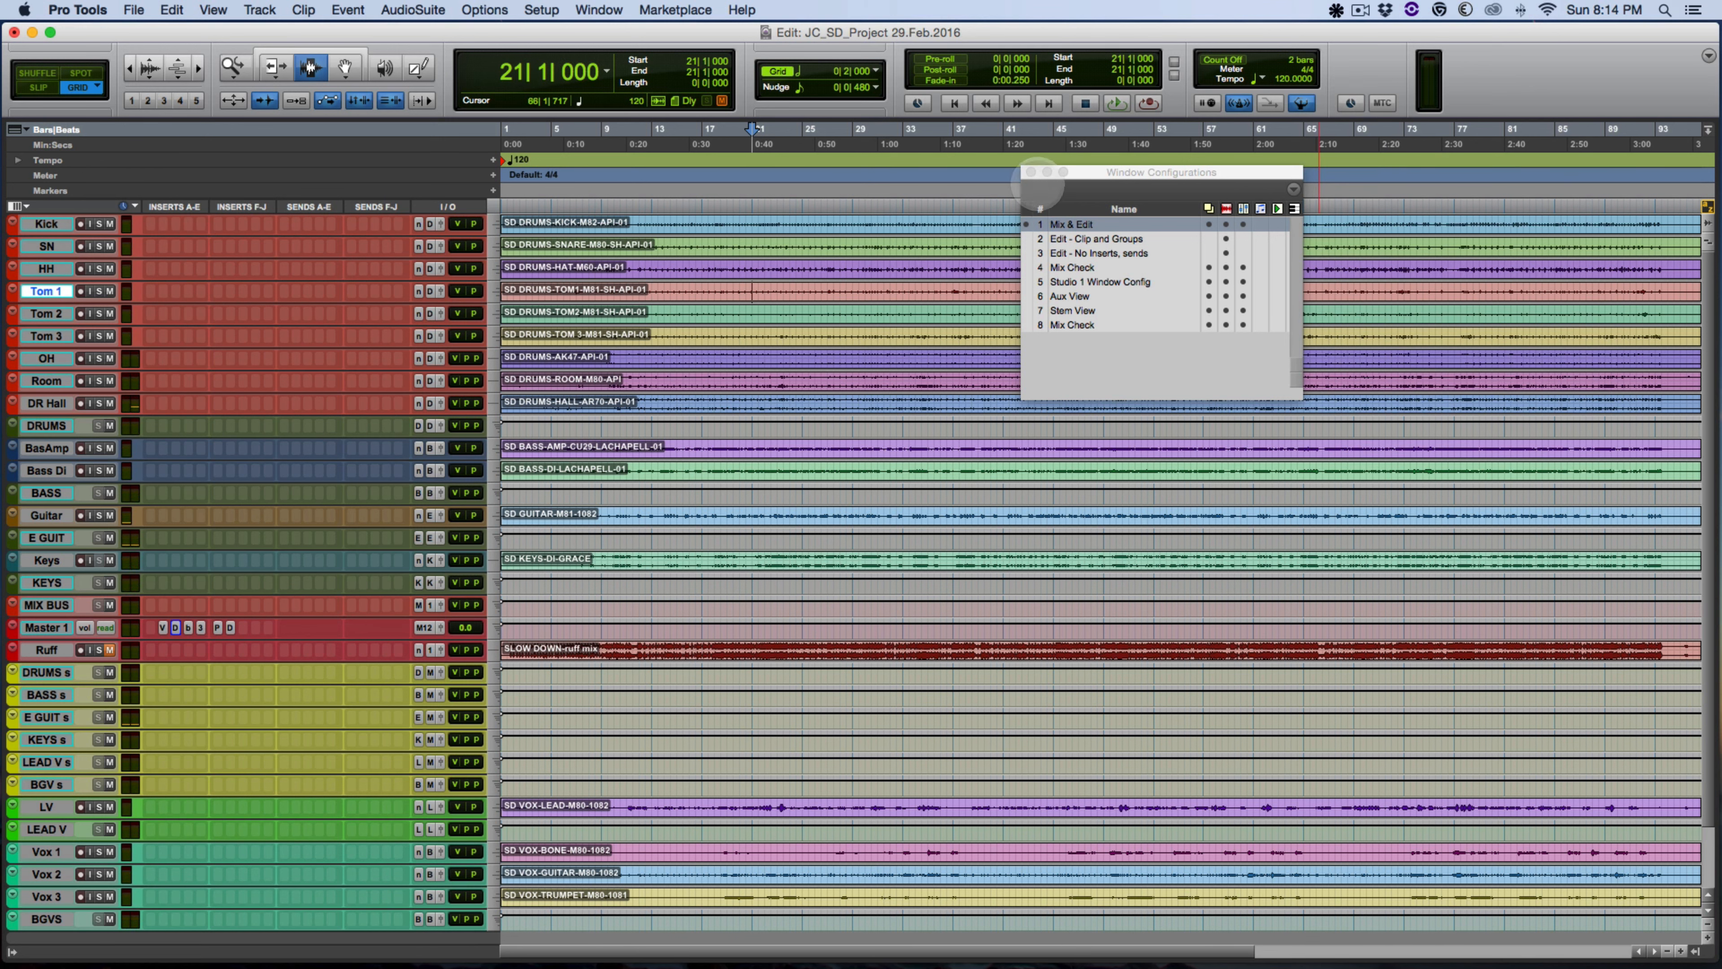
click(1030, 172)
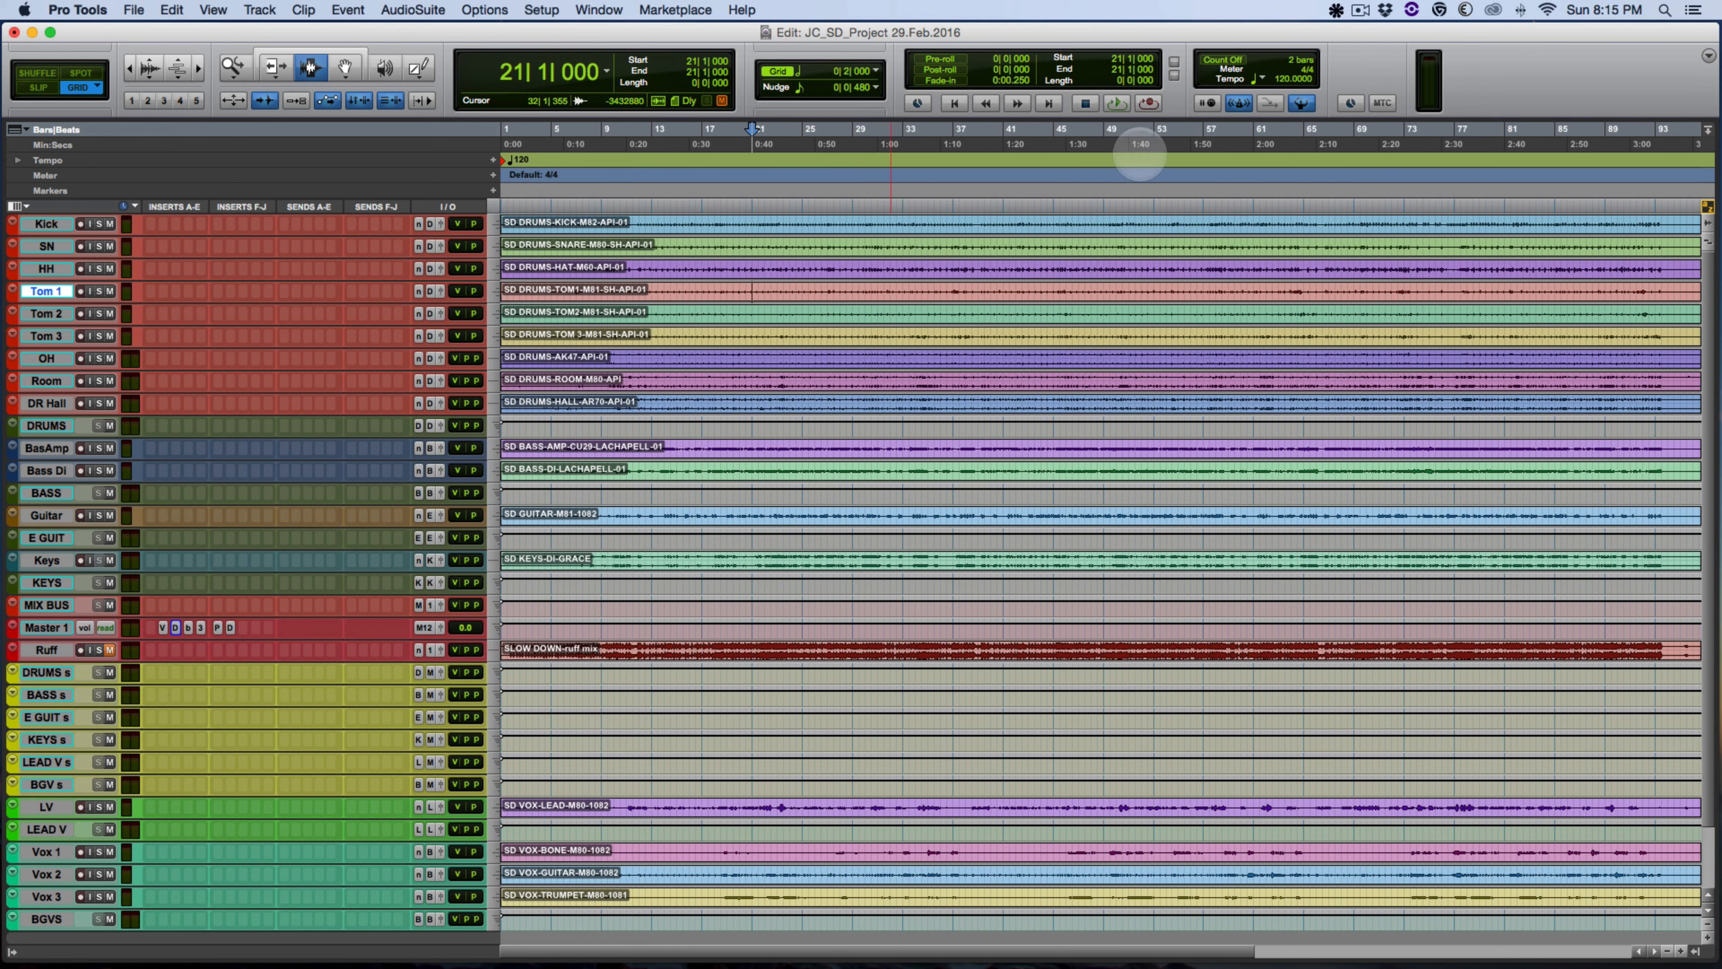
- Set the Edit window toolbar to Minimal and move the edit tools and edit mode controls to the end of the toolbar
click(1709, 56)
click(1615, 177)
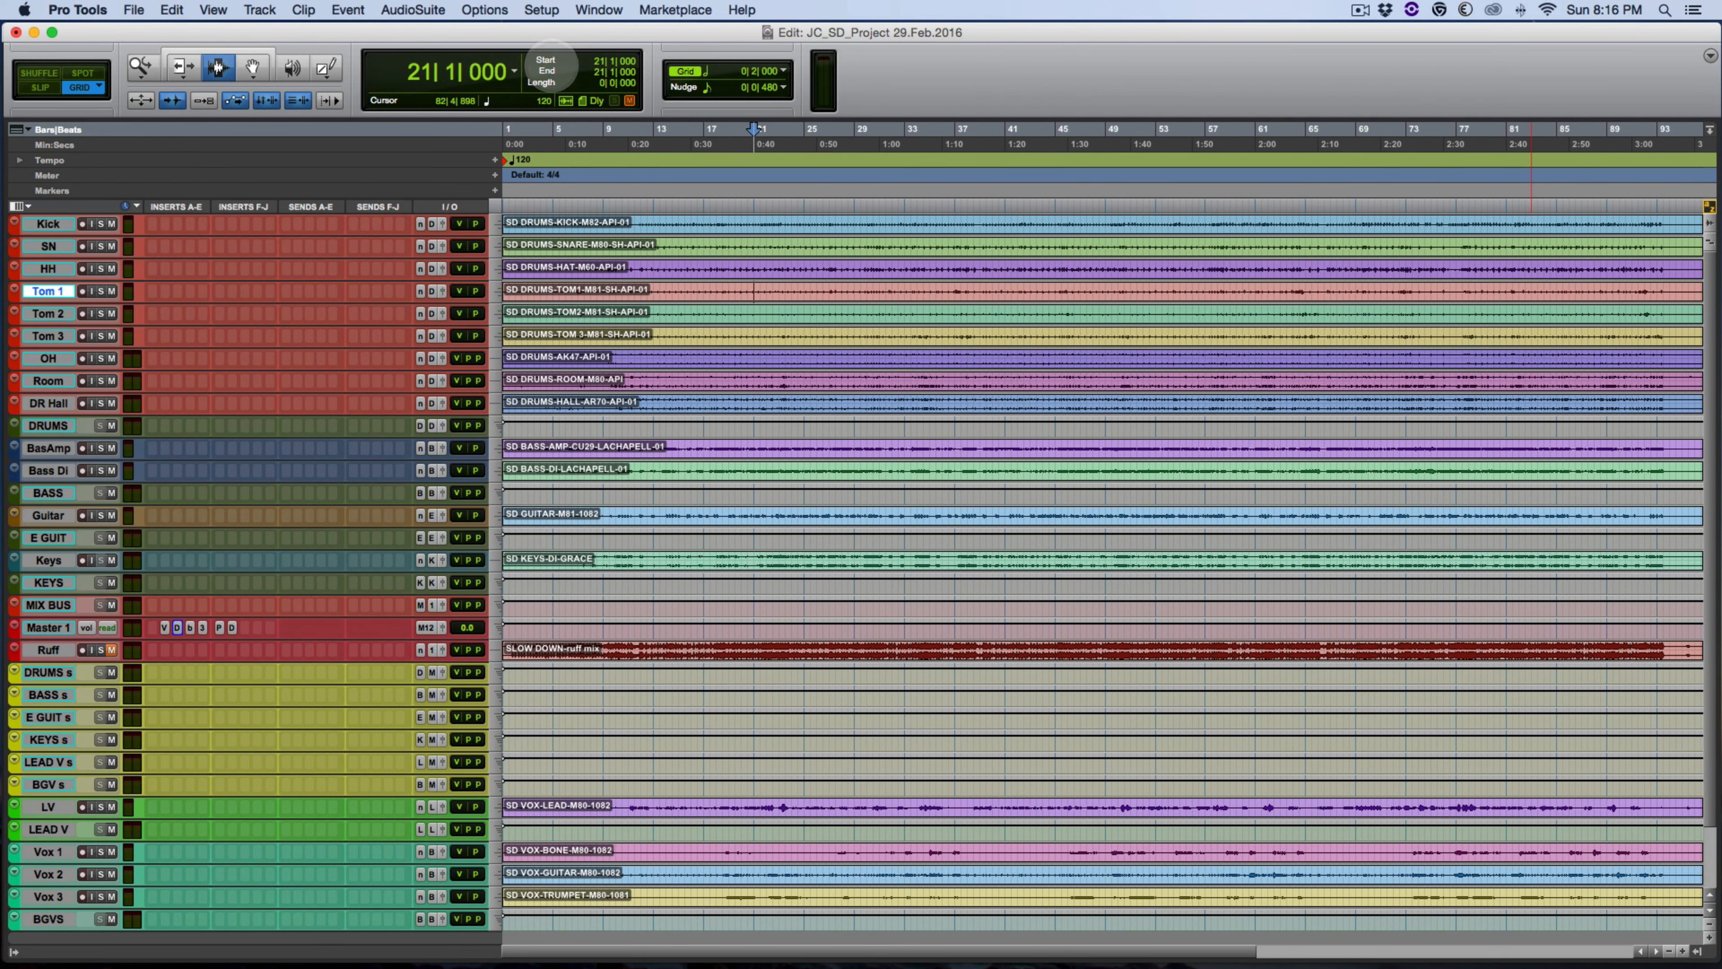
key(super)
drag(351, 83, 942, 62)
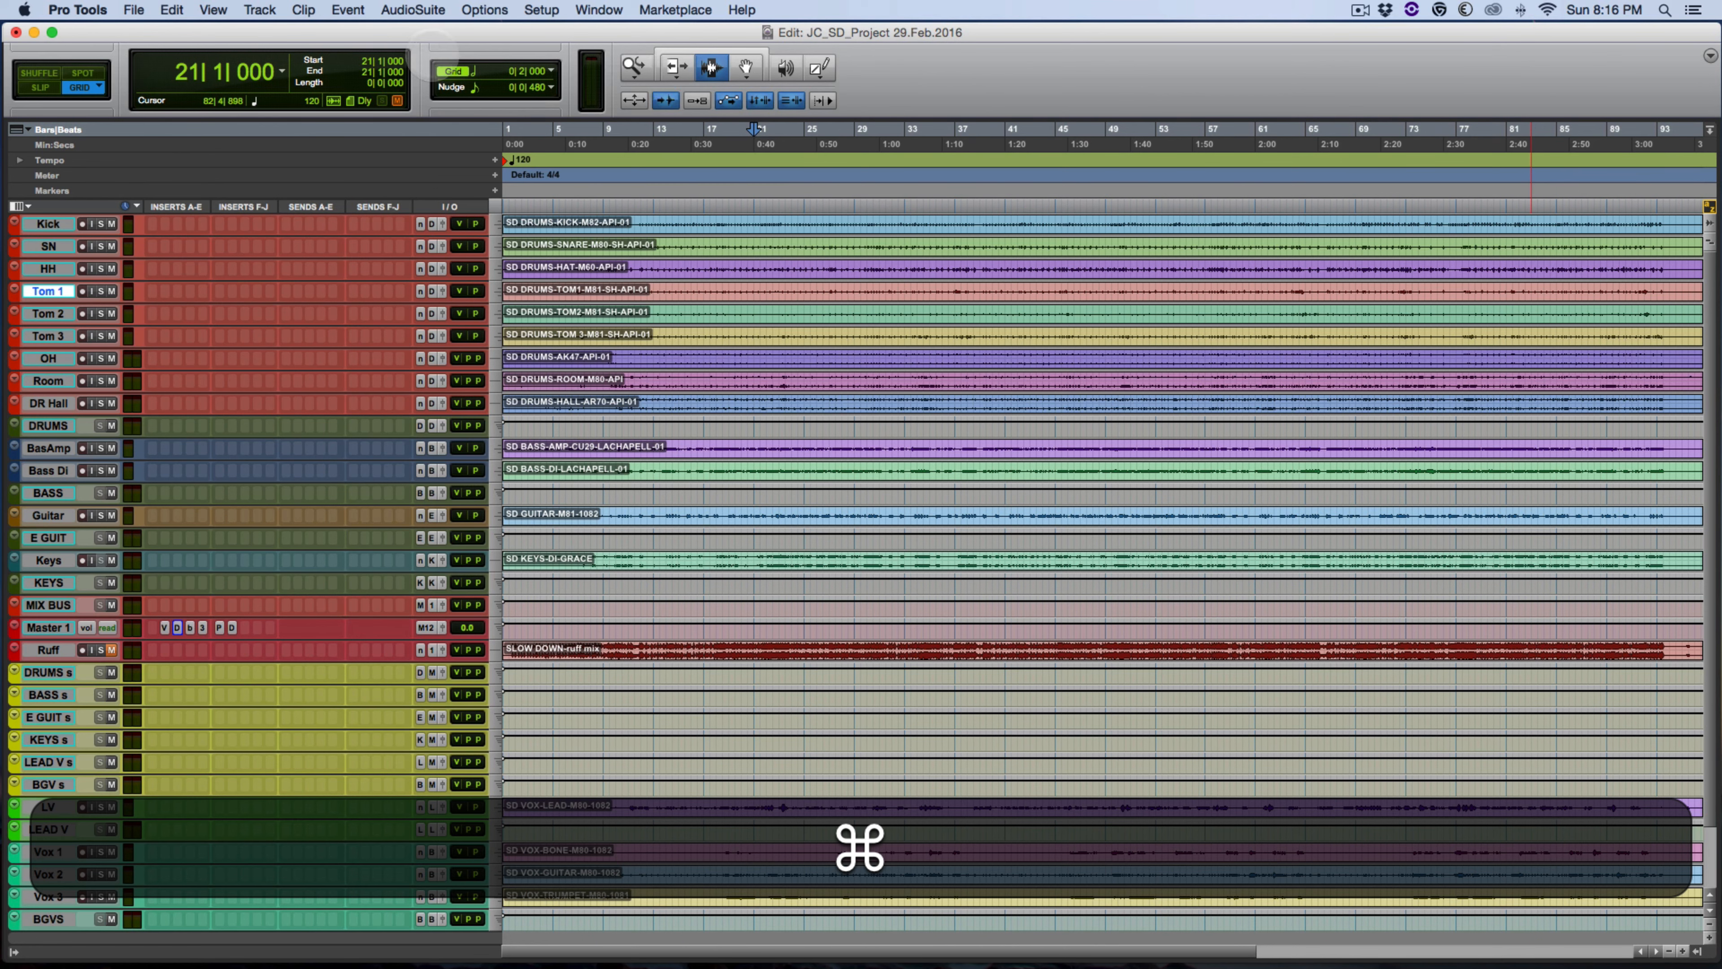
drag(76, 79, 949, 82)
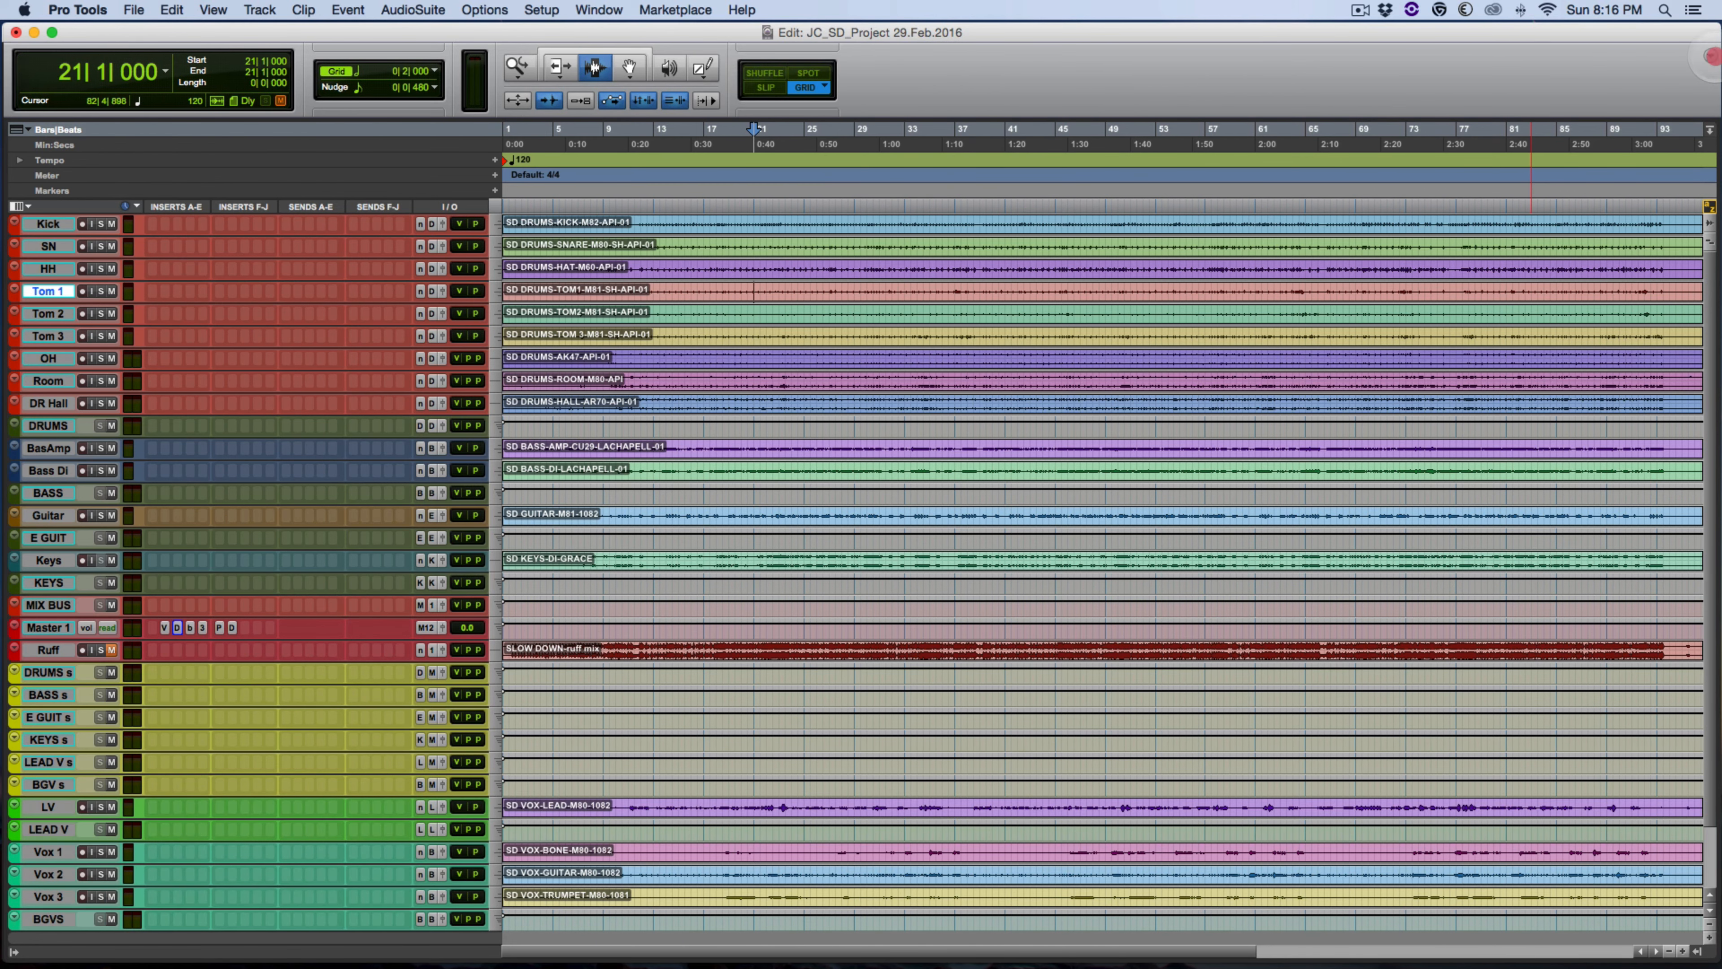
- Show the Clips, Tracks and Groups lists in the Edit window and narrow the Tracks and Groups lists
click(1710, 57)
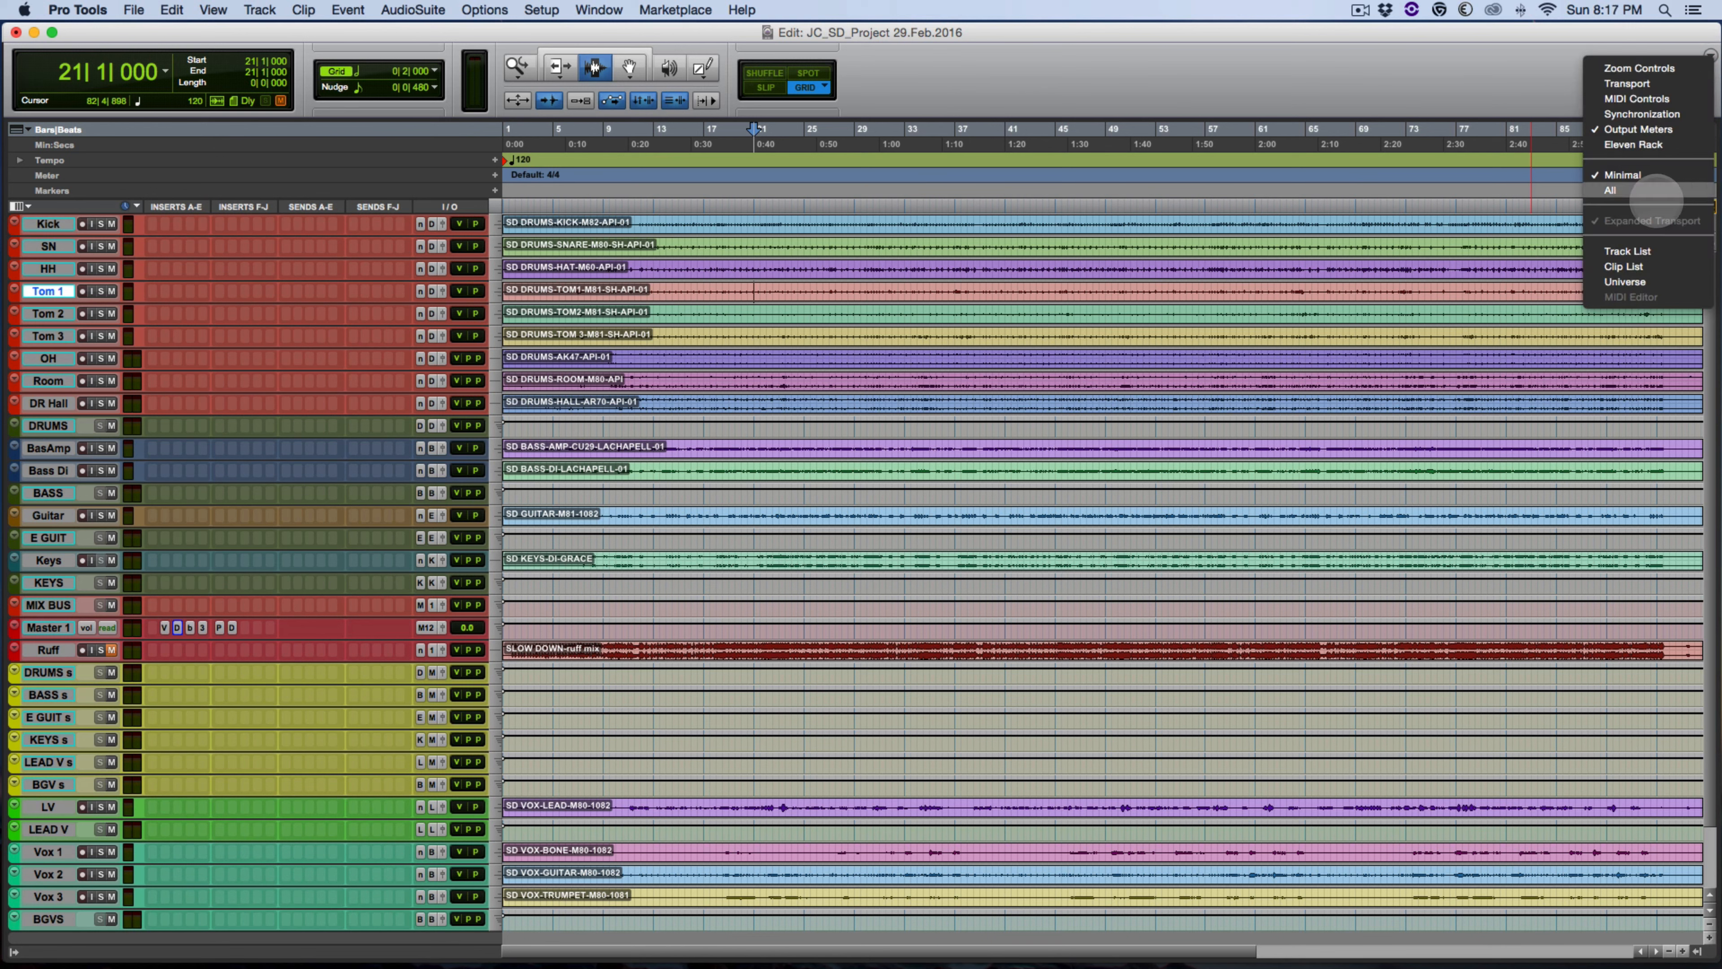
click(1624, 266)
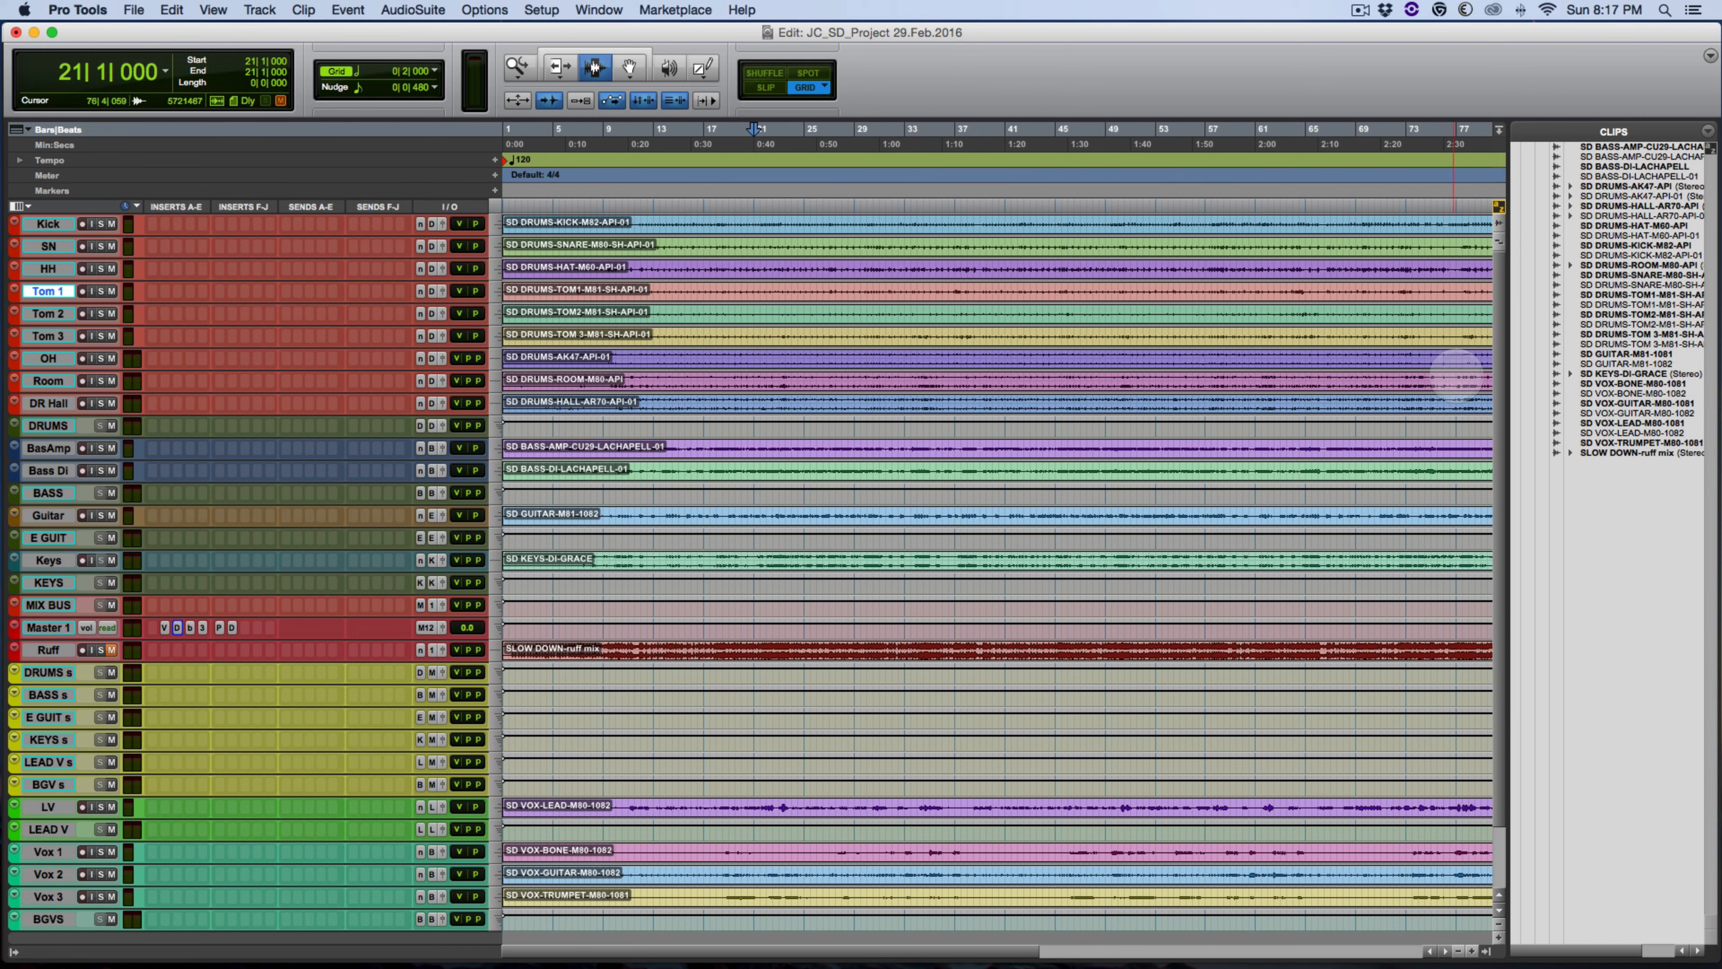
click(1472, 377)
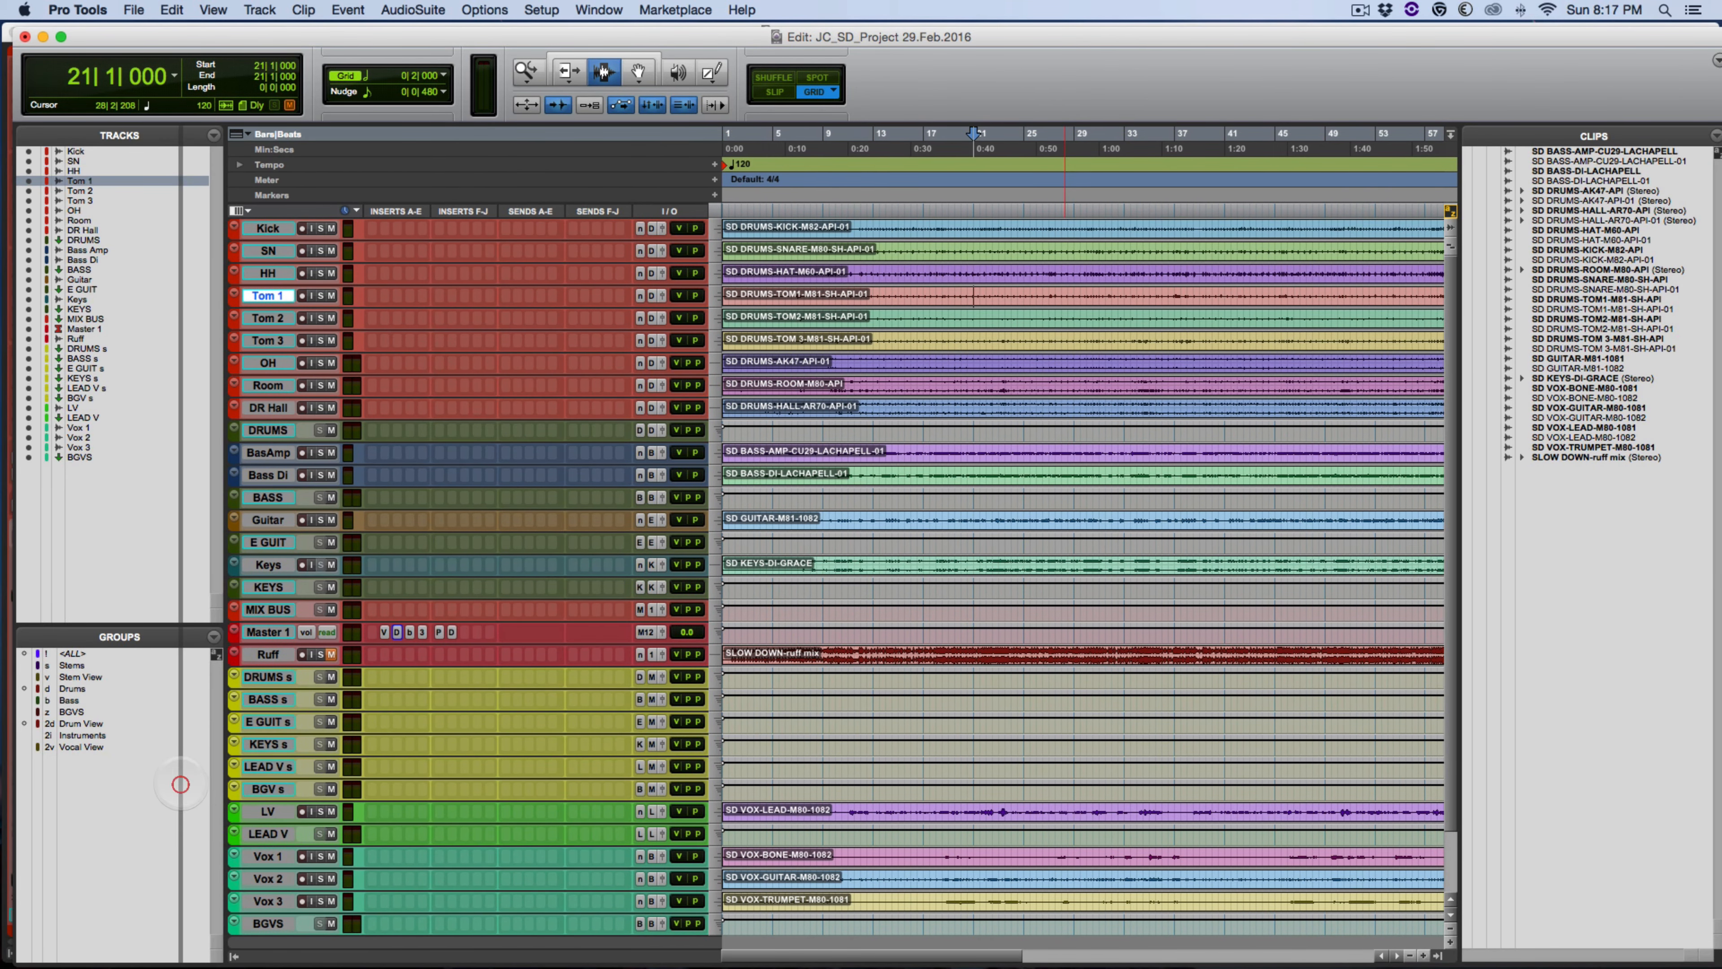
drag(192, 788, 155, 773)
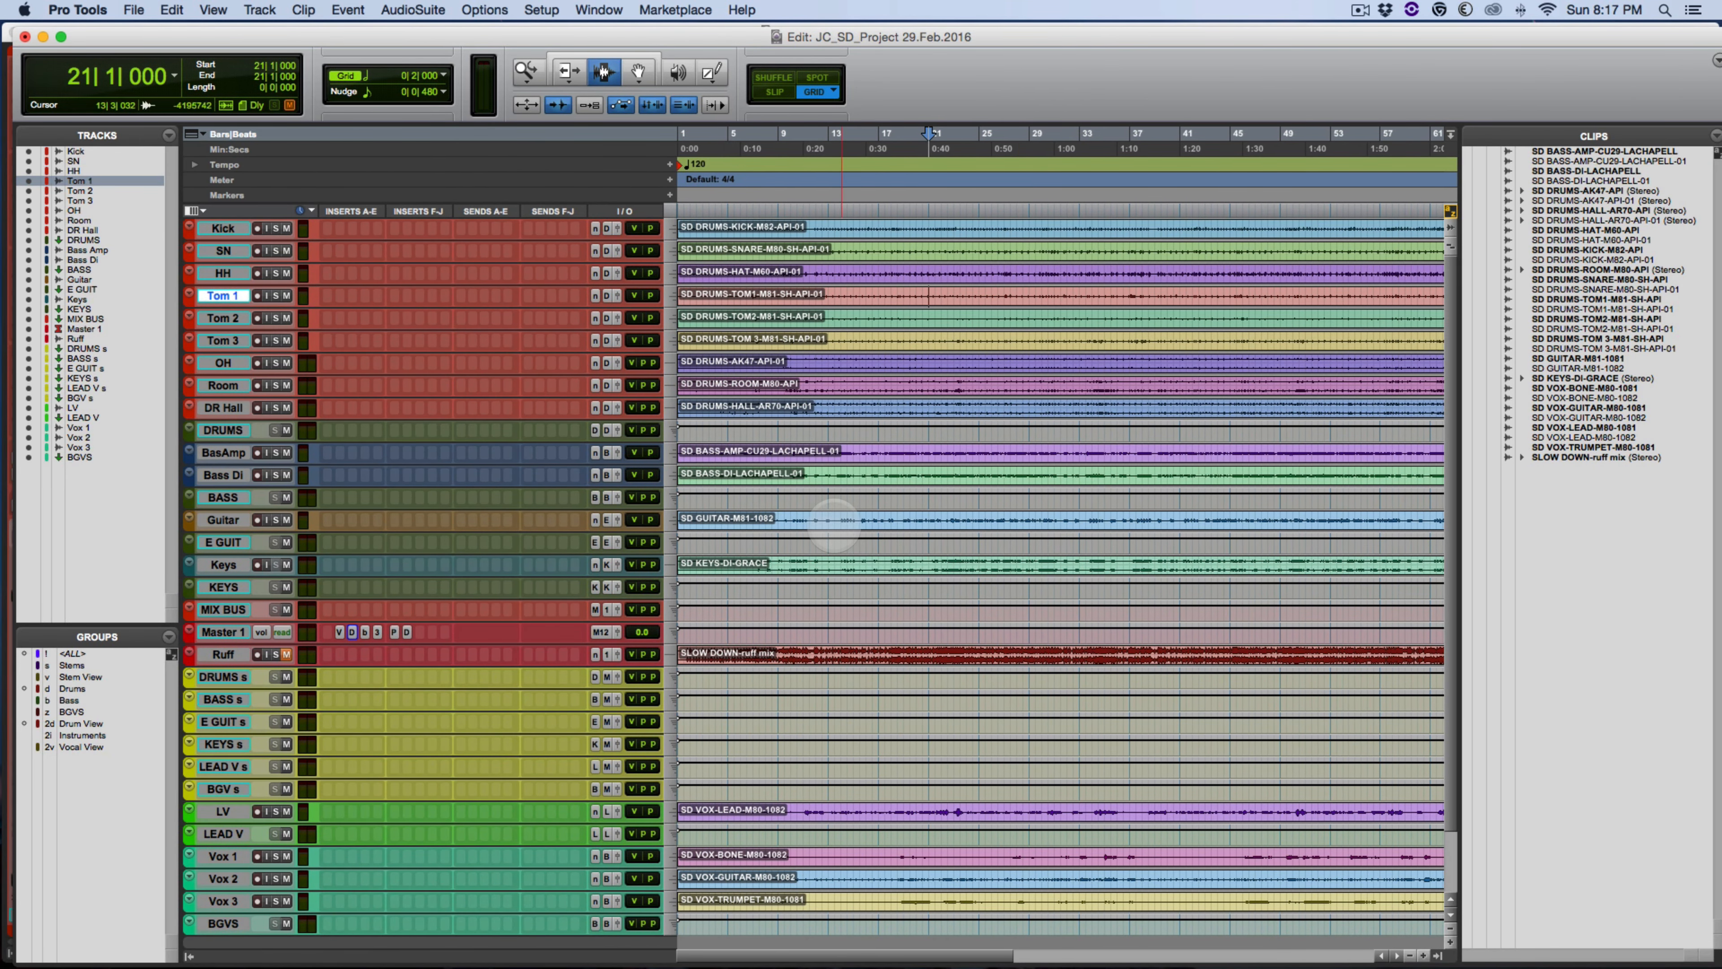
- Pull the Edit window away from the screen edge and narrow it to uncover the Mix window behind it
drag(1440, 35, 1319, 89)
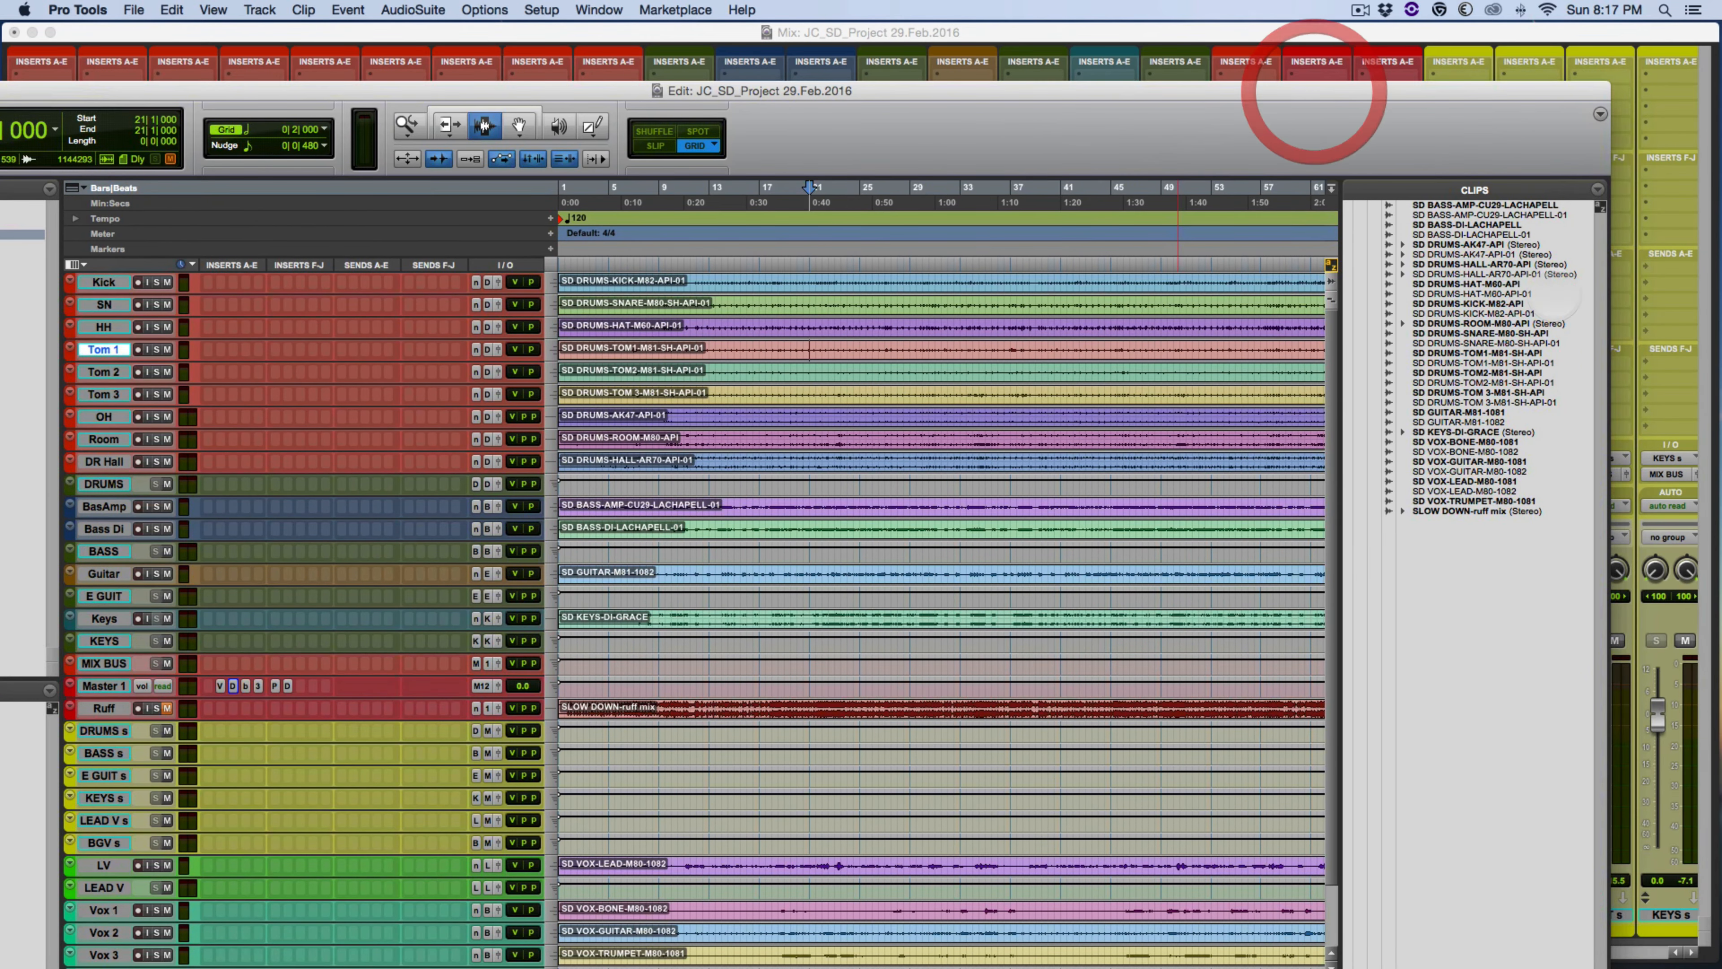
drag(1609, 305, 803, 343)
drag(719, 341, 661, 339)
- Hide the Inserts A-E, Inserts F-J, Sends A-E and Sends F-J columns in the Edit window
key(alt)
alt+click(182, 265)
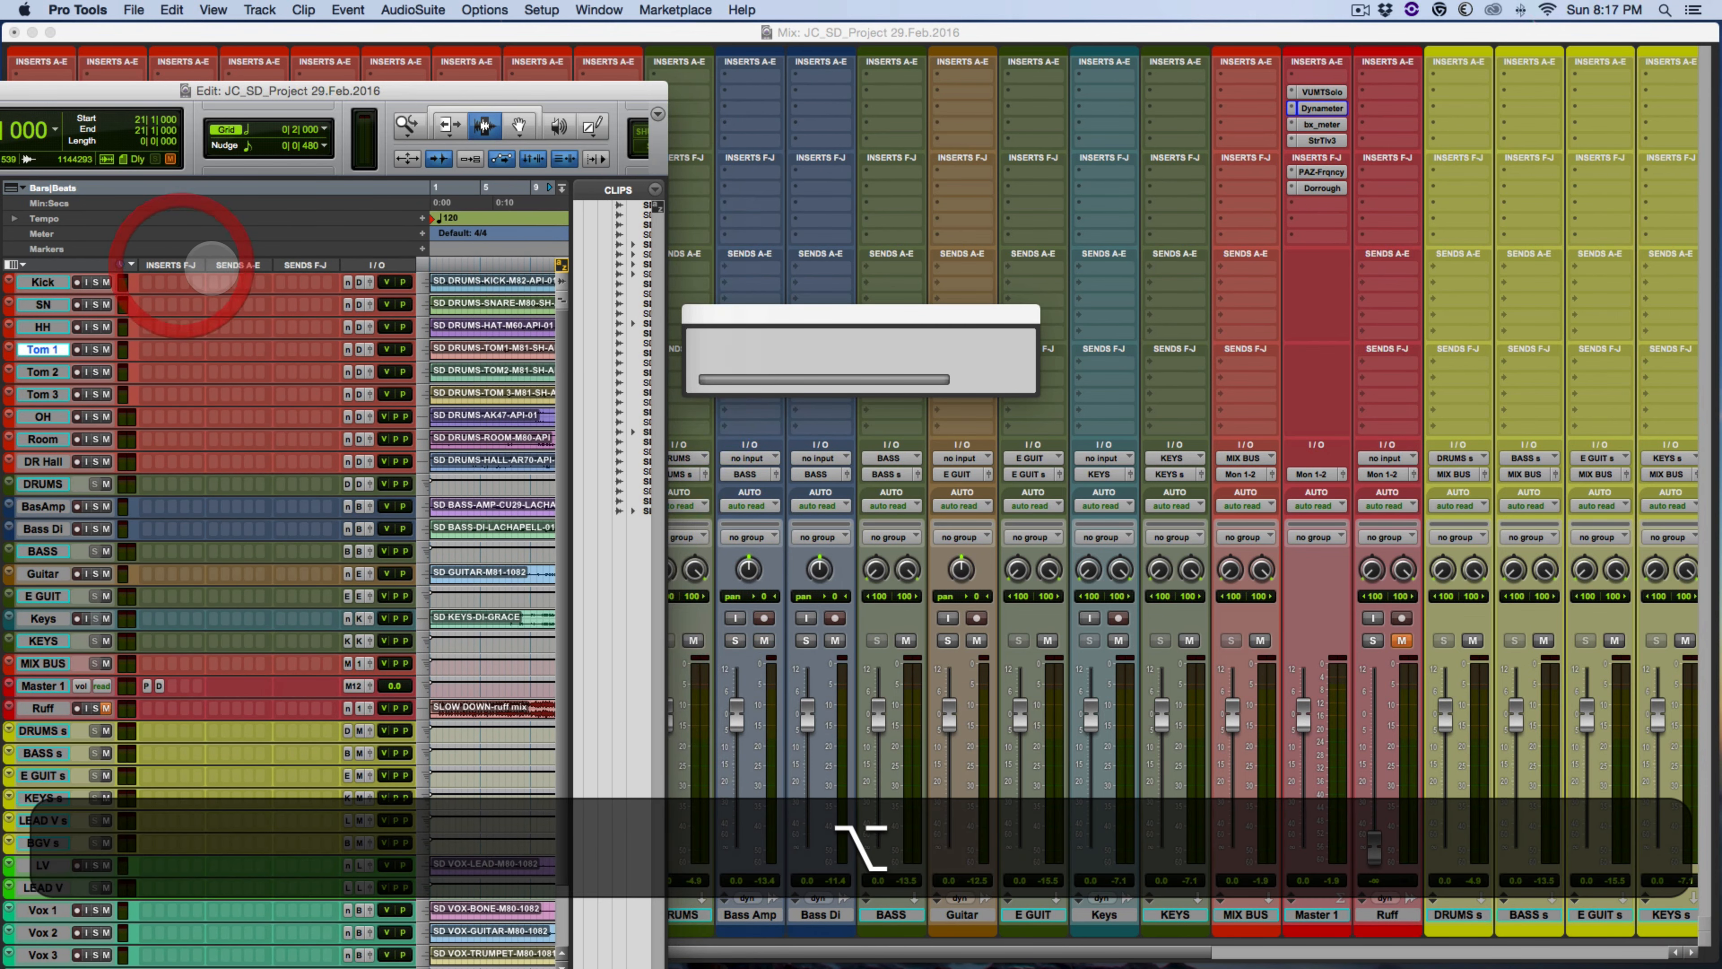
alt+click(225, 267)
alt+click(251, 263)
alt+click(183, 263)
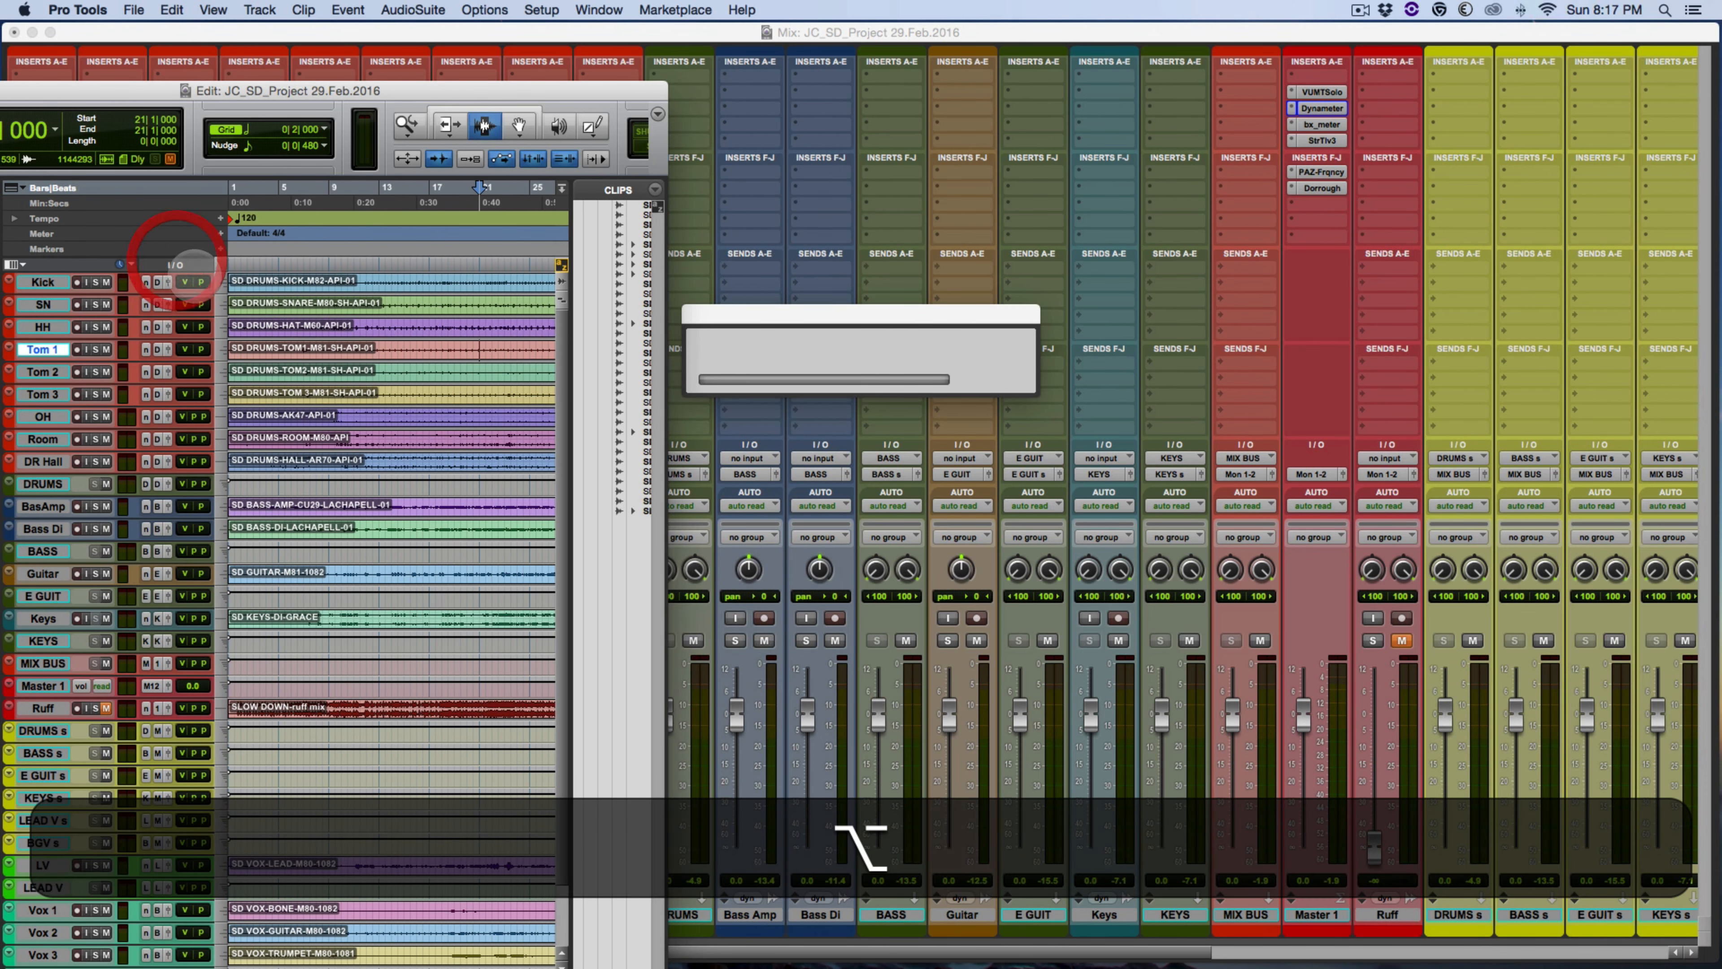
- Bring the Edit window fully back into view and widen its Tracks and Groups lists
drag(441, 90, 571, 47)
drag(135, 201, 425, 221)
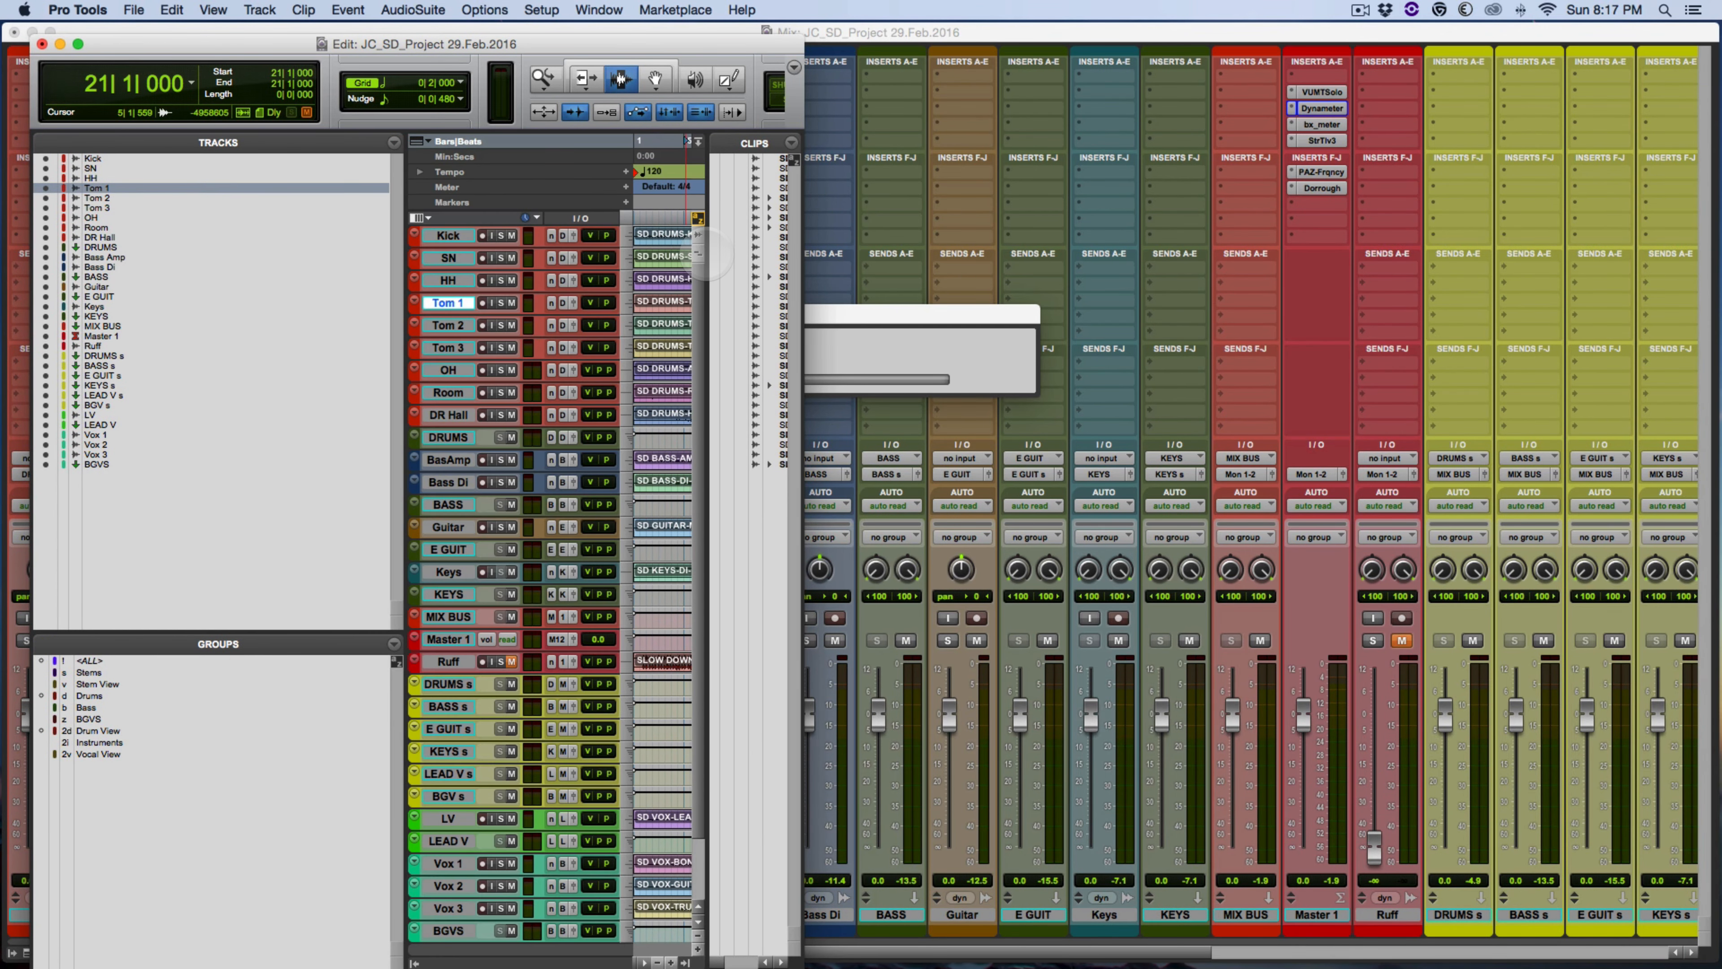
- Hide the I/O column in the Edit window
click(497, 246)
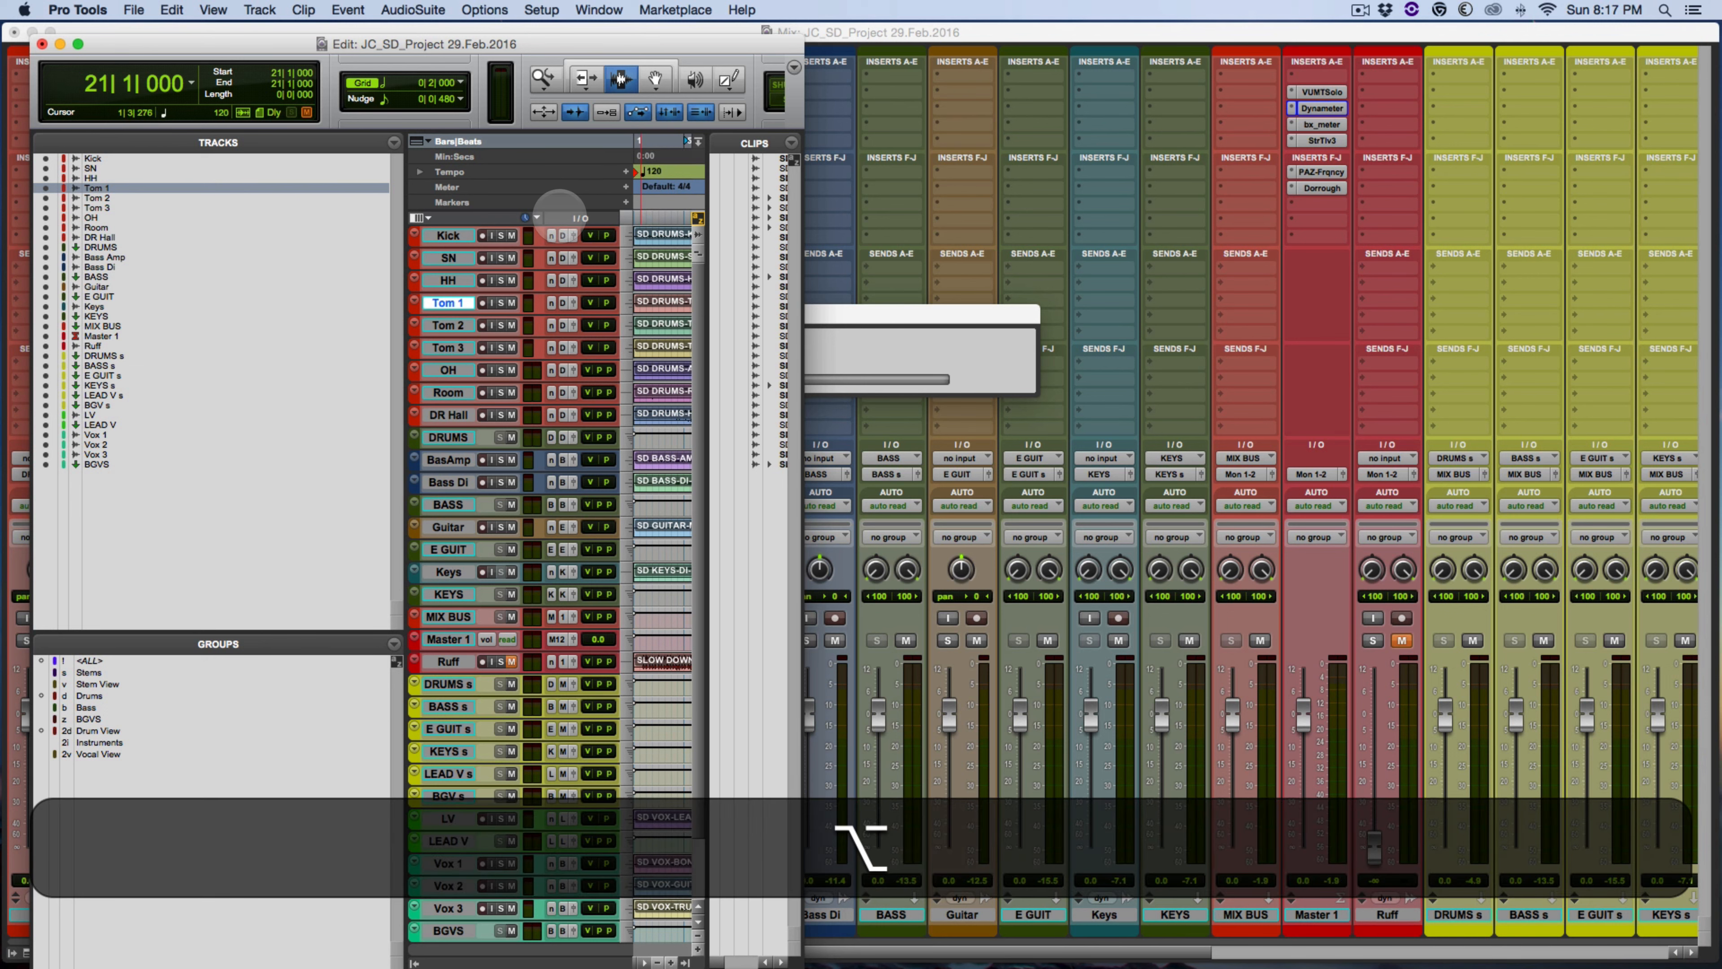
alt+click(562, 219)
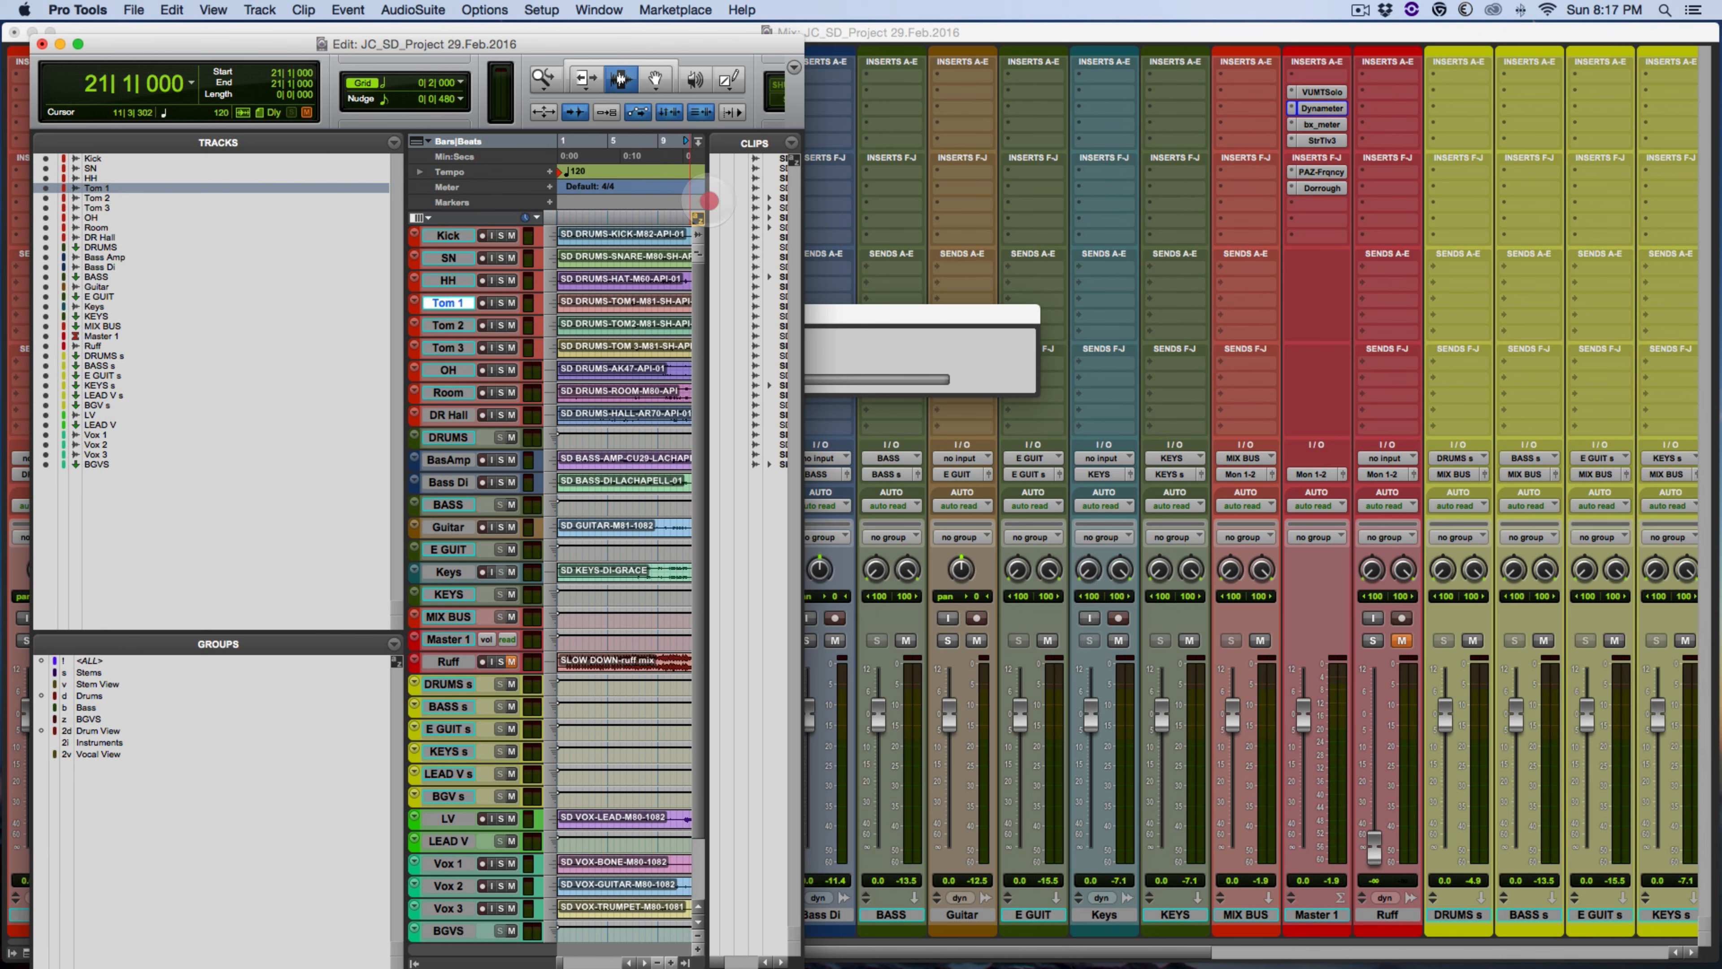
- Widen the Edit window and expand its Clips list until only a narrow strip of the timeline remains
double_click(709, 201)
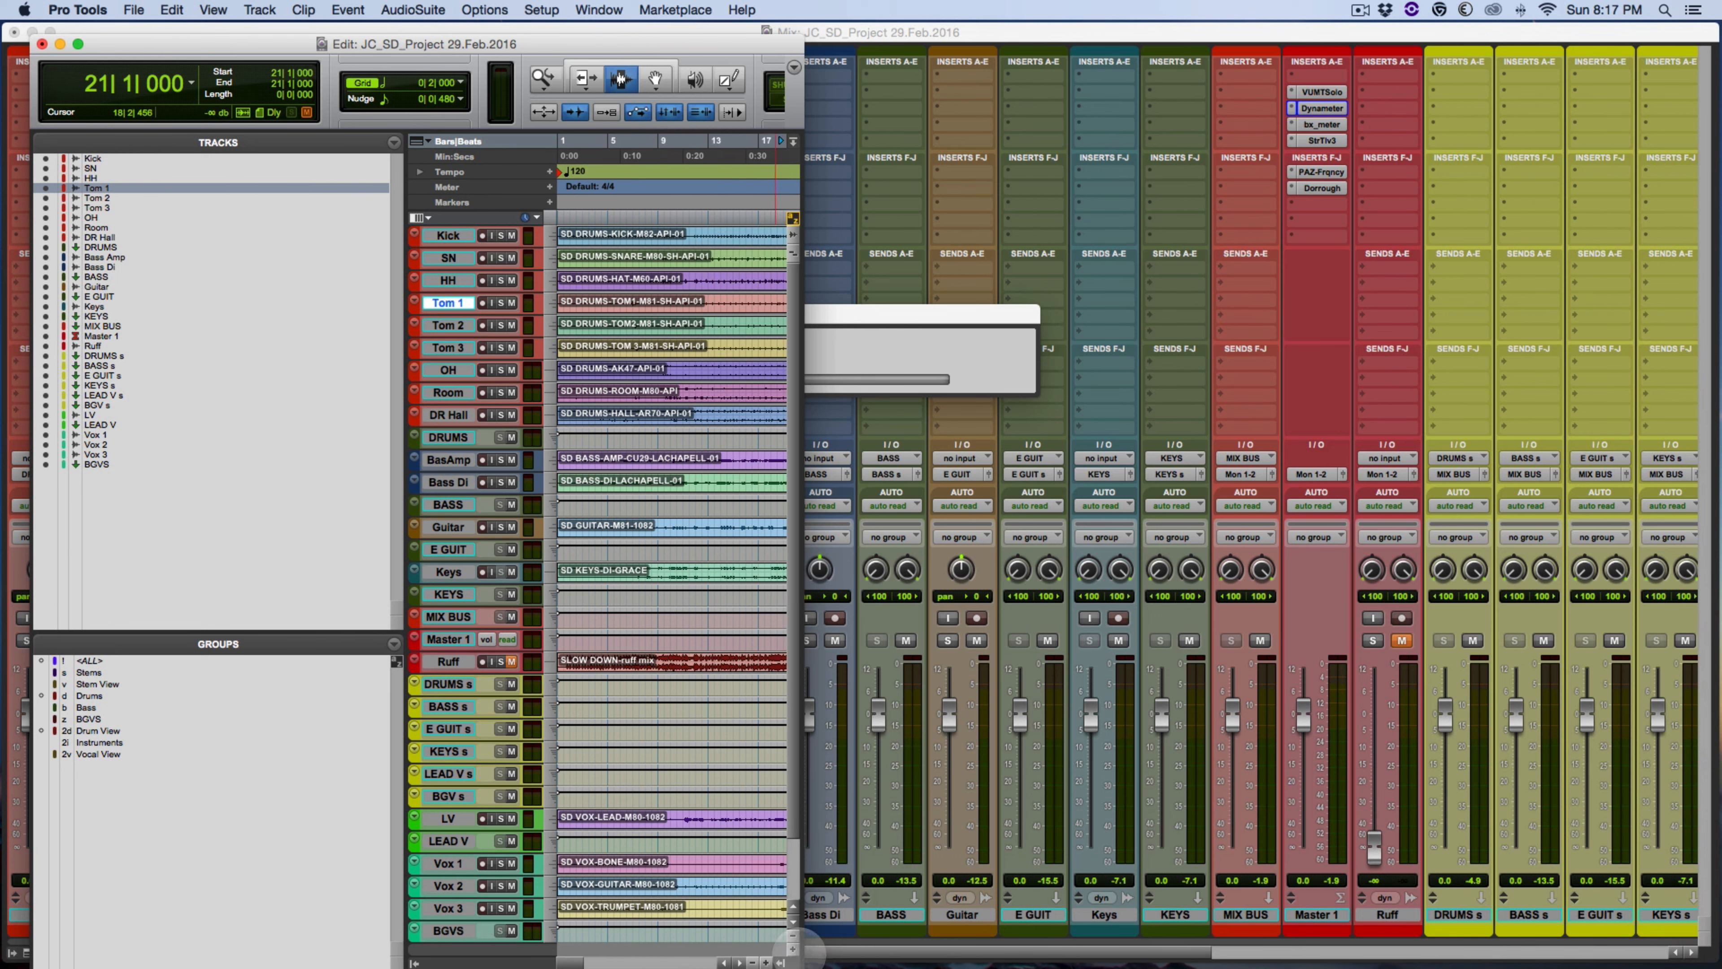
click(780, 960)
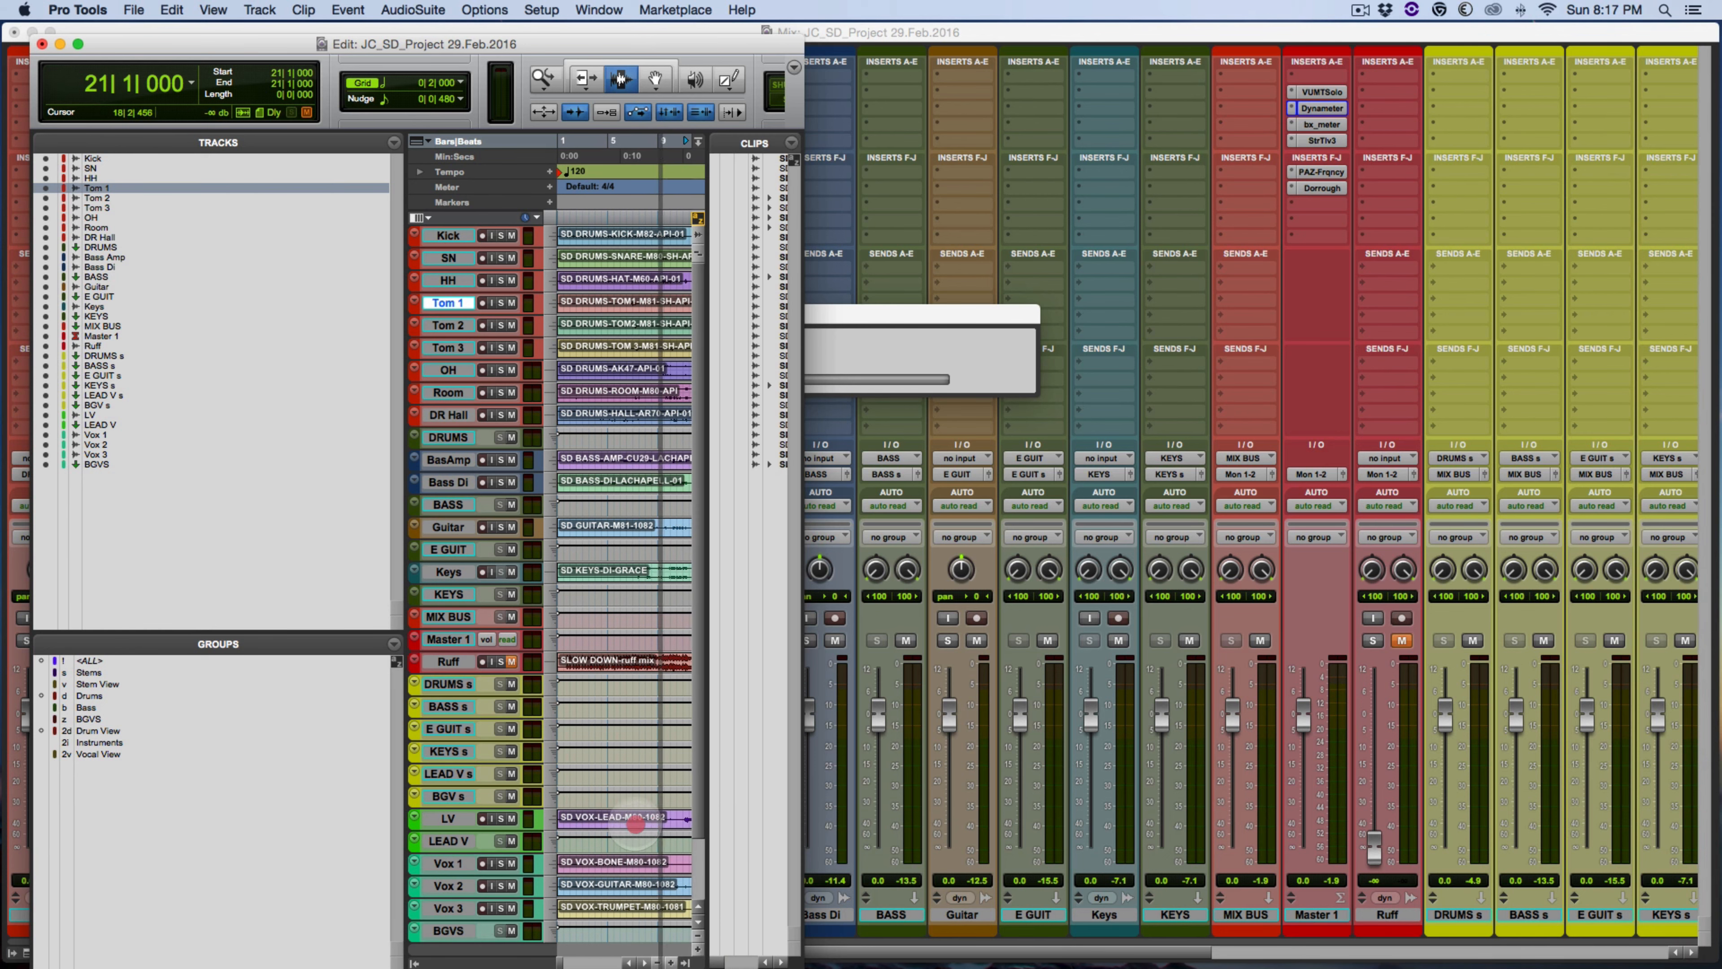
click(581, 817)
drag(581, 819, 567, 834)
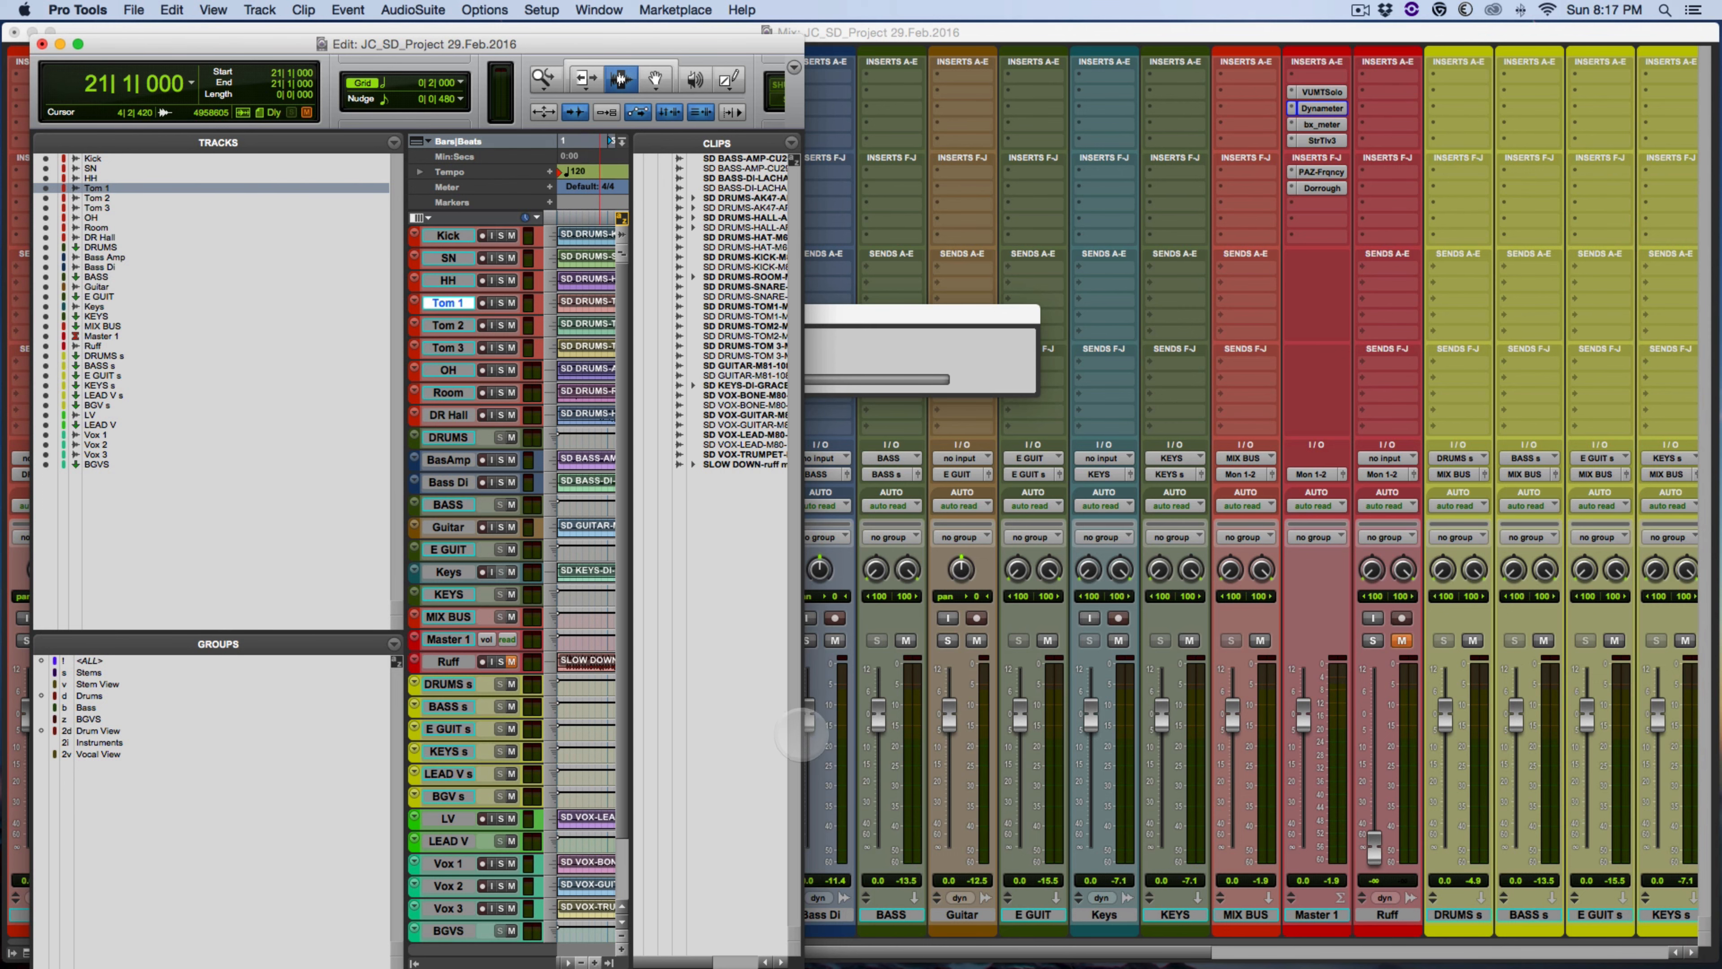
drag(803, 733, 934, 742)
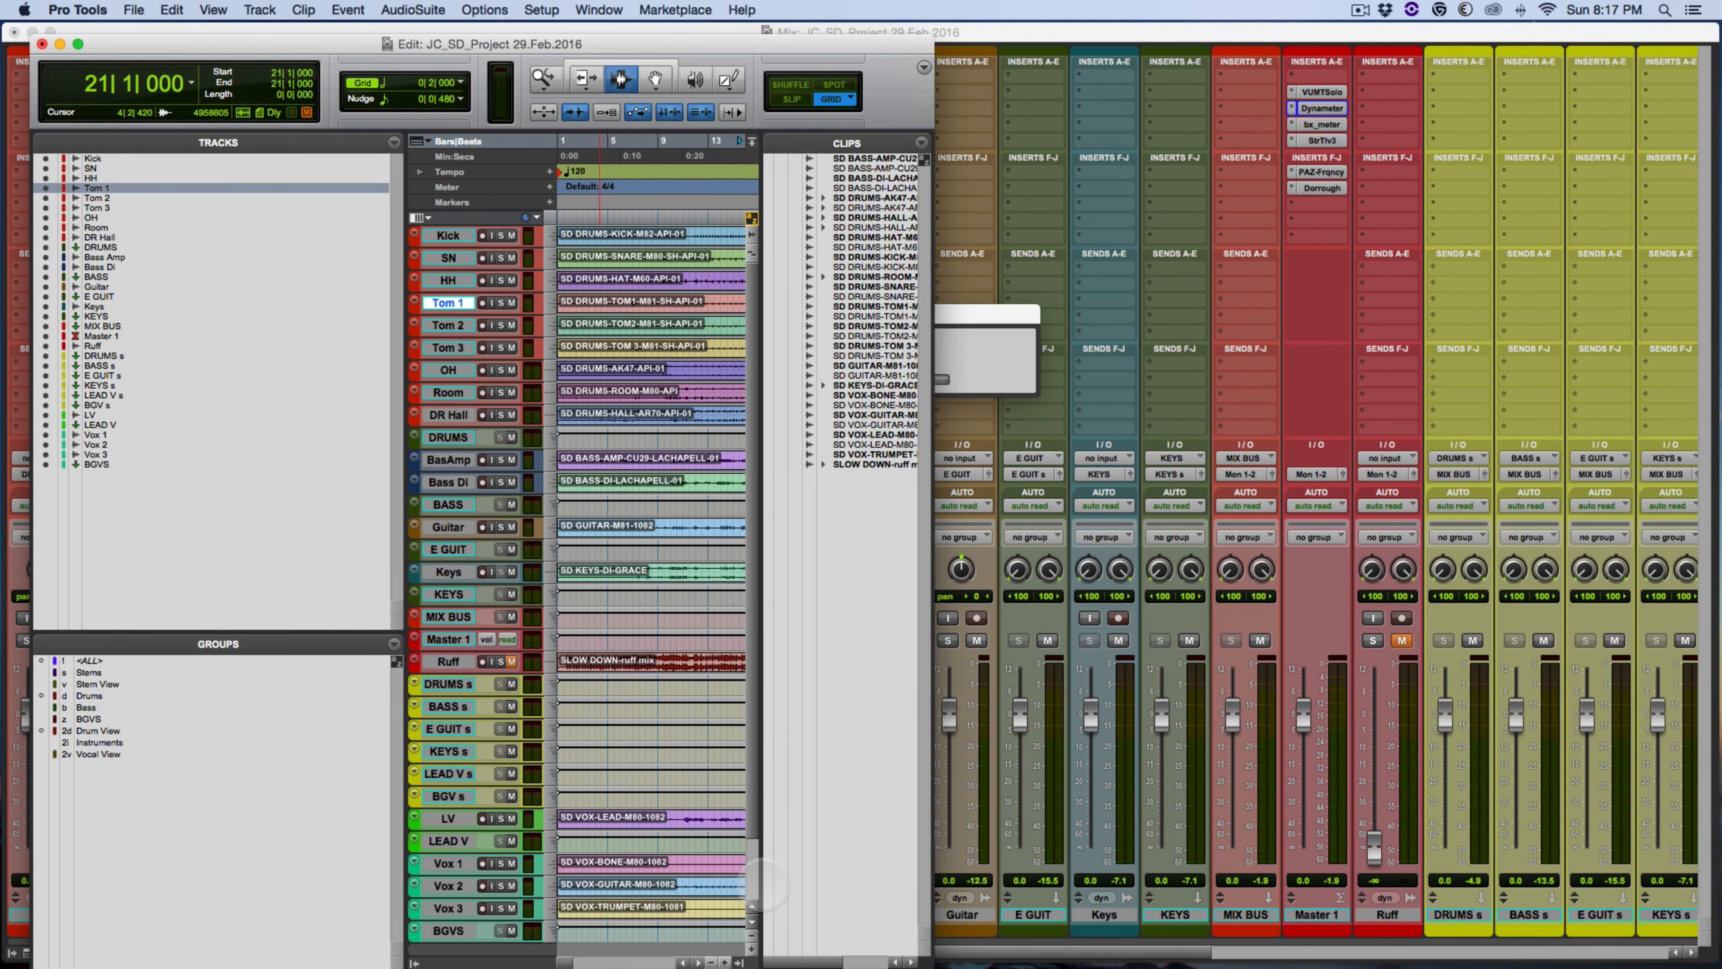
drag(756, 881, 563, 875)
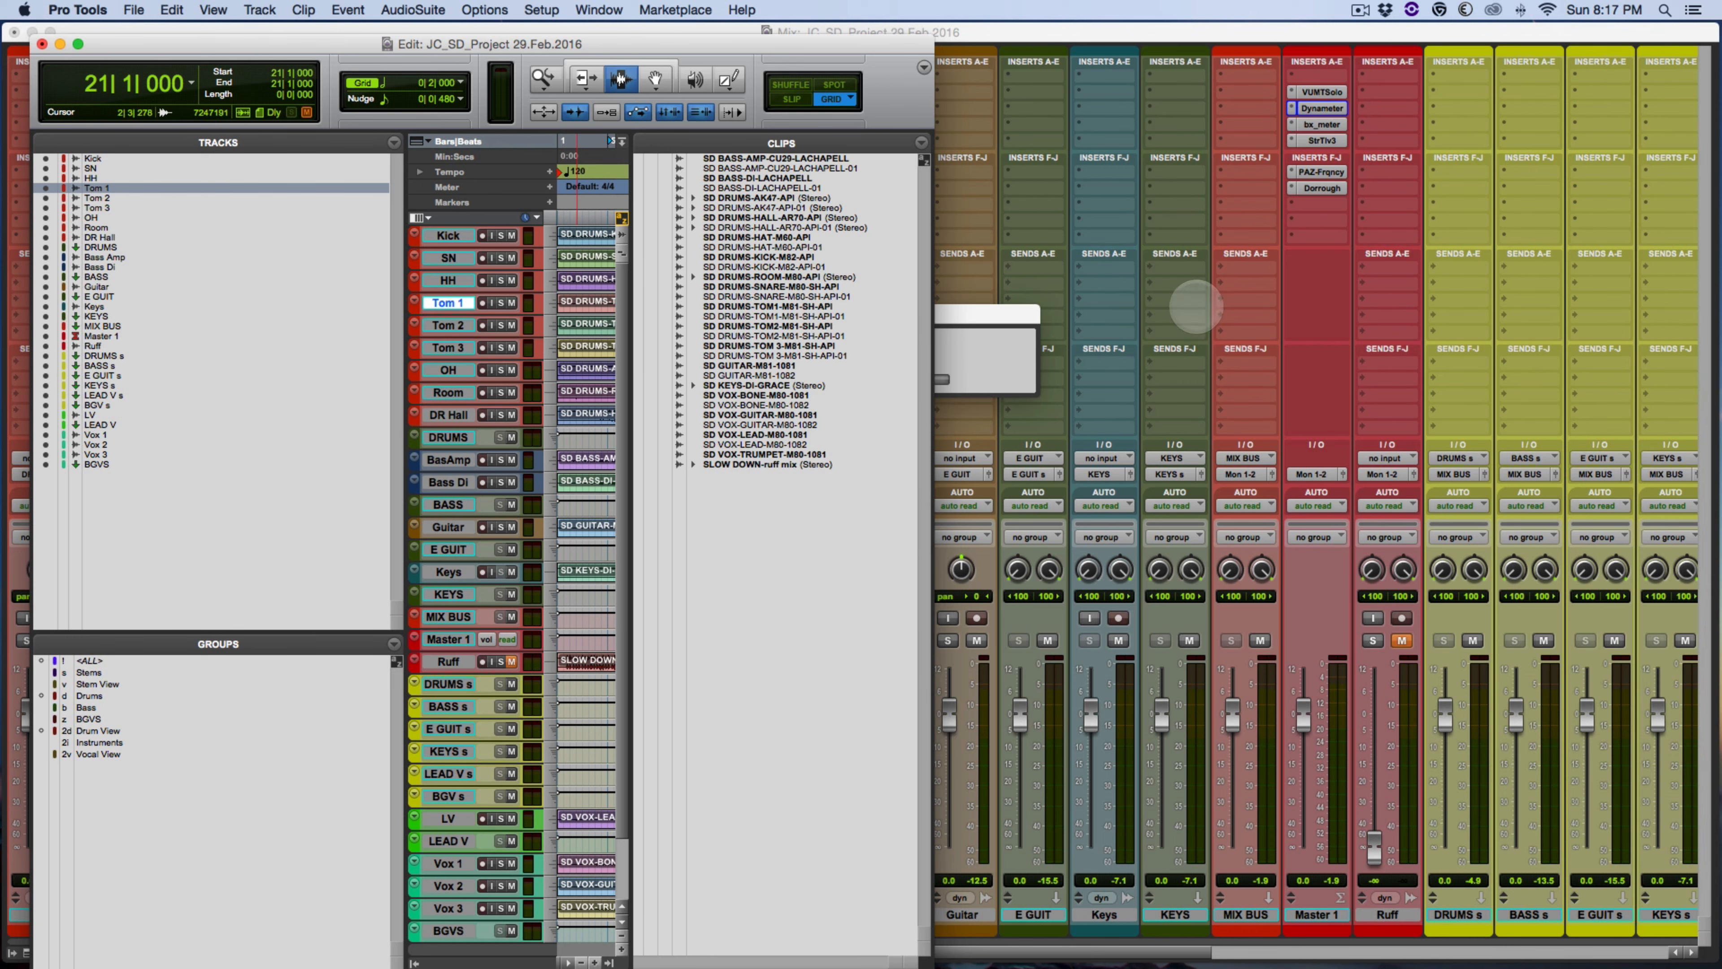
- Narrow the Mix window to about half the screen and place it beside the Edit window
click(1214, 302)
drag(979, 32, 757, 63)
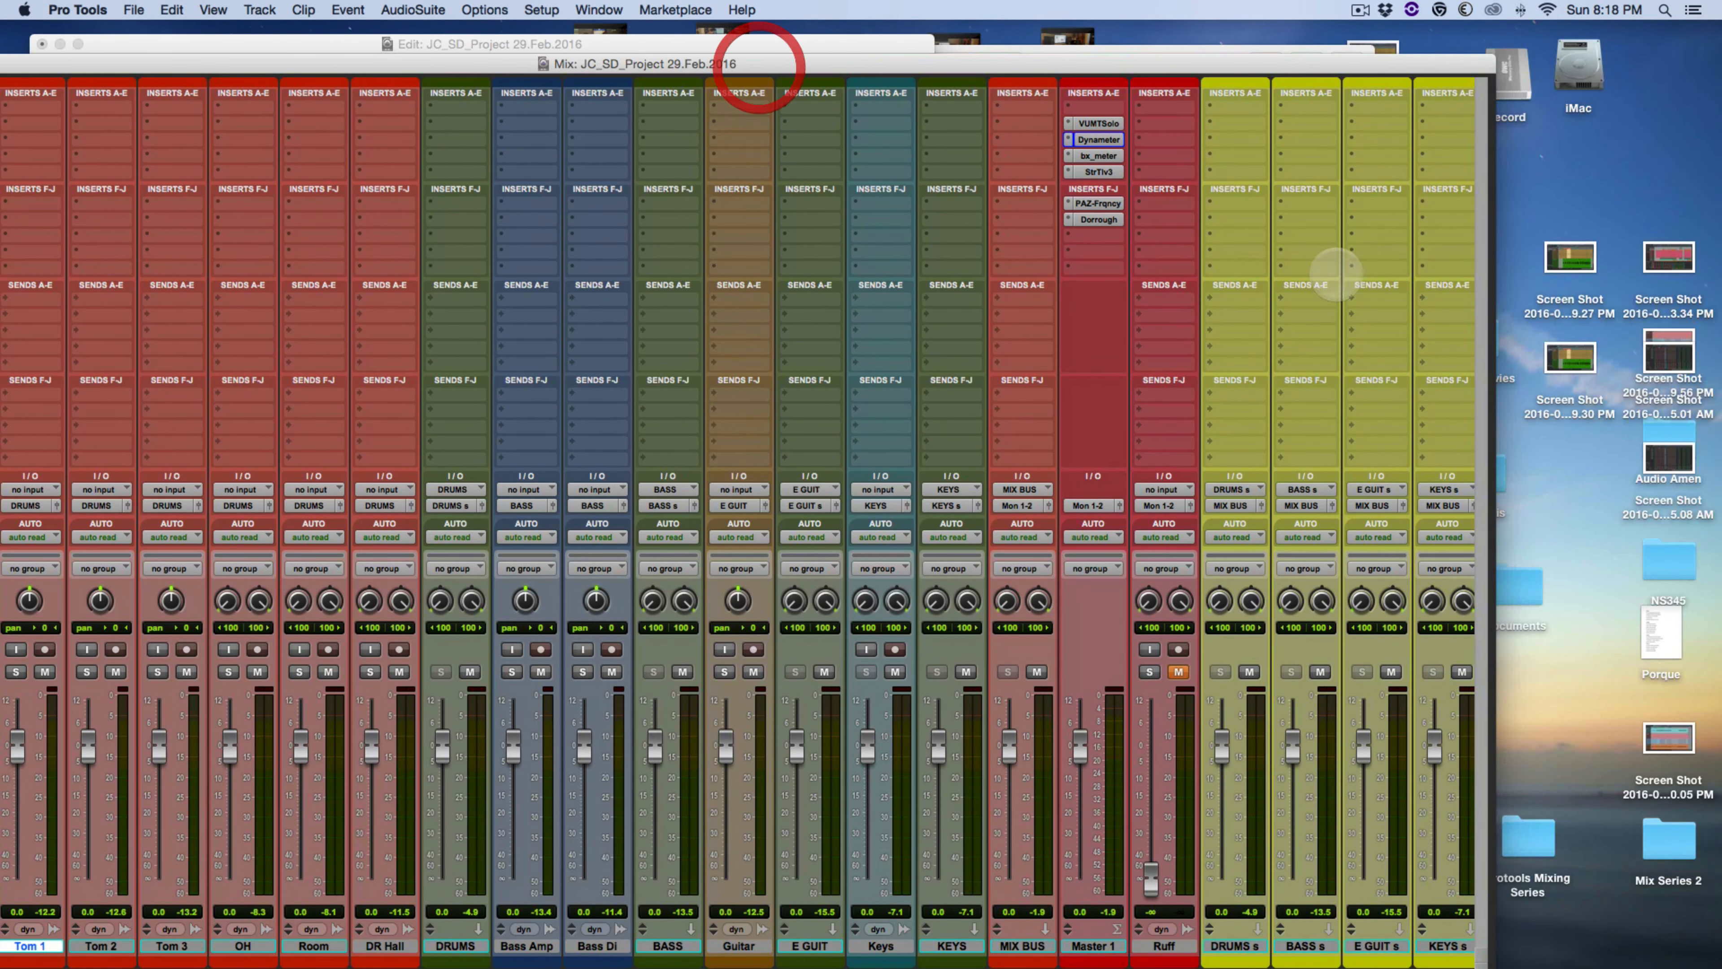
drag(1492, 286, 604, 307)
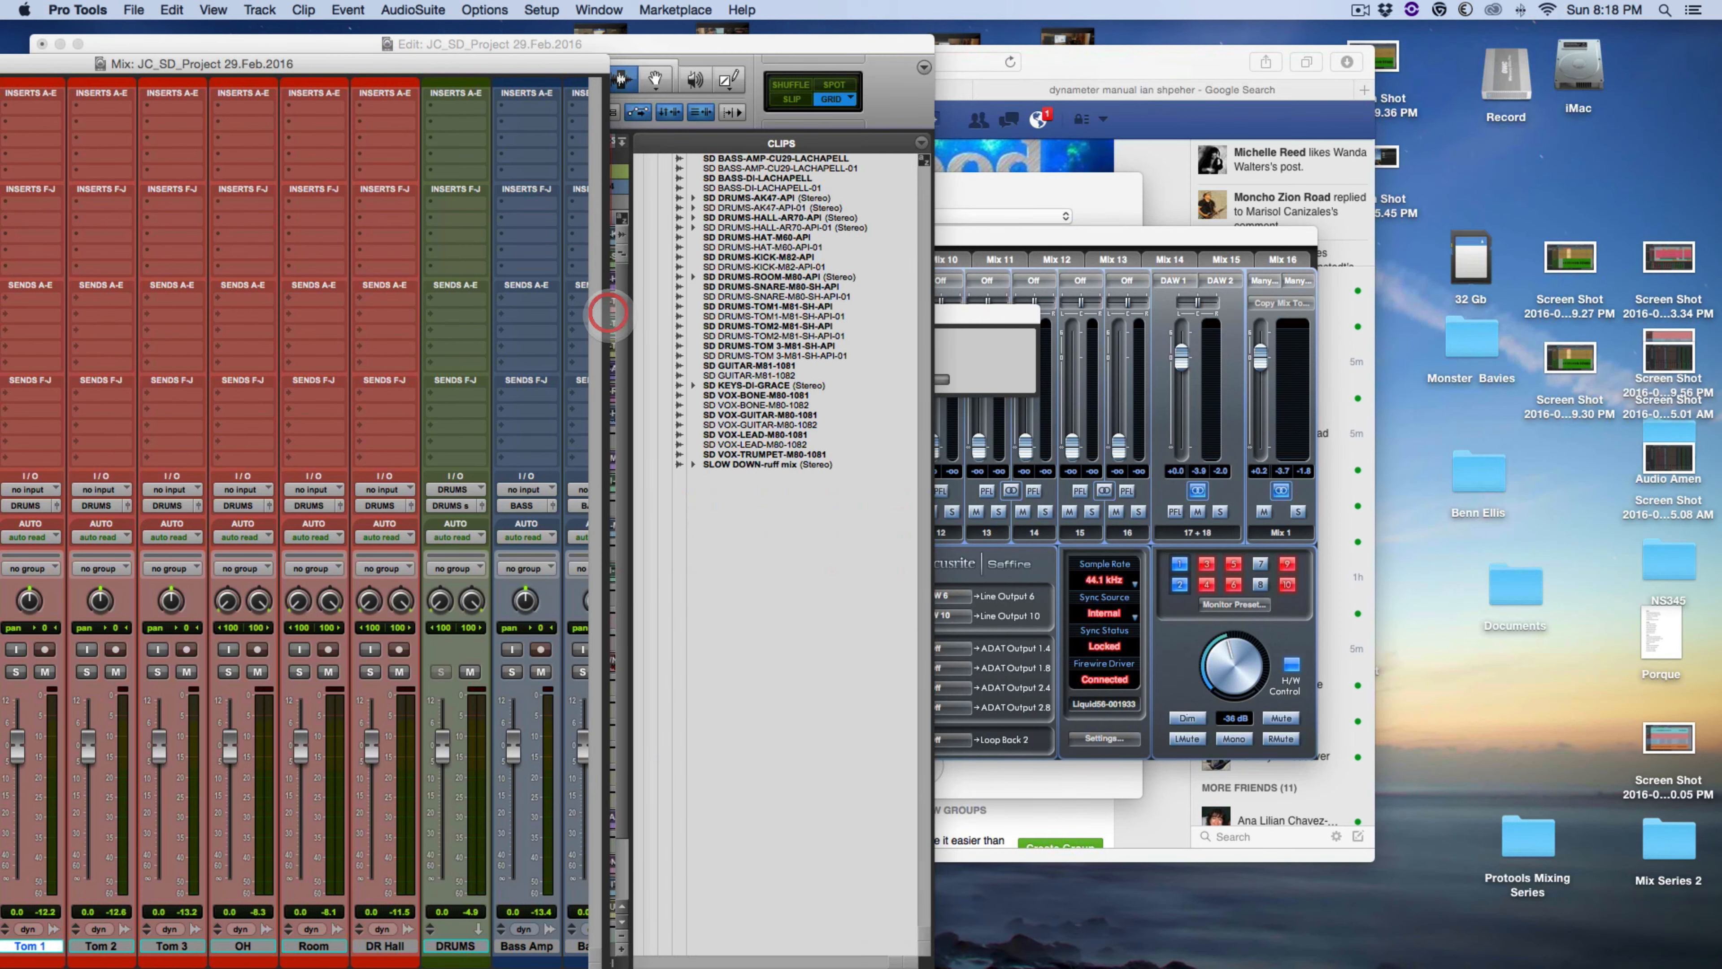
drag(461, 63, 1568, 24)
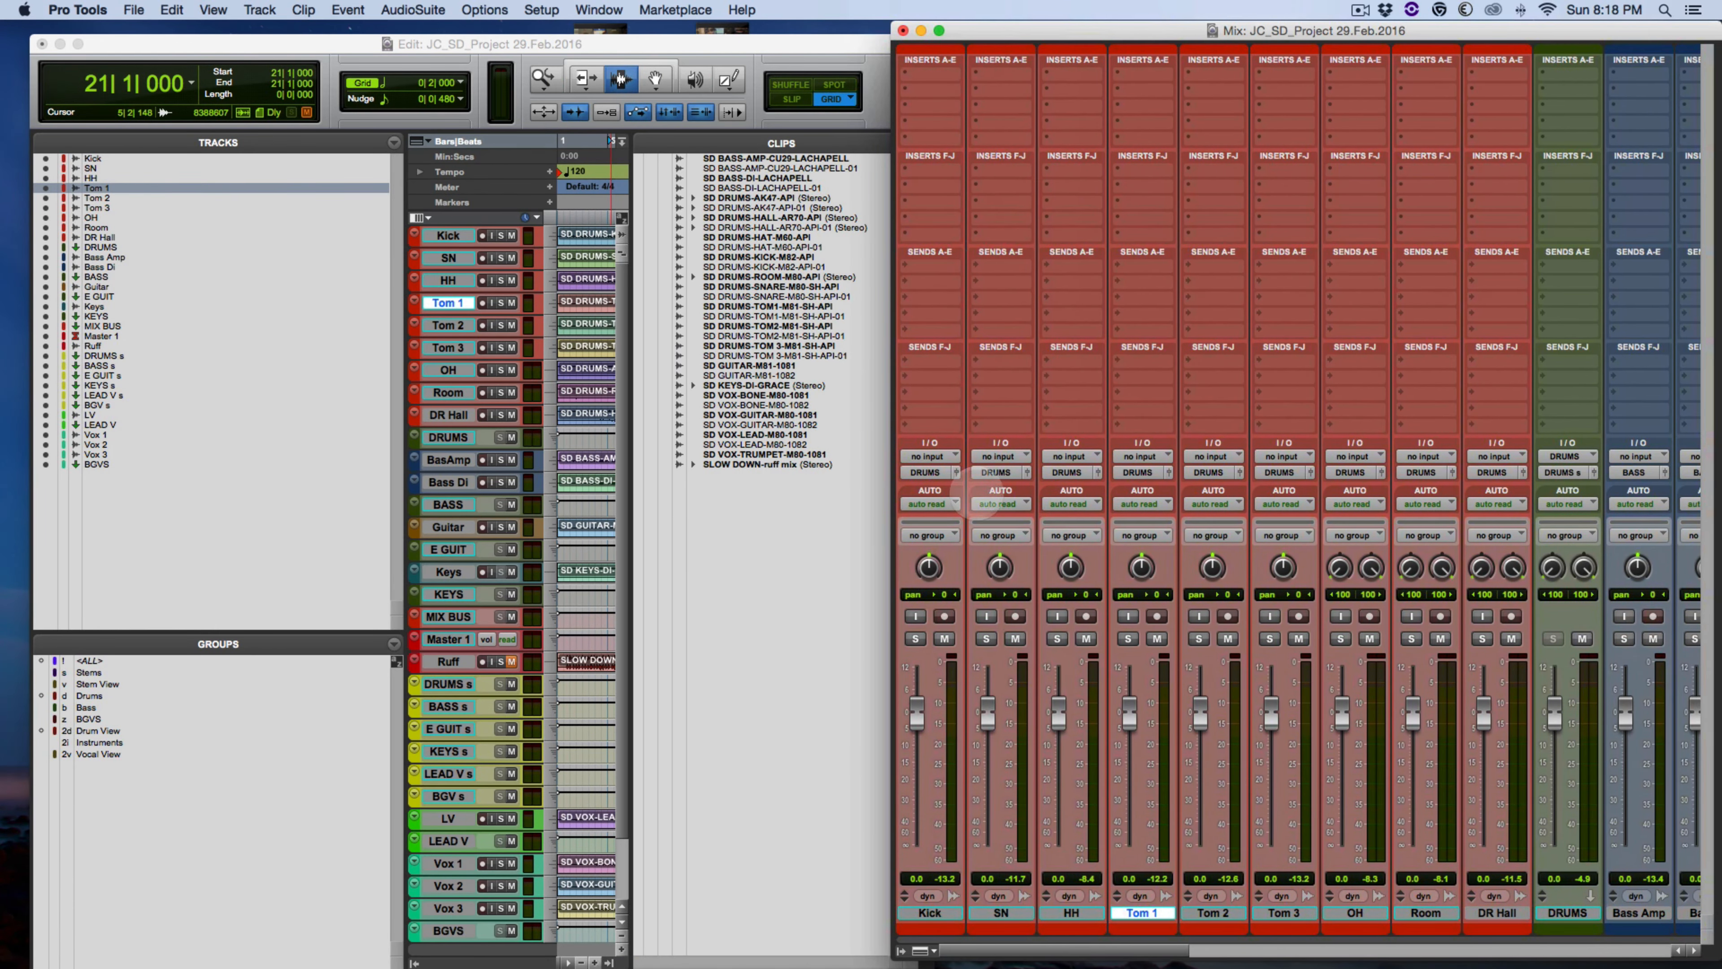
- Show the Tracks and Groups lists in the Mix window and widen them until about four channel strips remain
click(901, 950)
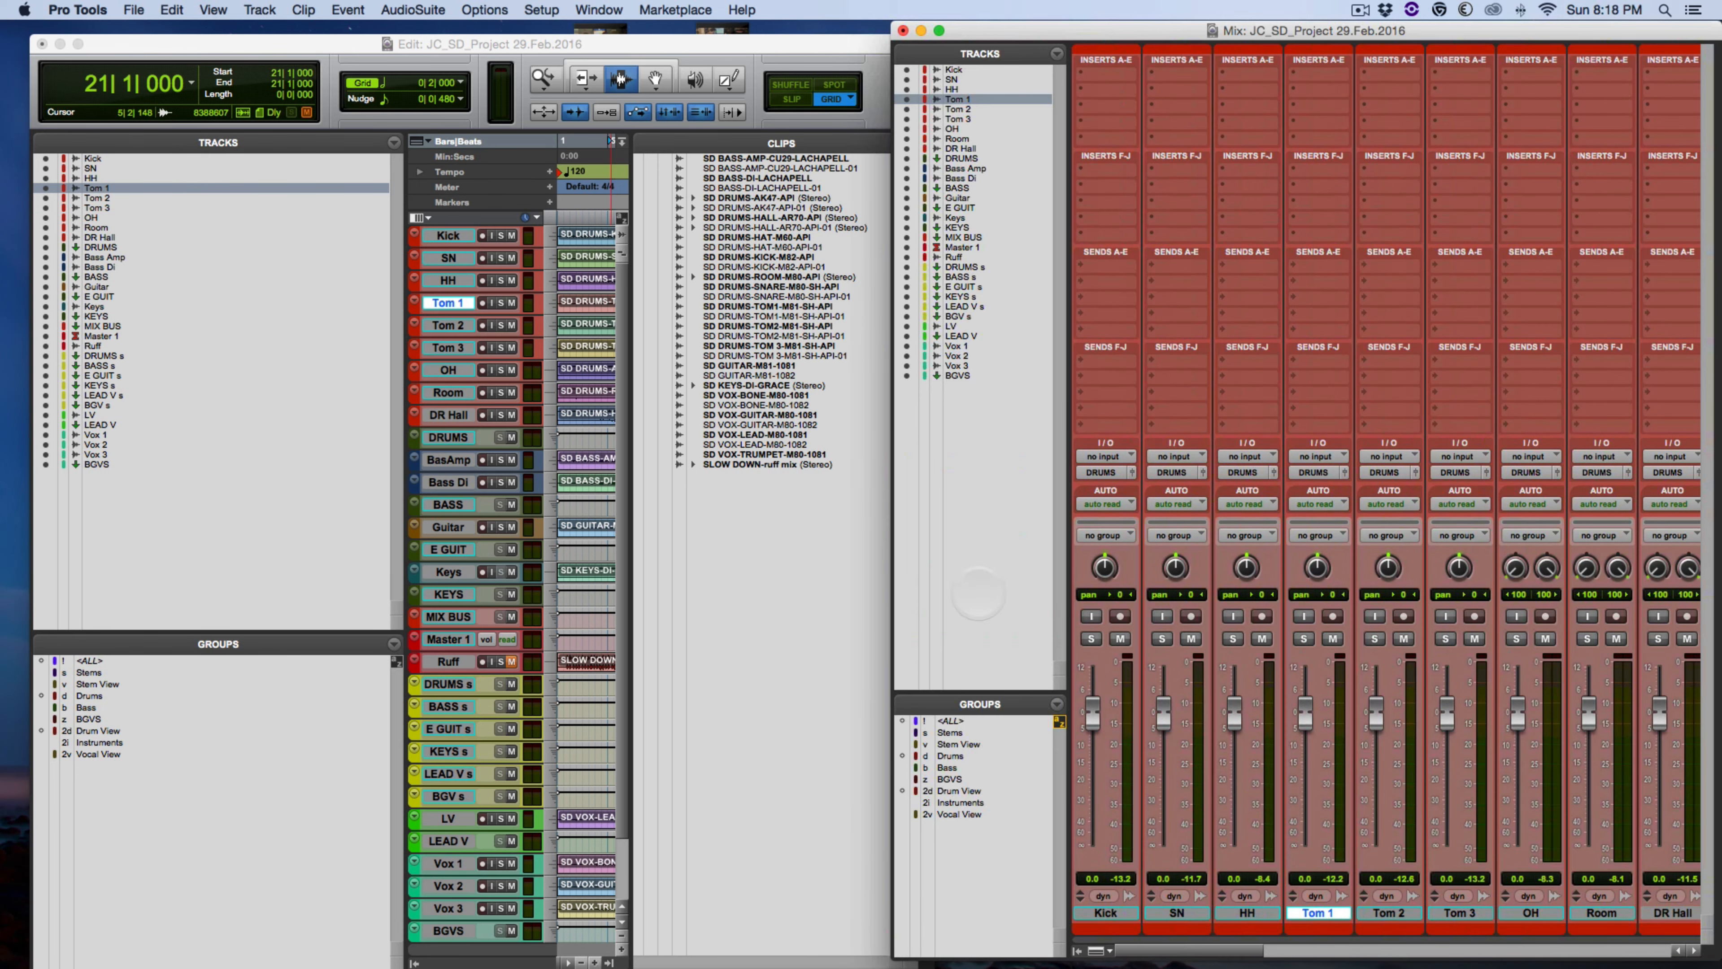
drag(1066, 567, 1417, 556)
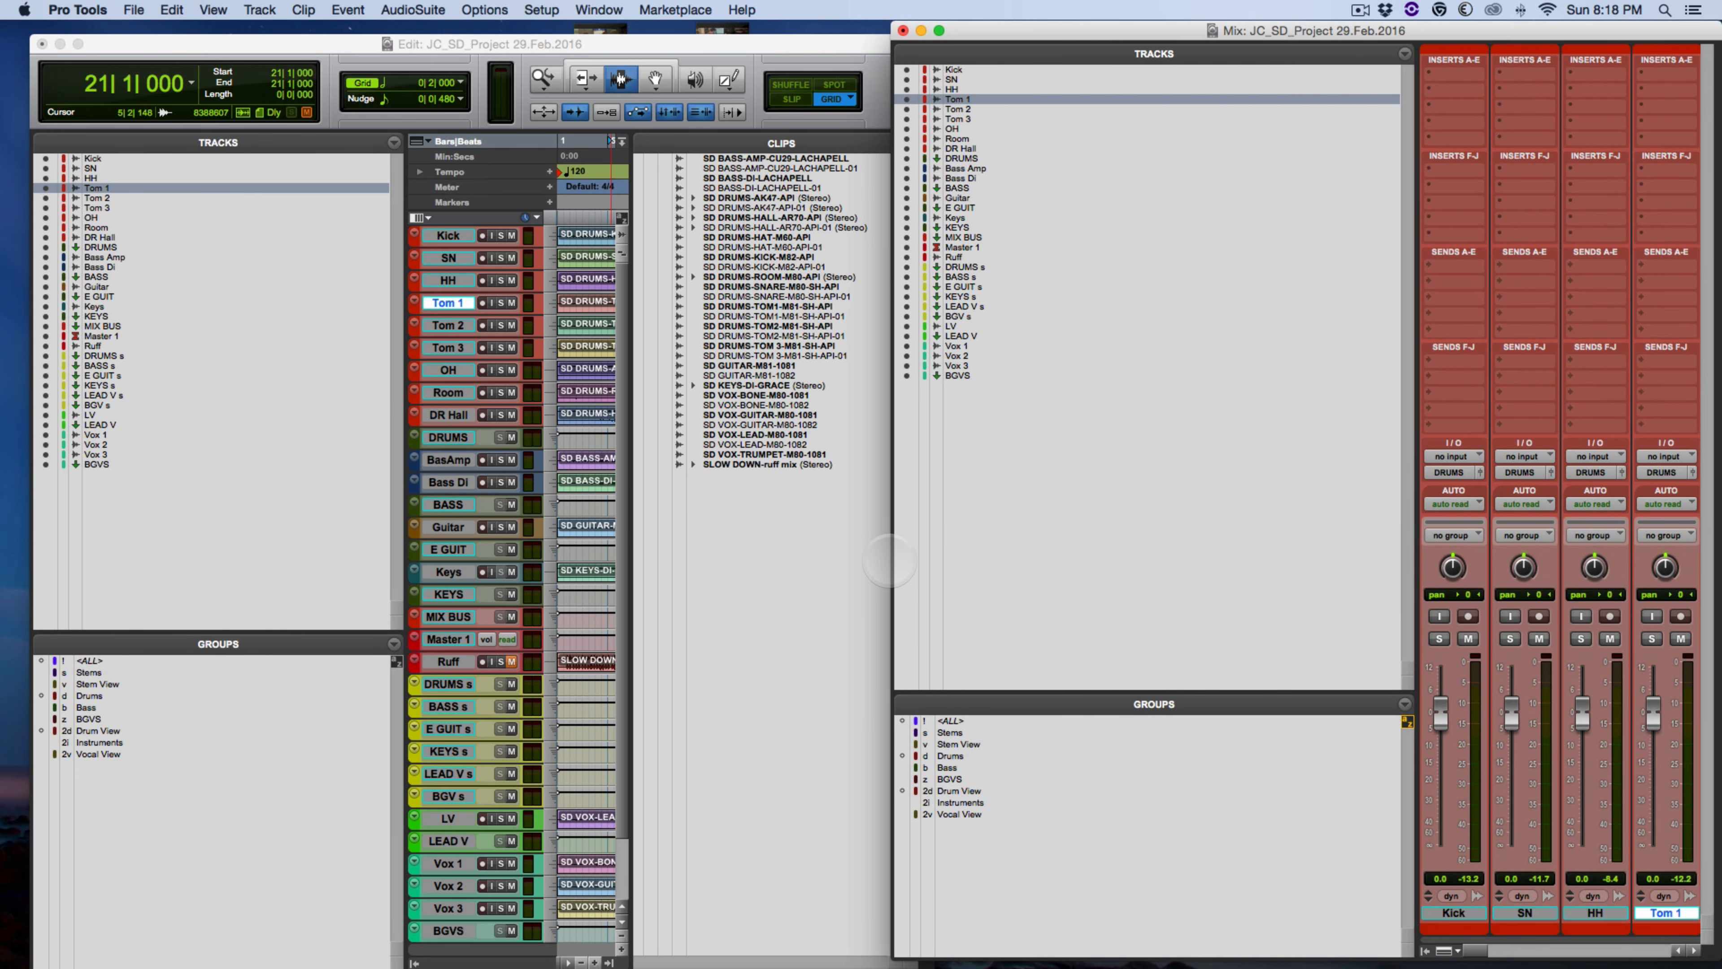
- Align the Mix and Edit windows edge to edge and enlarge the Groups list in the Mix window
drag(889, 560, 936, 550)
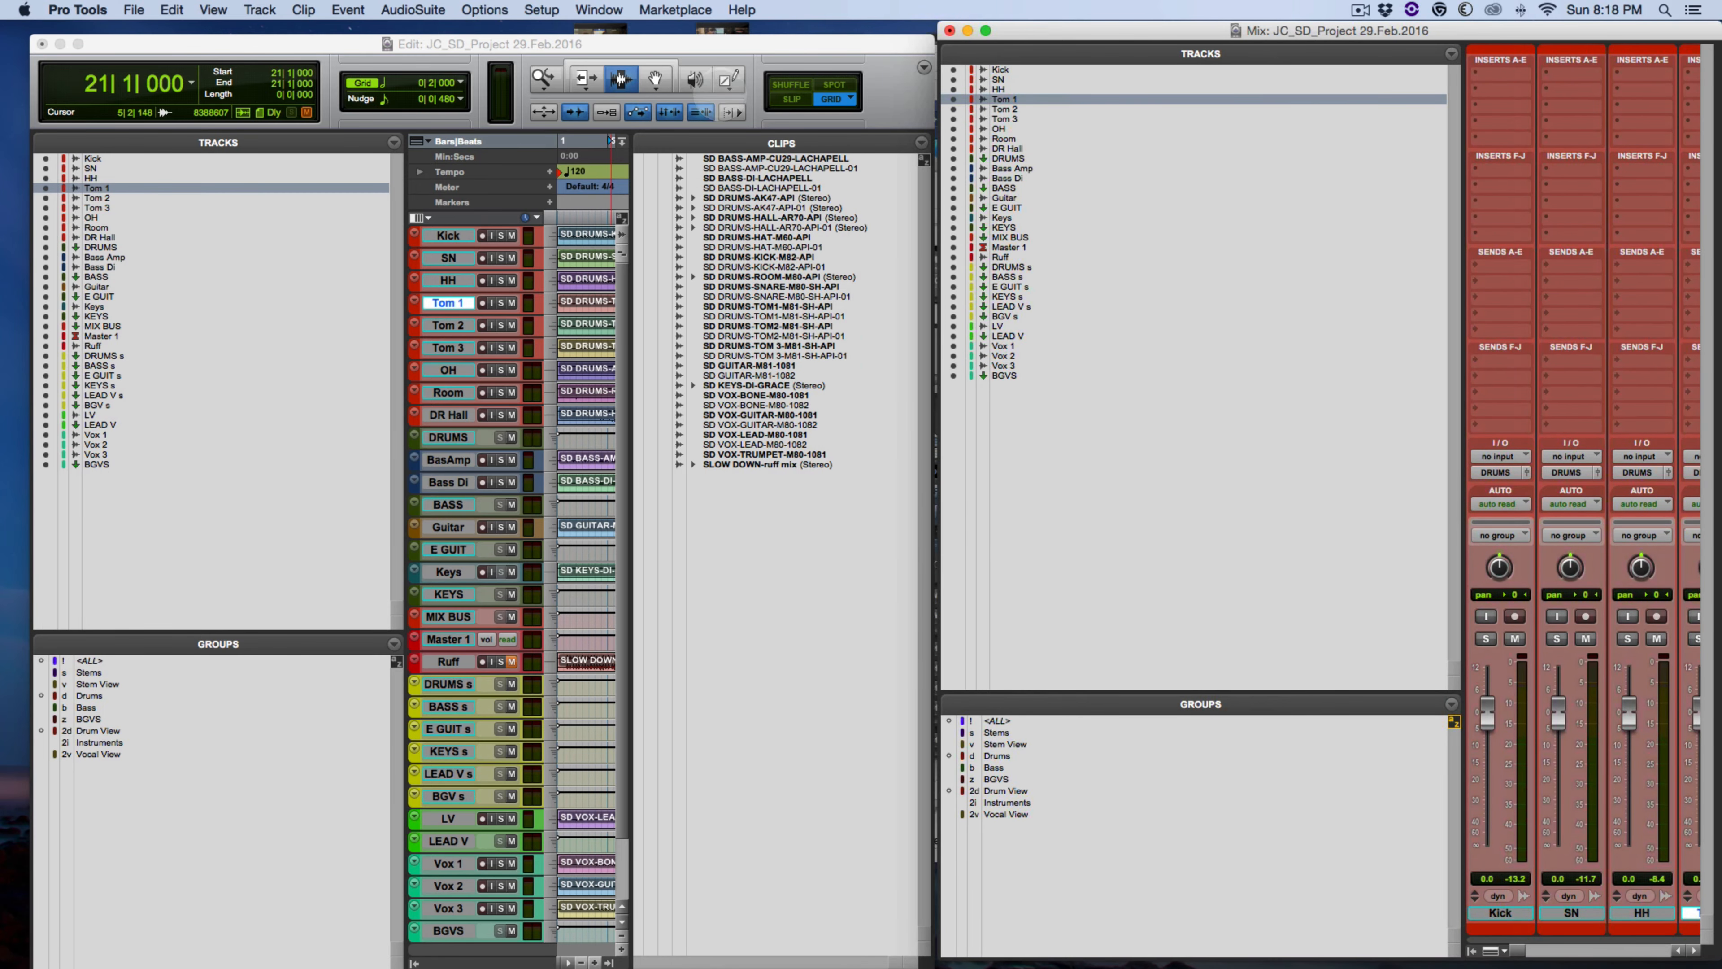
drag(728, 43, 730, 30)
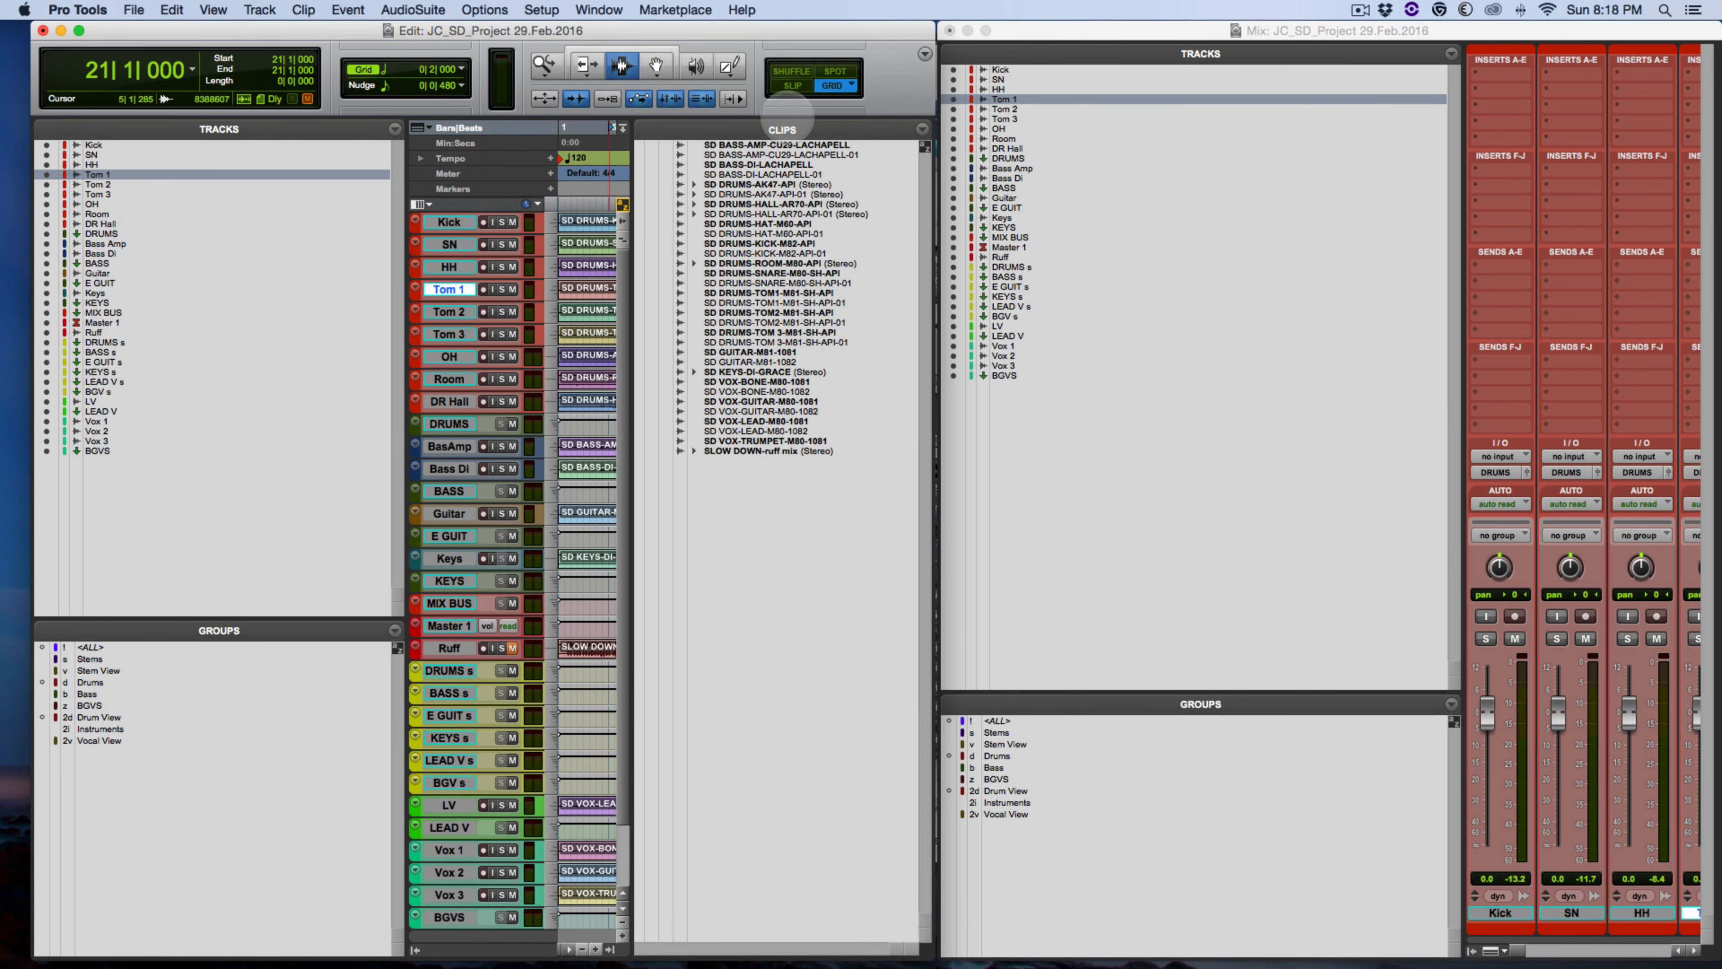
drag(888, 33, 889, 33)
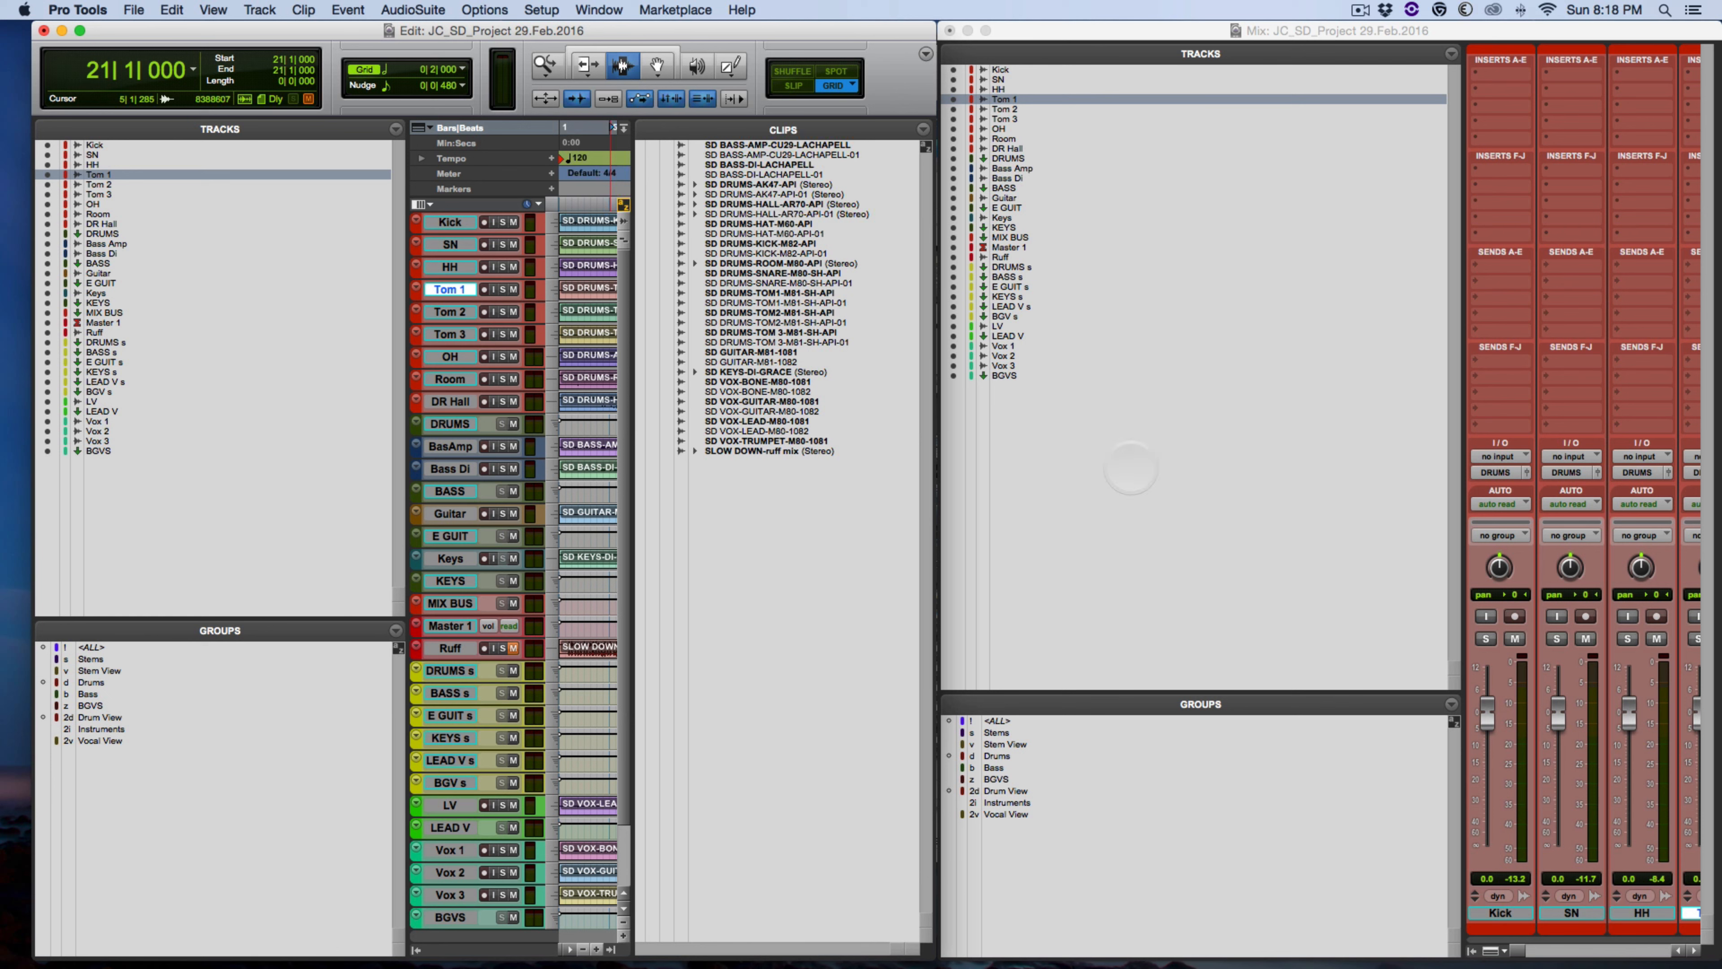
drag(1153, 692, 1184, 386)
- Open the Window Configurations and Memory Locations windows and place them side by side over the Clips and Groups lists
key(alt+super+j)
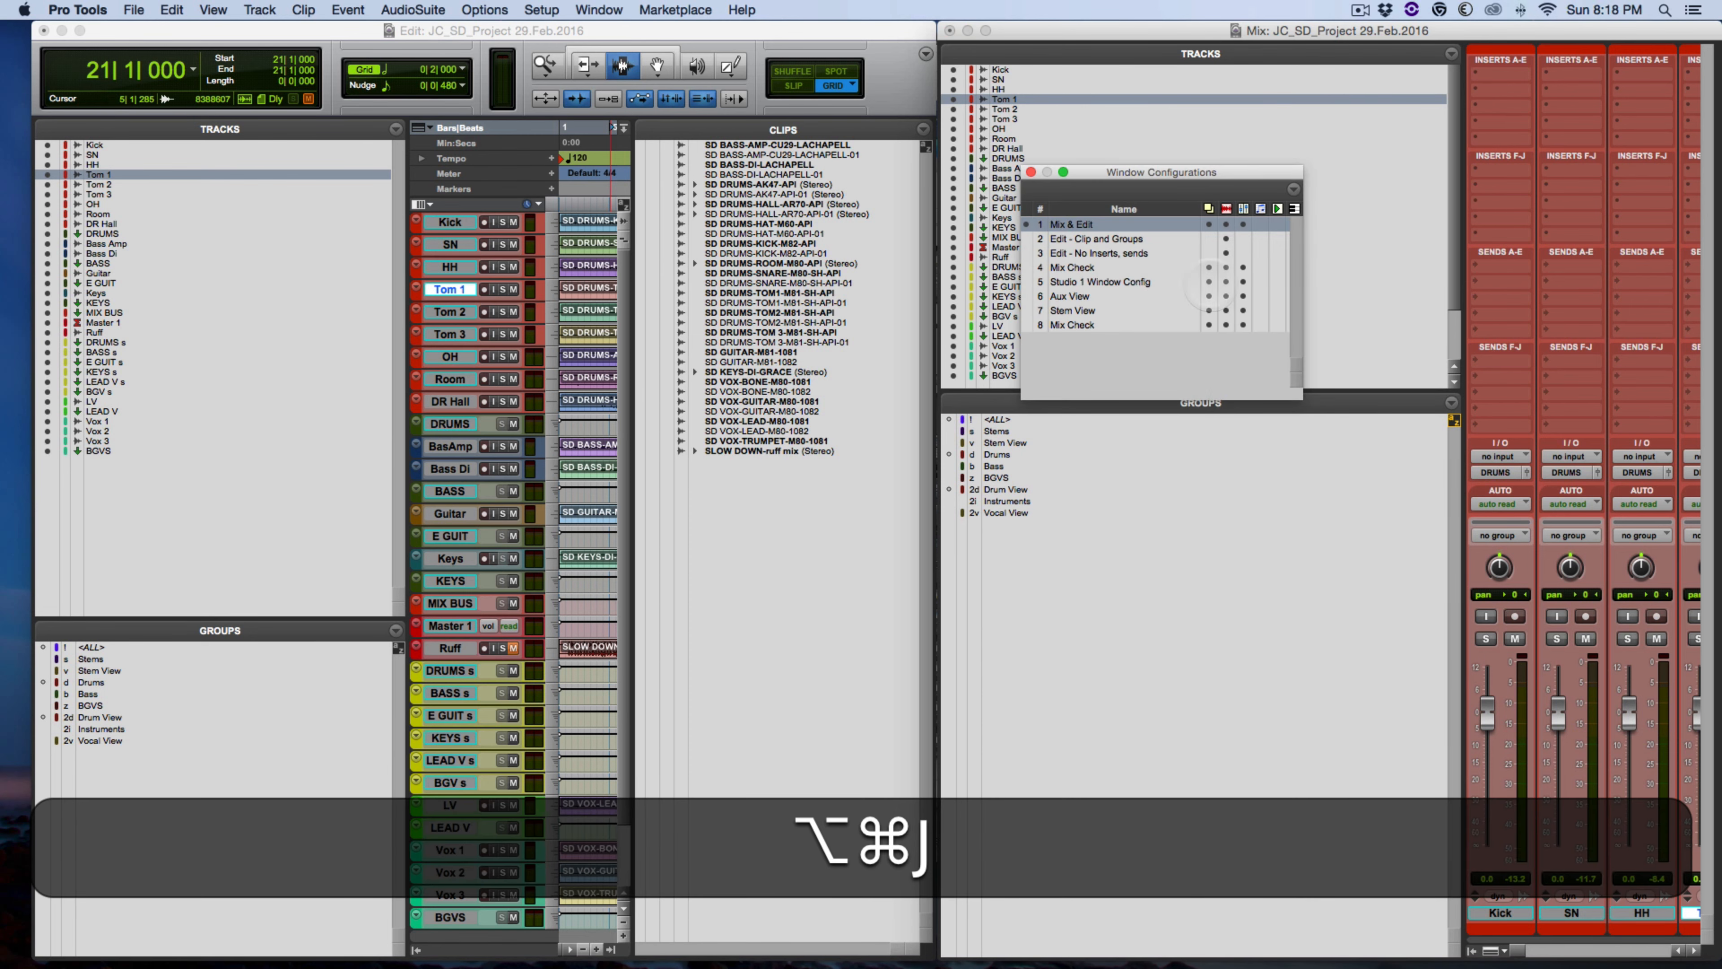
drag(1206, 171, 835, 542)
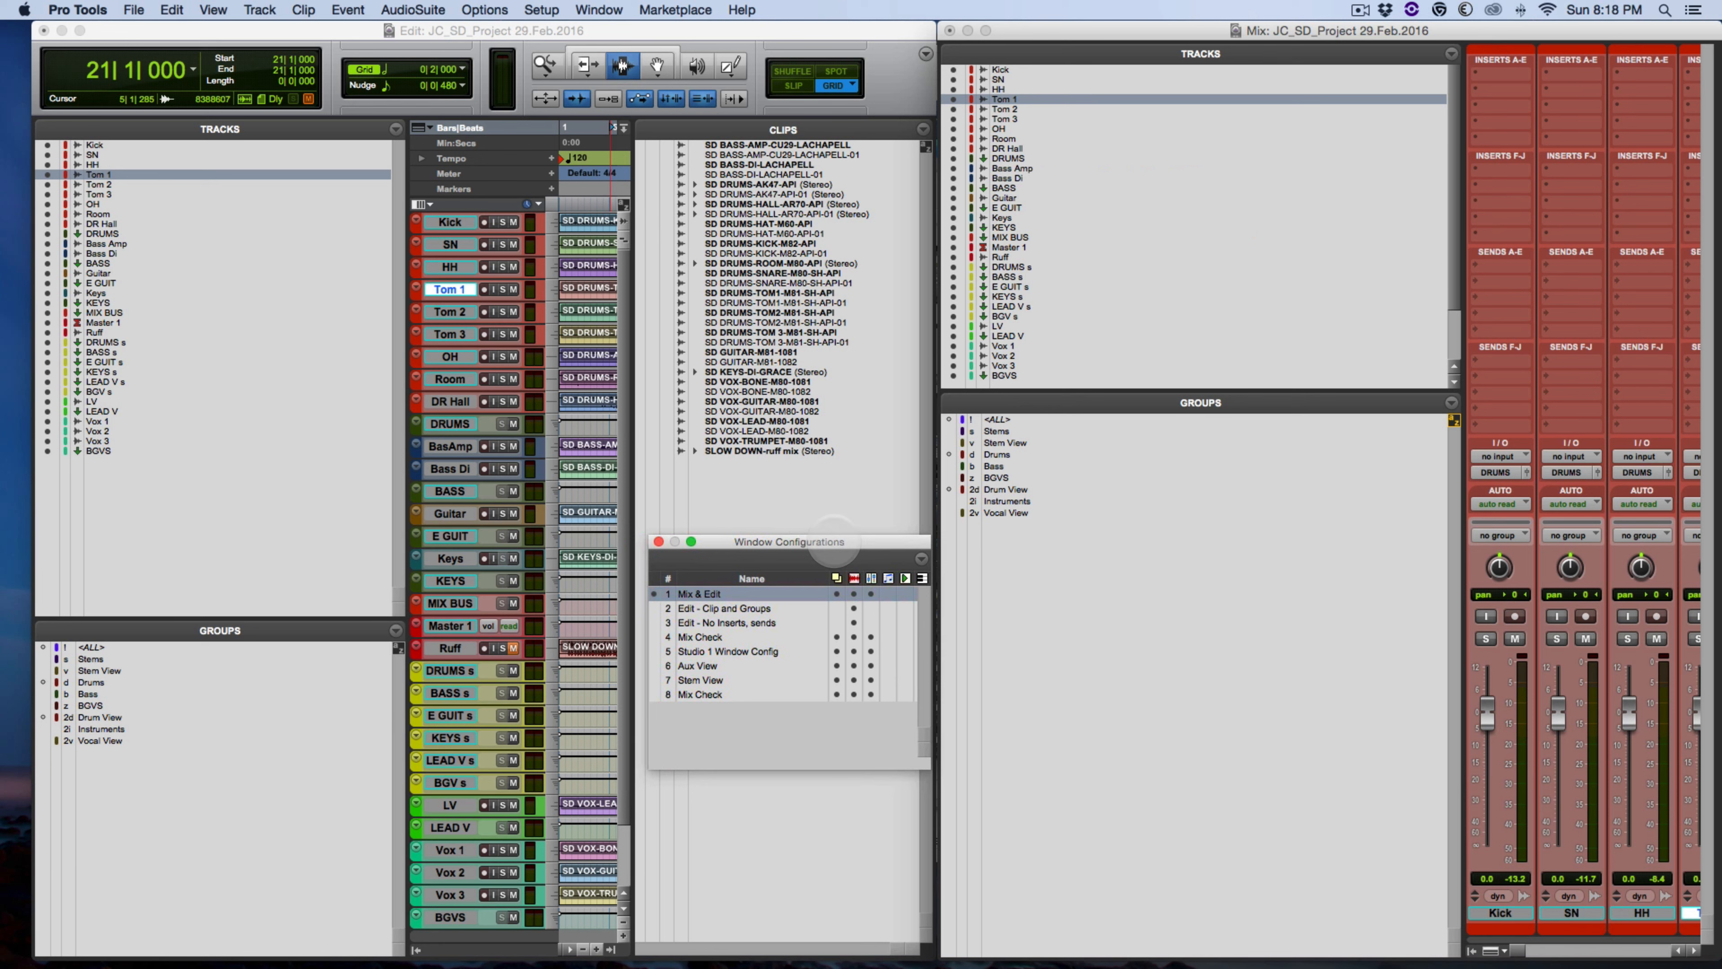
key(super+5)
drag(1461, 150, 1147, 540)
drag(908, 541, 891, 536)
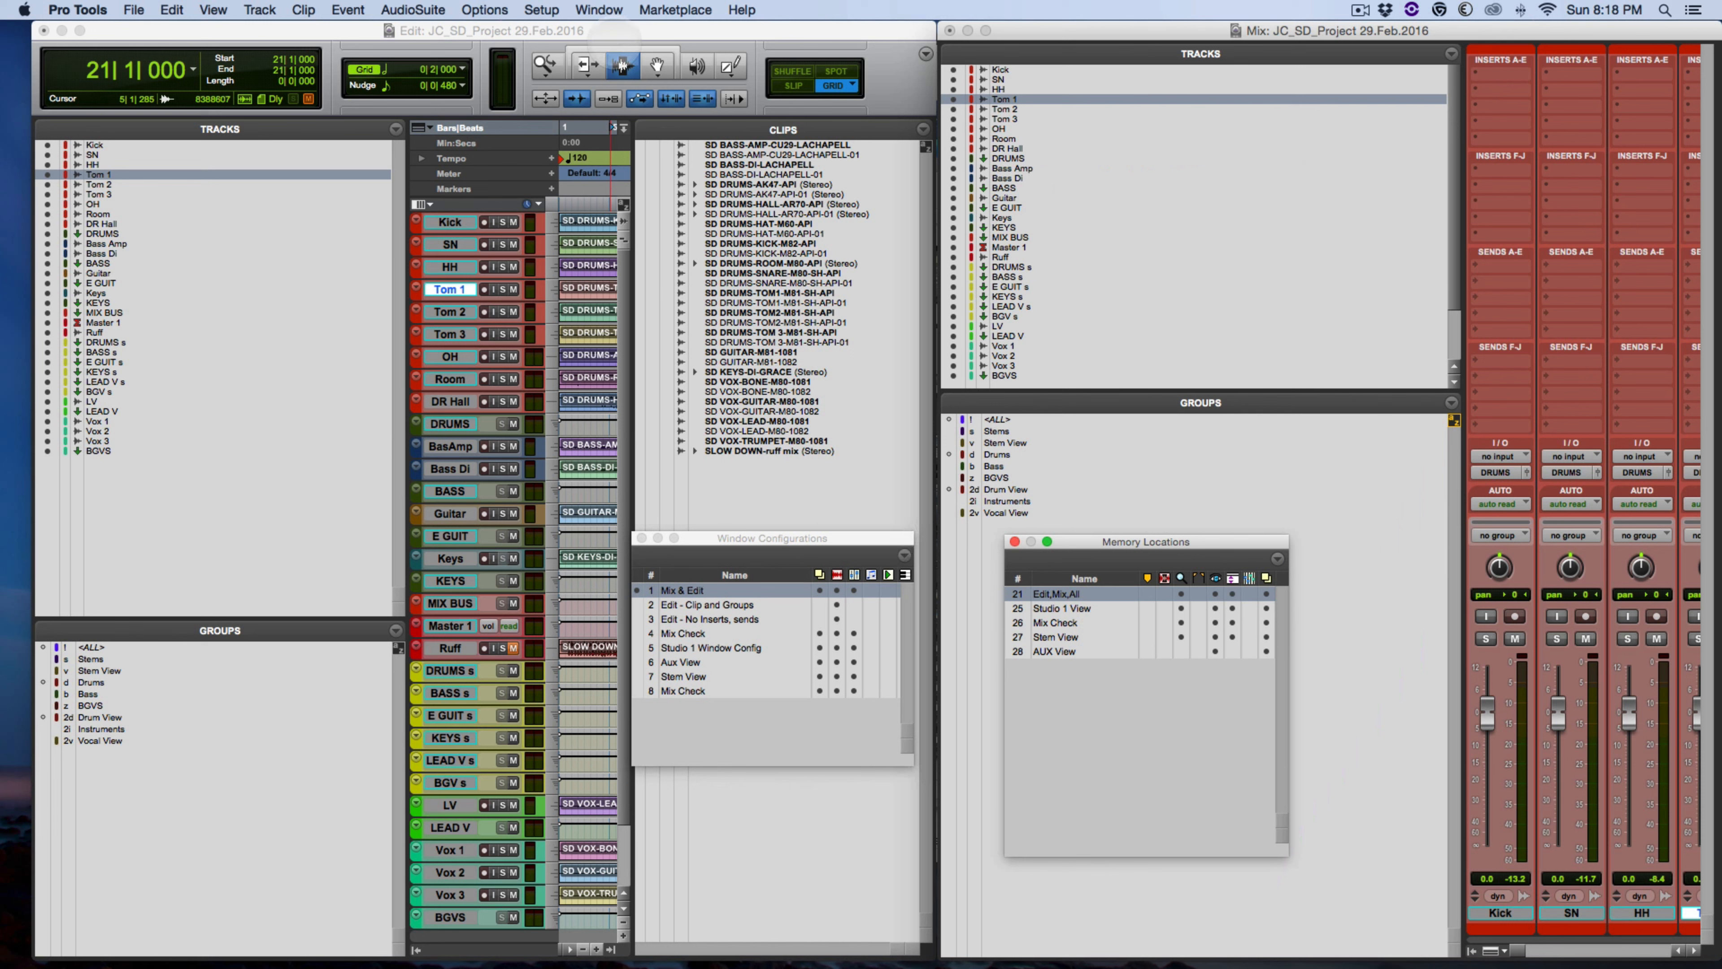
click(600, 9)
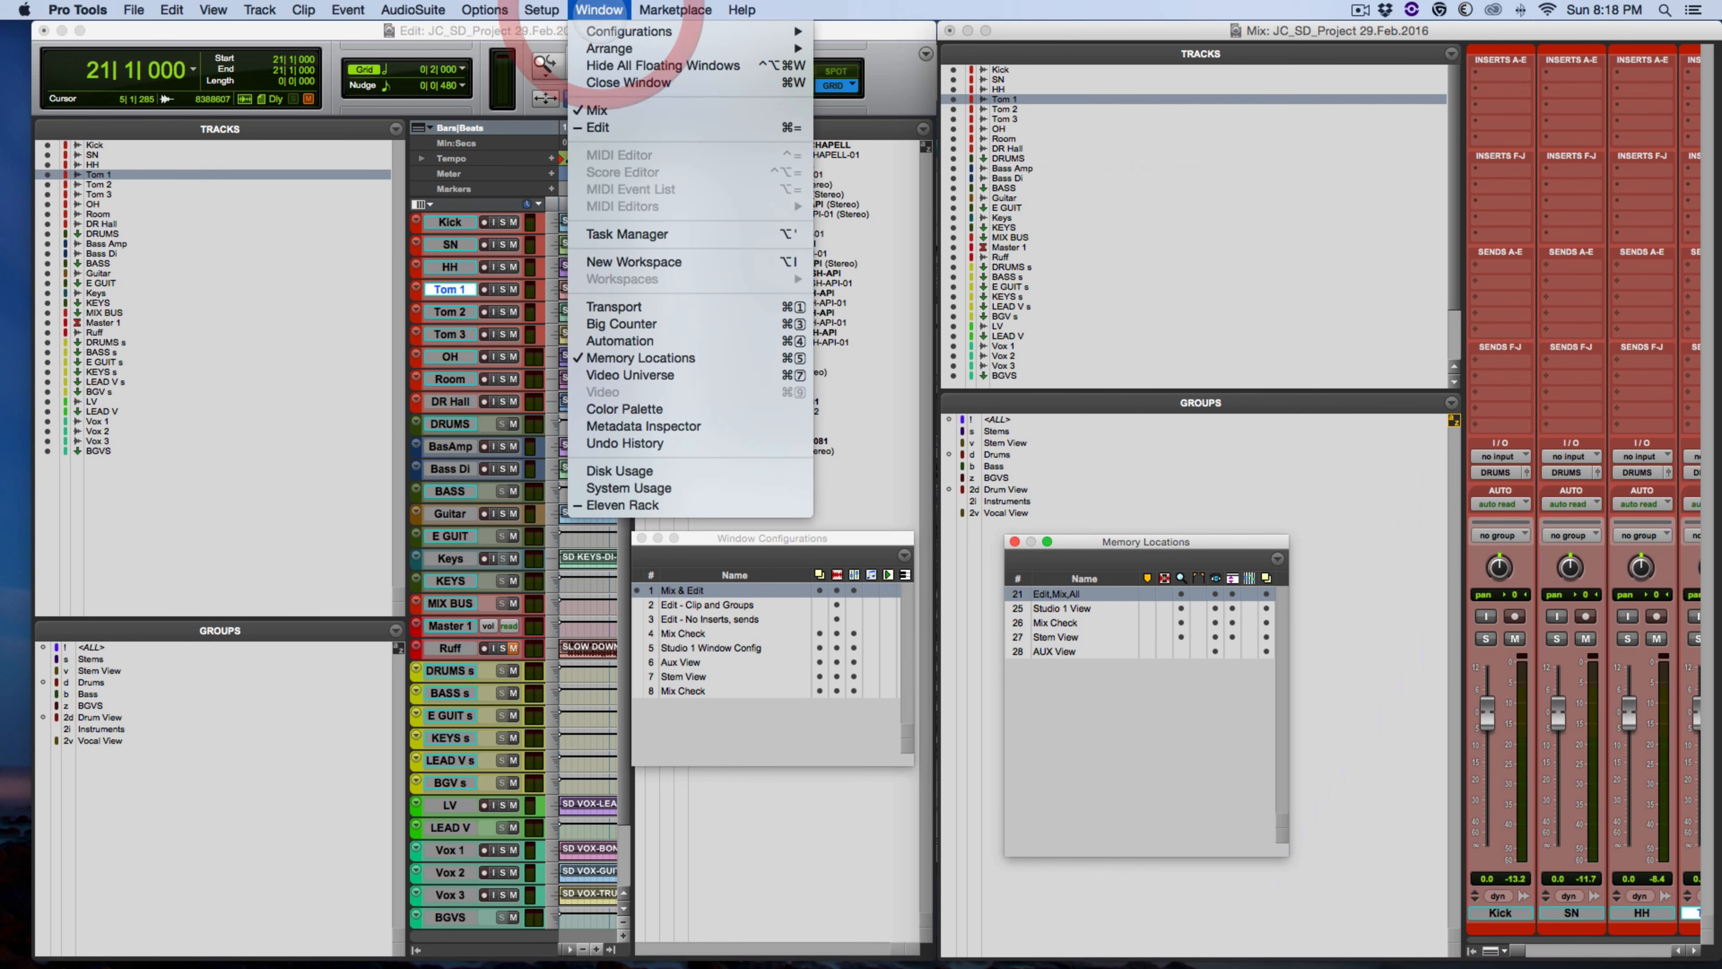
mouse_move(629, 31)
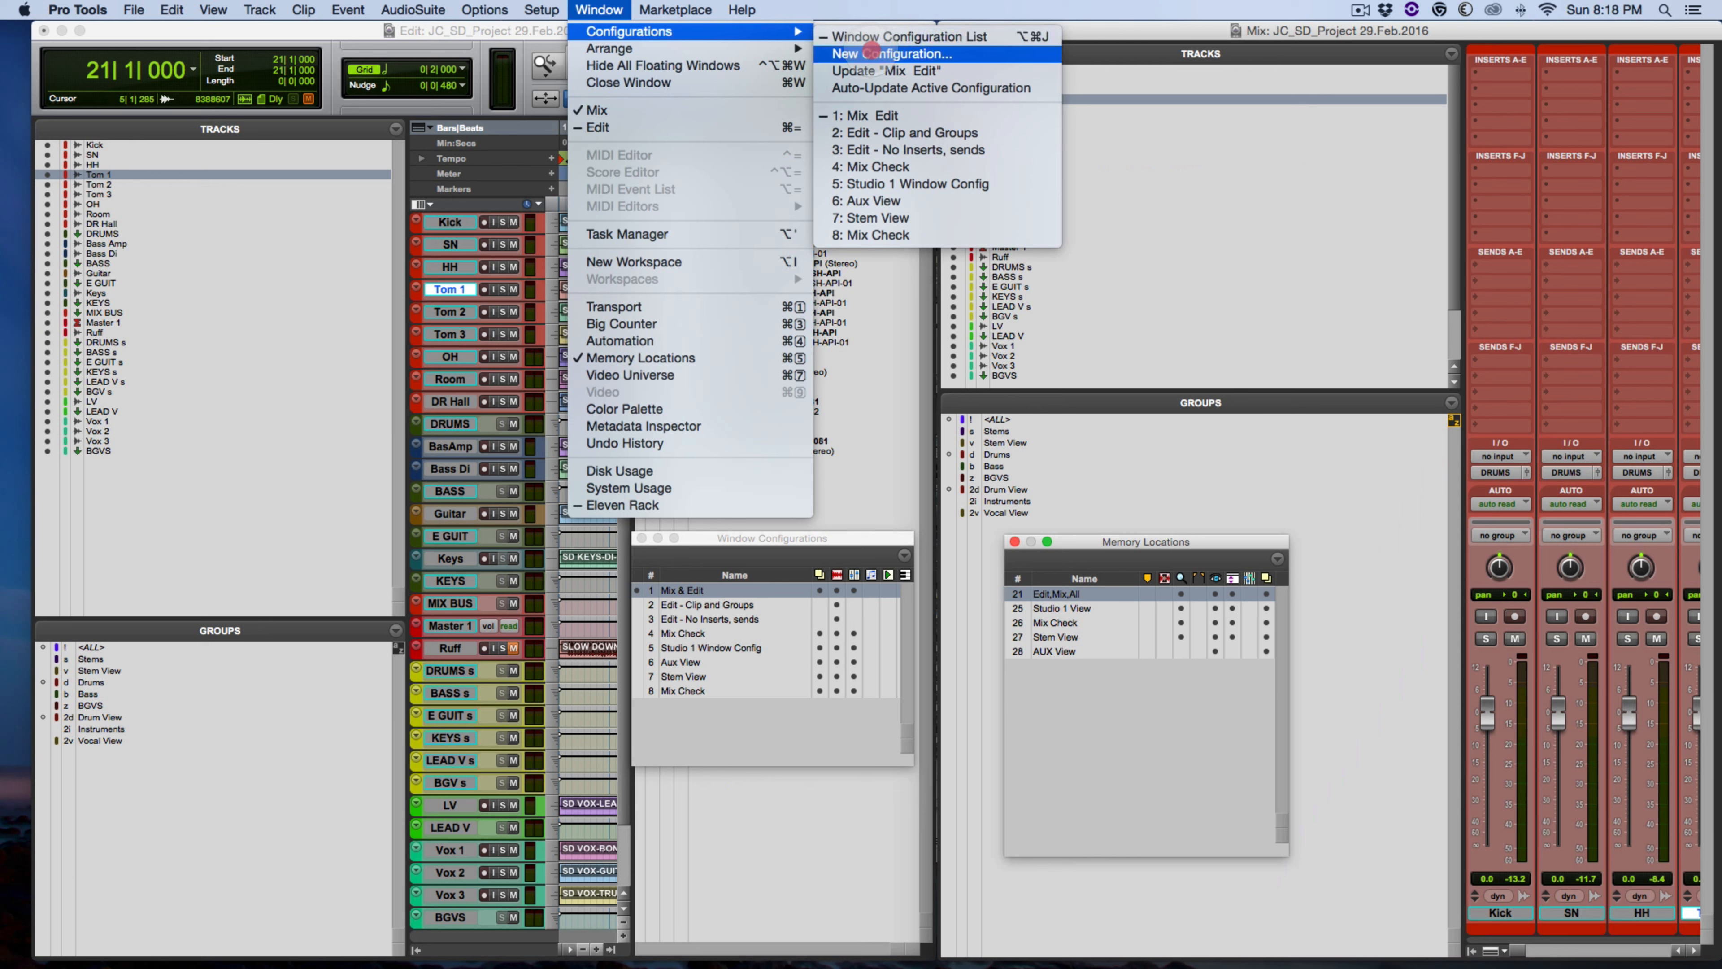
click(871, 53)
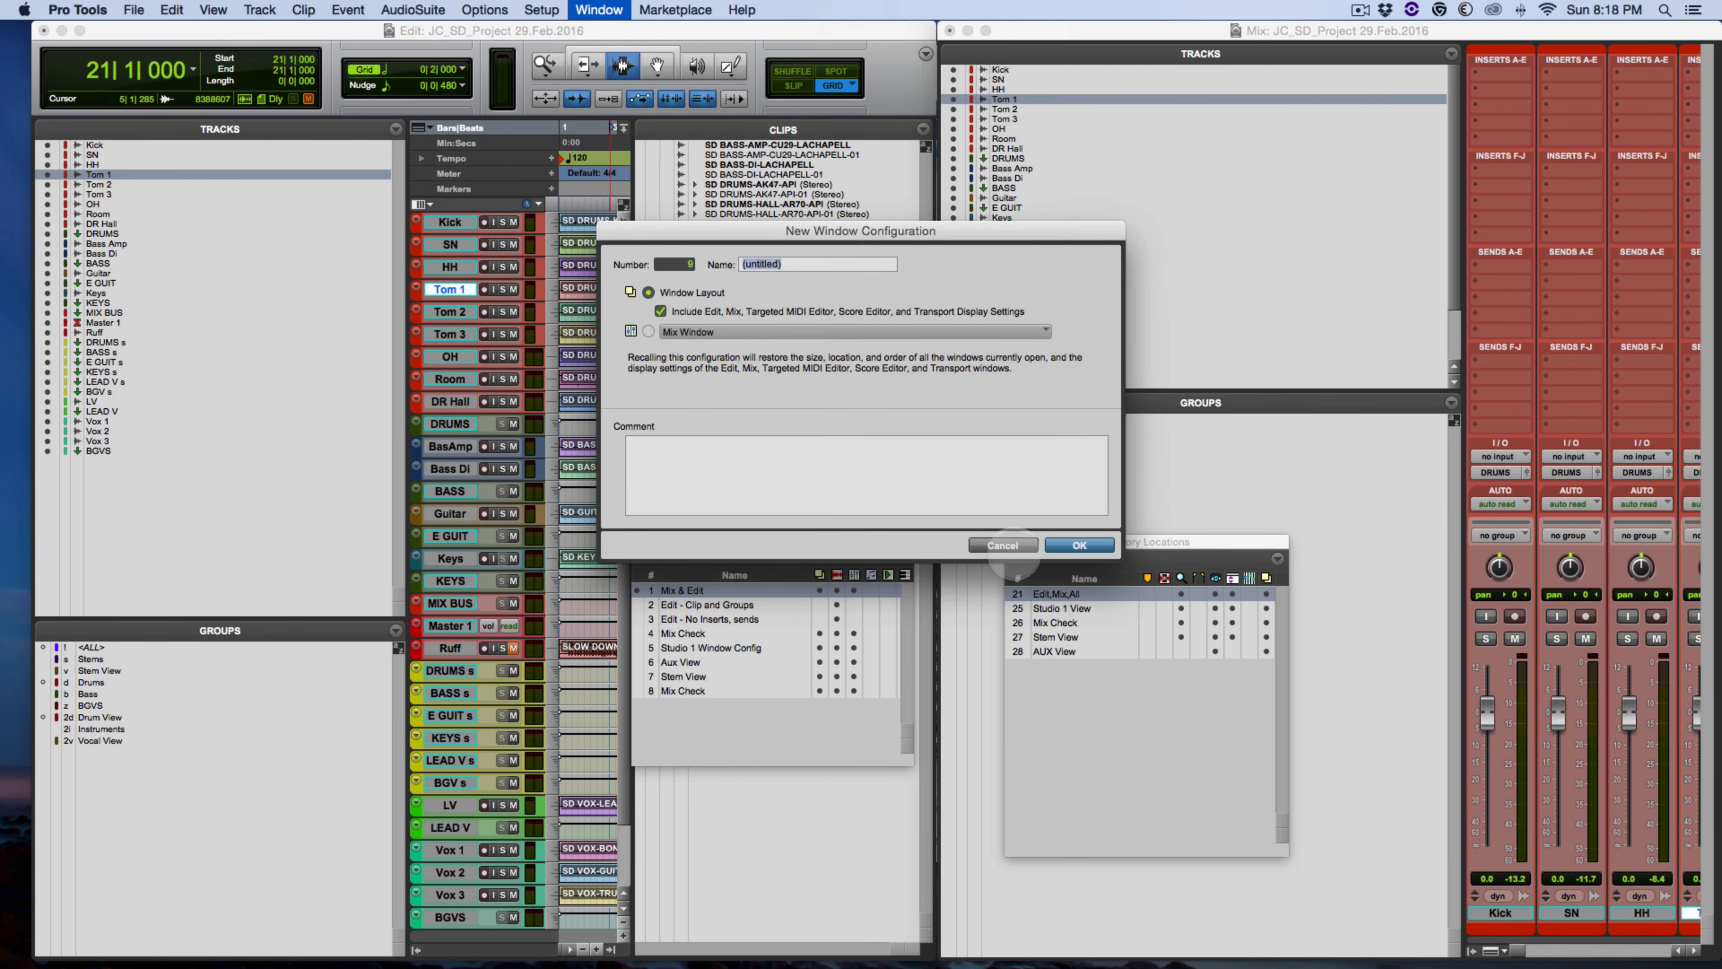
click(1005, 545)
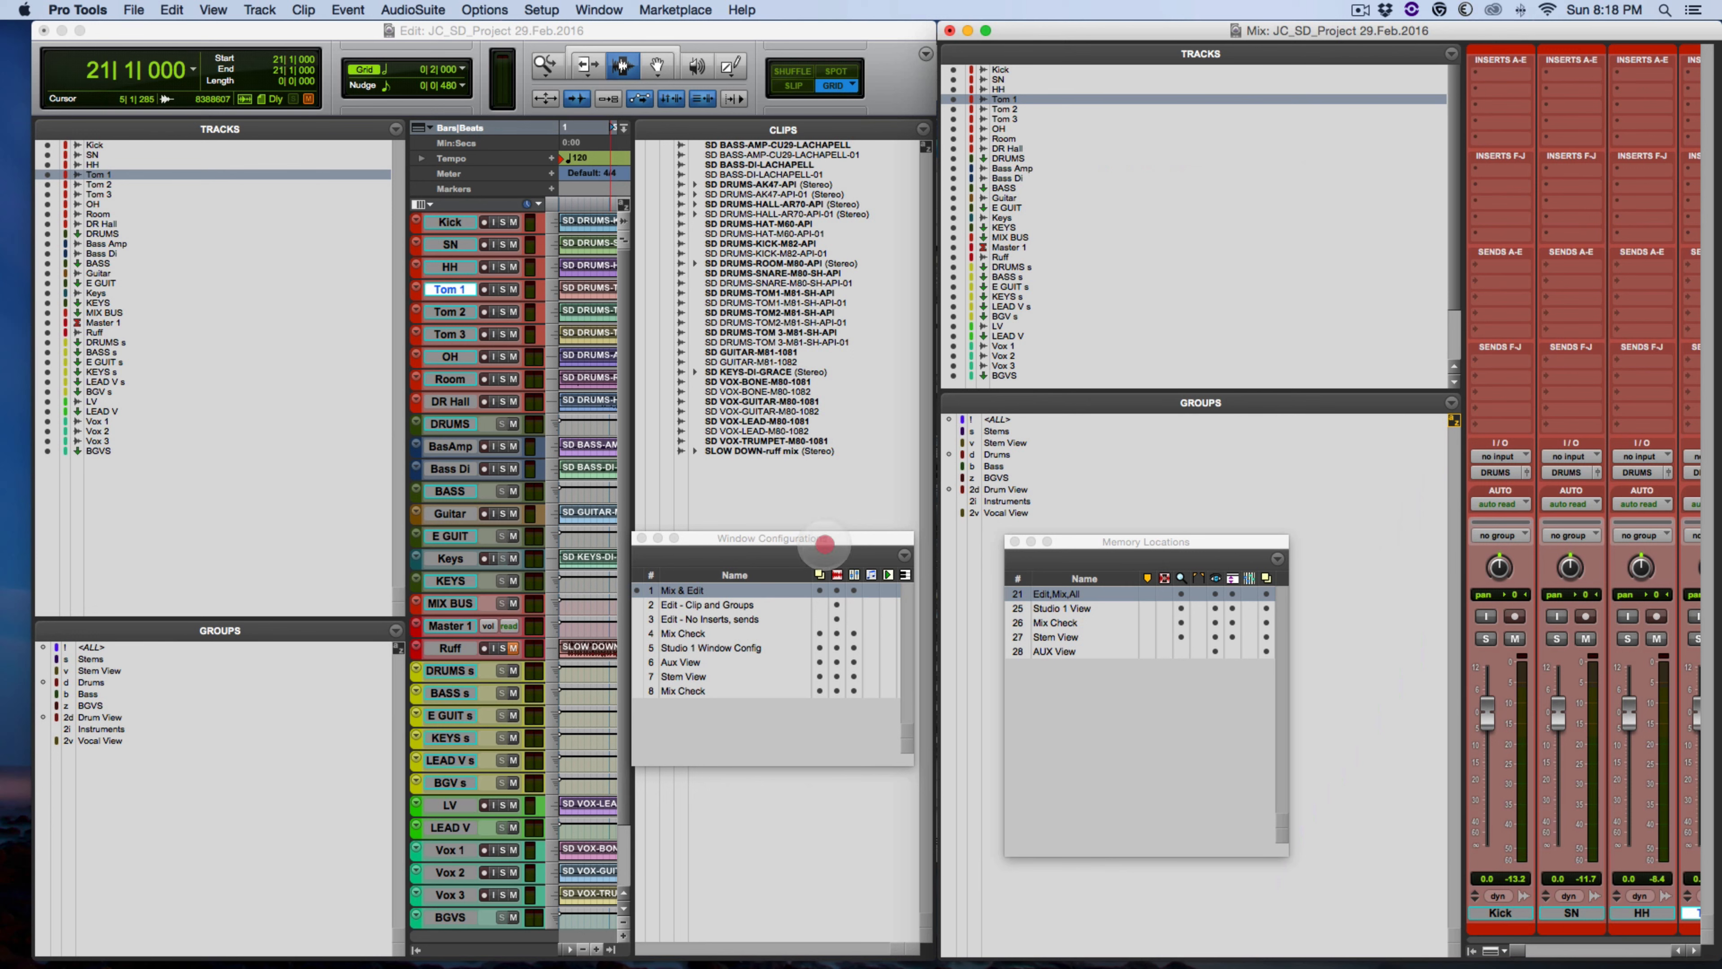
- Store the current window layout, including display settings, as window configuration 9 named "Clips, Groups, Tracks"
click(825, 543)
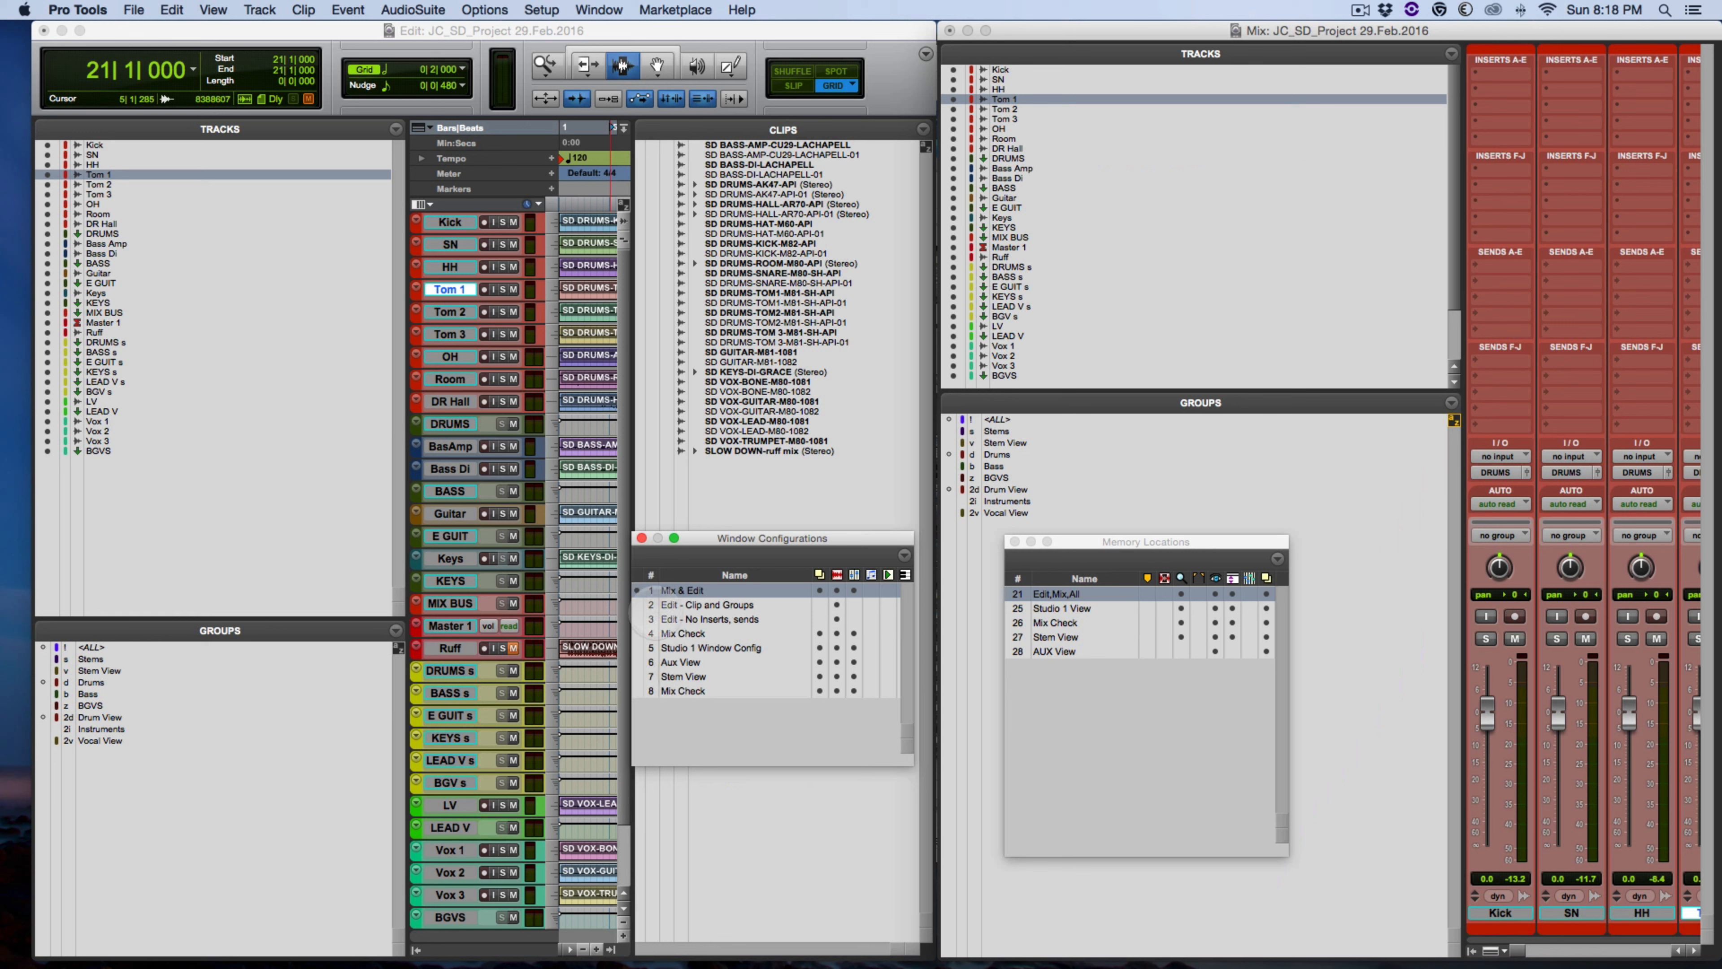
click(713, 717)
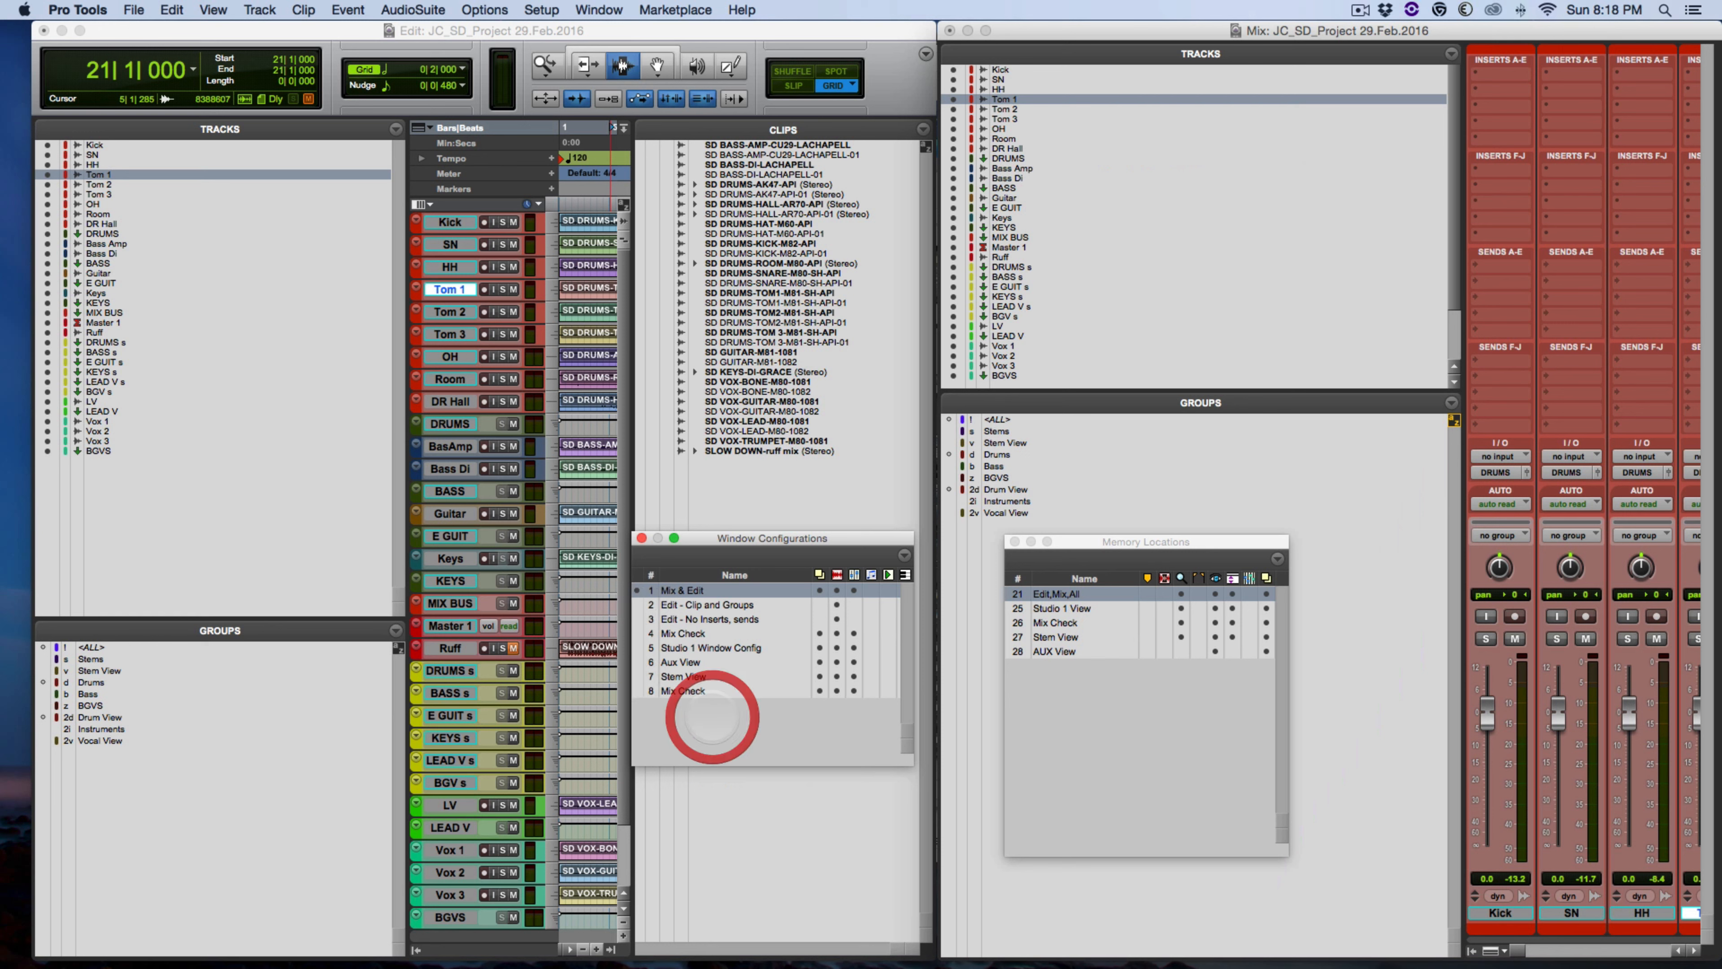
key(.)
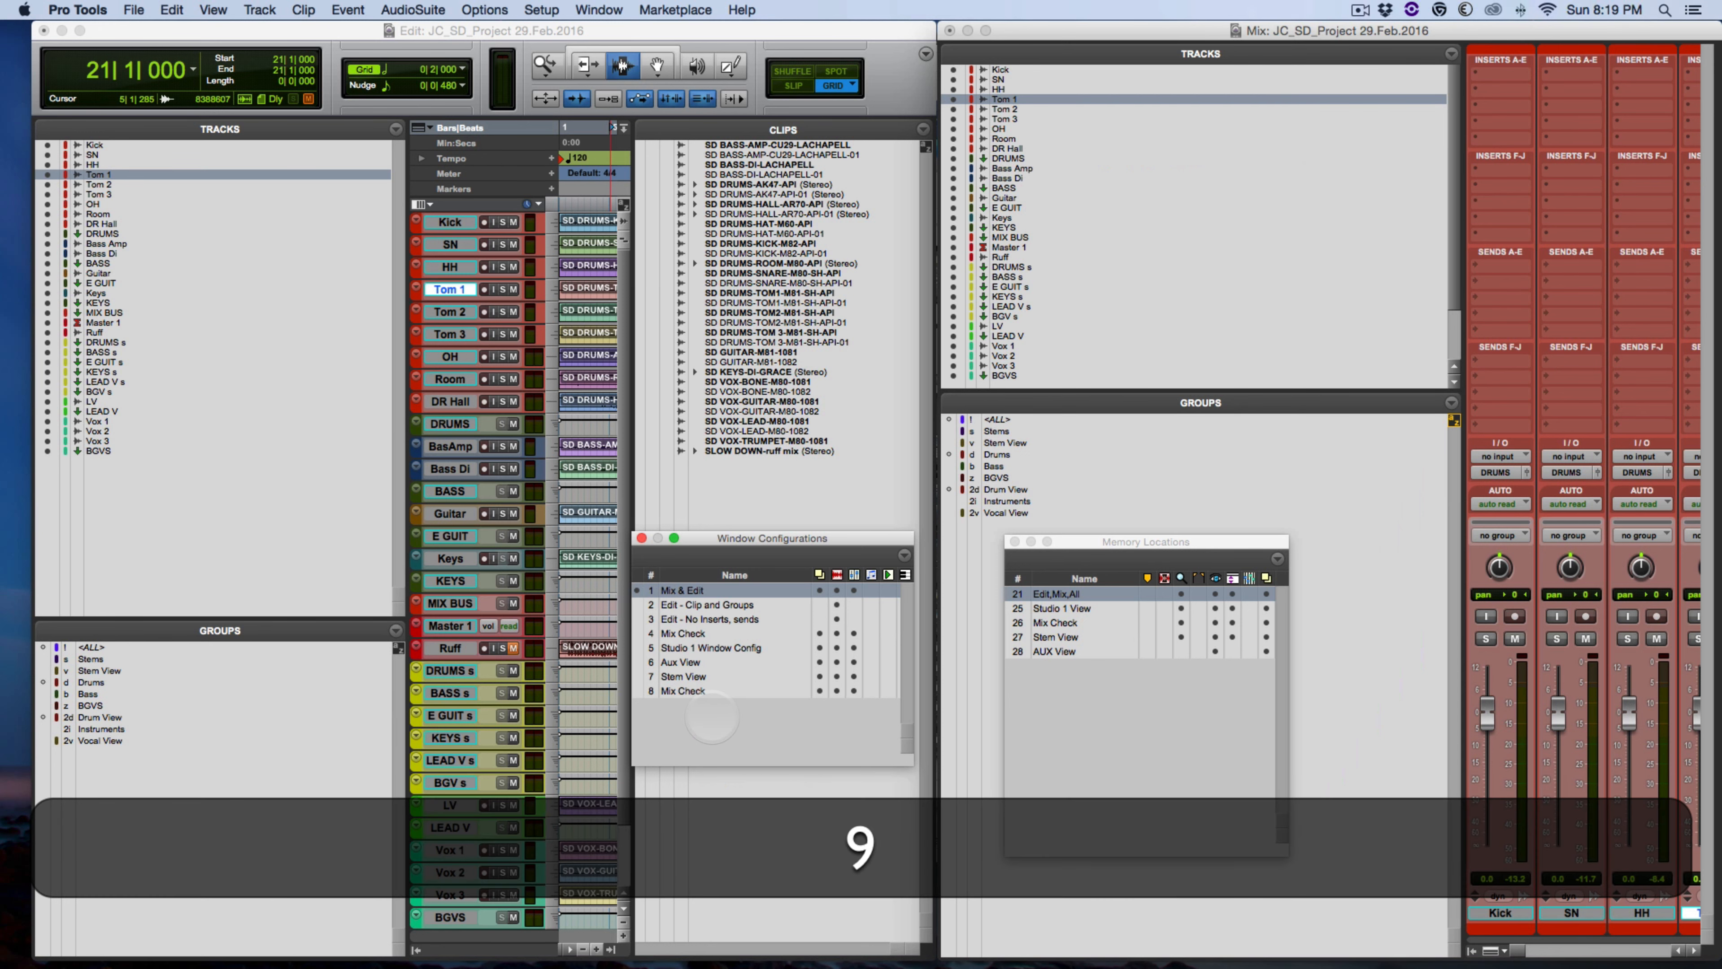
key(KP_Add)
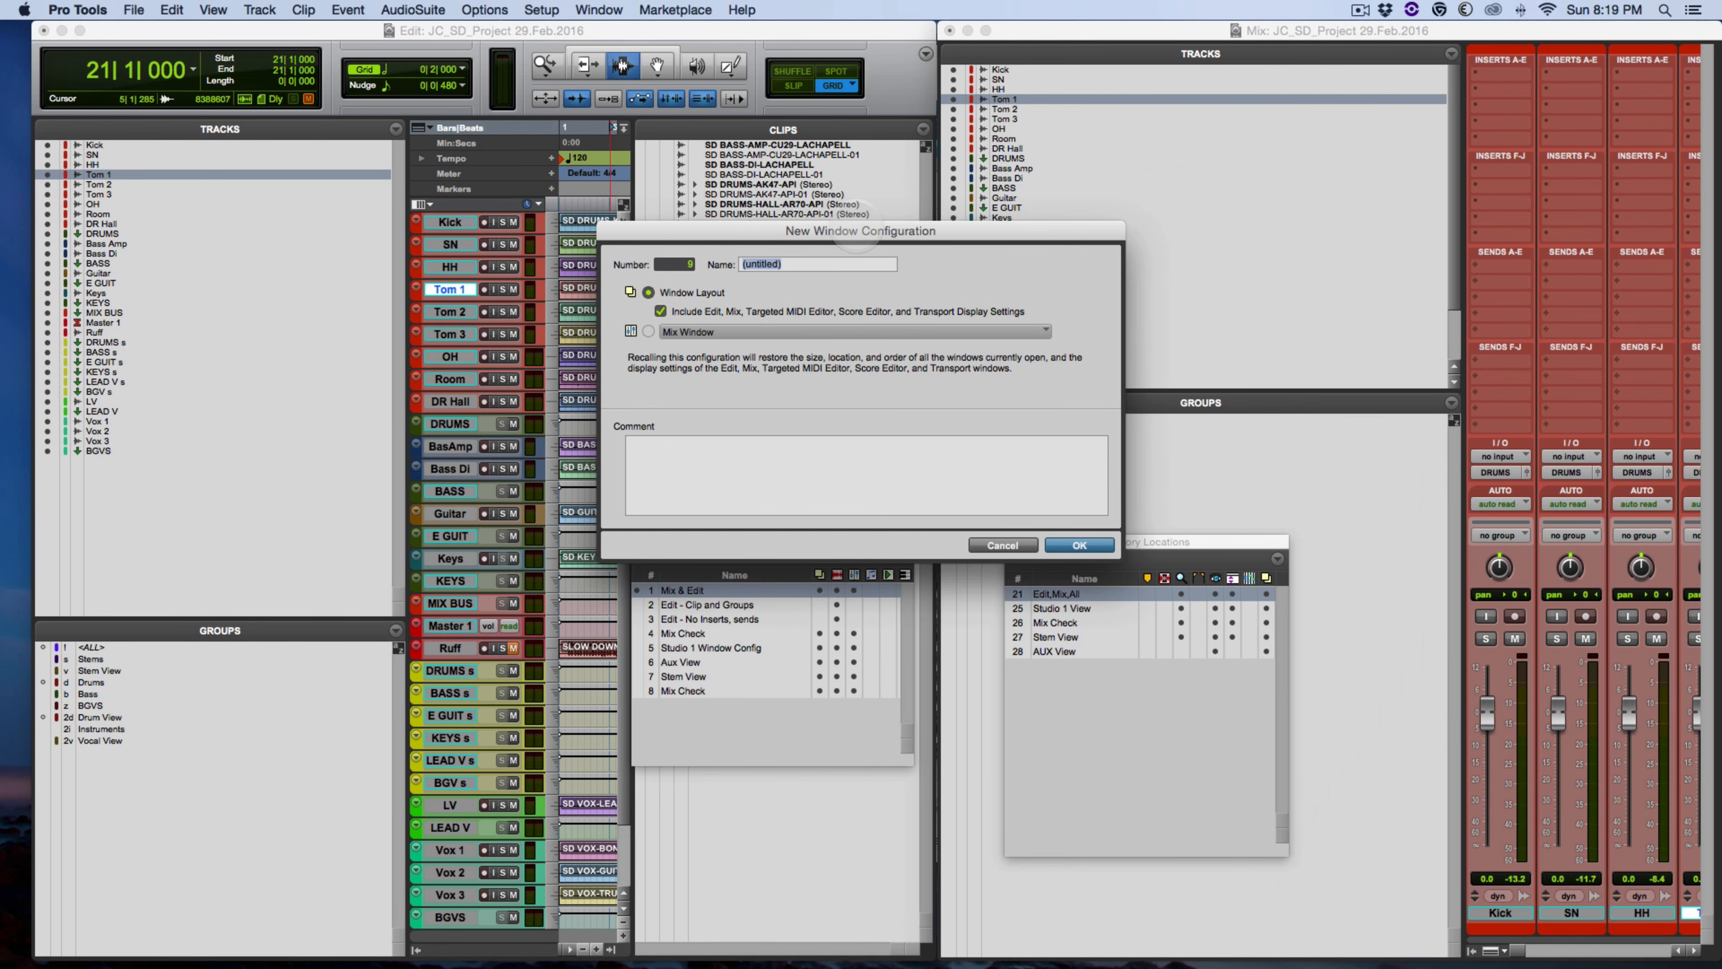
drag(857, 230, 860, 137)
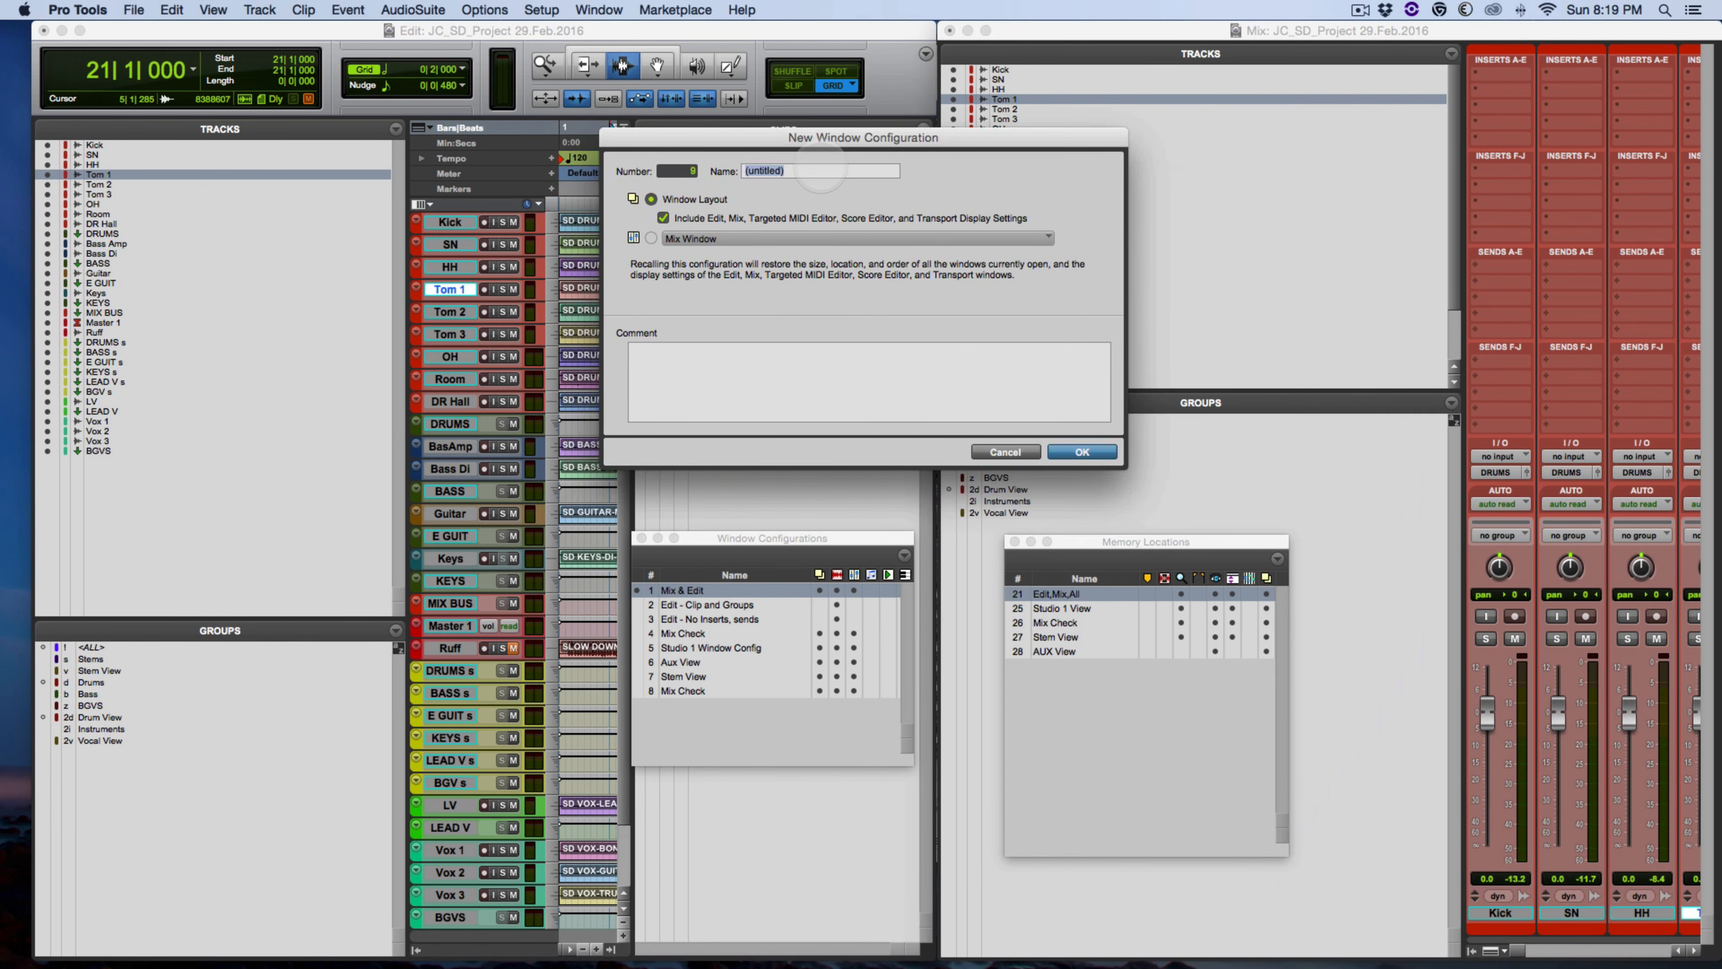
text(Clip)
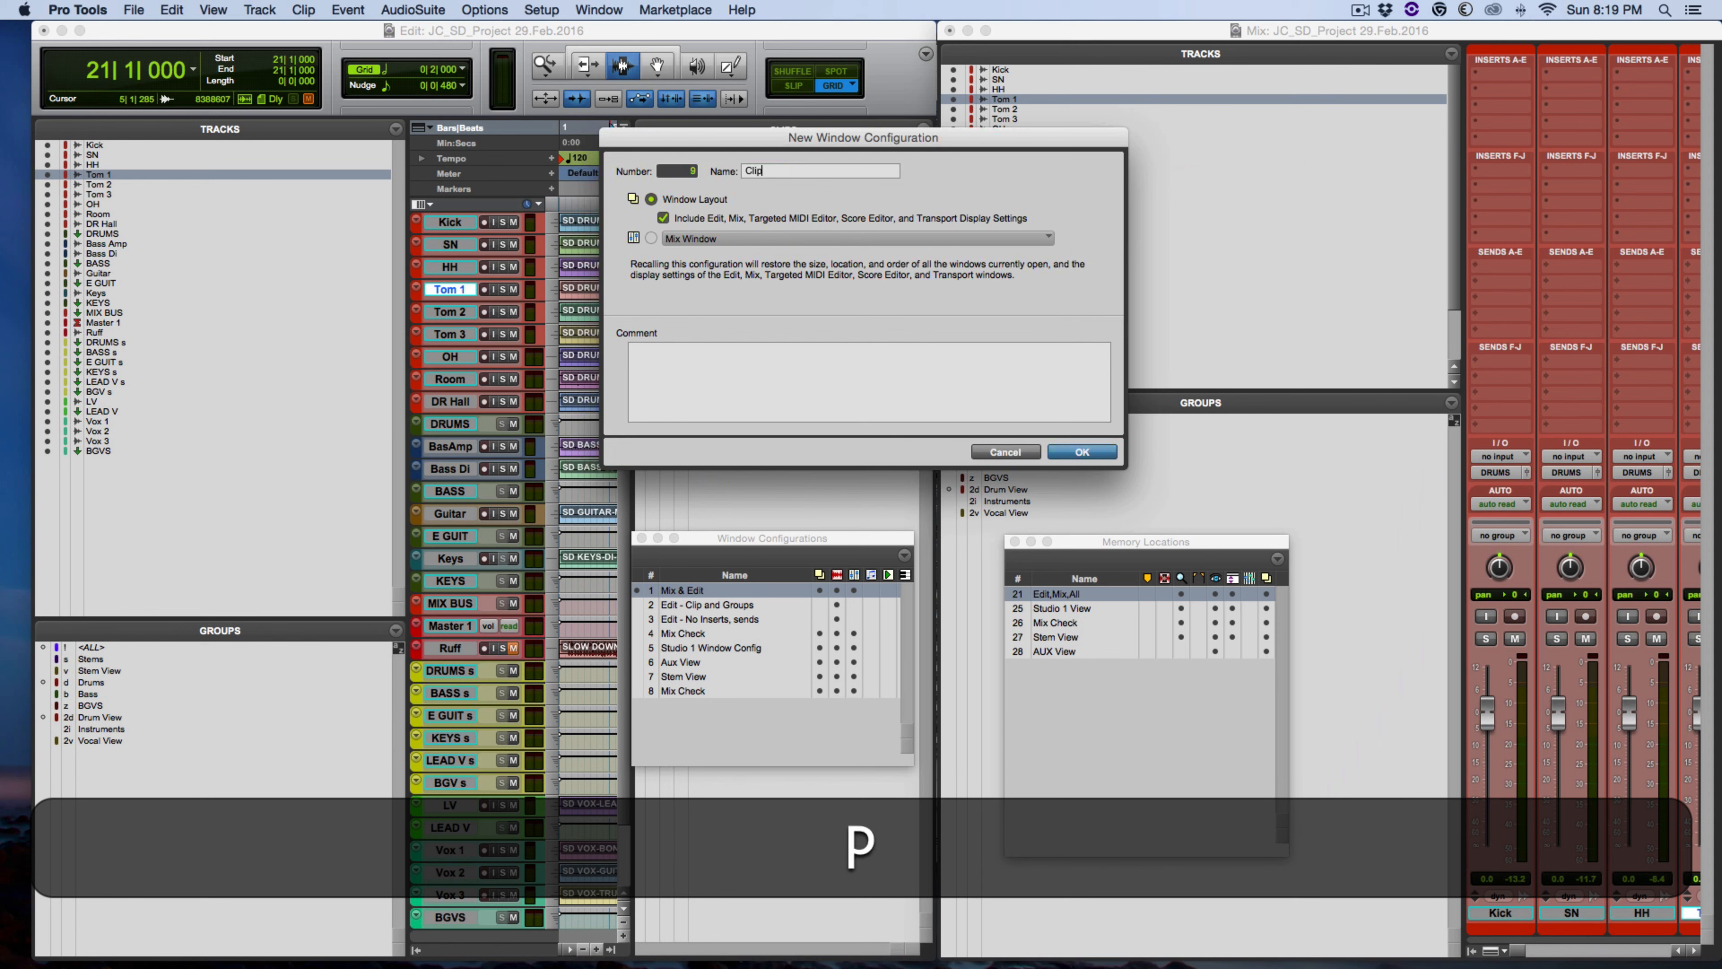
text(s, Groups, Ta)
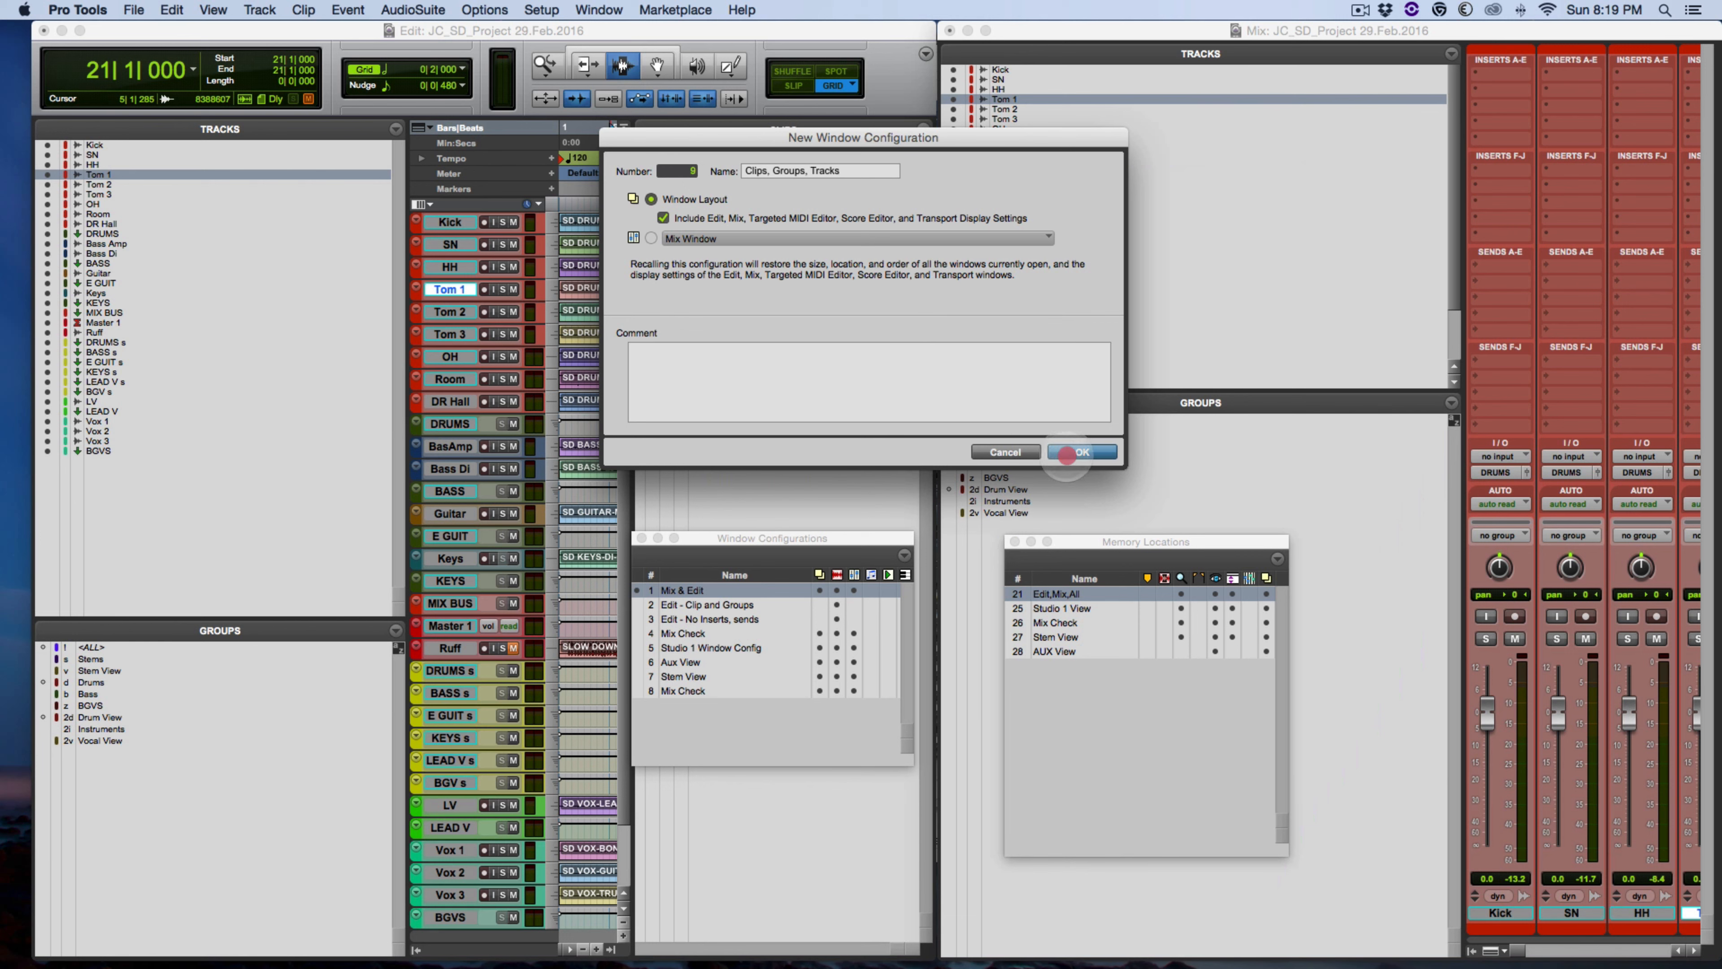
click(1067, 453)
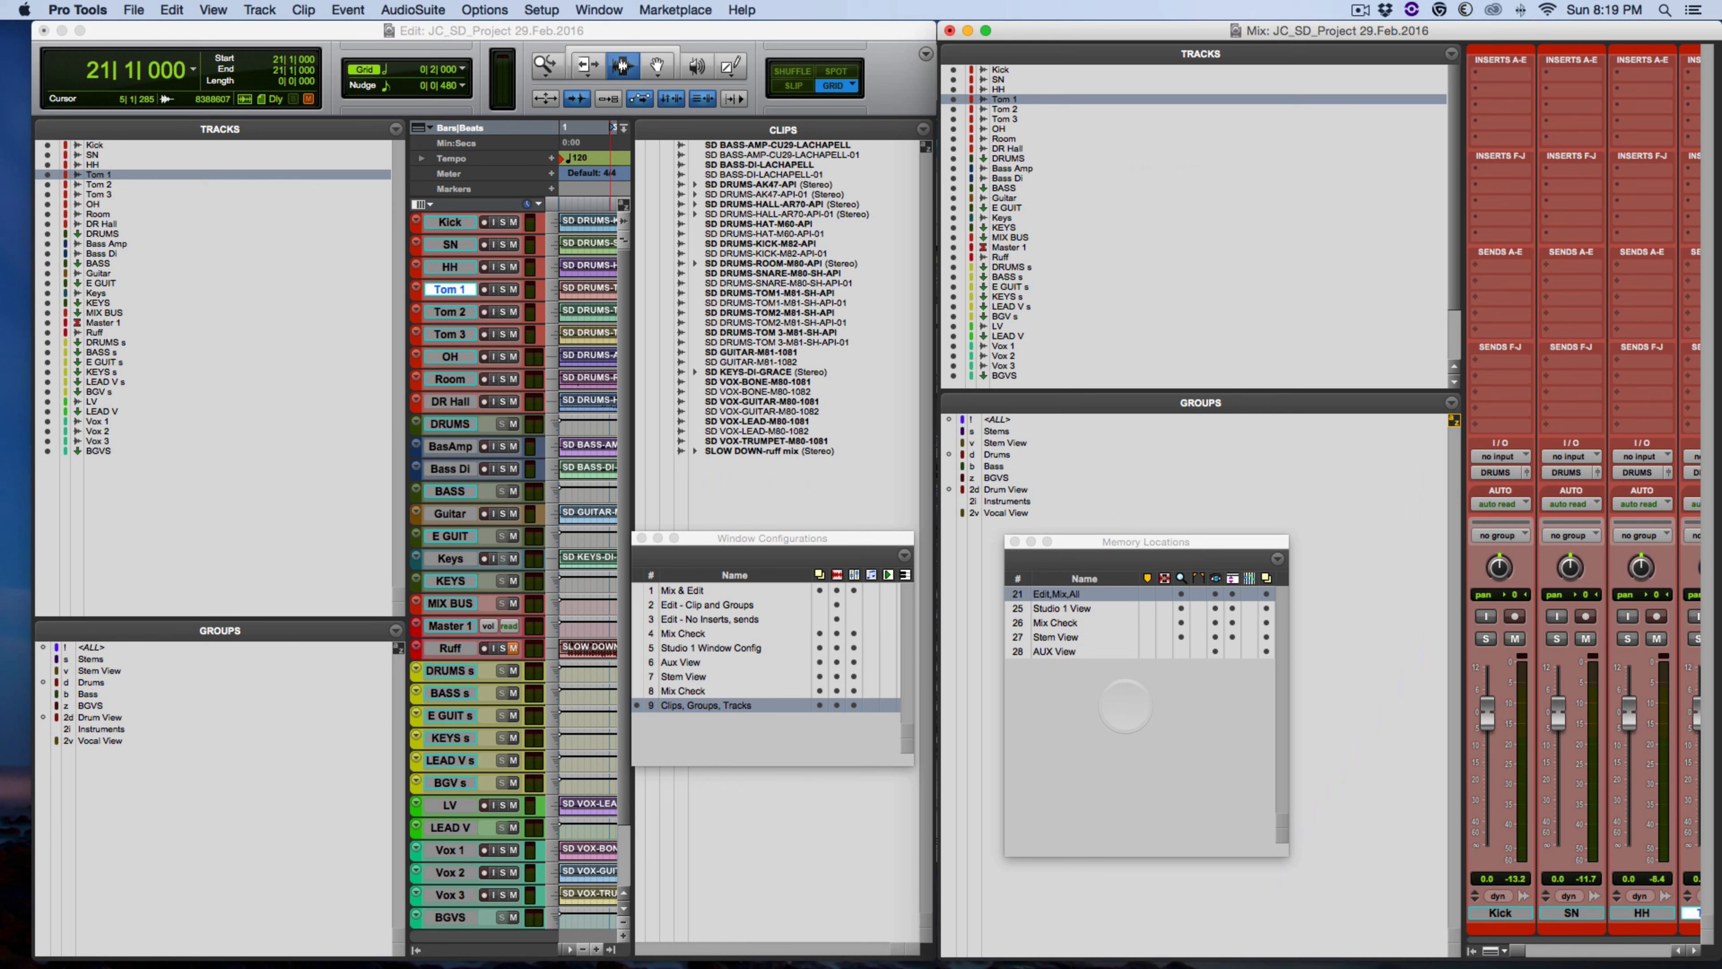
- Start a new memory location with number 29 and the name "Clips, Groups, Tracks"
drag(1147, 541, 1107, 540)
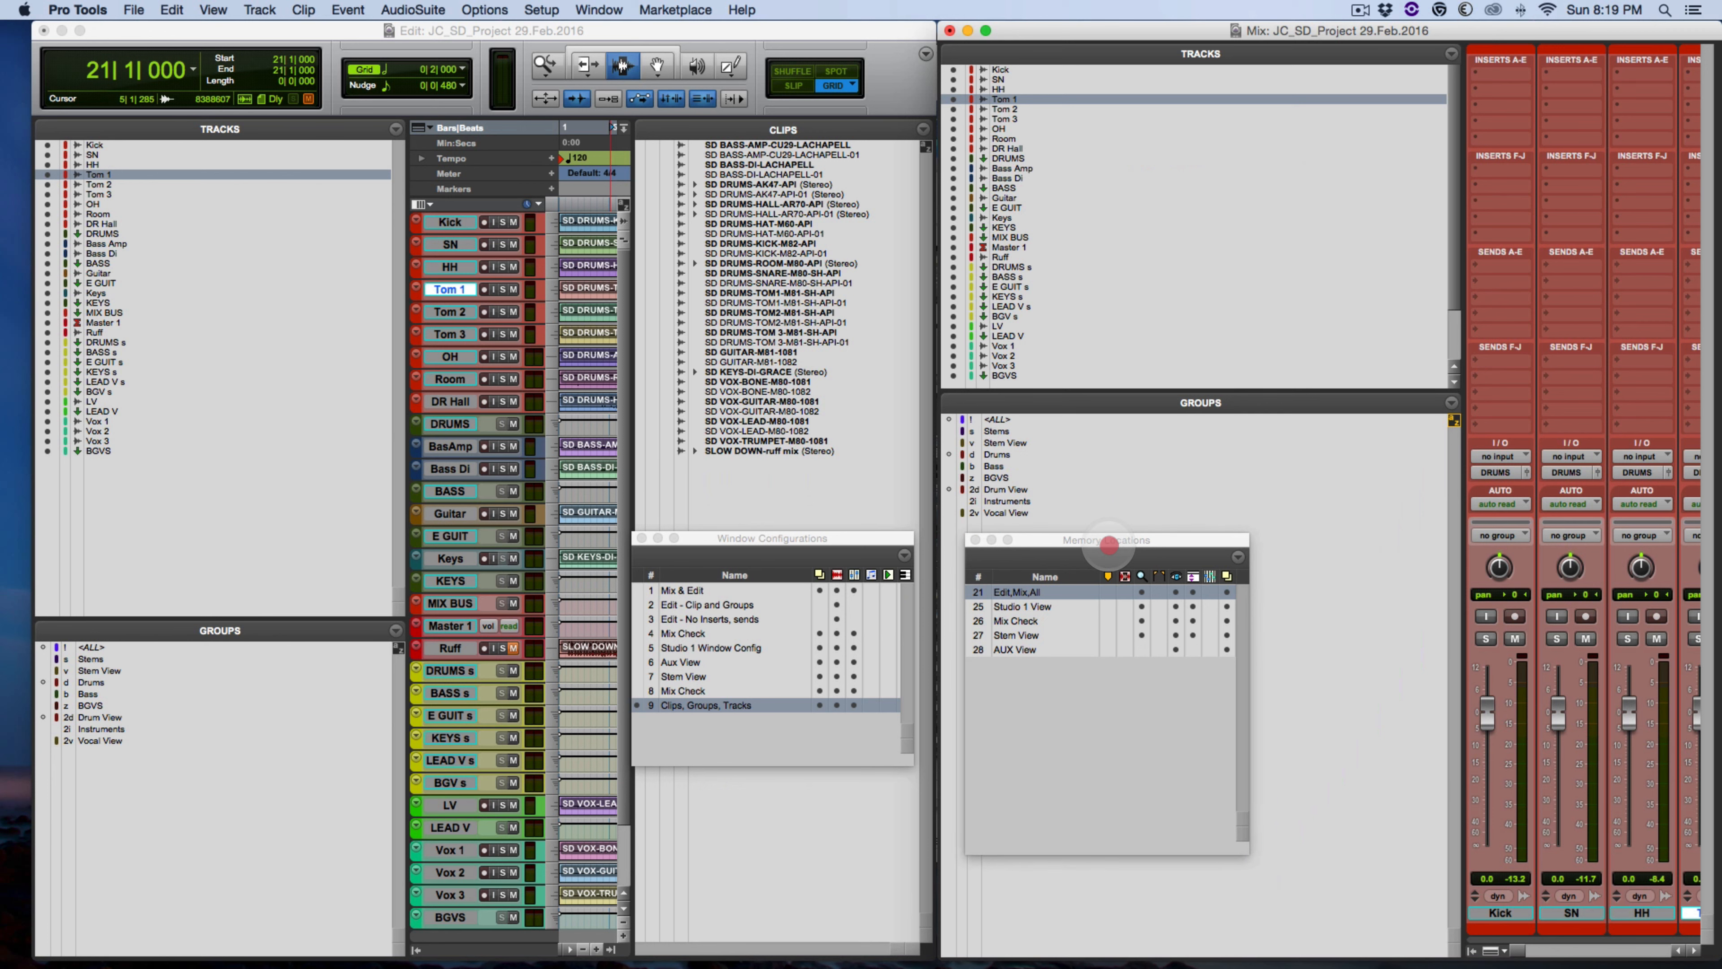
click(1066, 722)
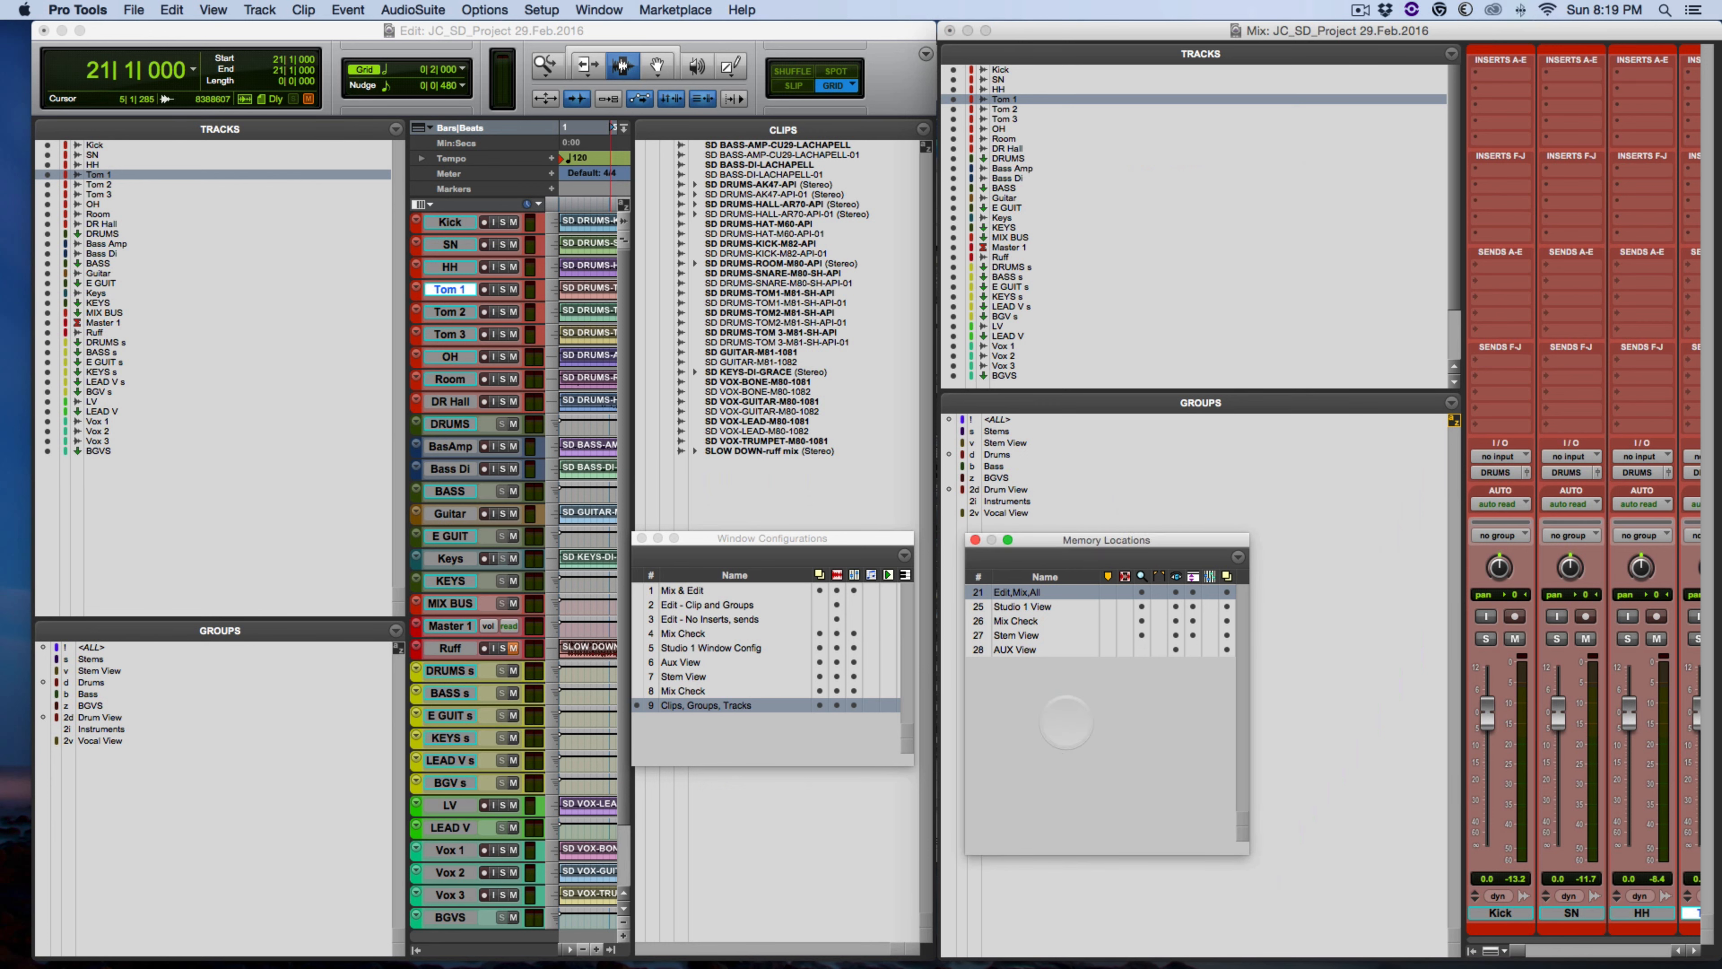
key(KP_Enter)
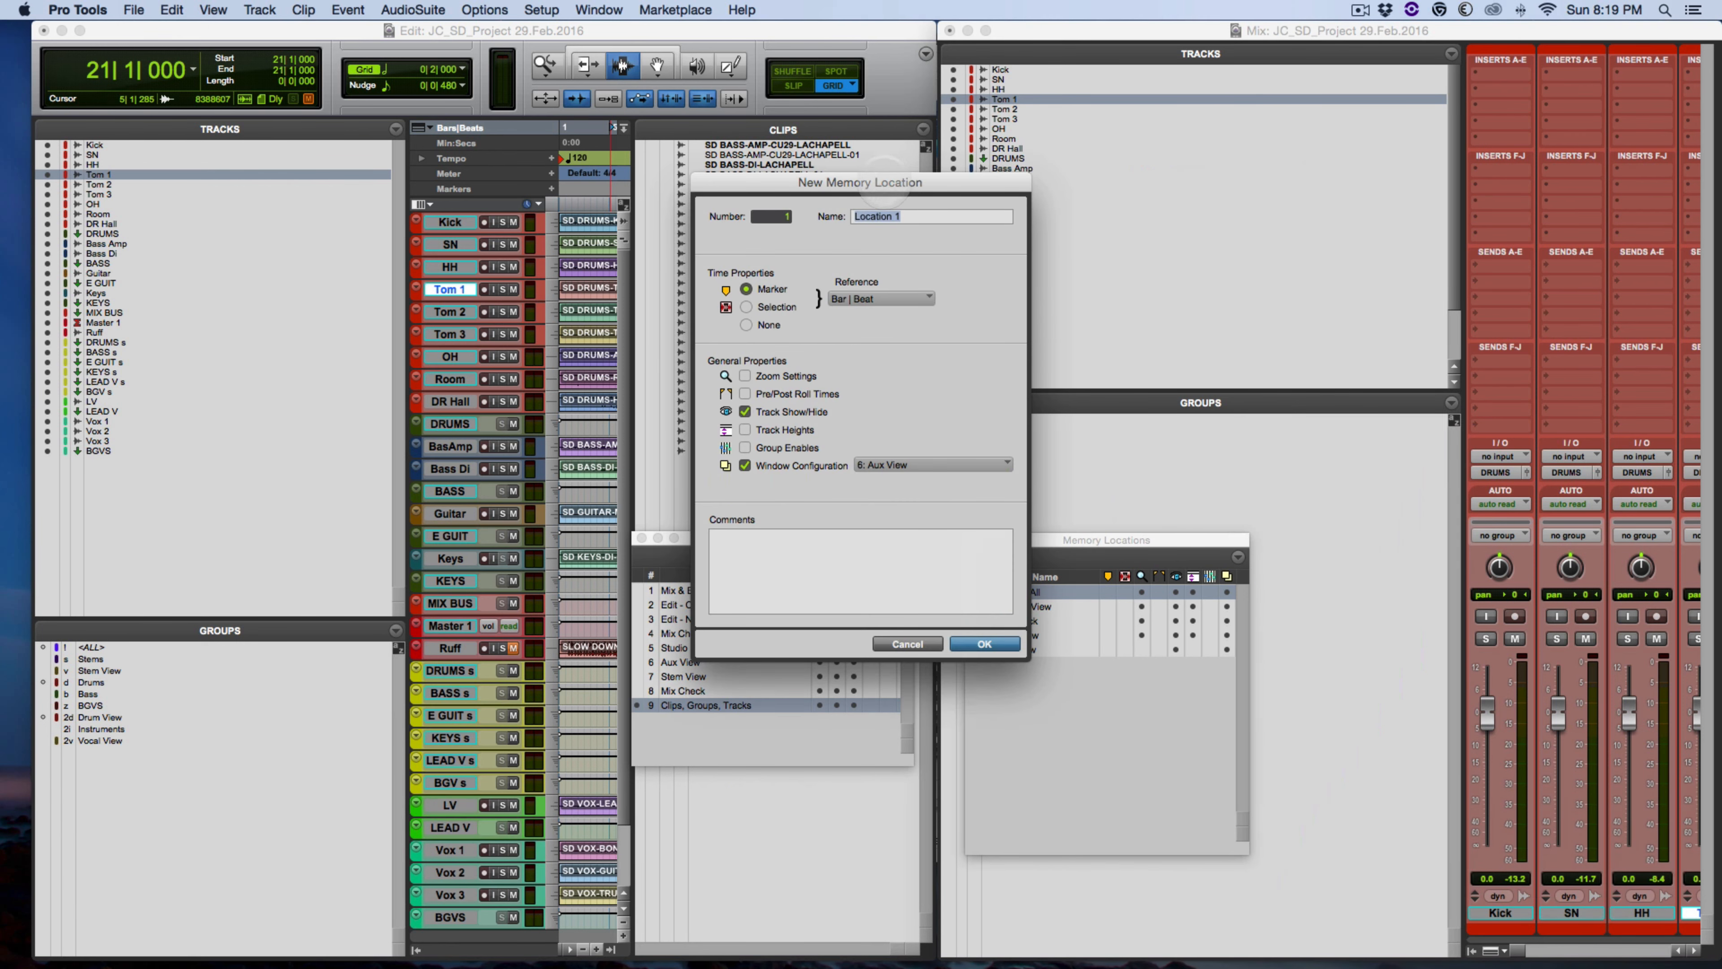
drag(884, 181, 1407, 114)
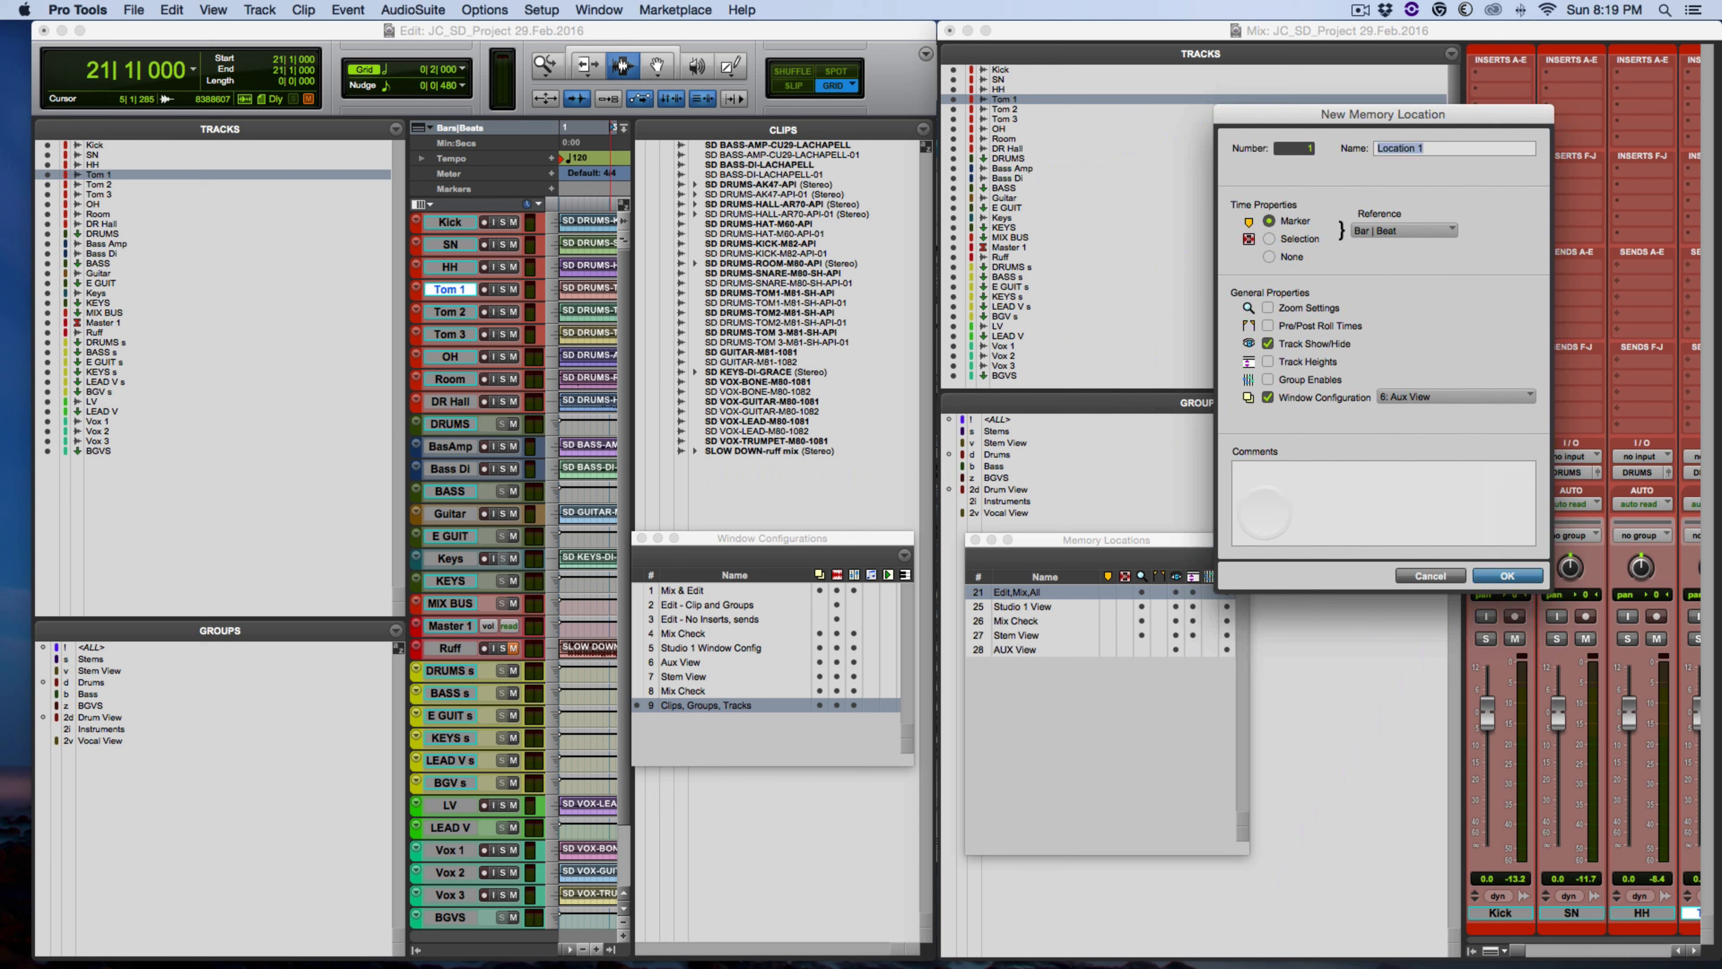
click(1299, 149)
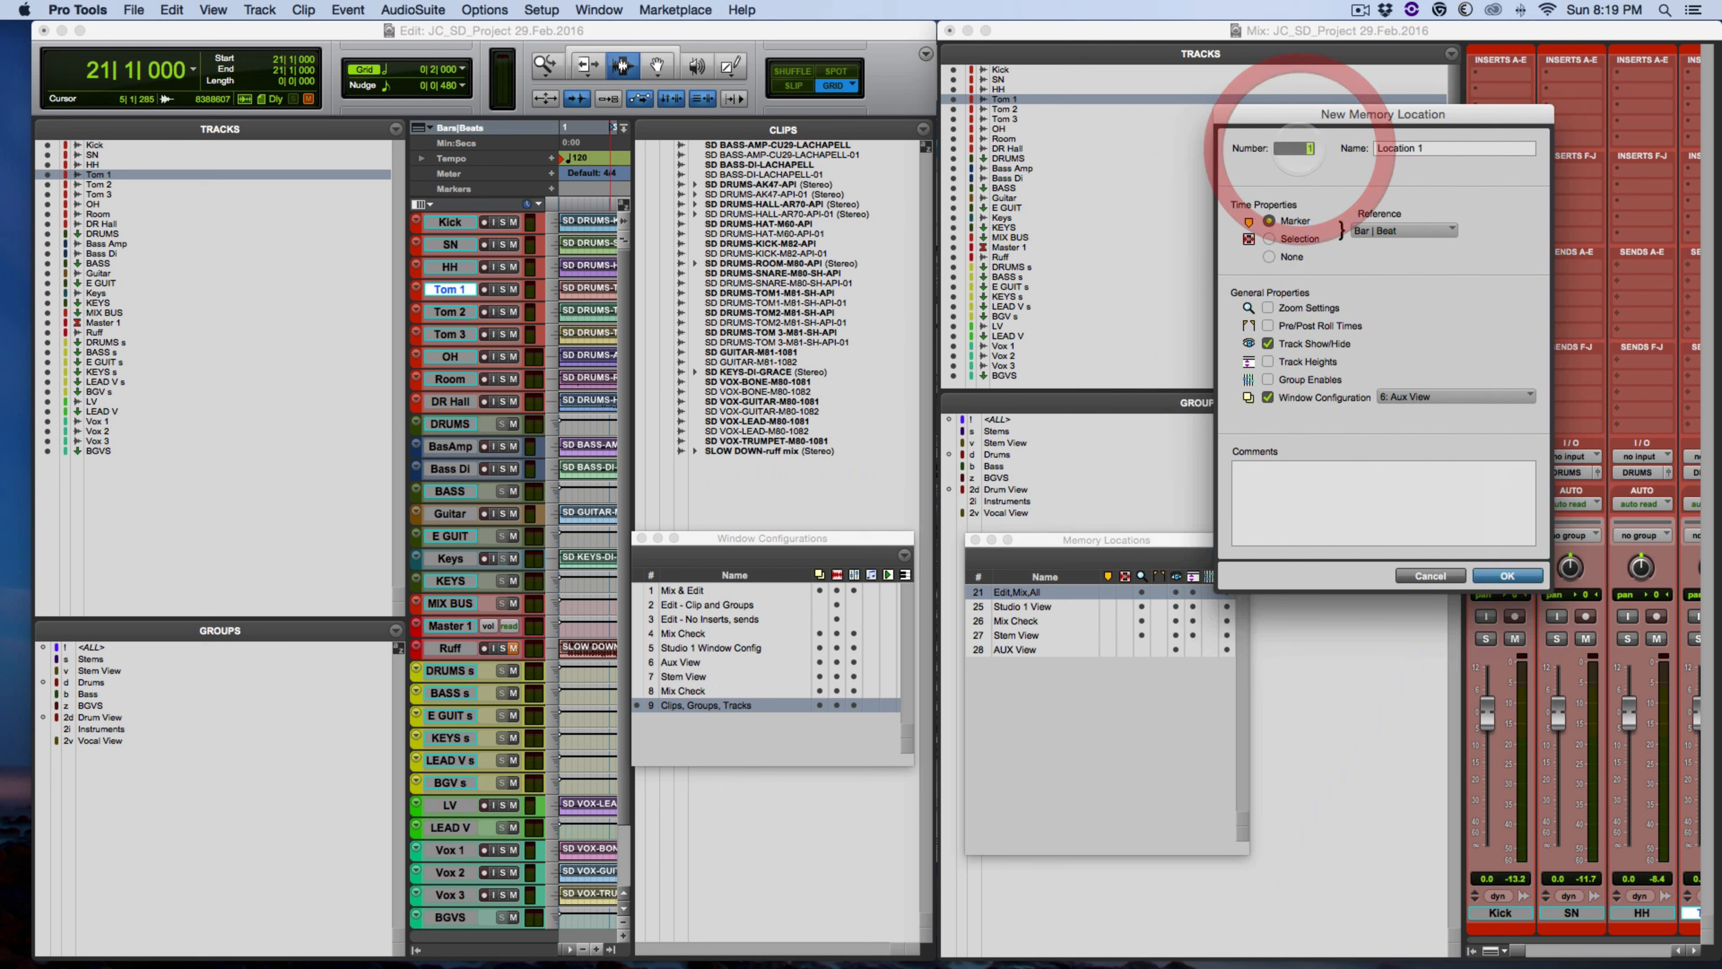
text(29)
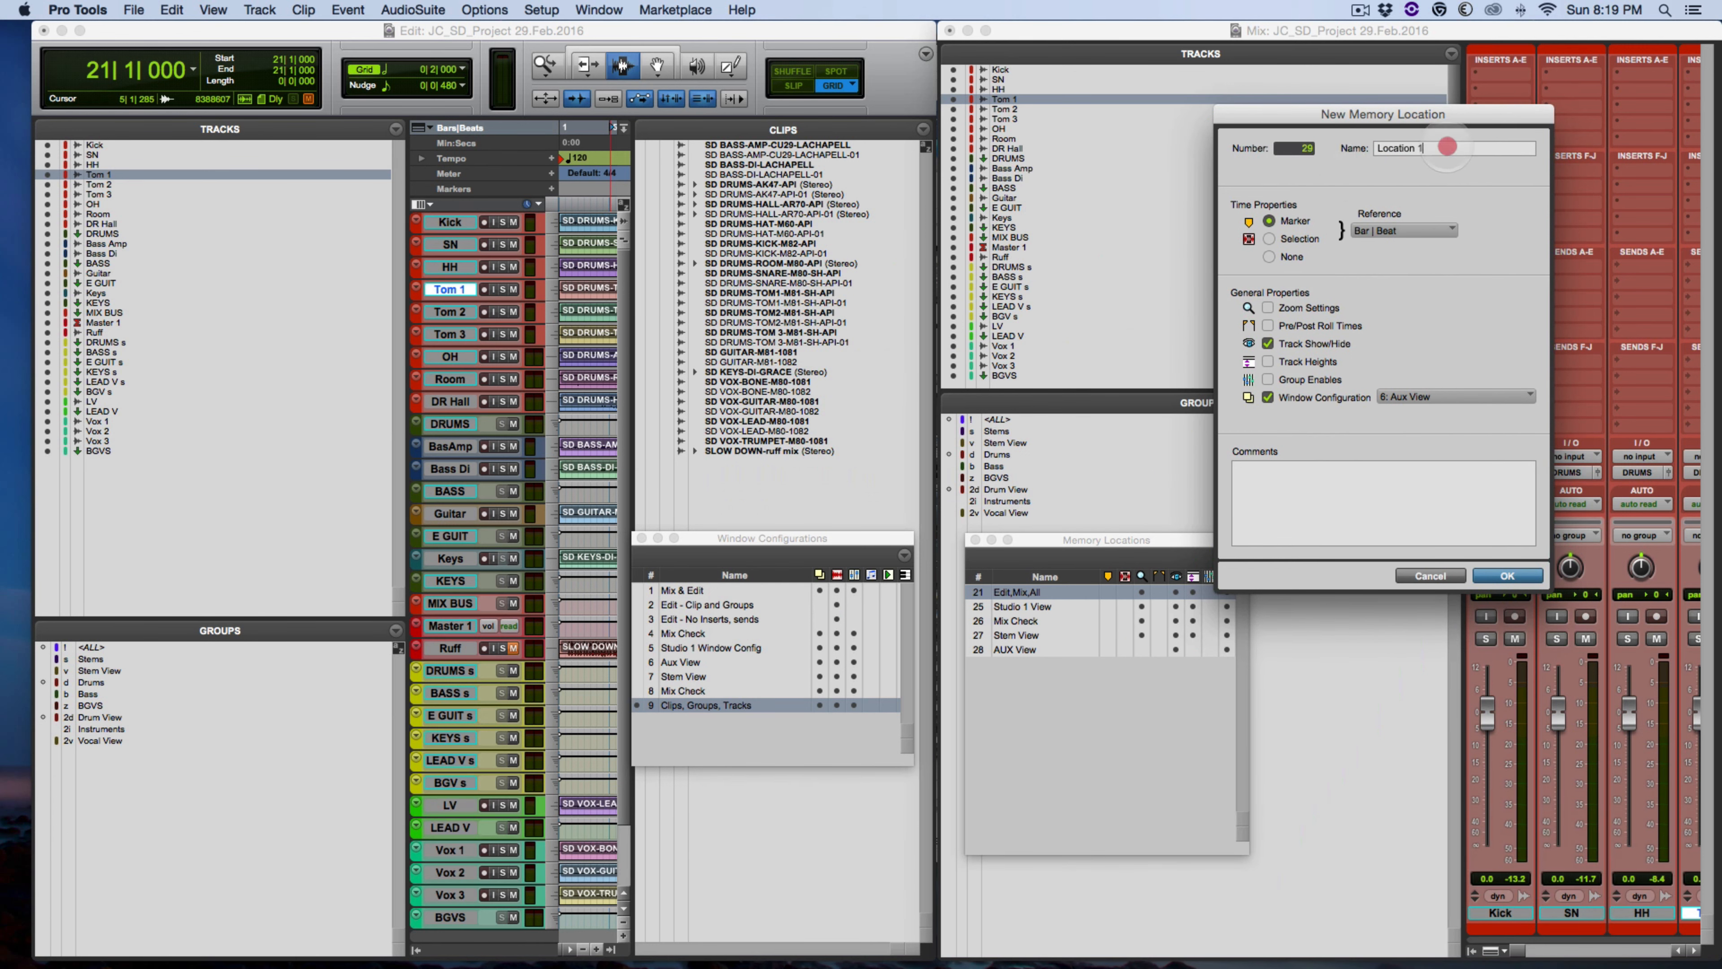
drag(1446, 146, 1298, 145)
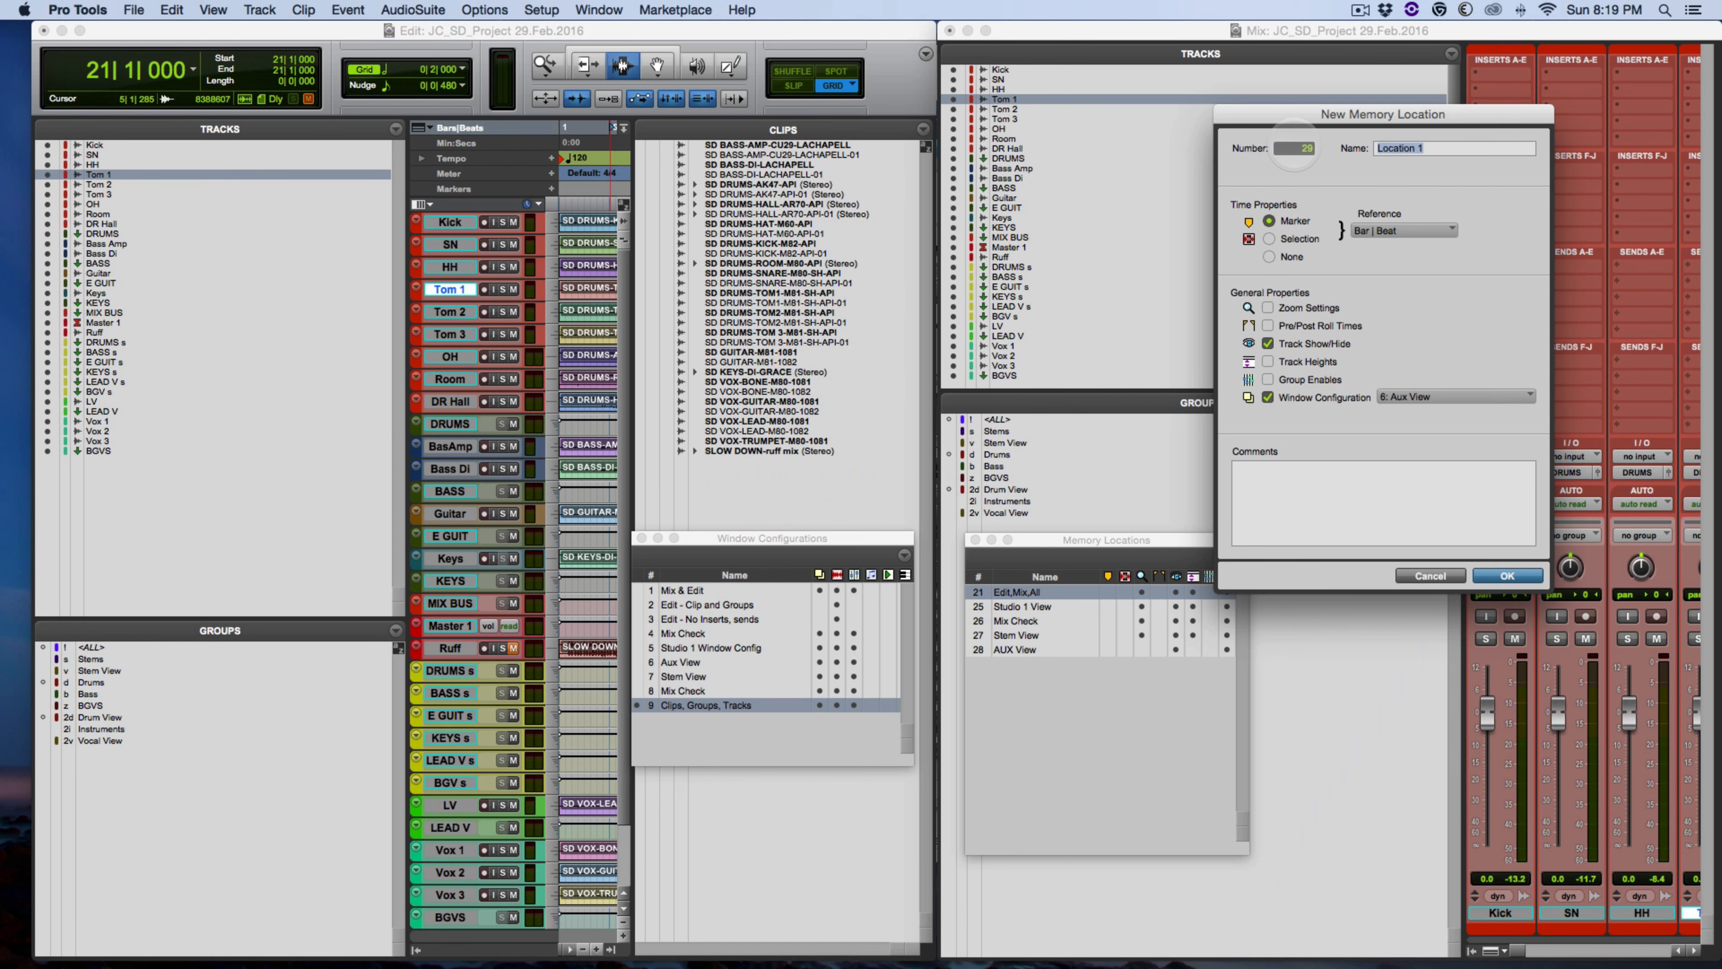
text(Clips, G)
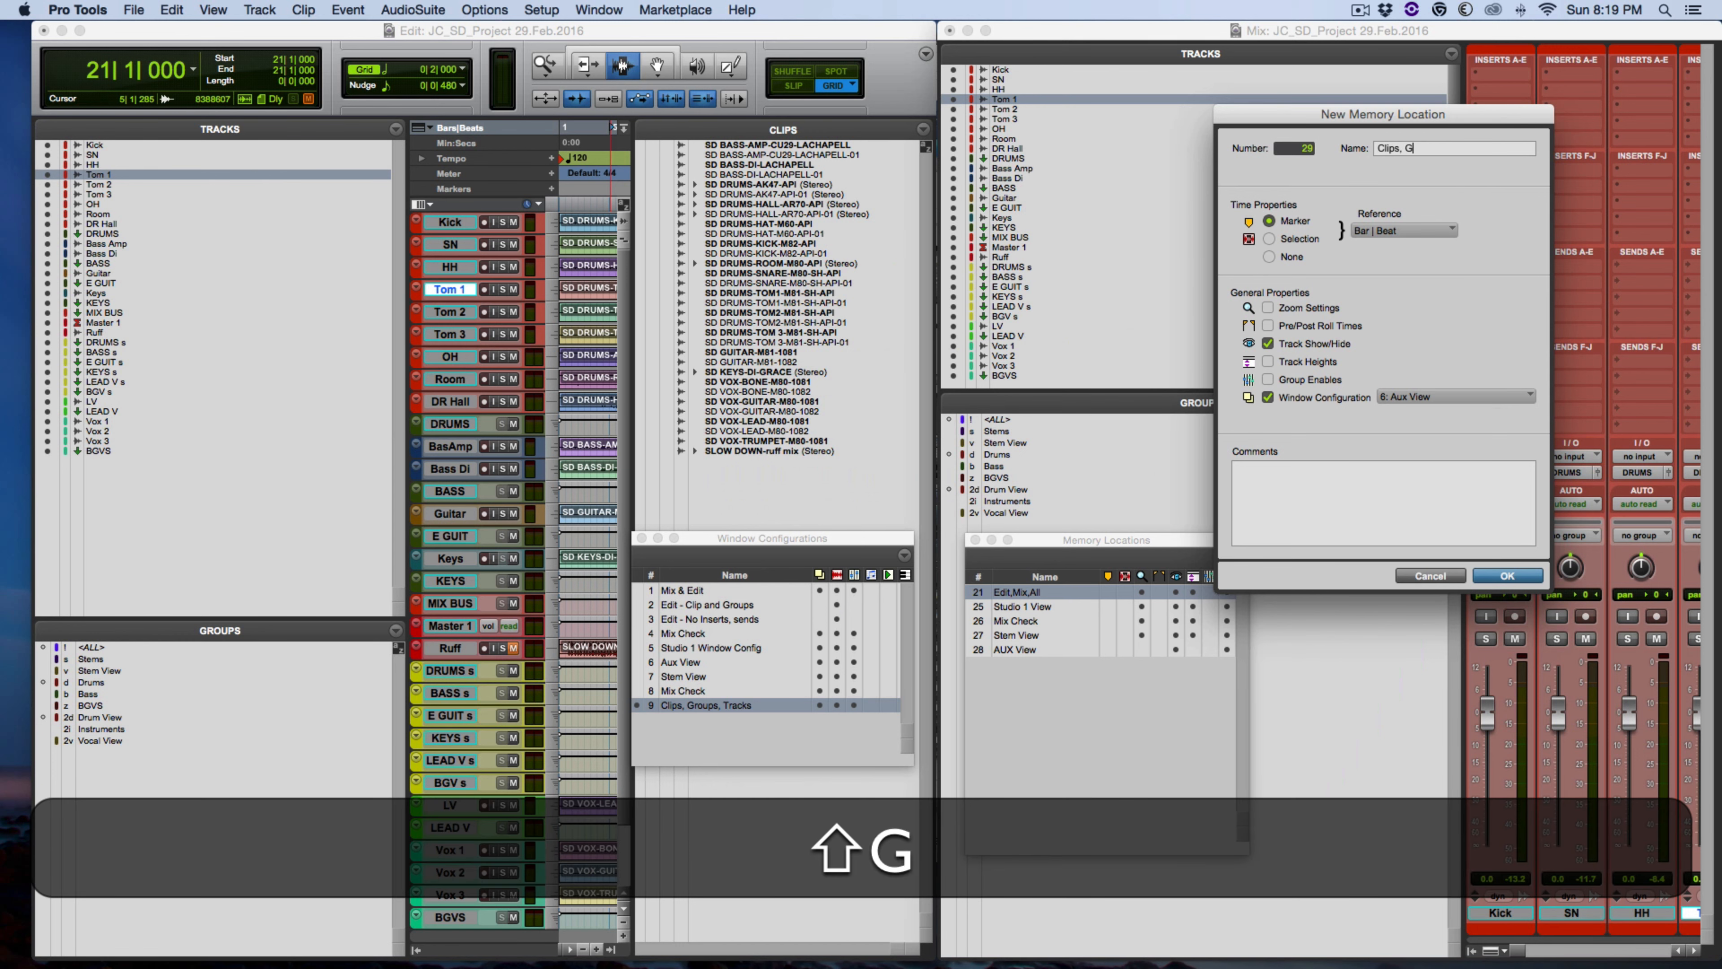
text(roups, Tracks)
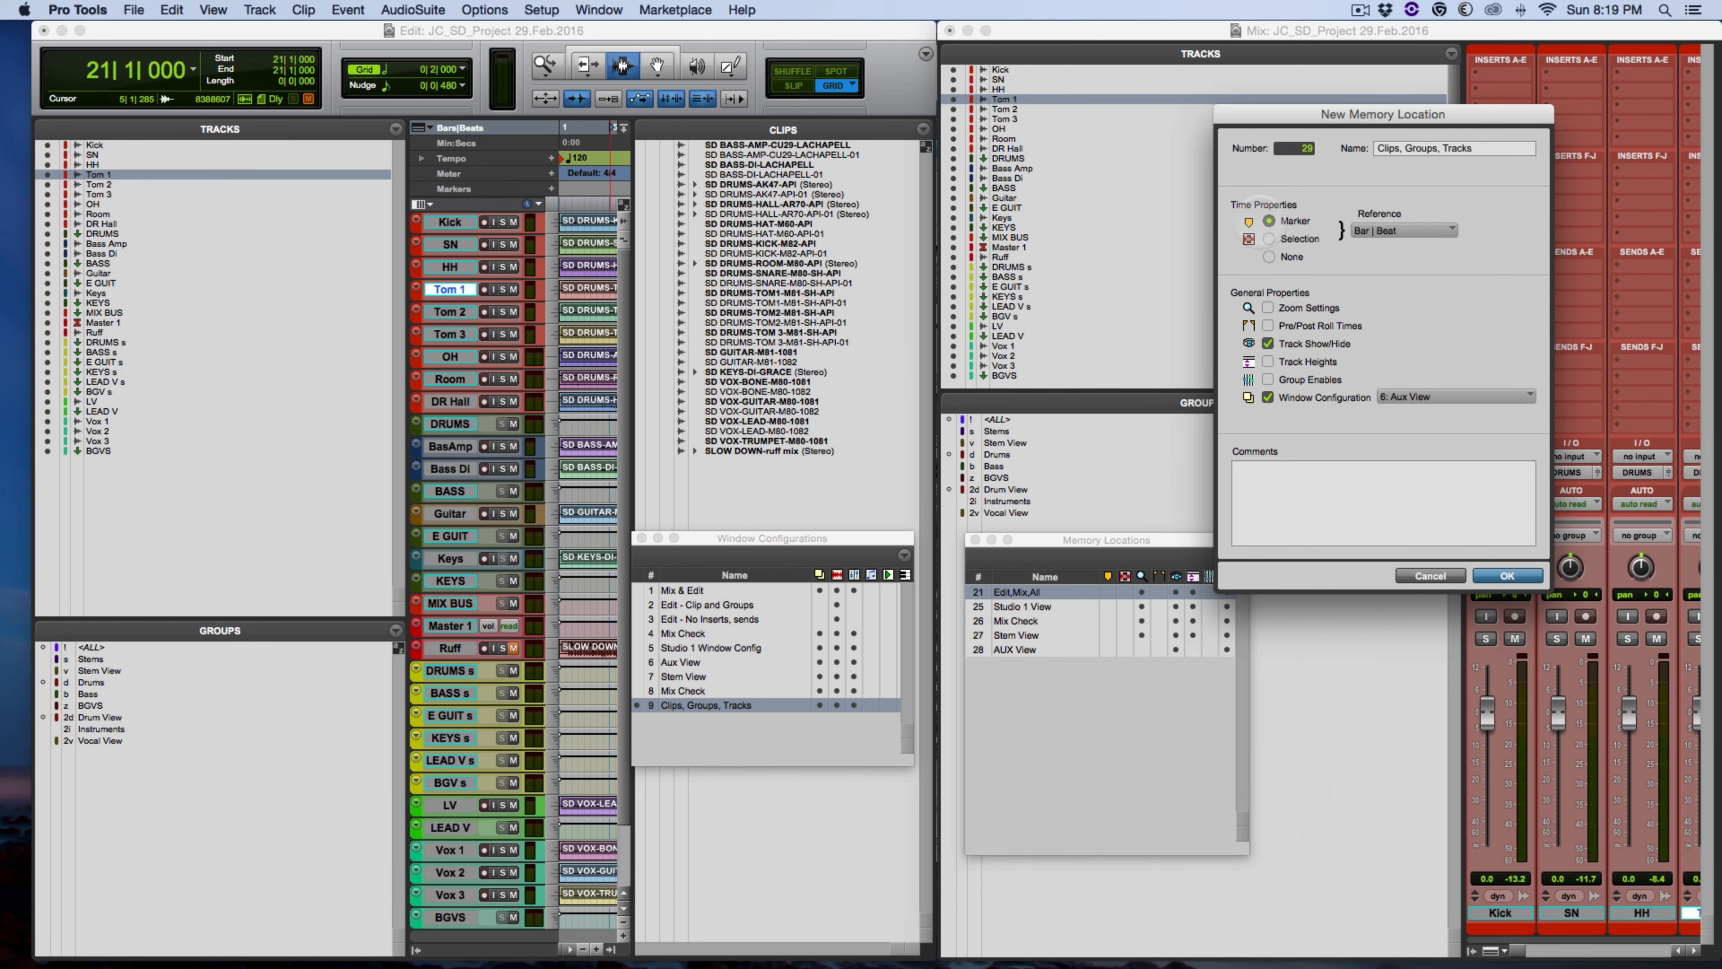
- Set the memory location's time properties to None, exclude Track Show/Hide, and link it to window configuration 9: Clips, Groups, Tracks
click(1268, 256)
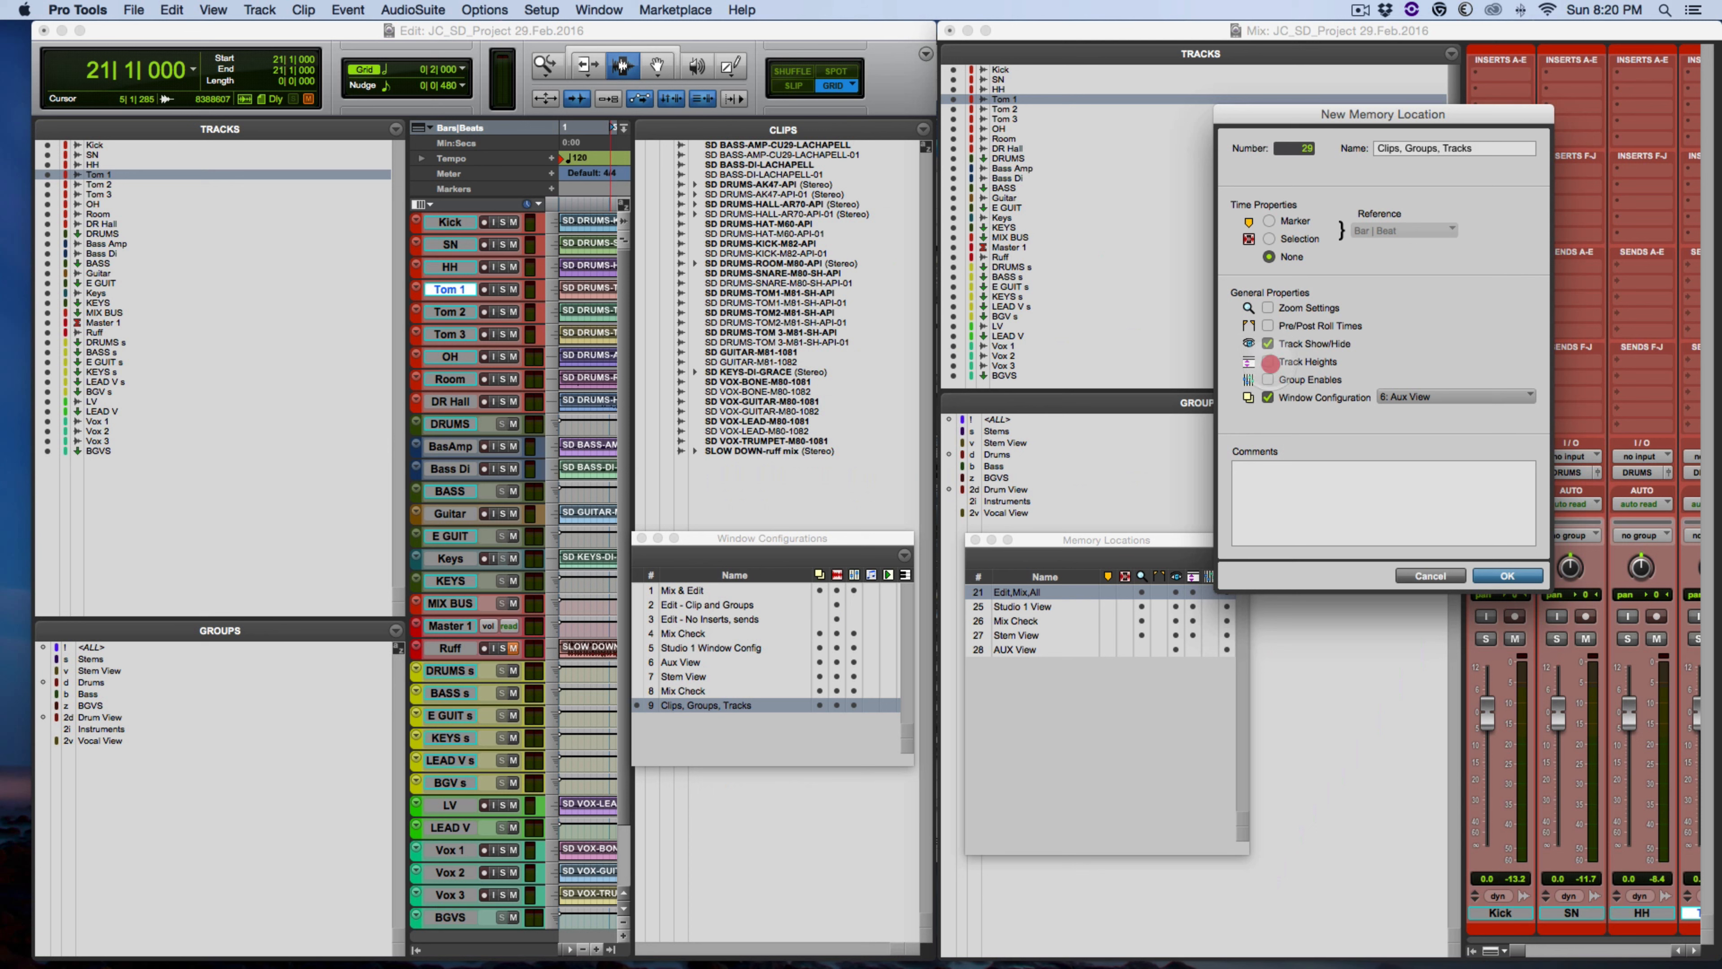
click(1268, 363)
click(1268, 363)
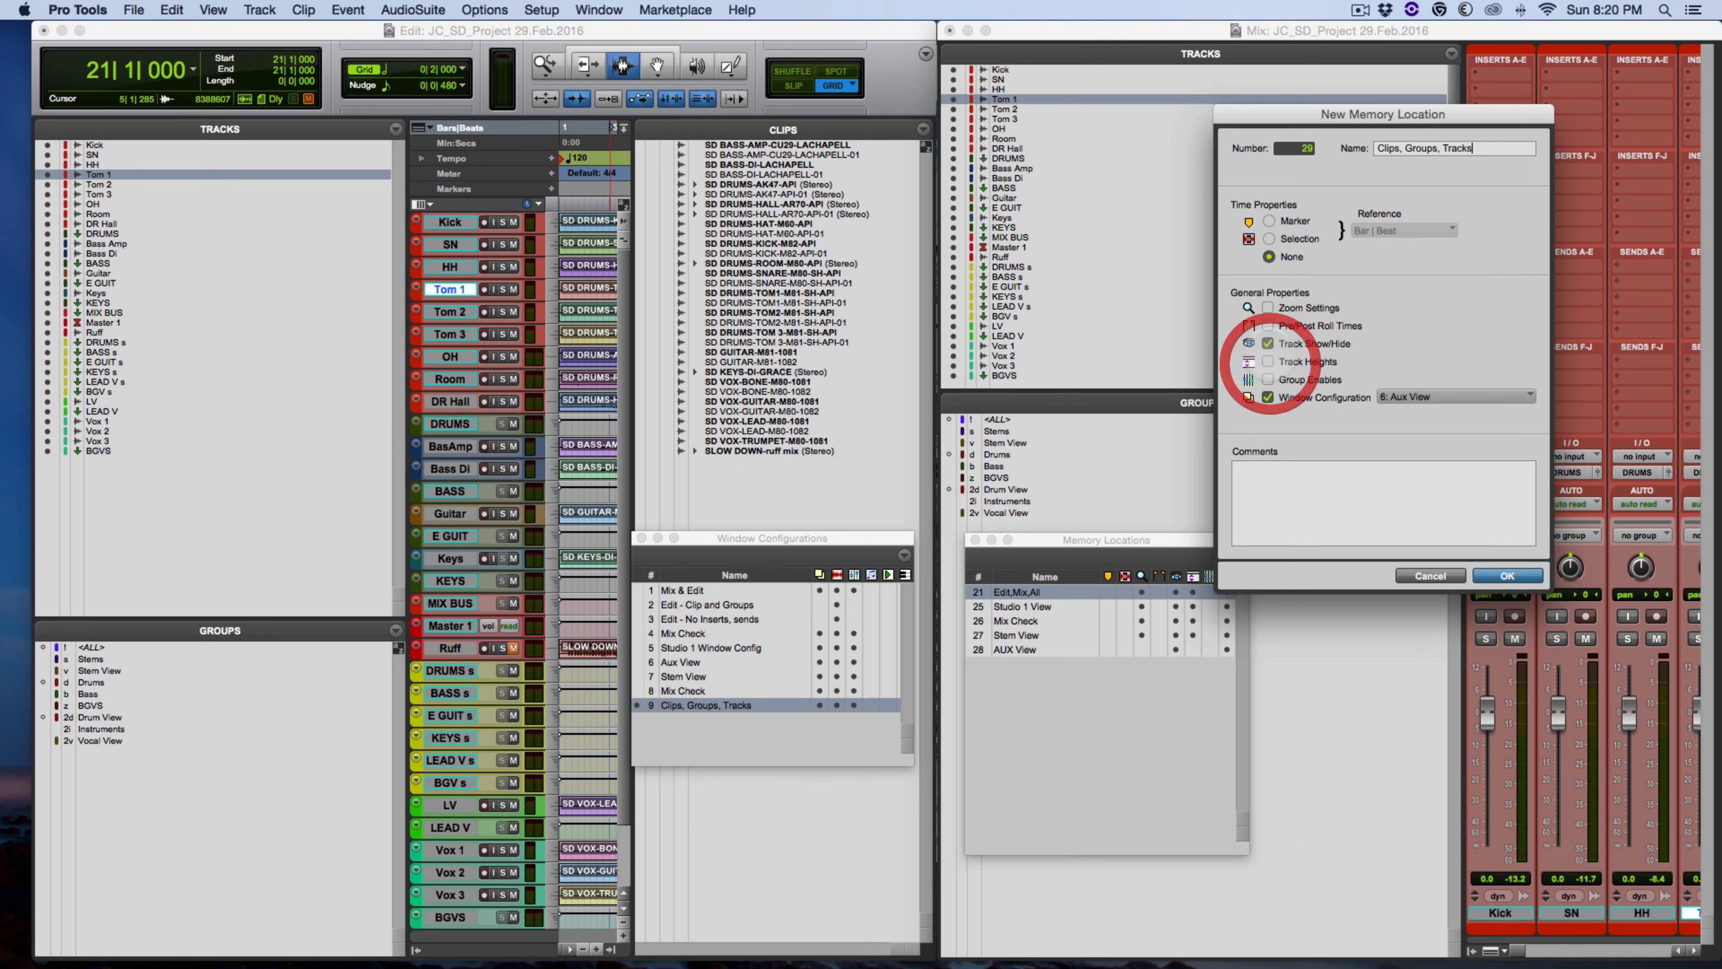
click(1267, 344)
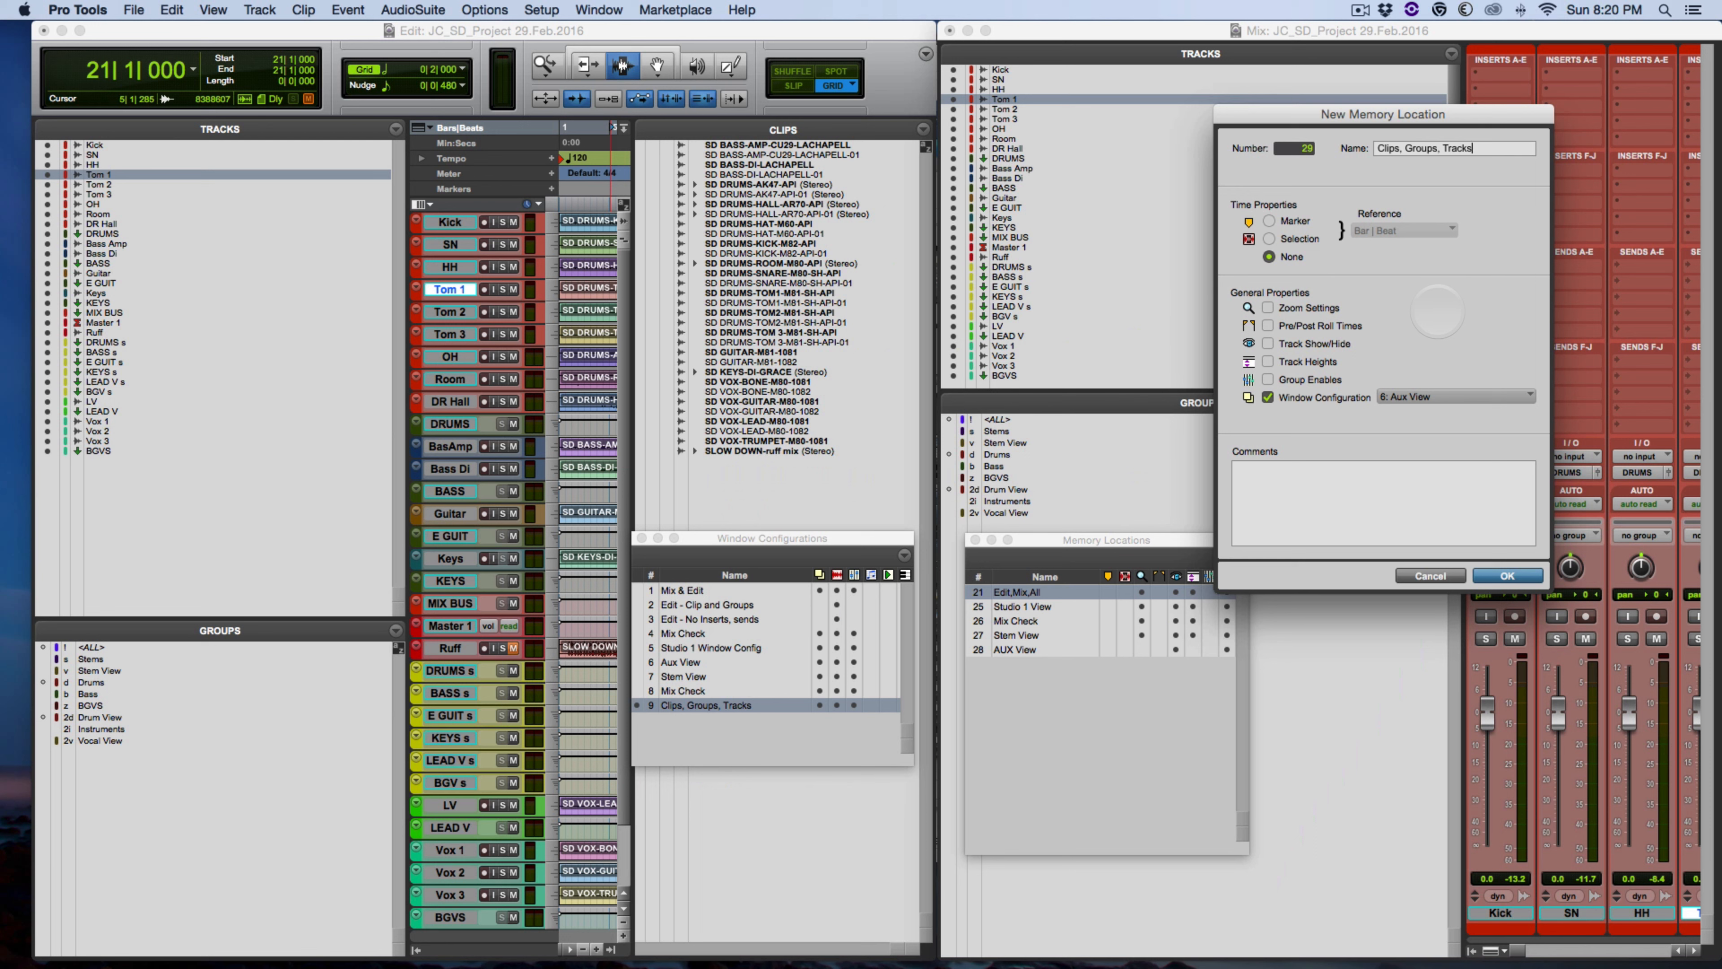
click(1268, 398)
click(1403, 397)
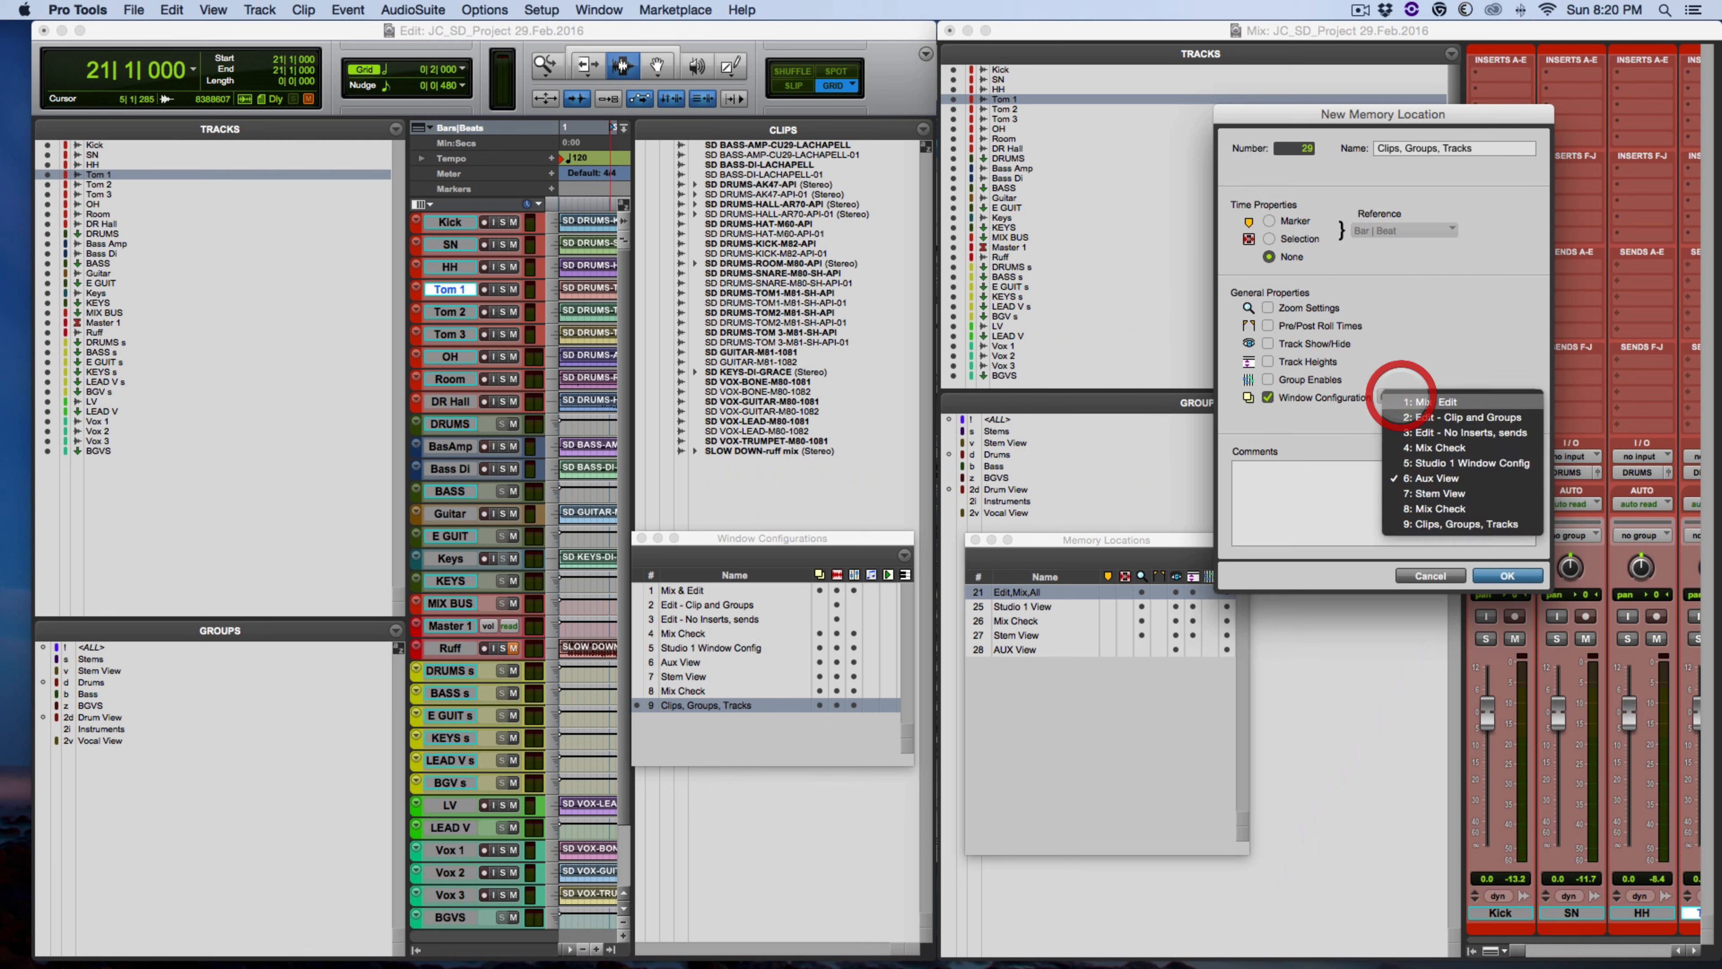
click(1431, 524)
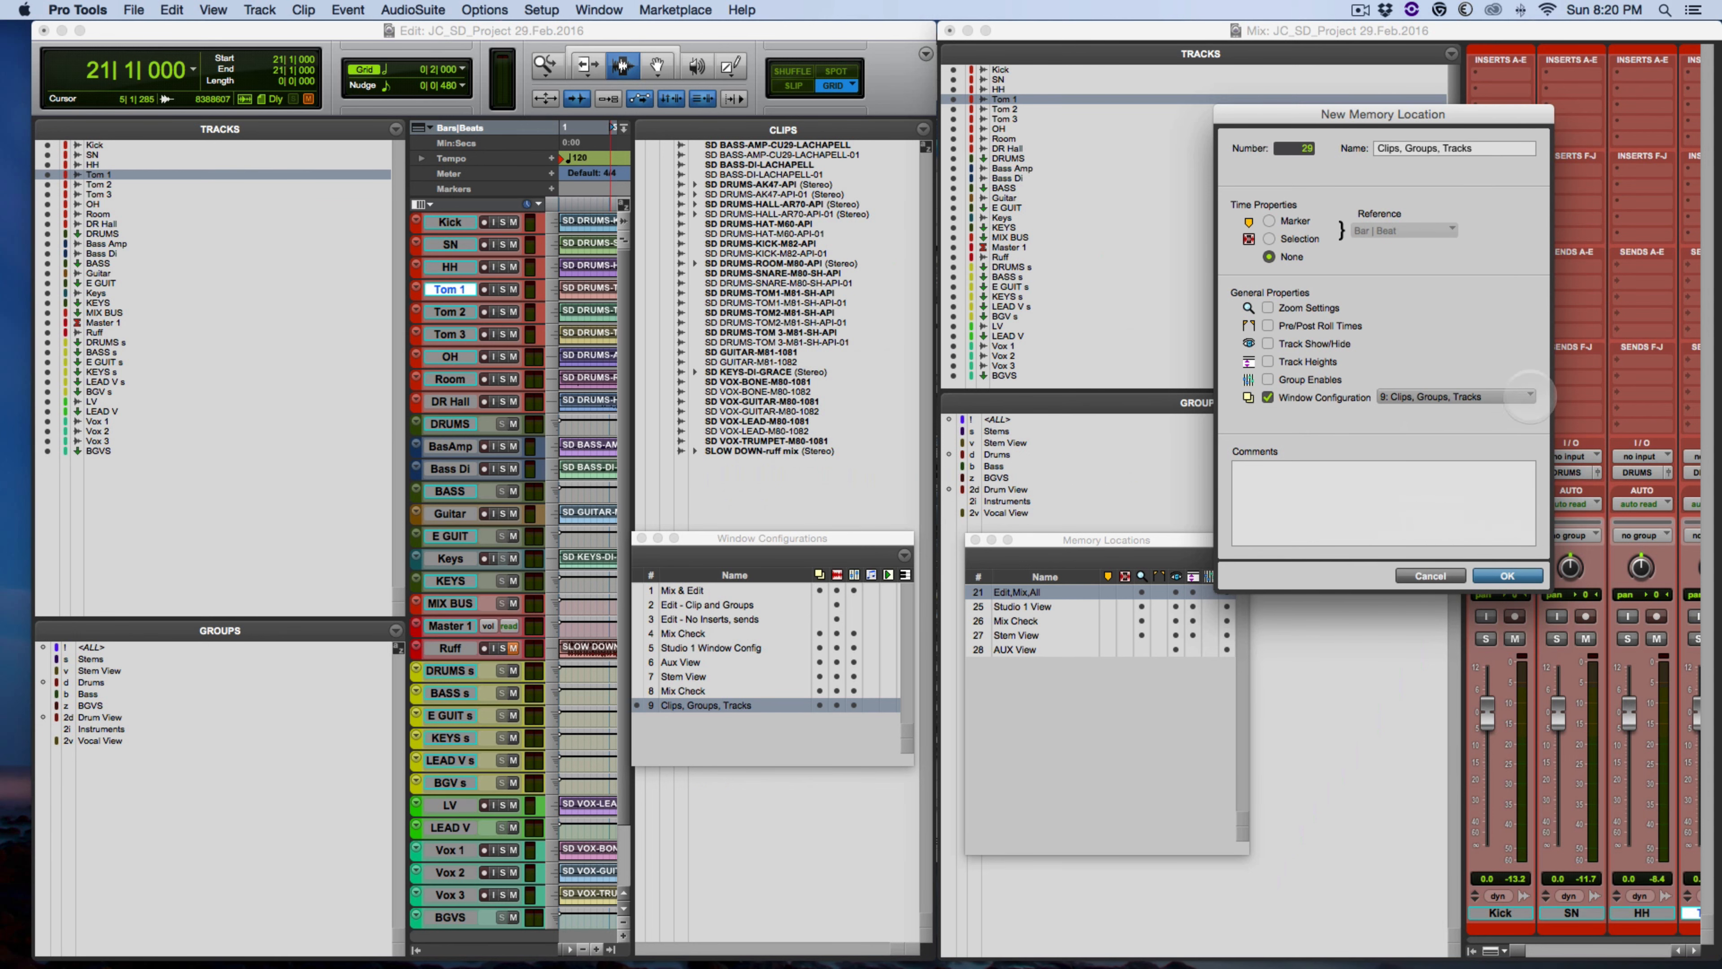
click(1507, 575)
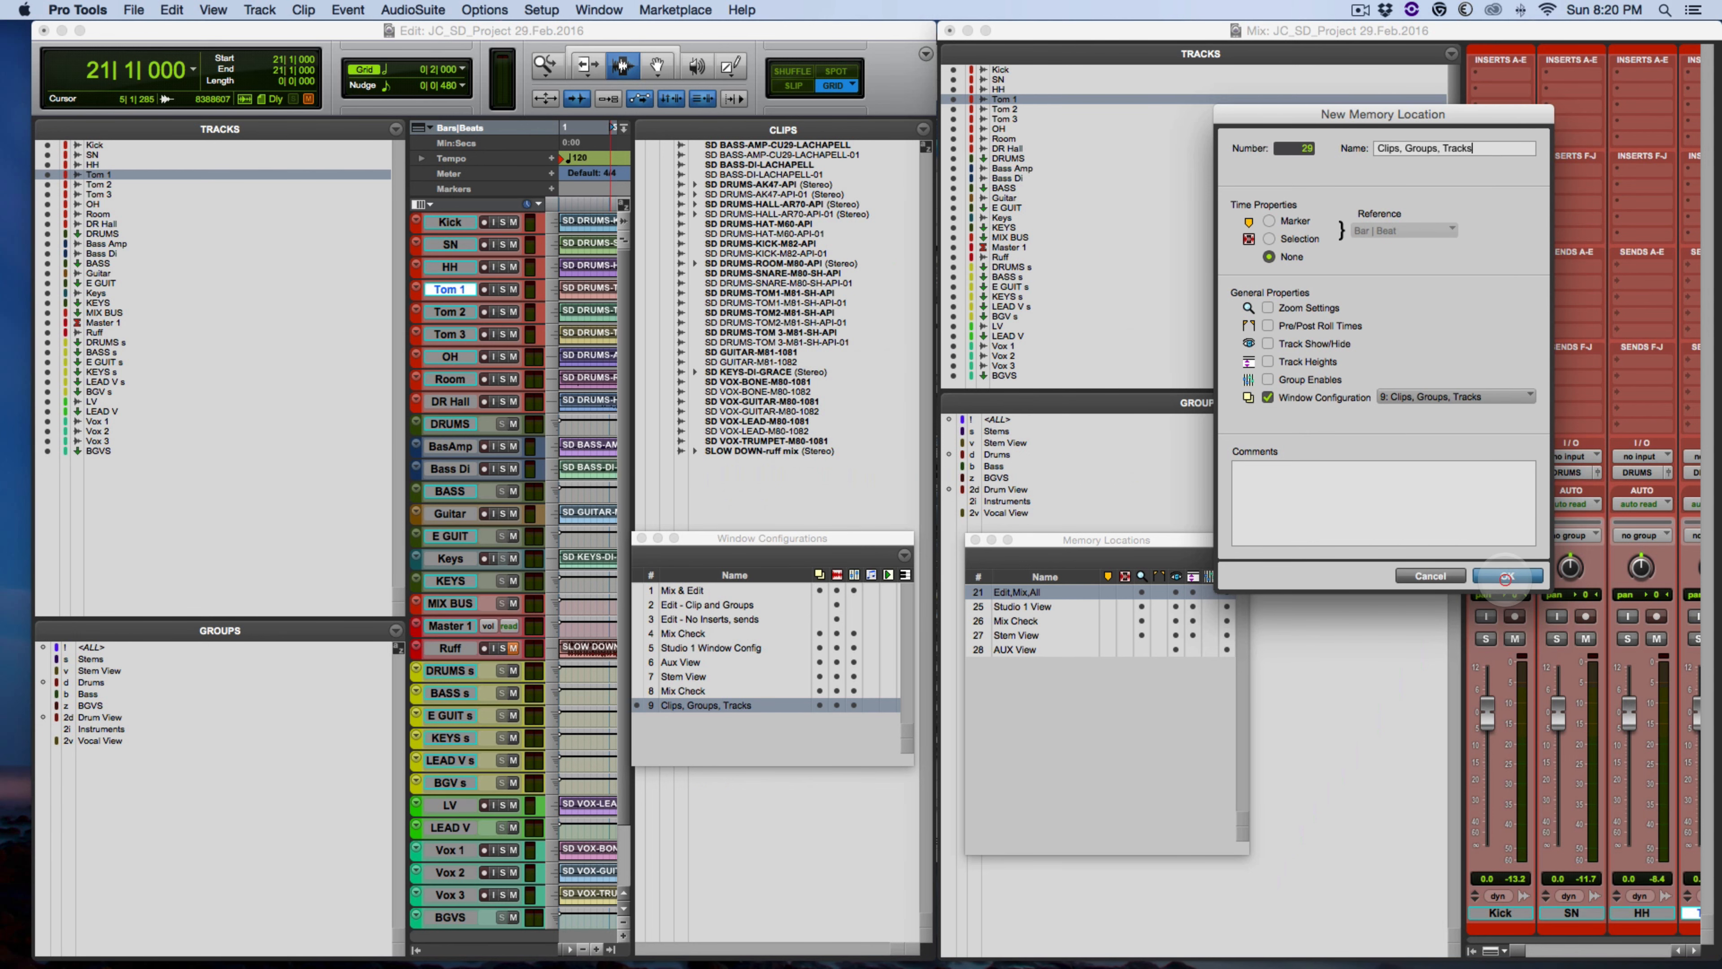
- Recall window configurations 1 to 4 one after another to view the Edit and Mix layout of each
click(684, 590)
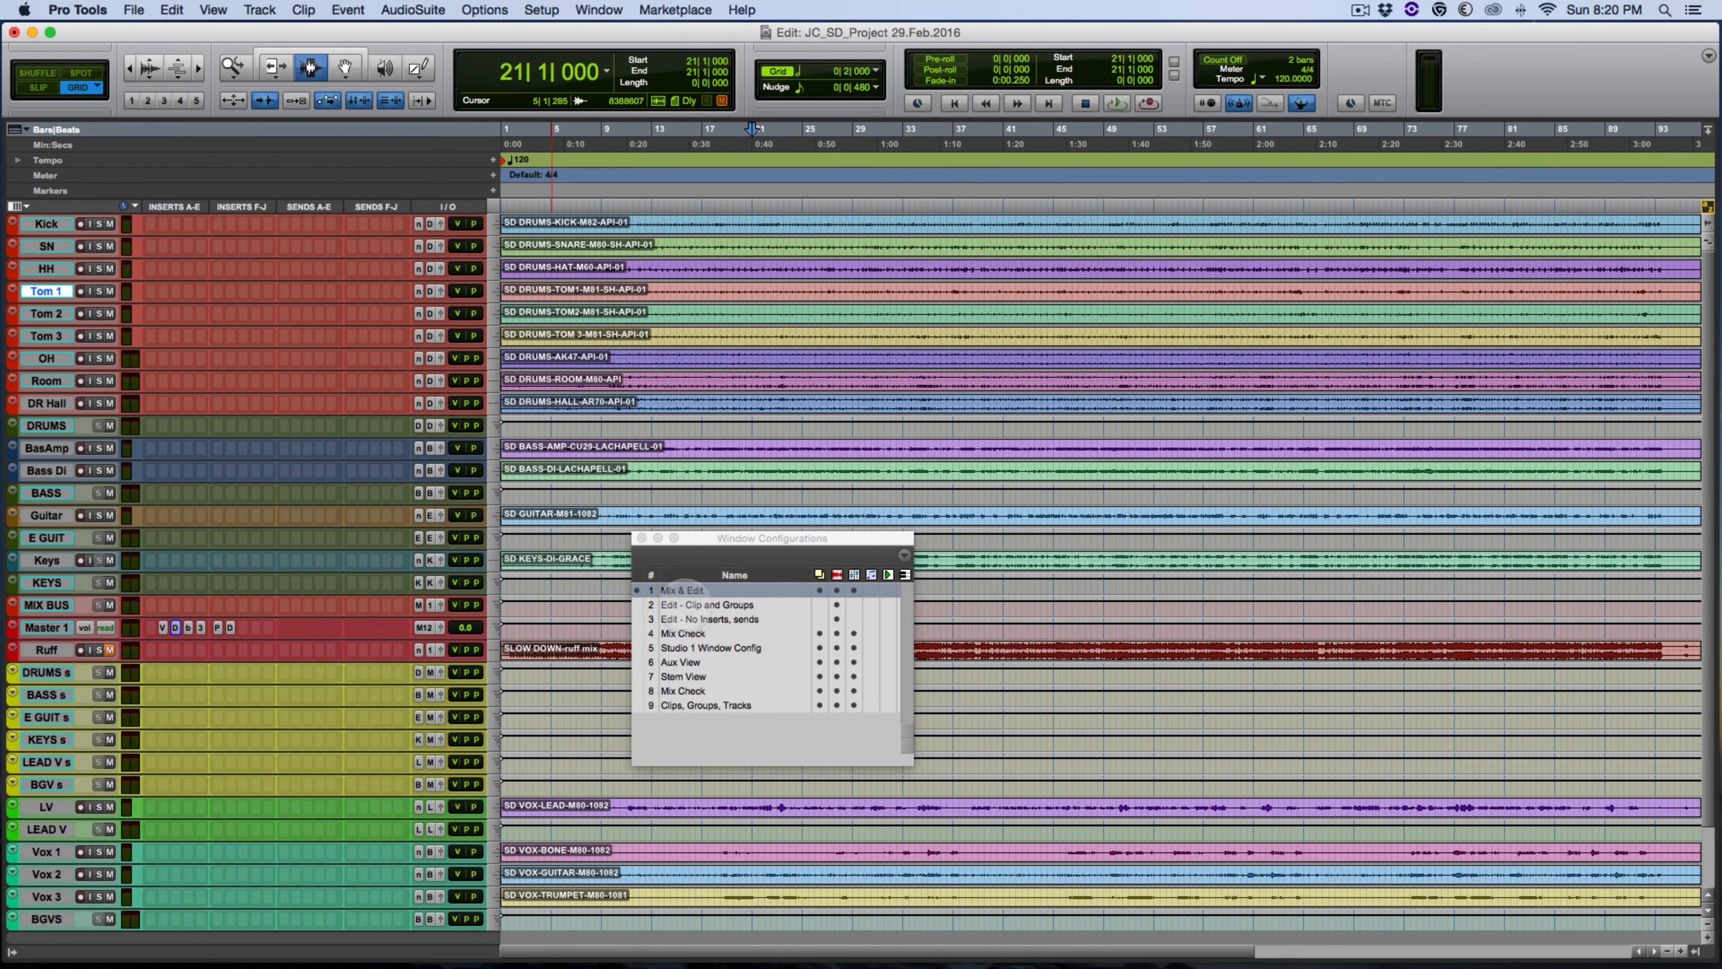
click(685, 605)
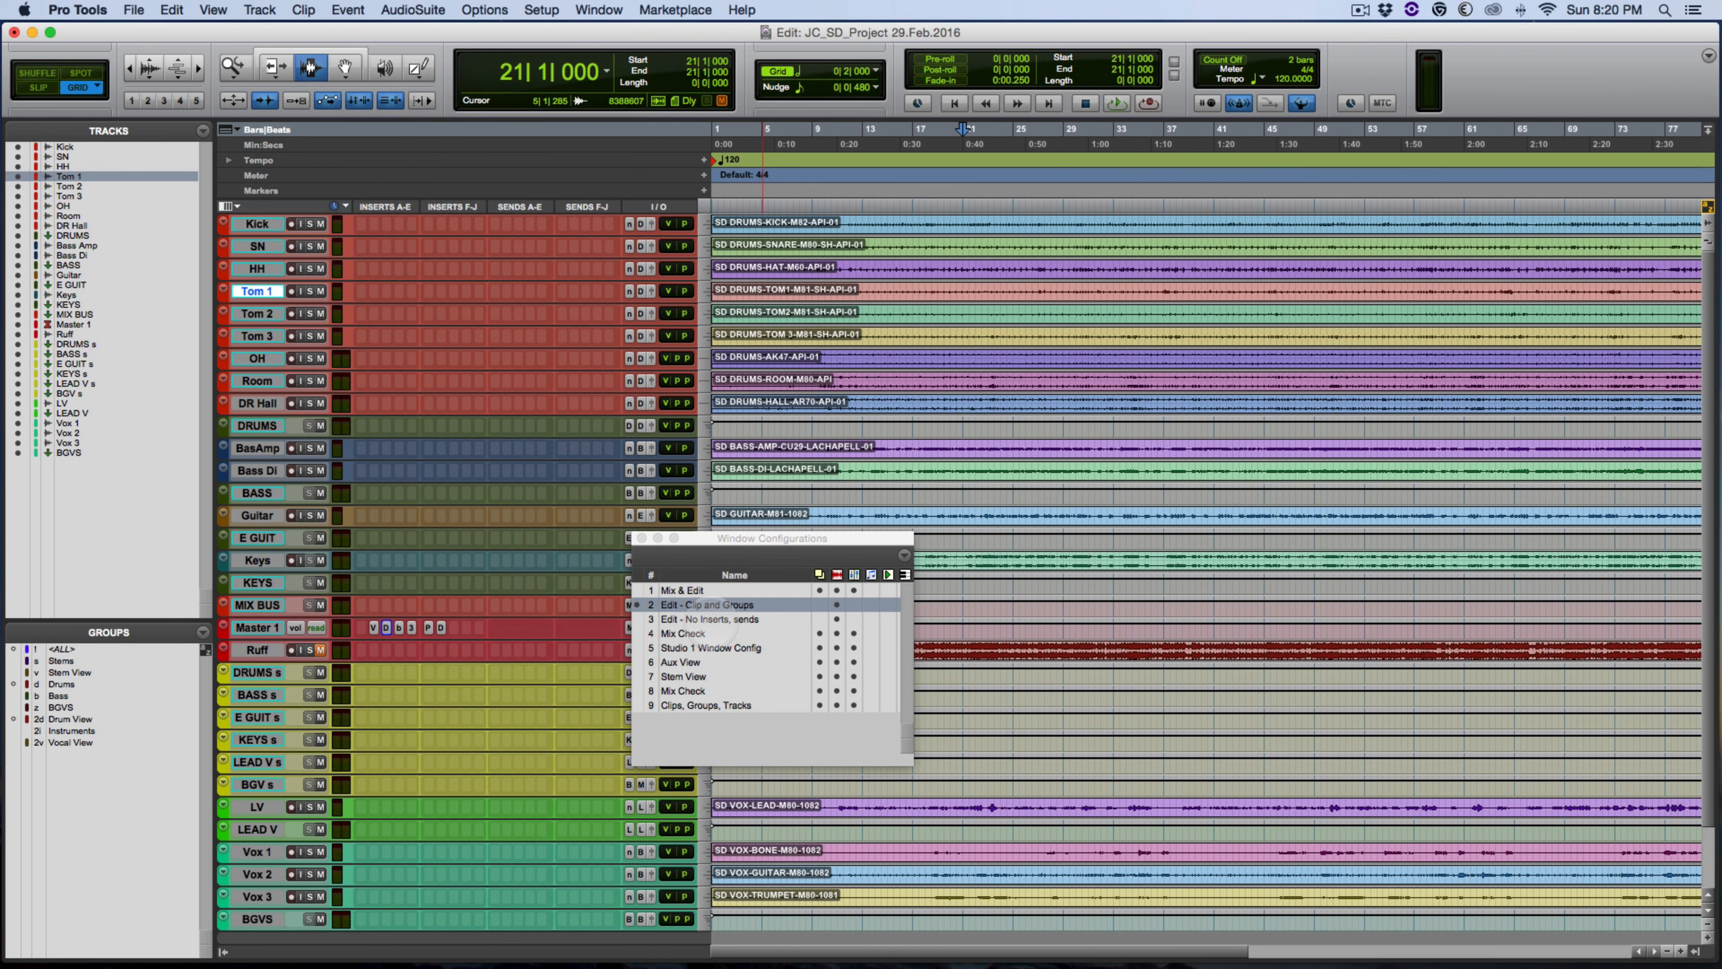
click(708, 619)
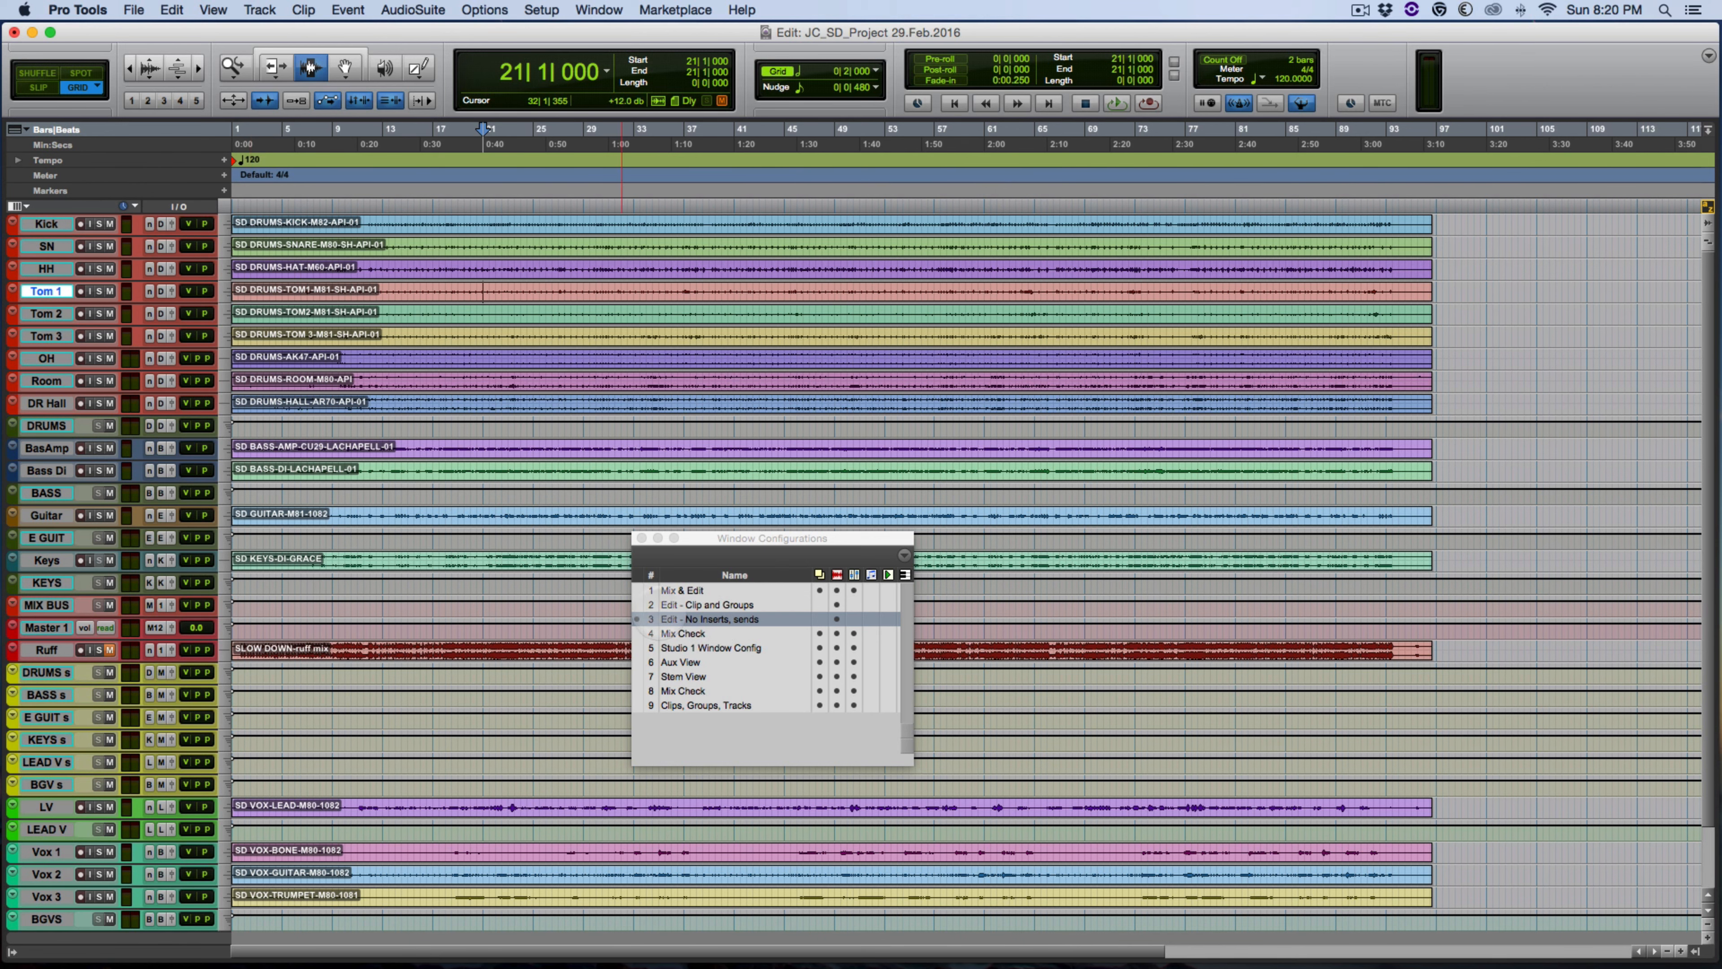
click(682, 633)
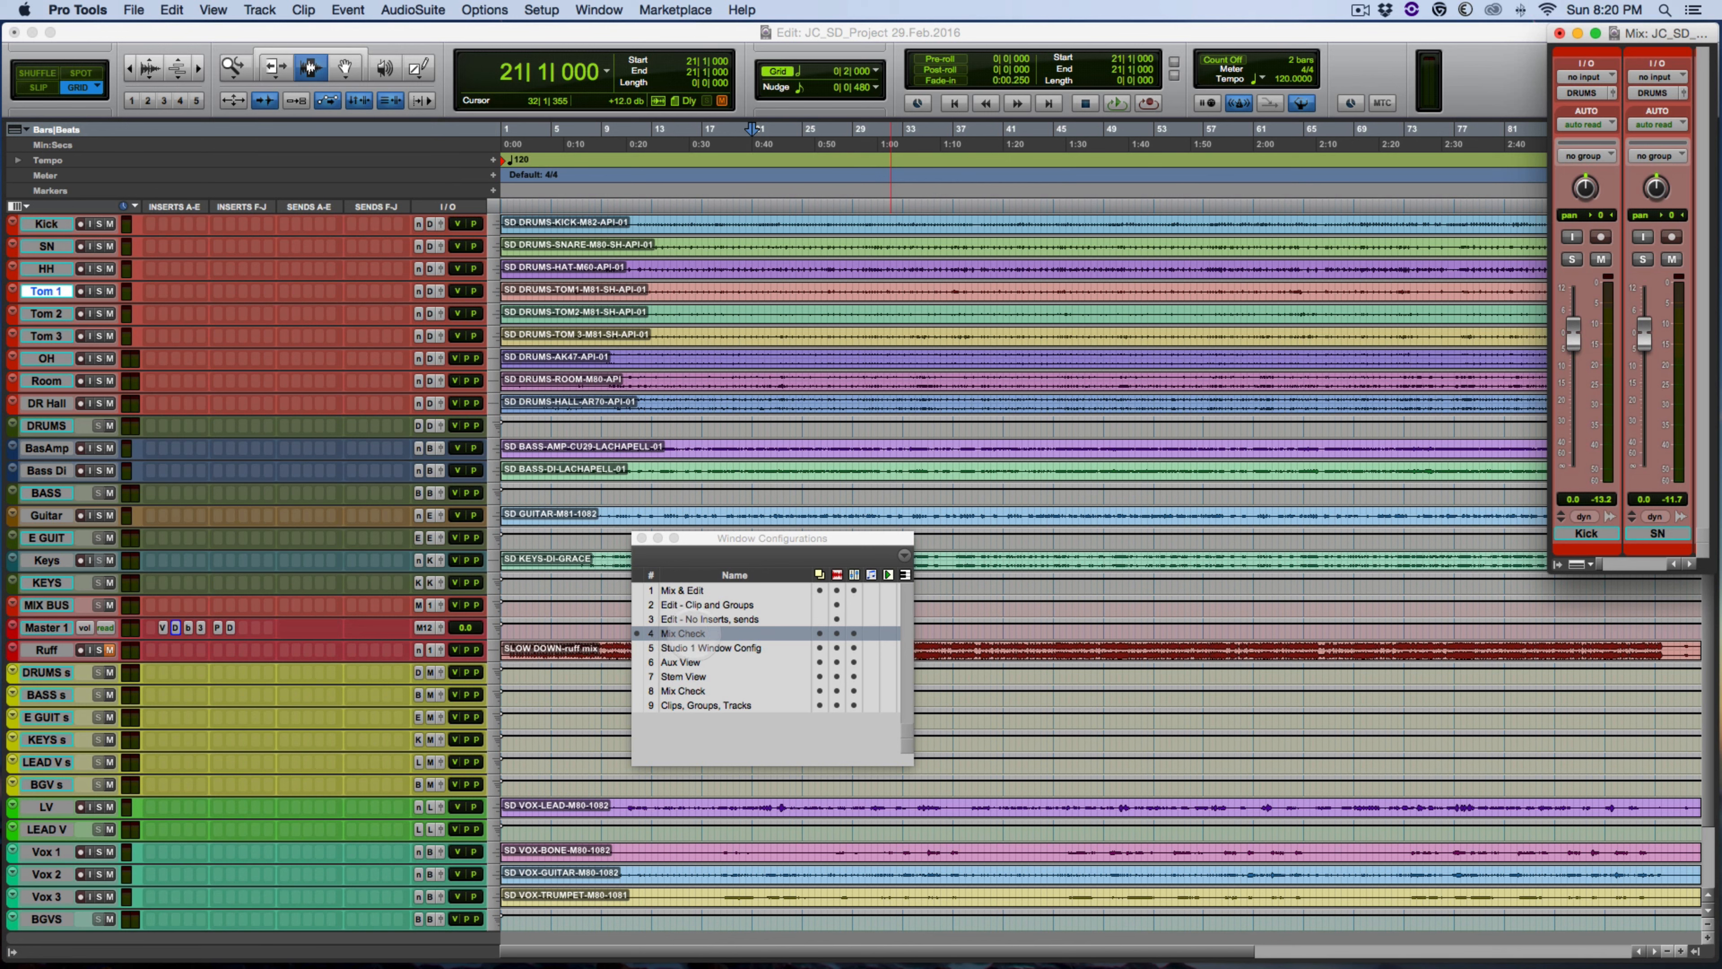
- Compare the two Mix Check window configurations, 8 and 4, and delete configuration 5, Studio 1 Window Config
key(alt)
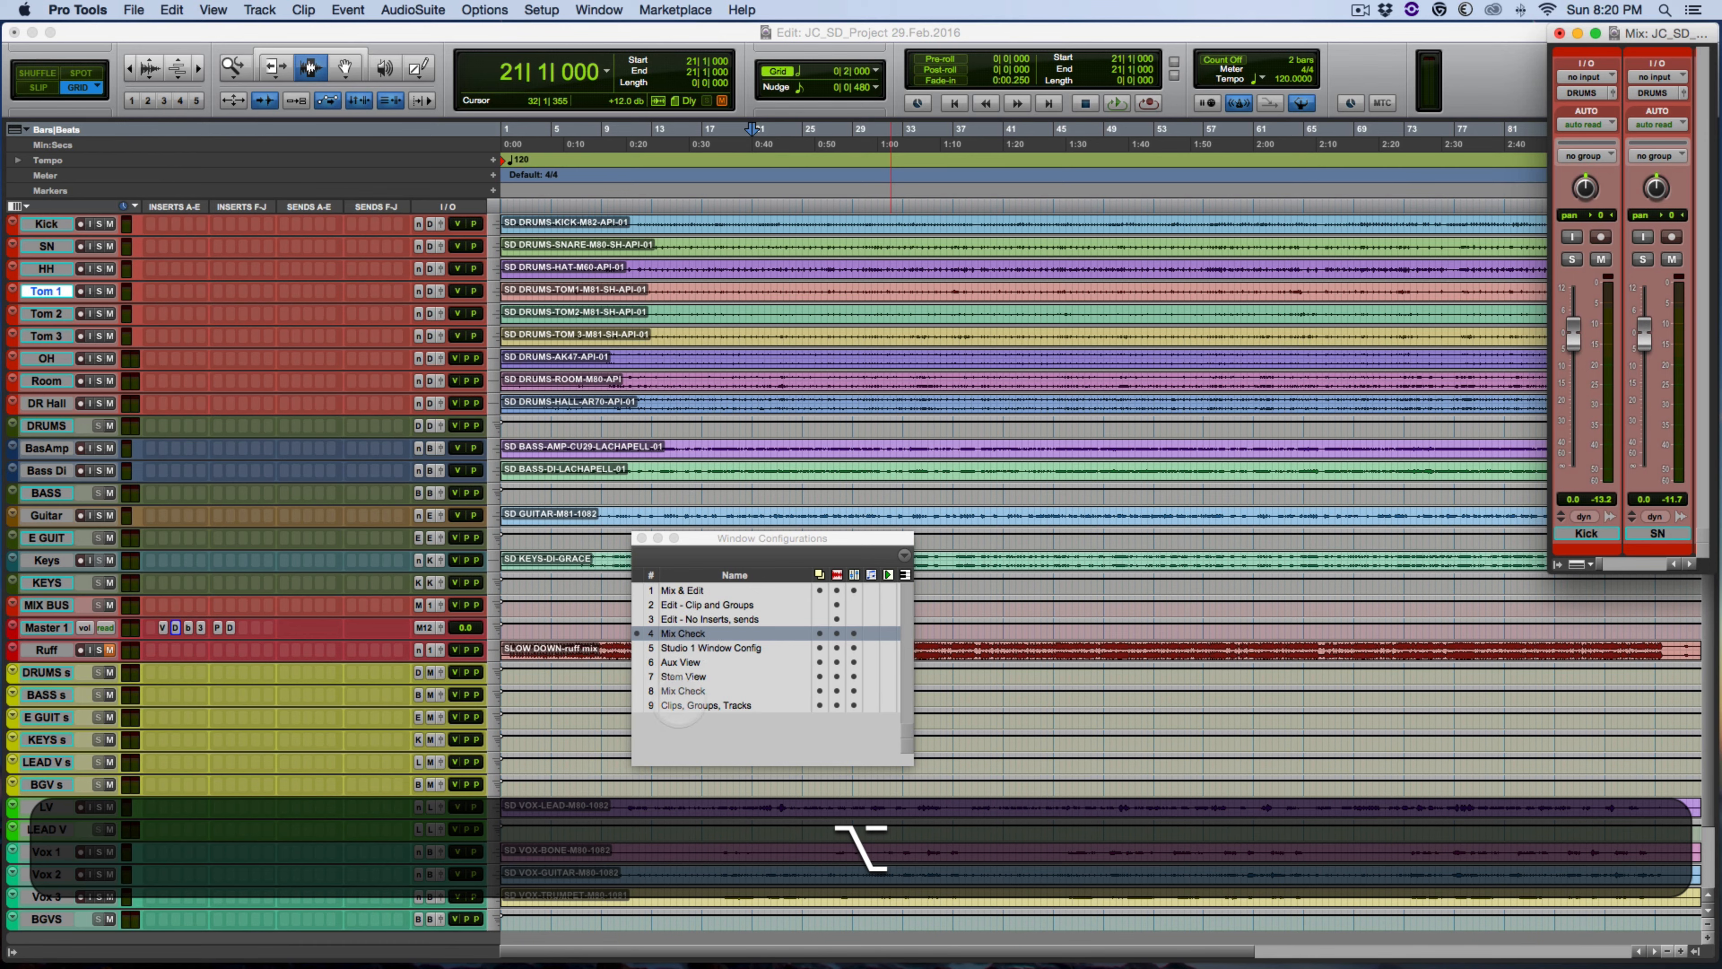
click(681, 692)
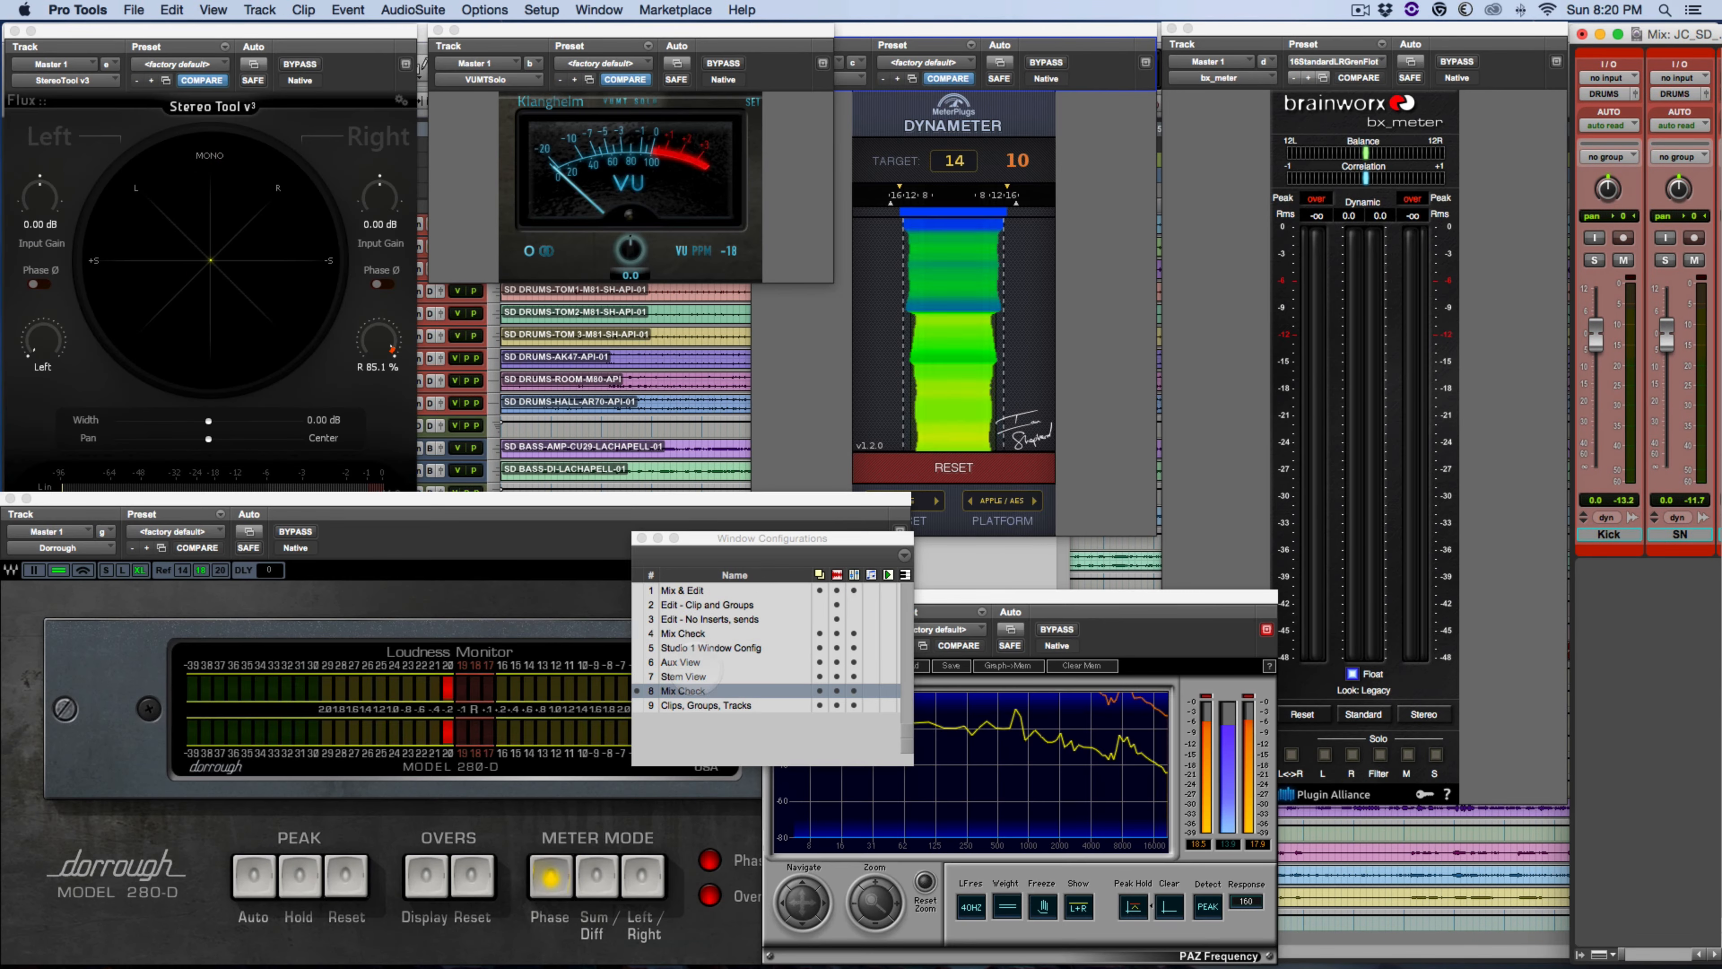
click(684, 634)
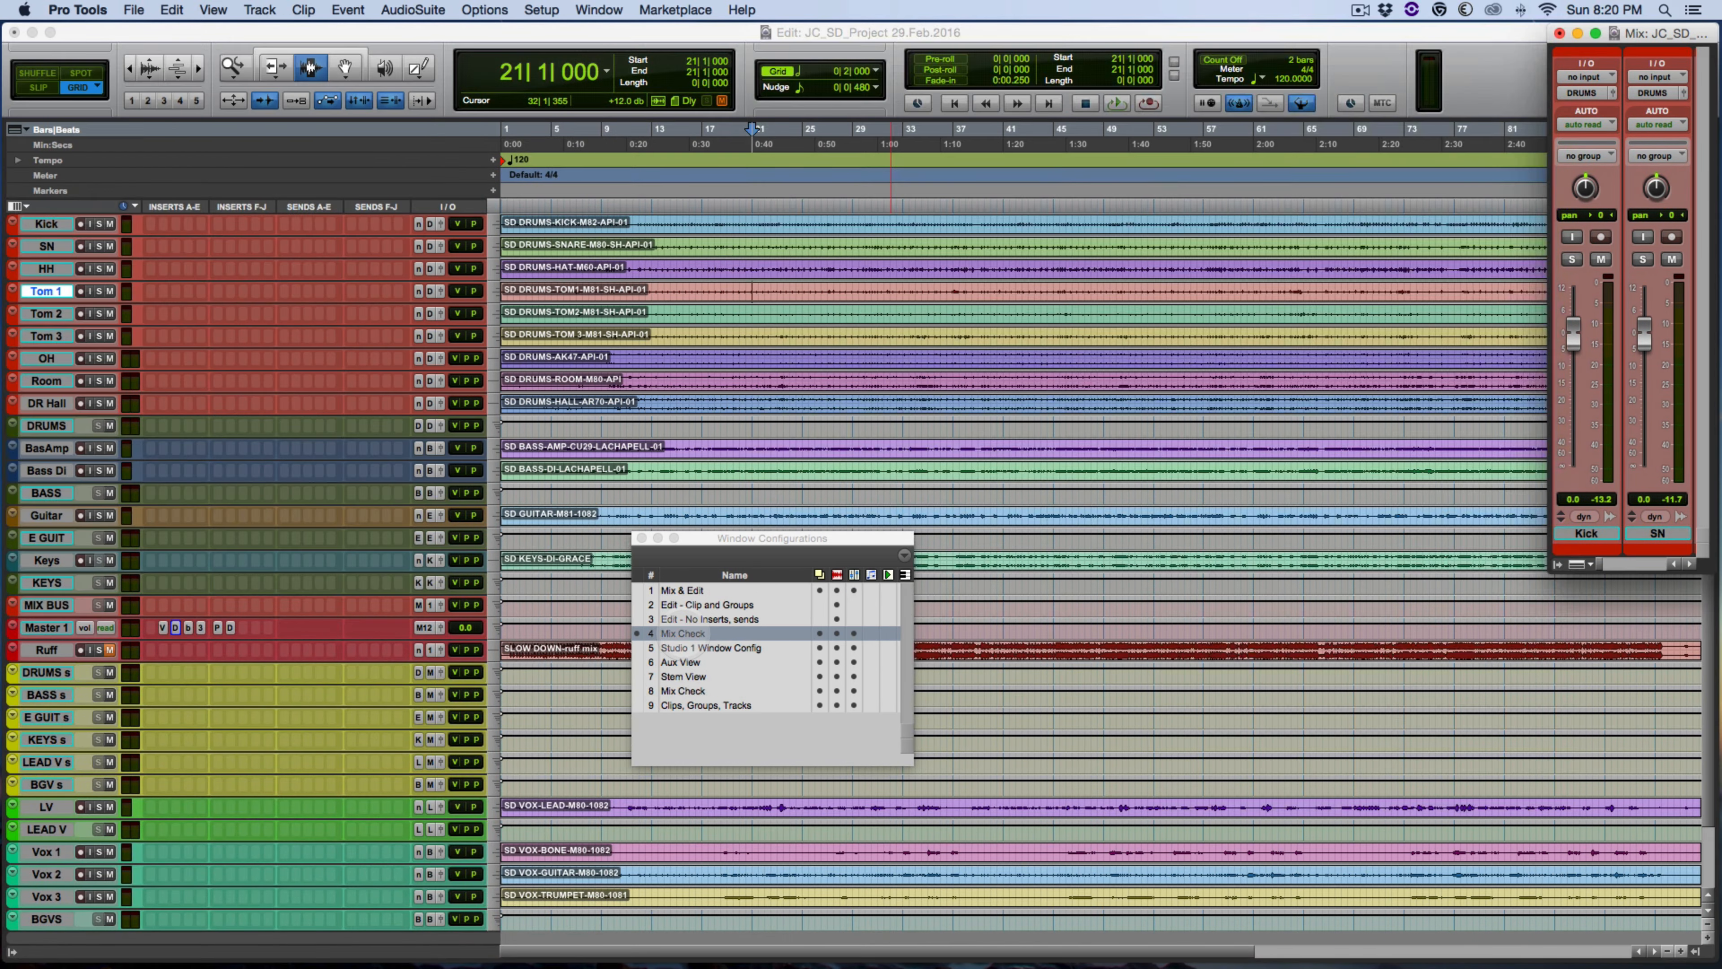
key(alt)
alt+click(692, 648)
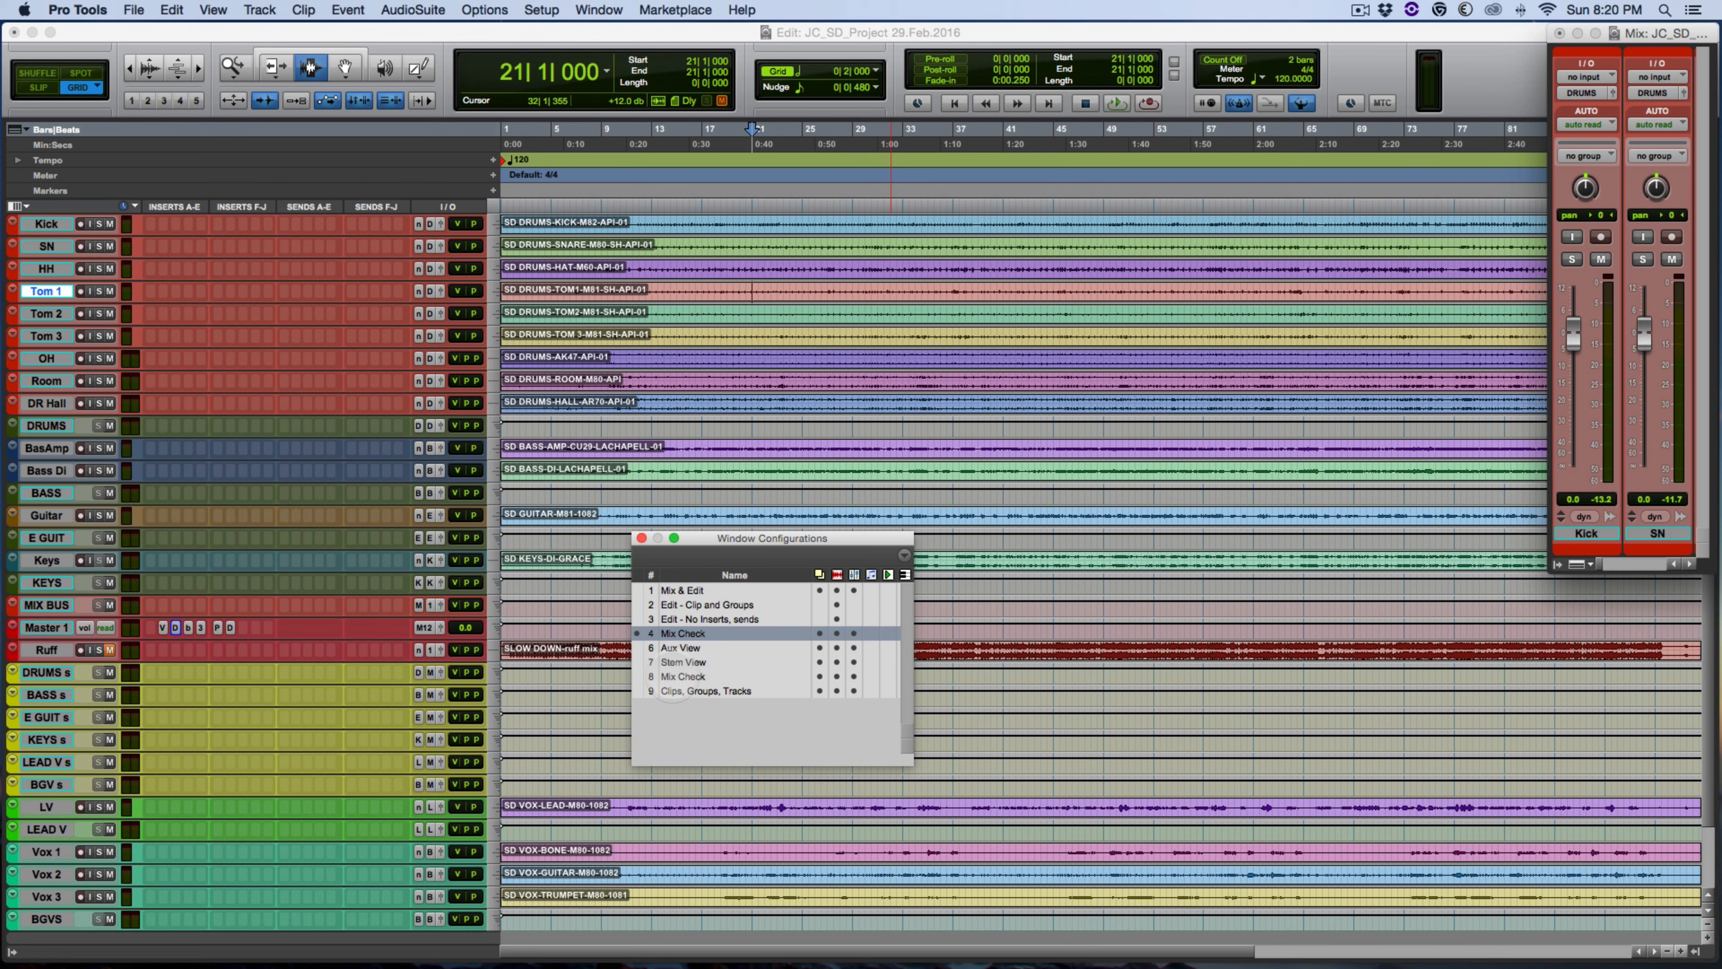
- Recall Mix Check window configuration 8 and play the session briefly to check the metering plug-ins and mixer channels
click(678, 677)
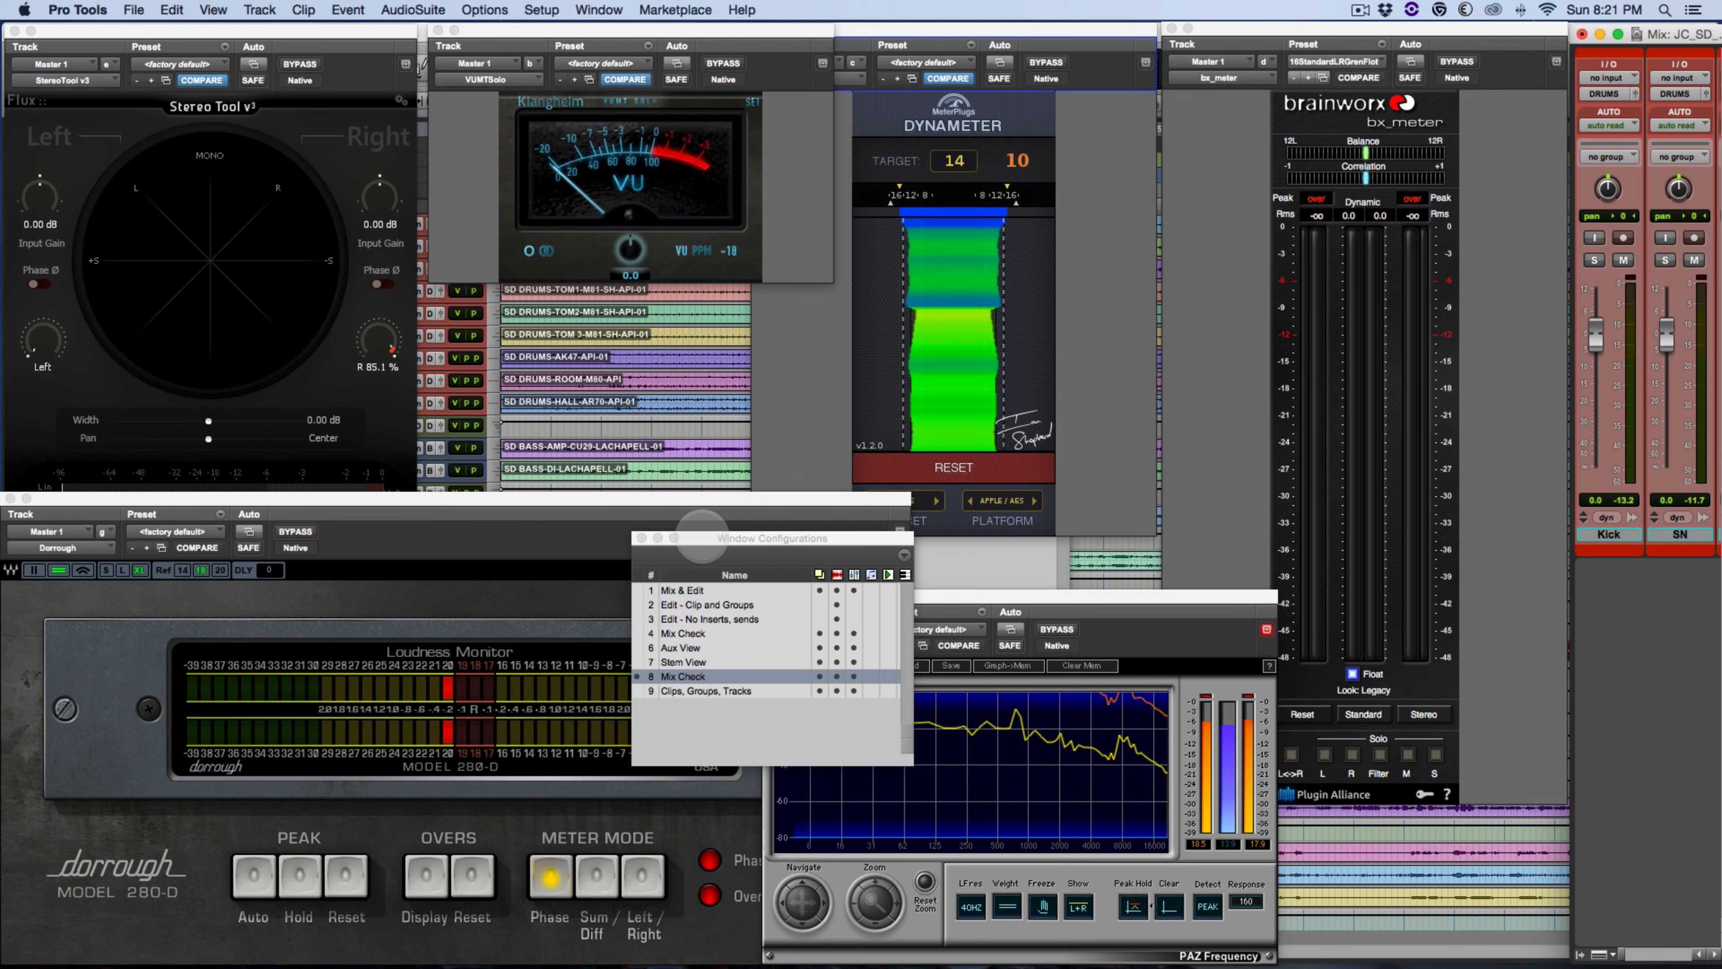
drag(702, 537, 885, 586)
key(space)
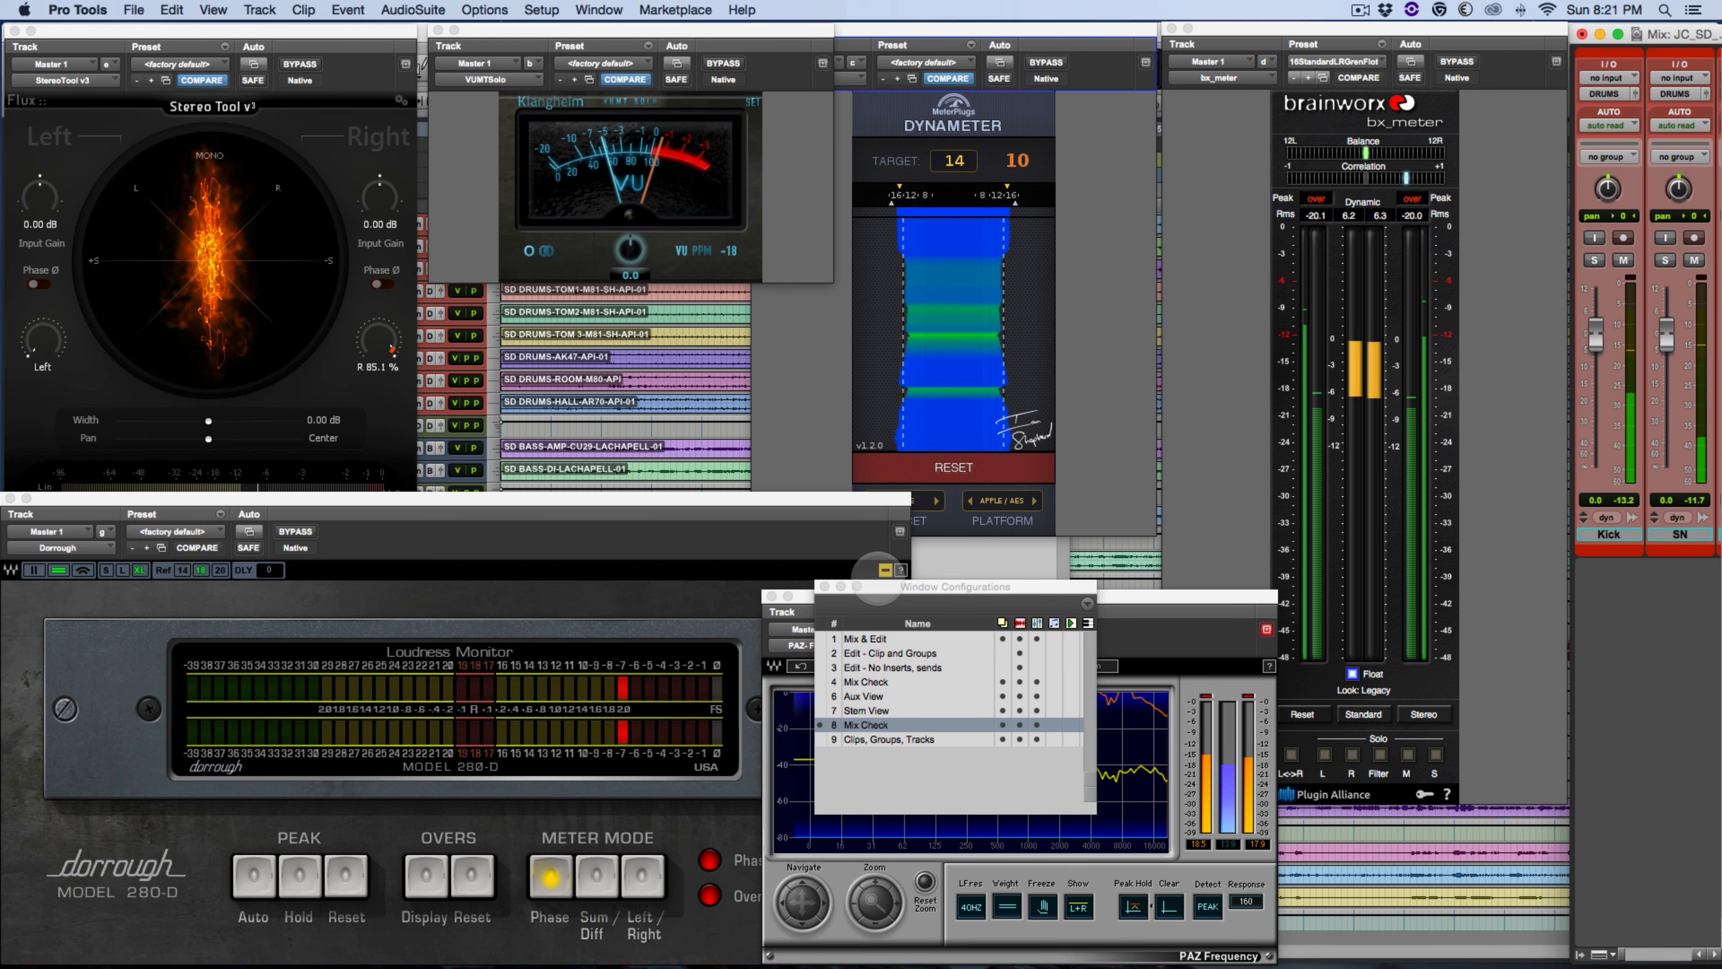
key(space)
scroll(1674, 481, right, 20)
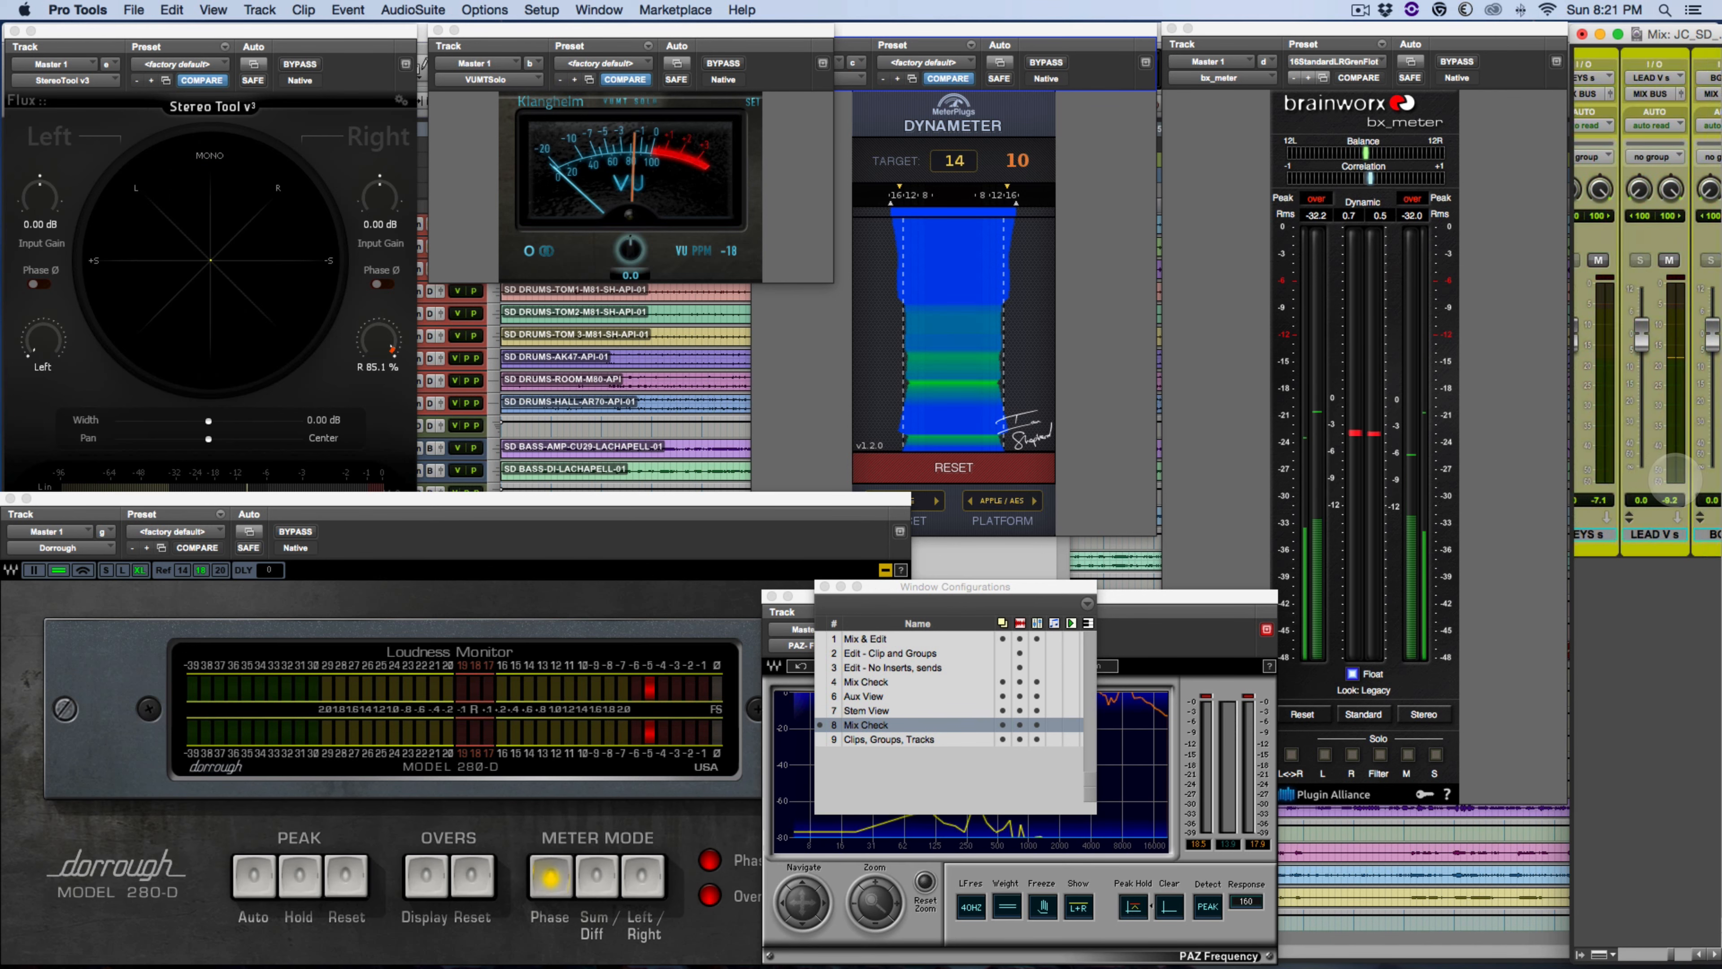
scroll(1674, 479, left, 20)
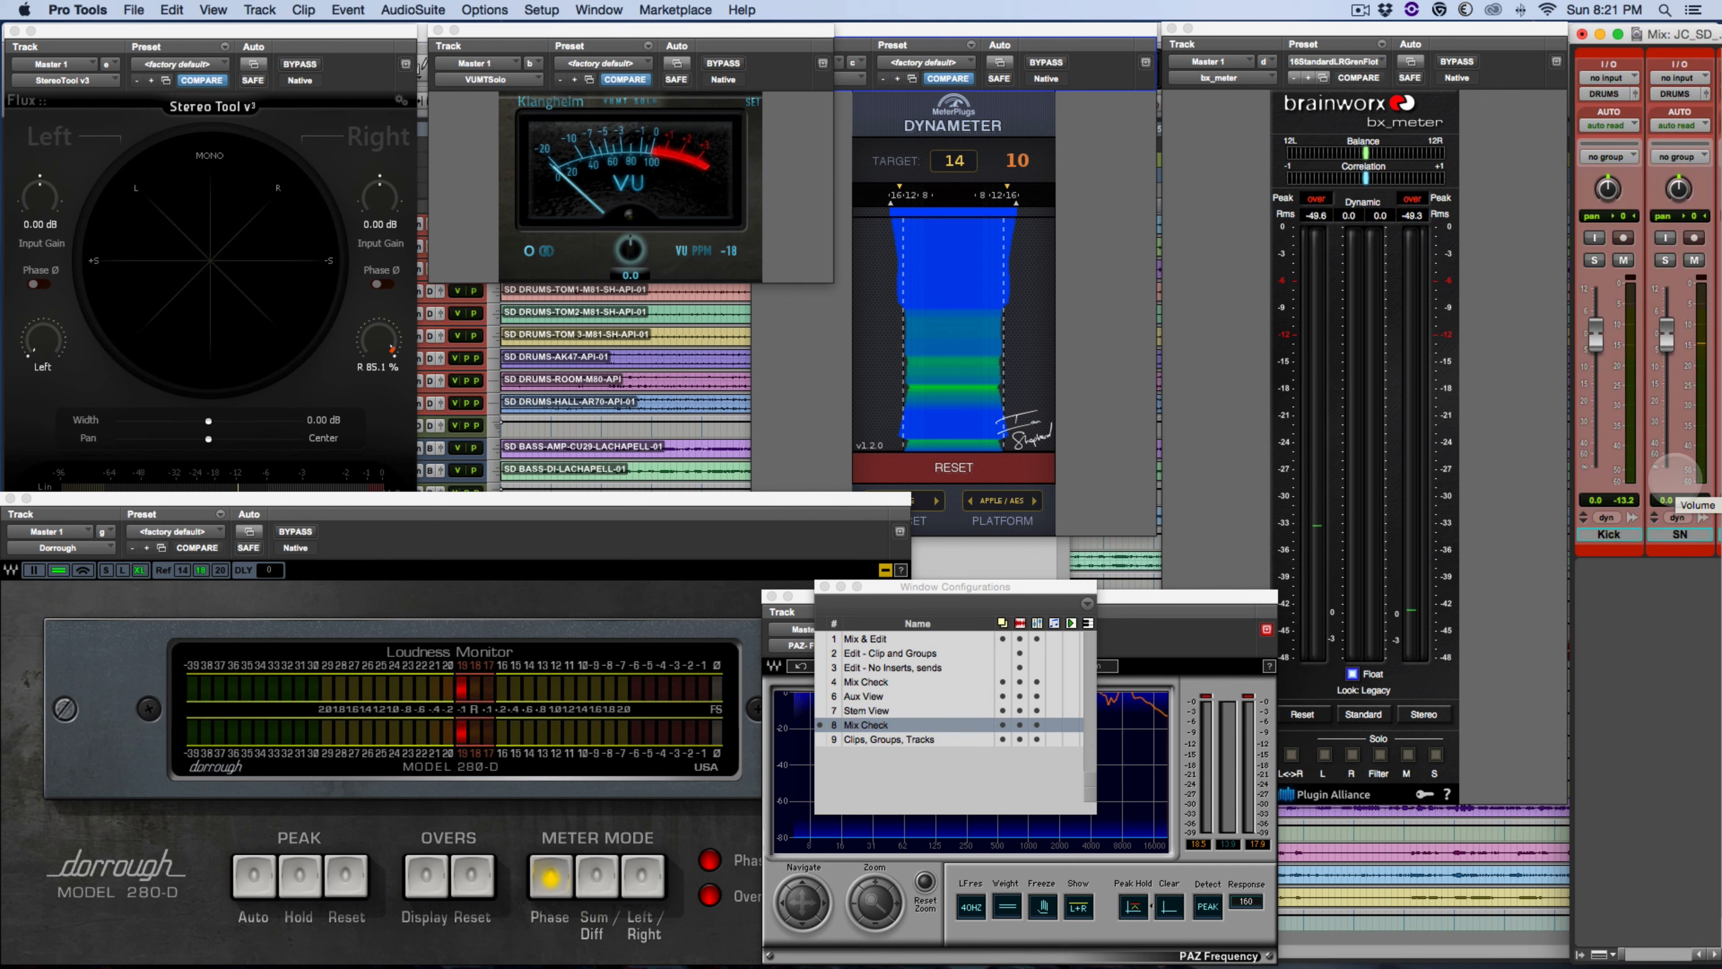
- Recall window configuration 9, Clips, Groups, Tracks, and place the Window Configurations list beside the Memory Locations list
scroll(1674, 478, right, 20)
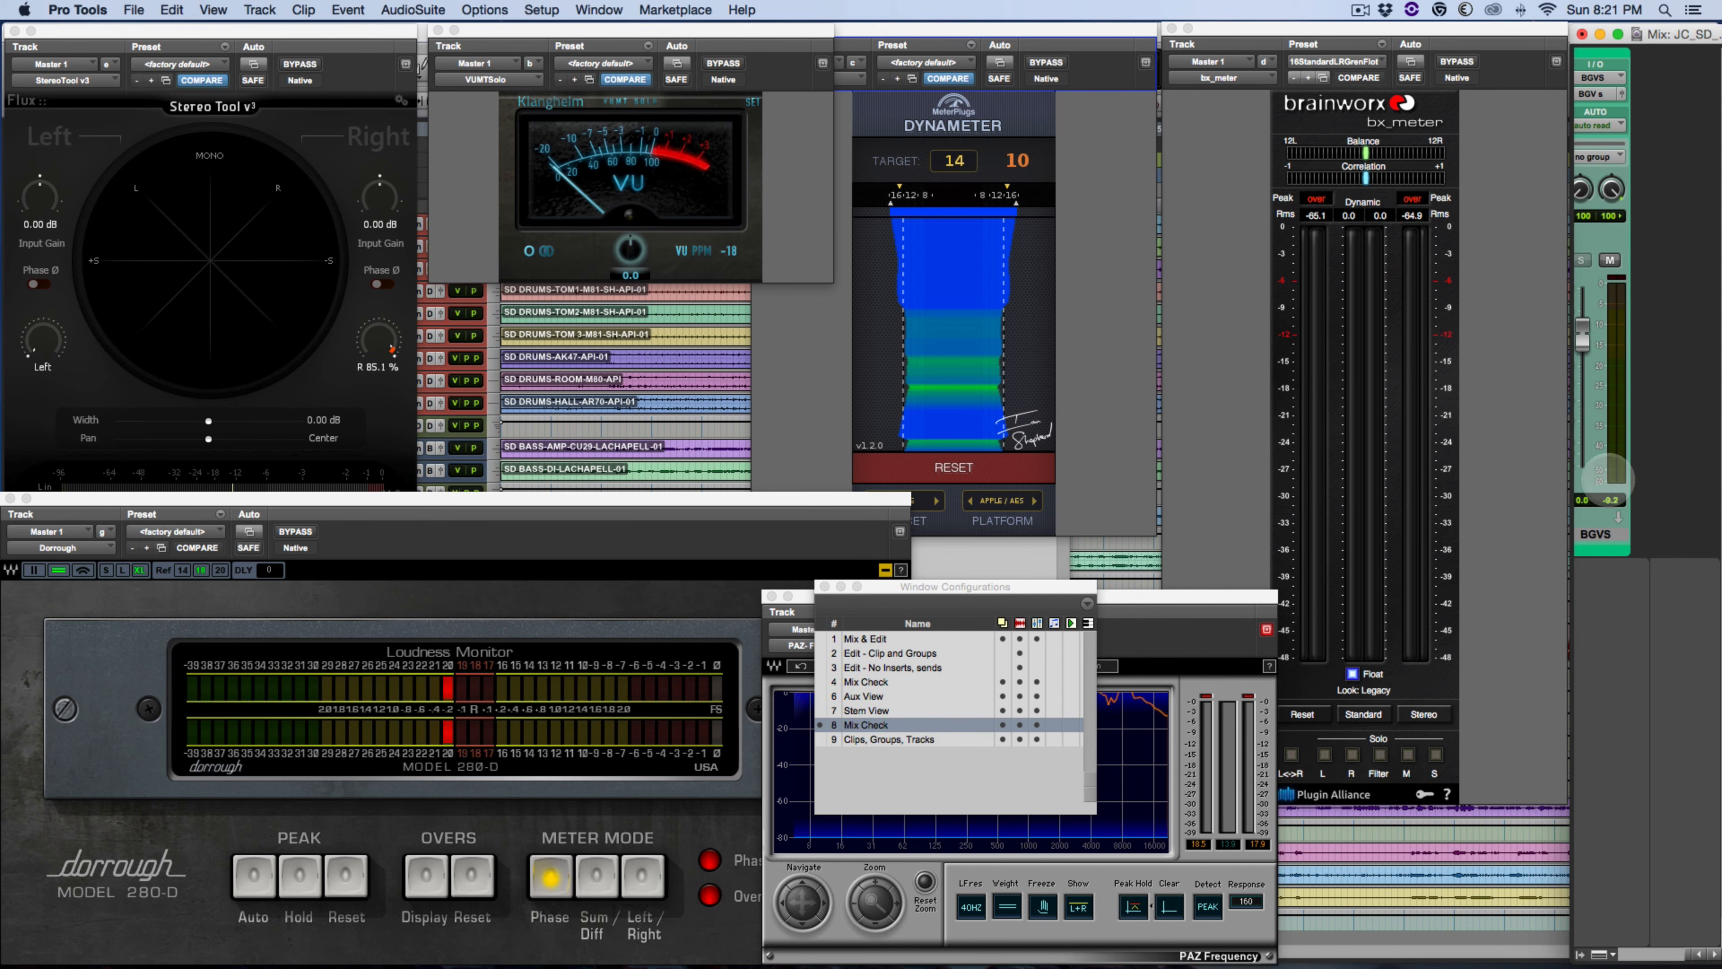
click(853, 388)
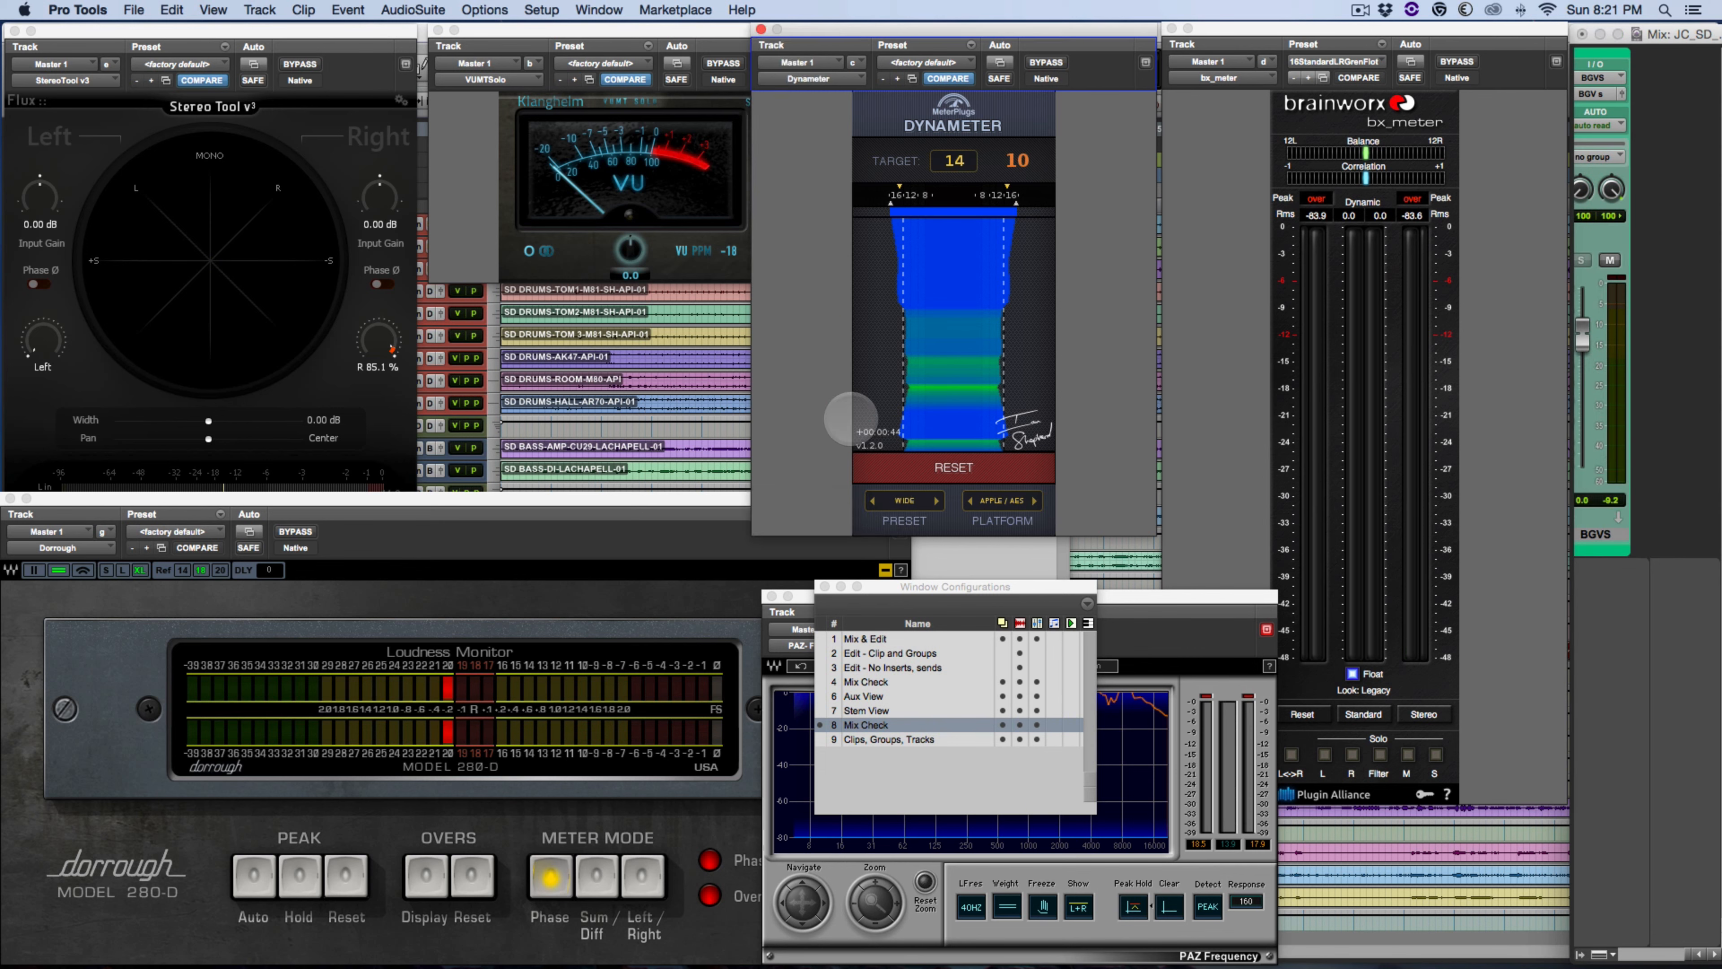
click(851, 739)
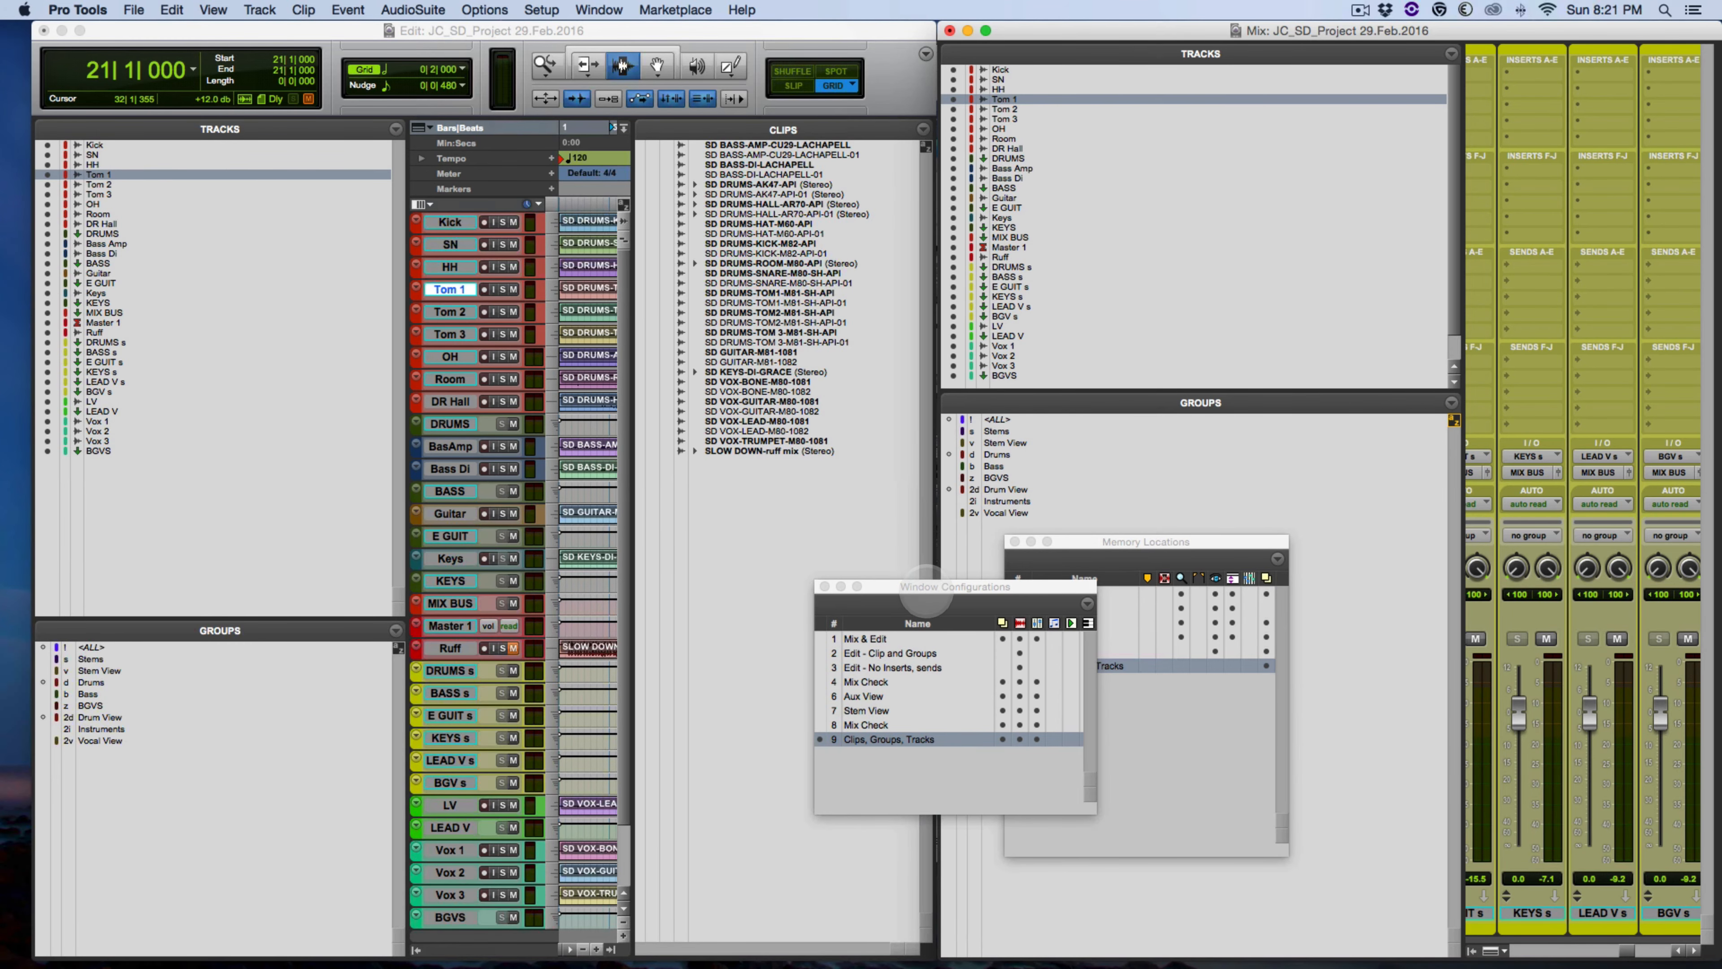
drag(920, 587, 817, 540)
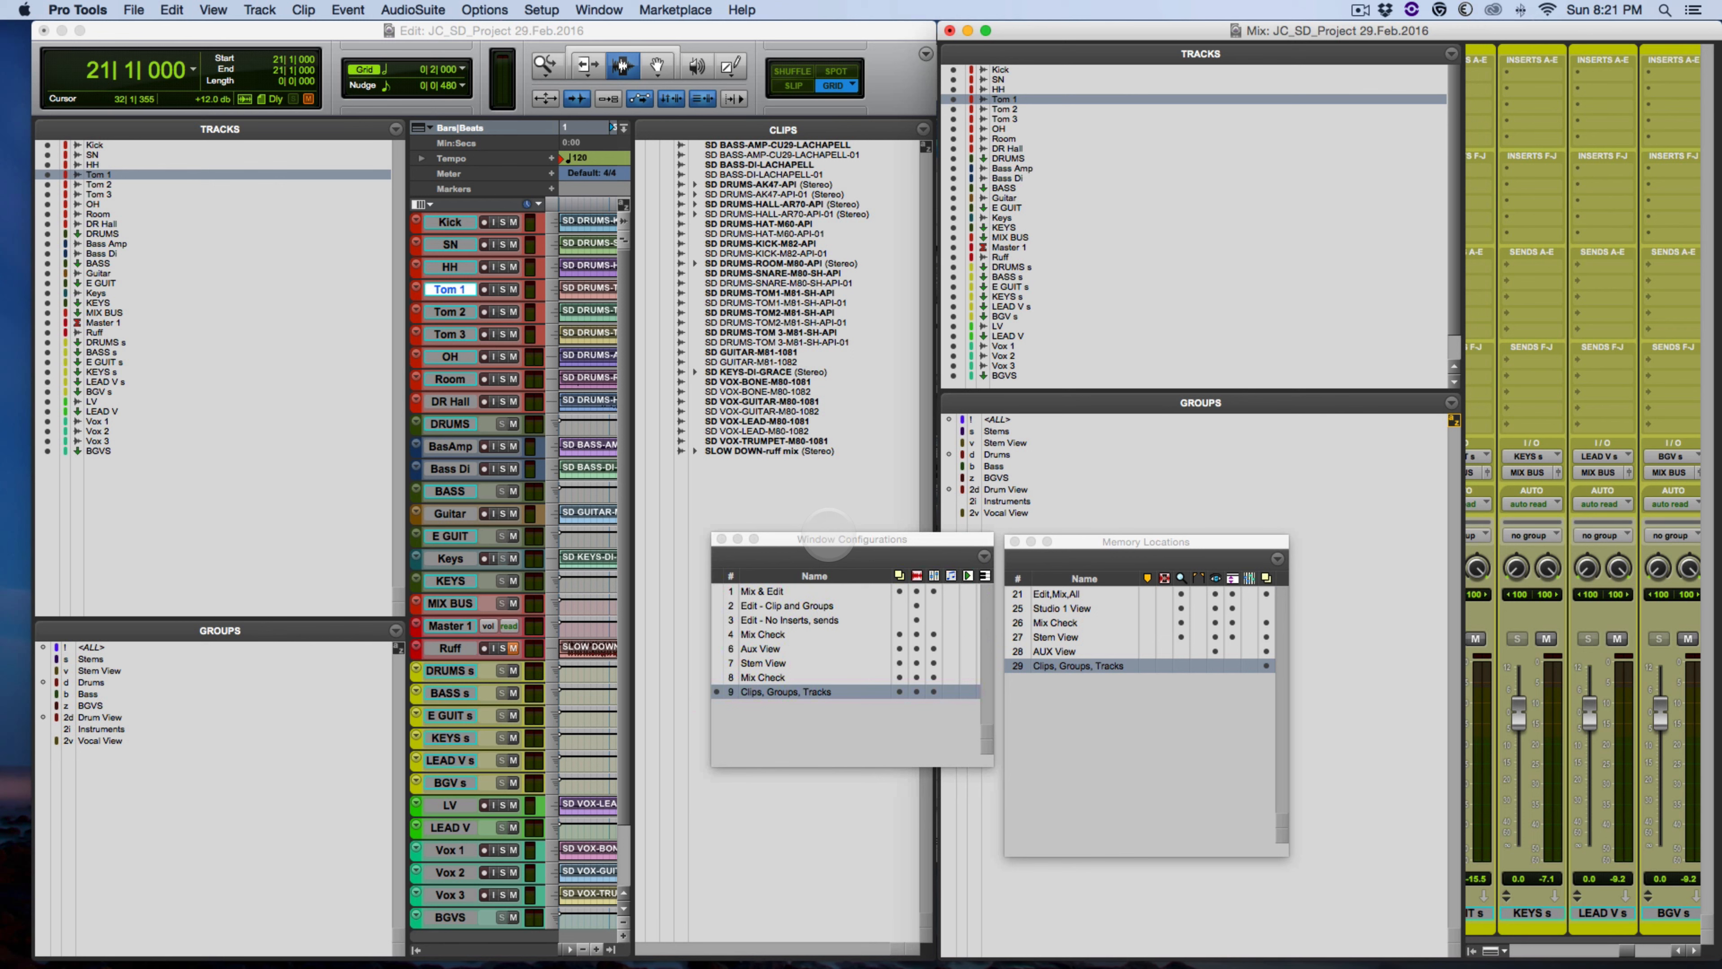
click(1107, 539)
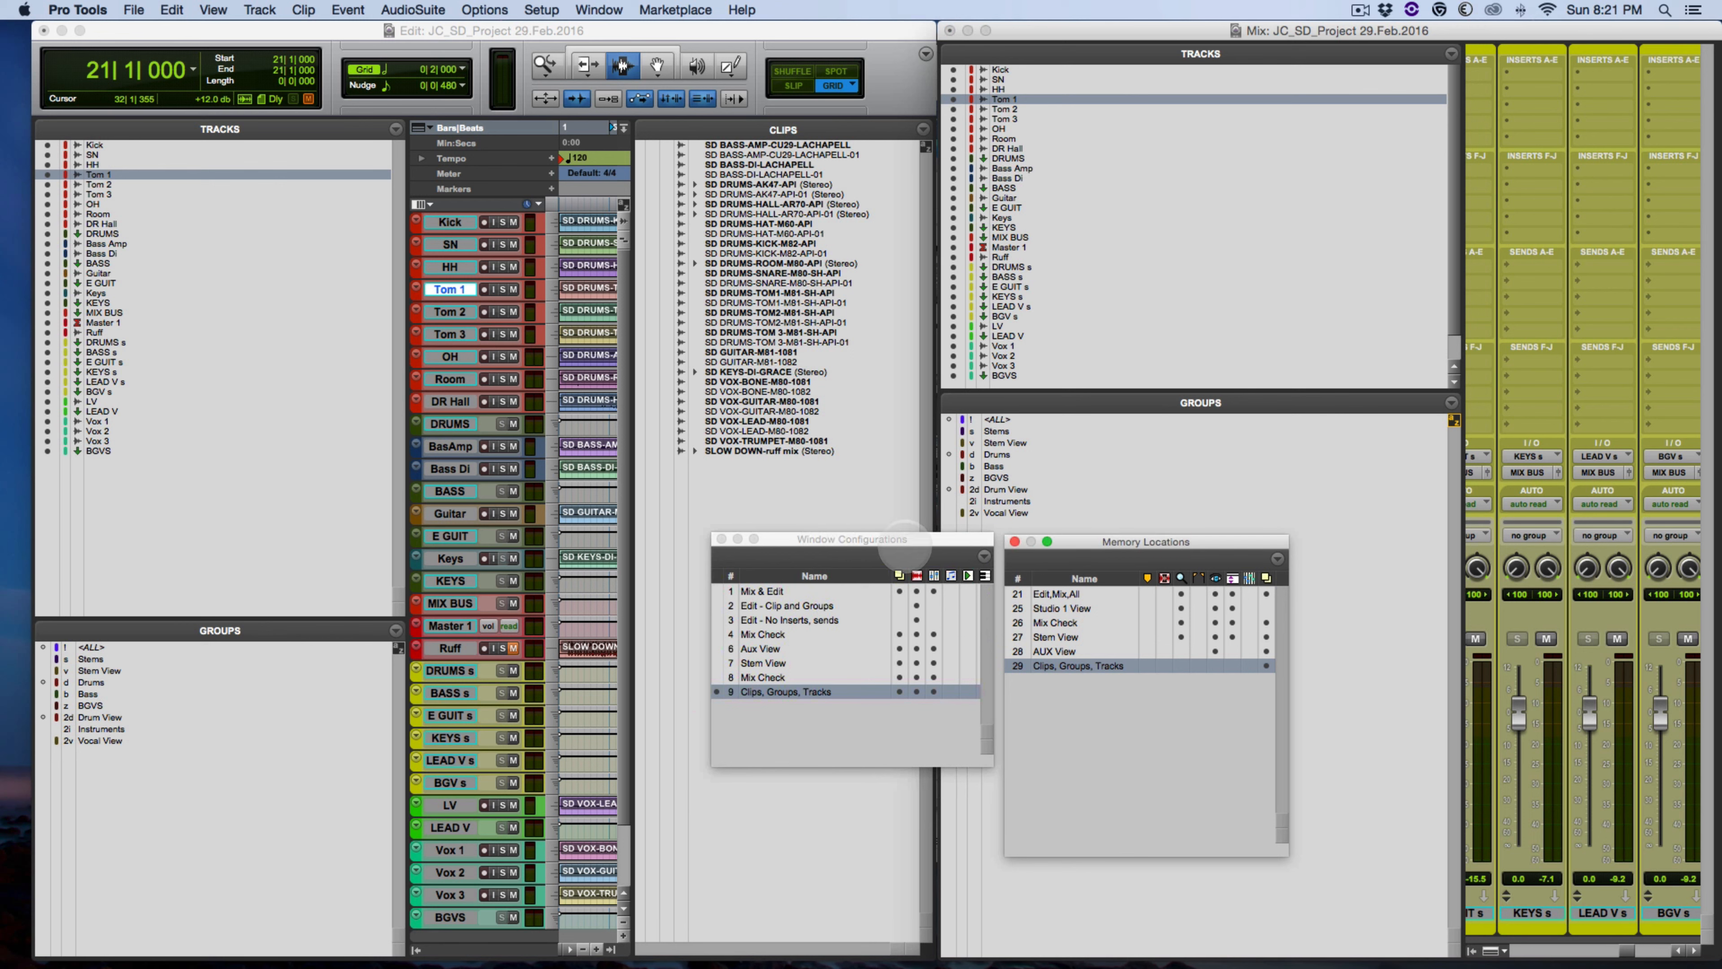
click(905, 541)
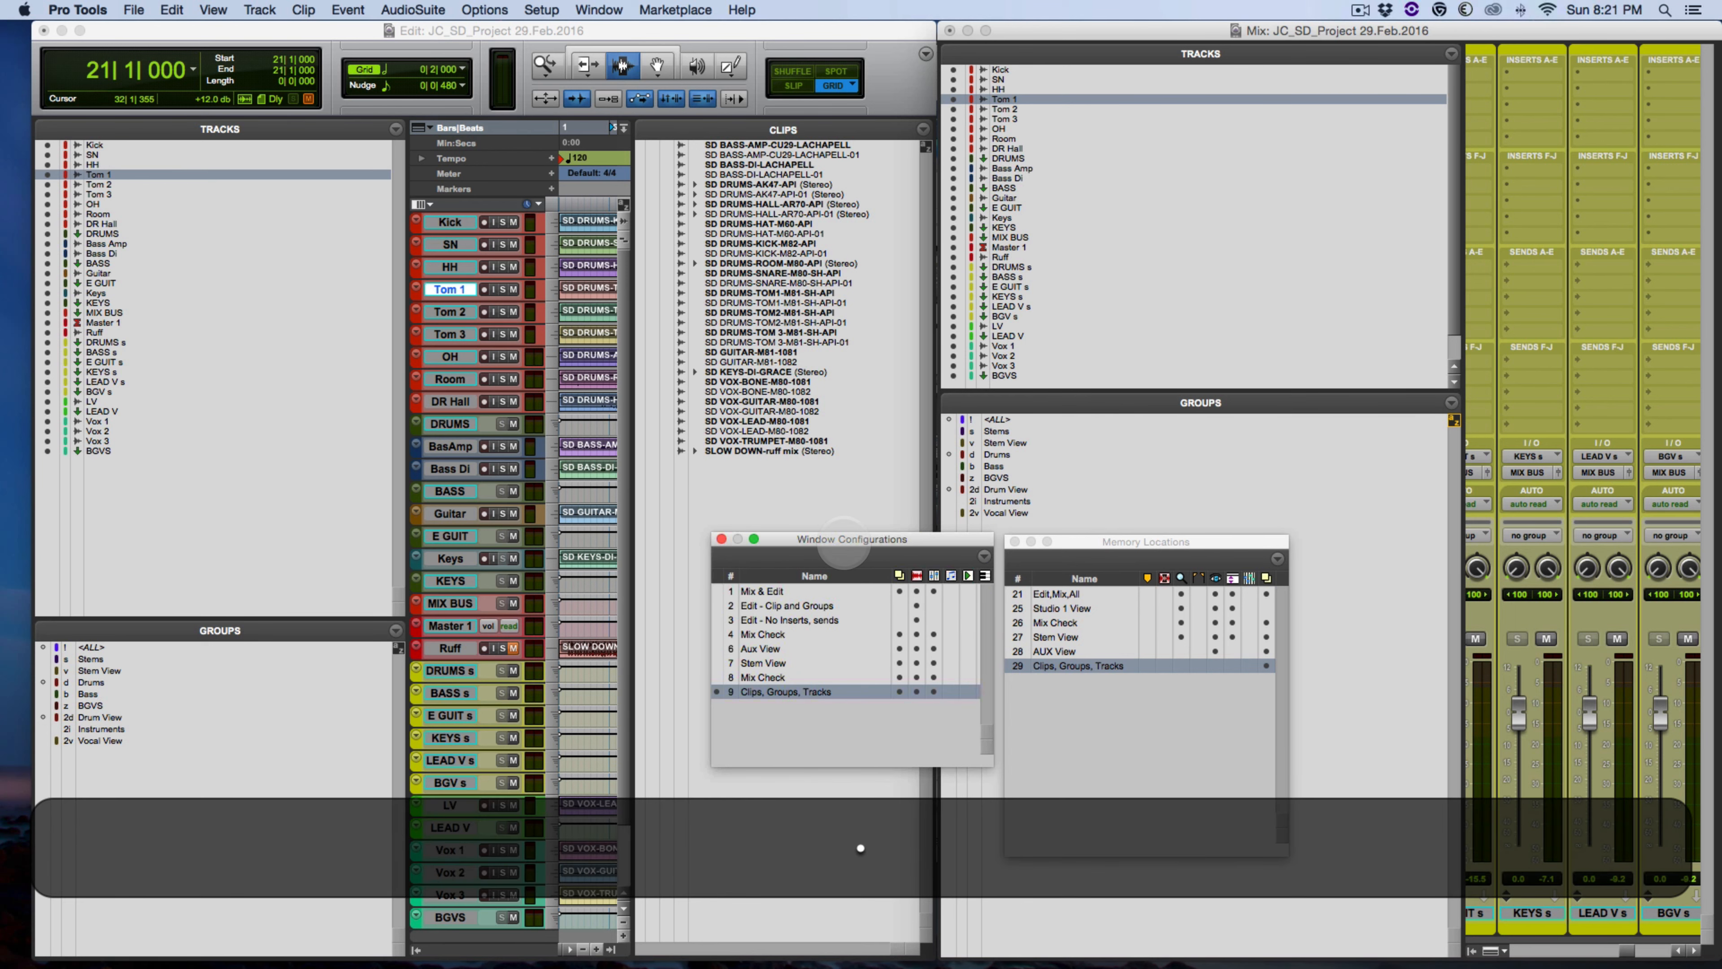
- Recall window configurations 1, 2, 3, 4, 6 and 7 one after another, ending on Stem View
key(KP_Multiply)
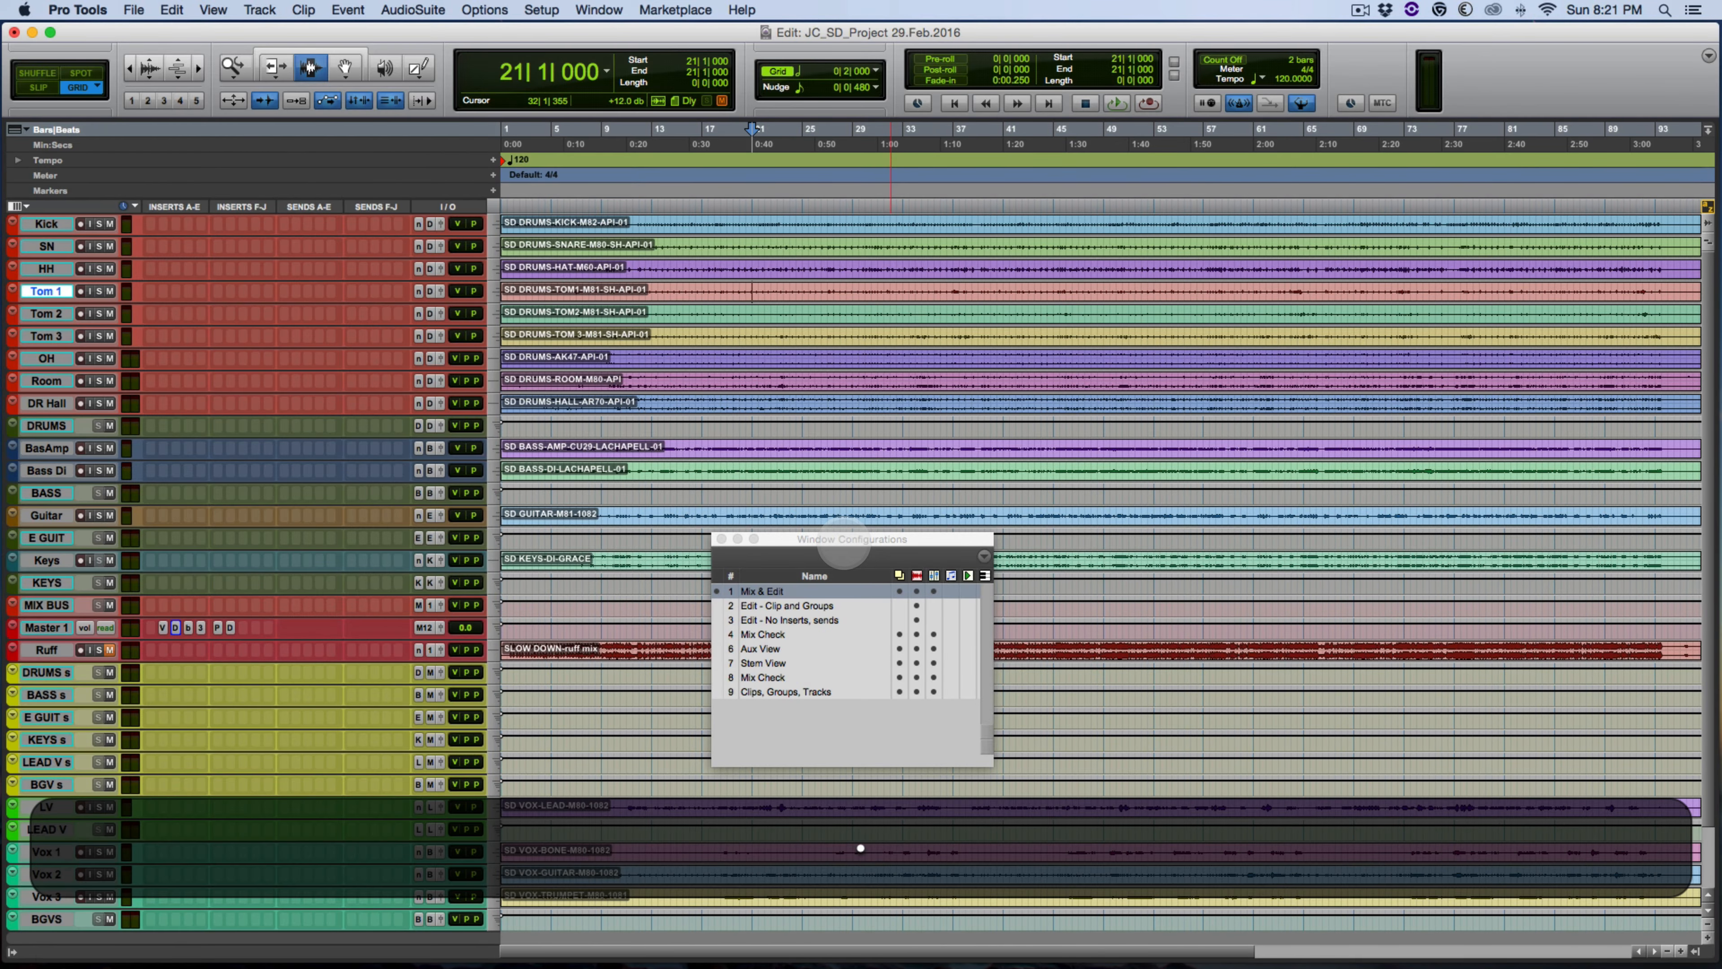
key(KP_Multiply)
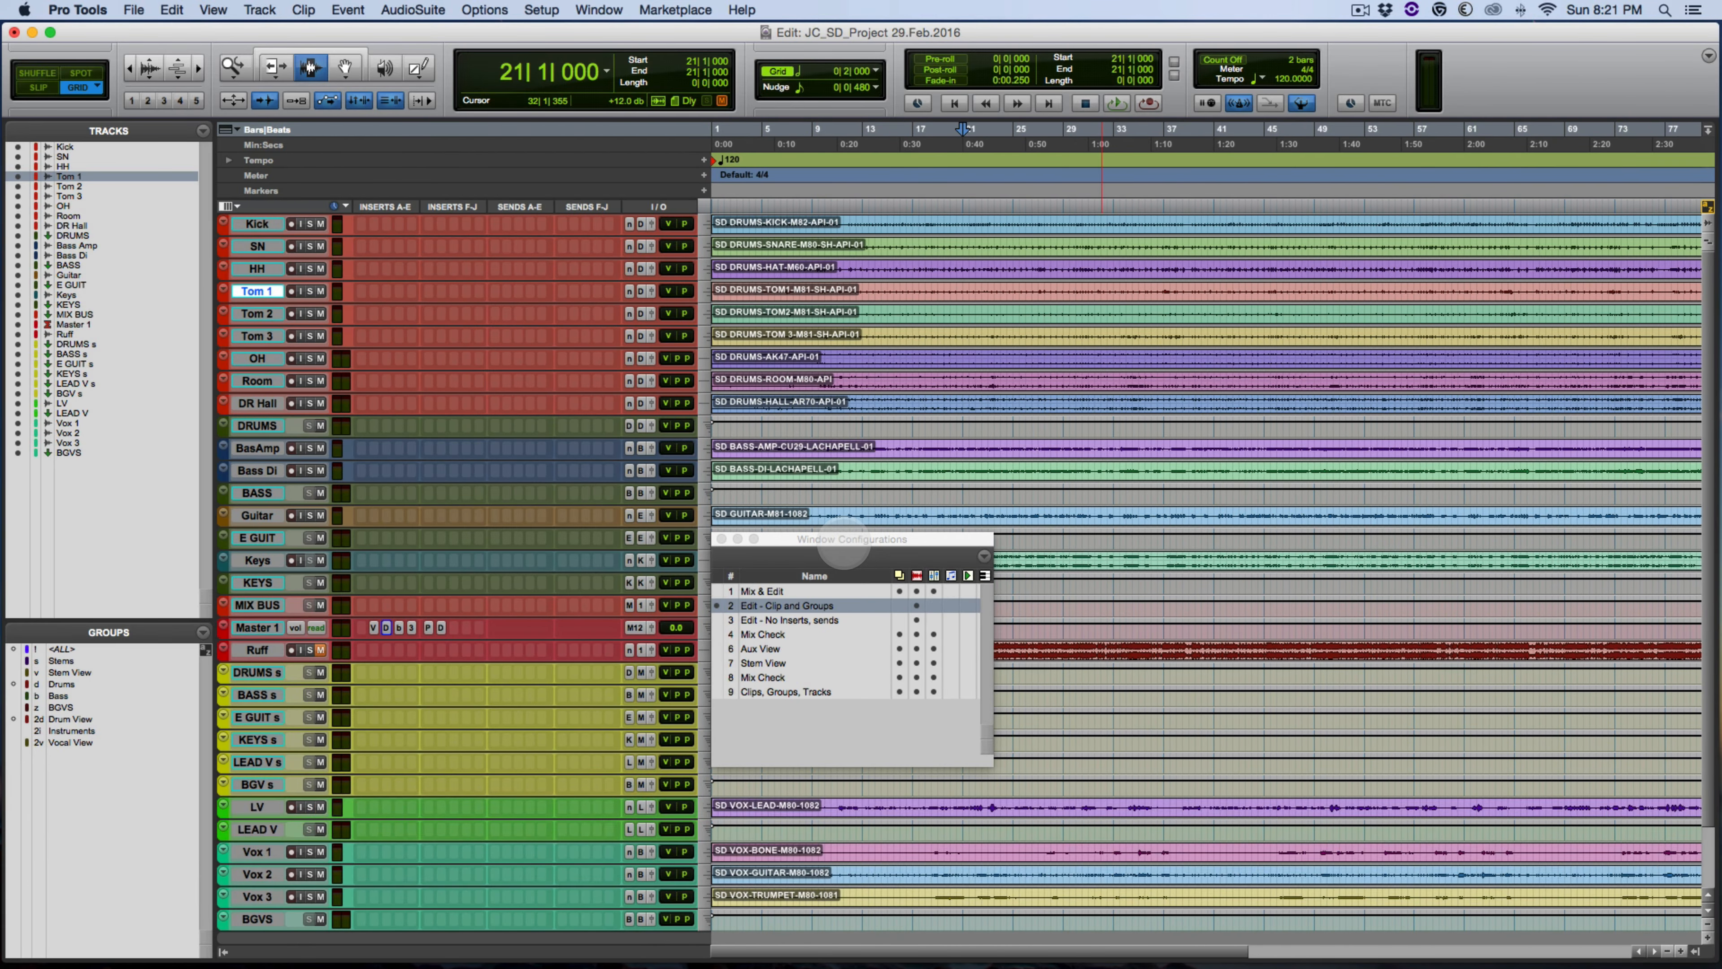
key(KP_Decimal)
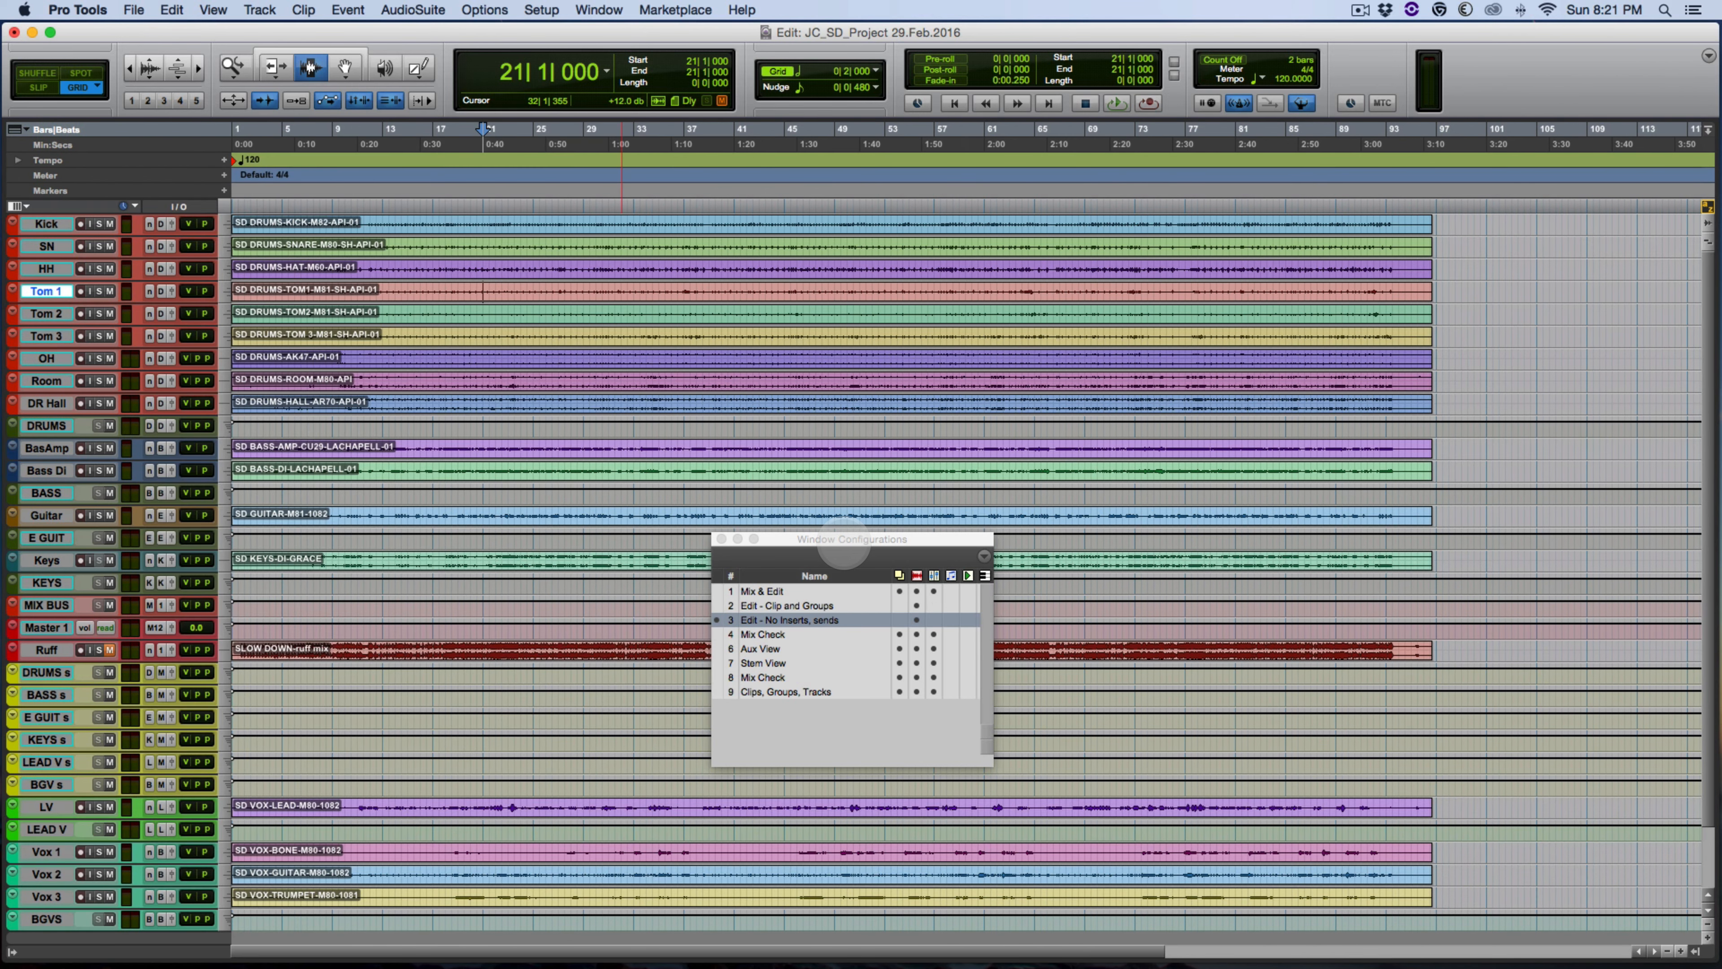
key(KP_Decimal)
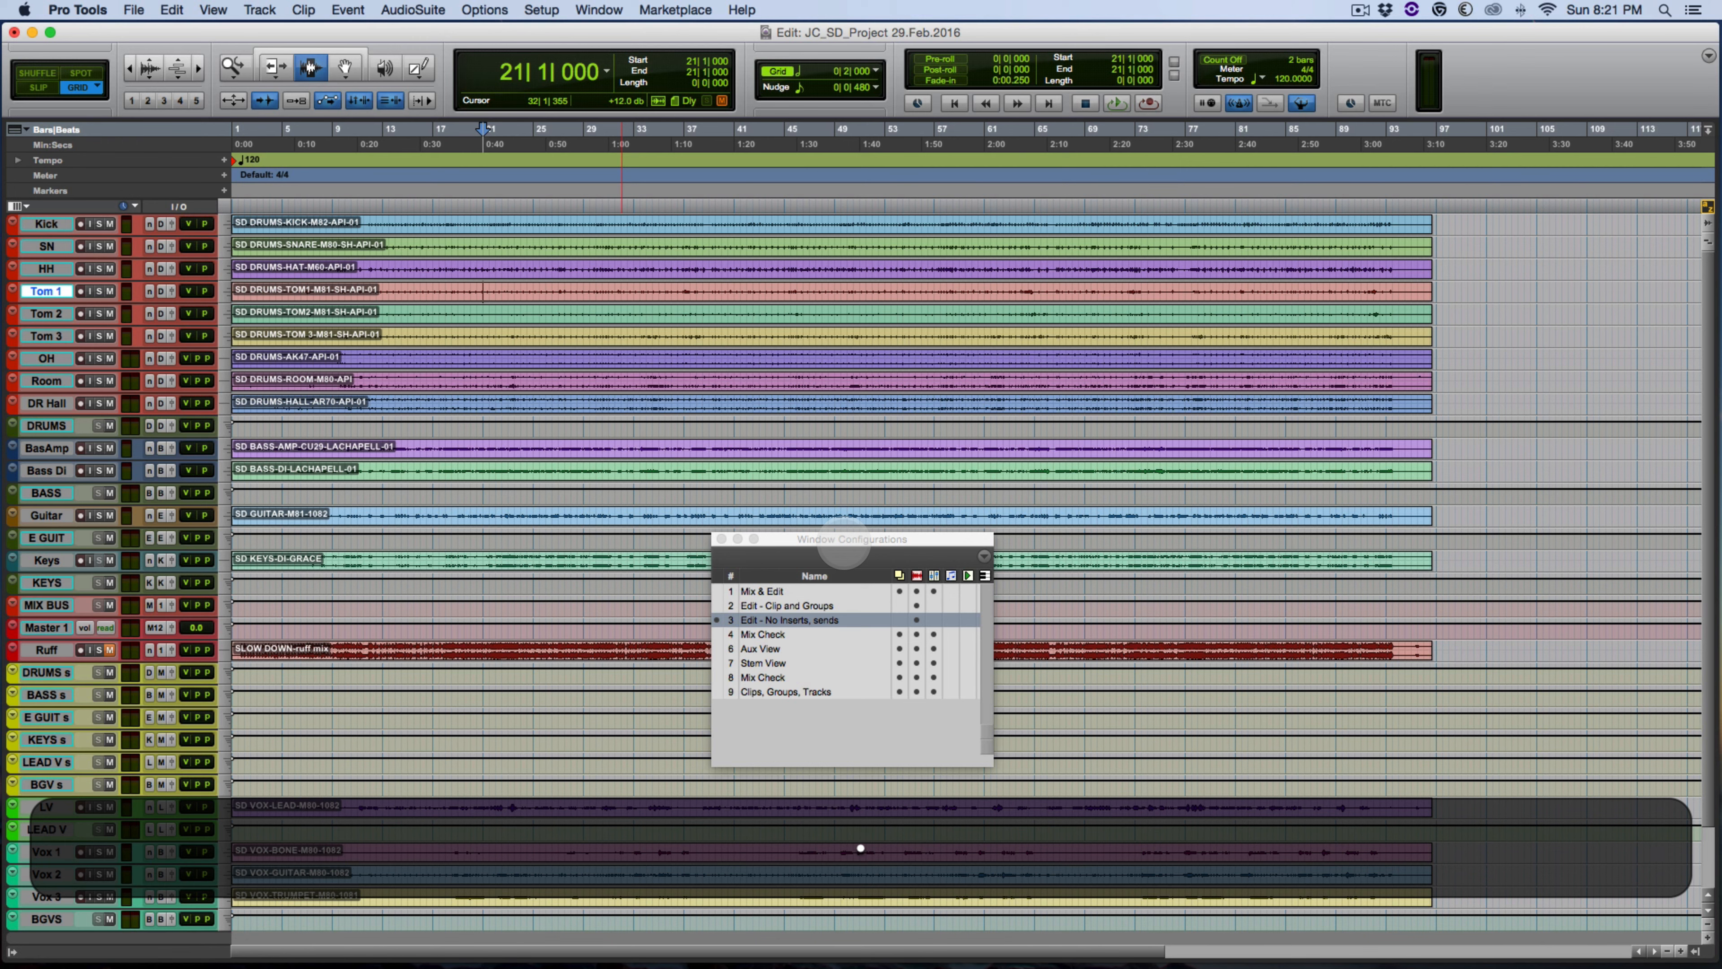
key(KP_Decimal)
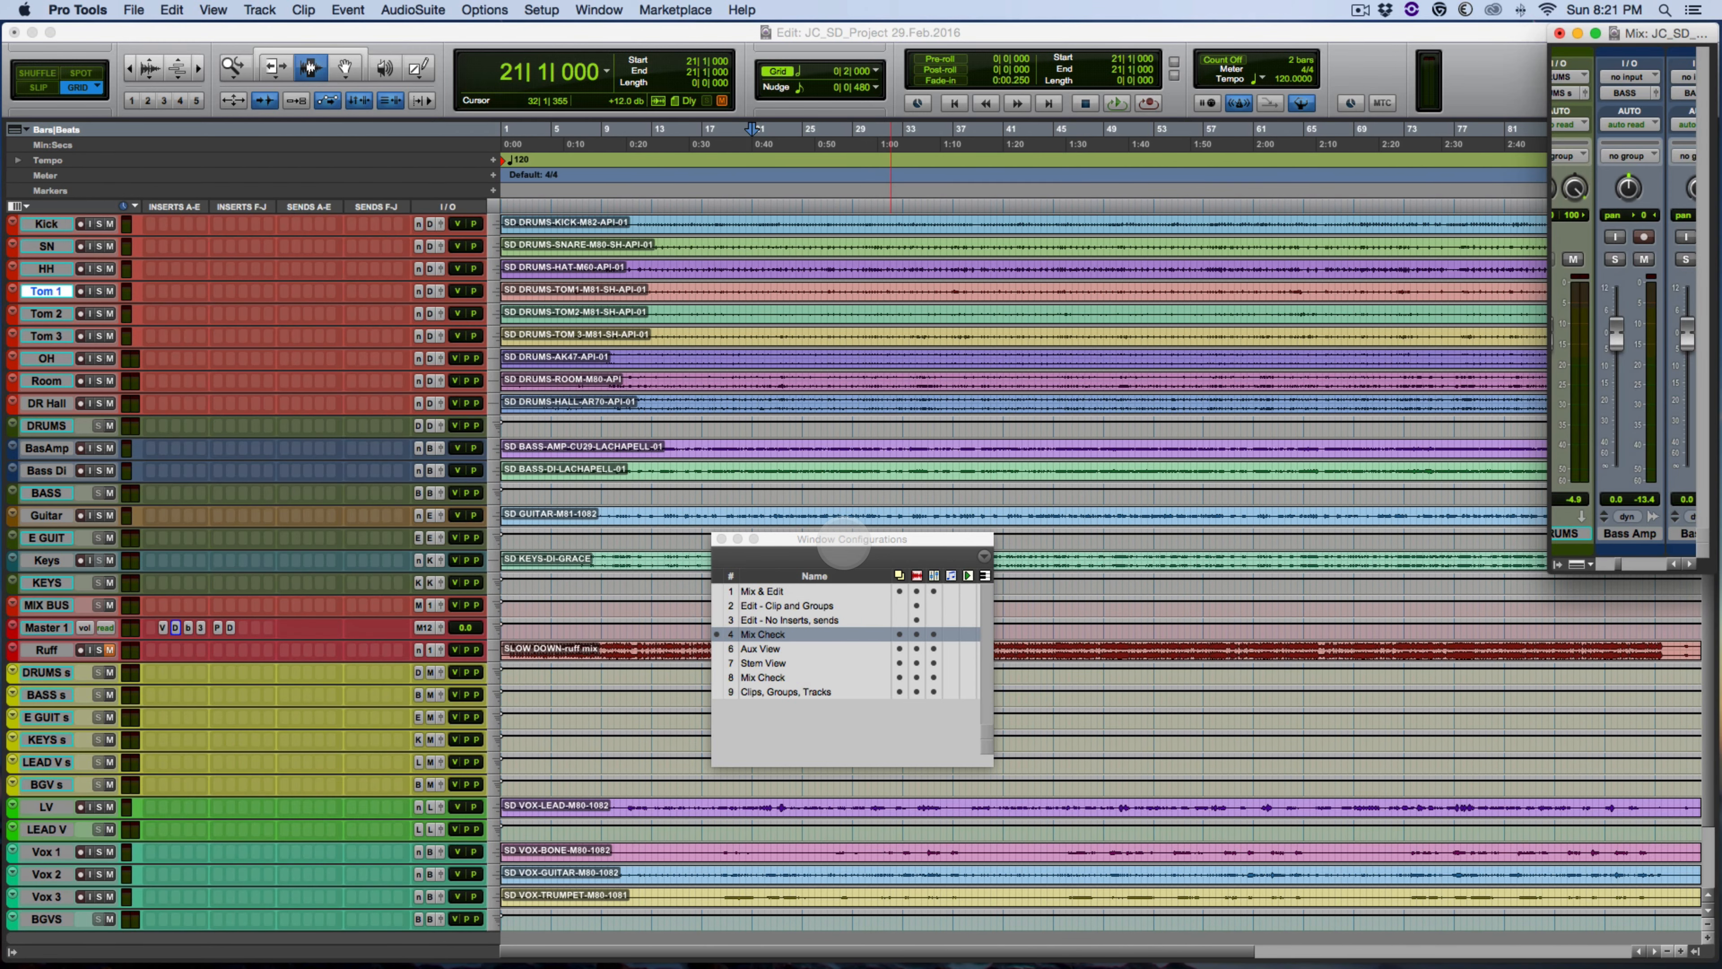
key(KP_Decimal)
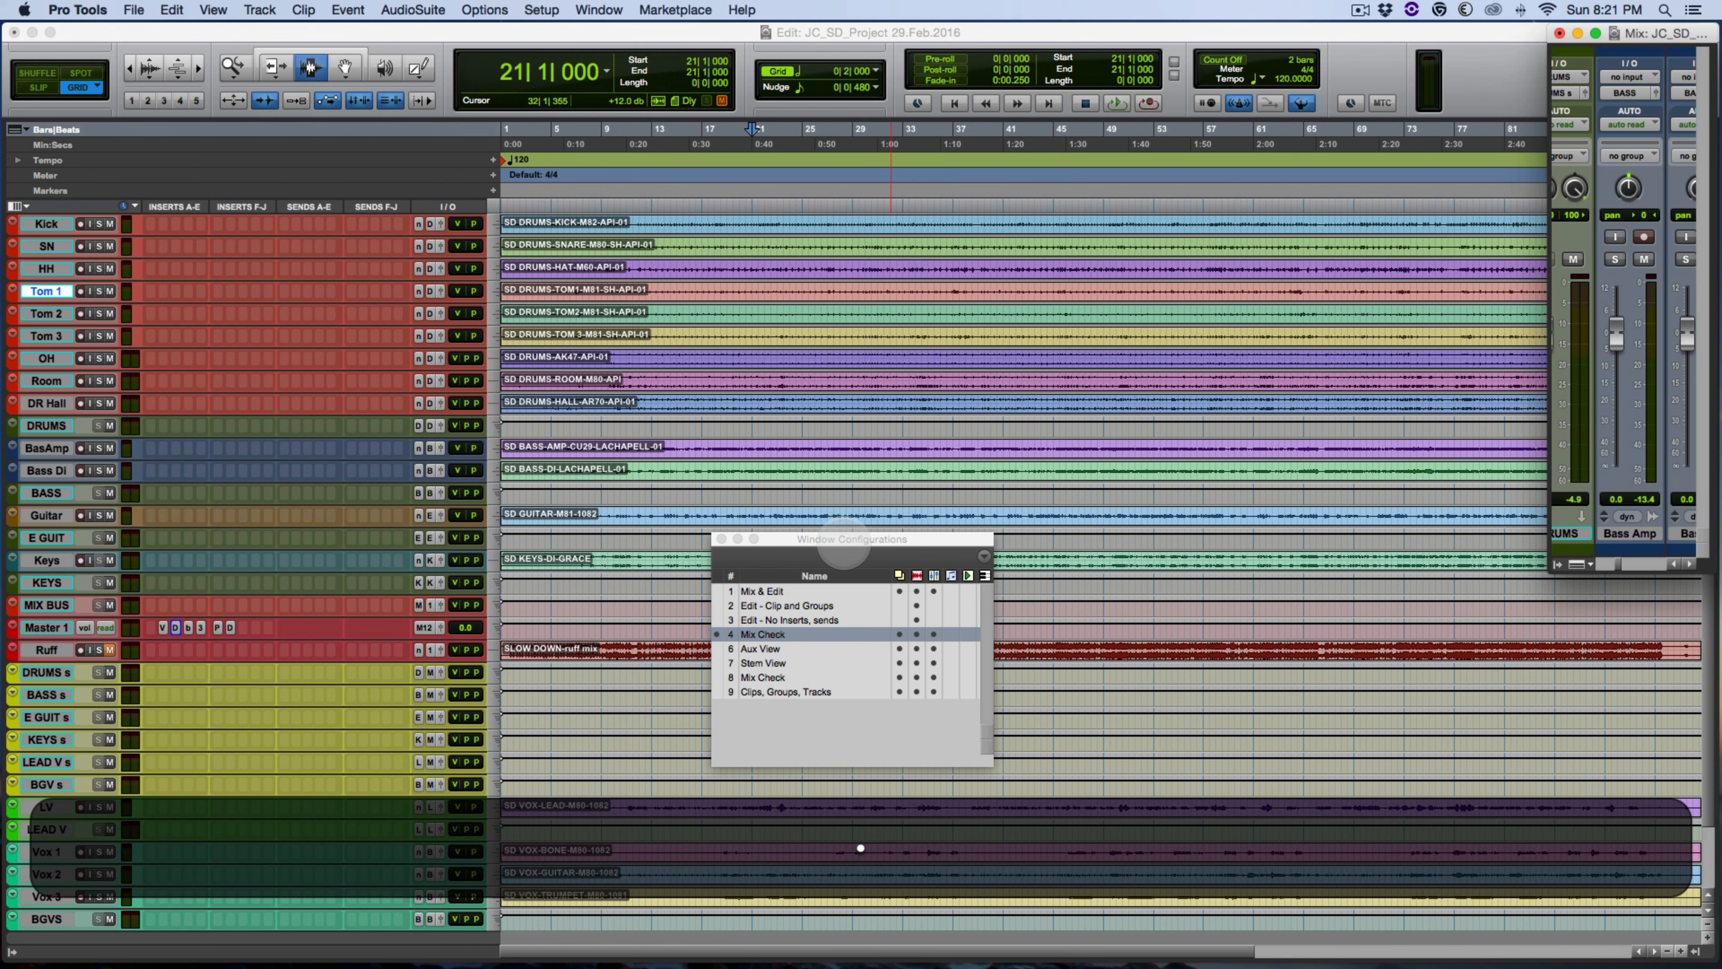
key(KP_Multiply)
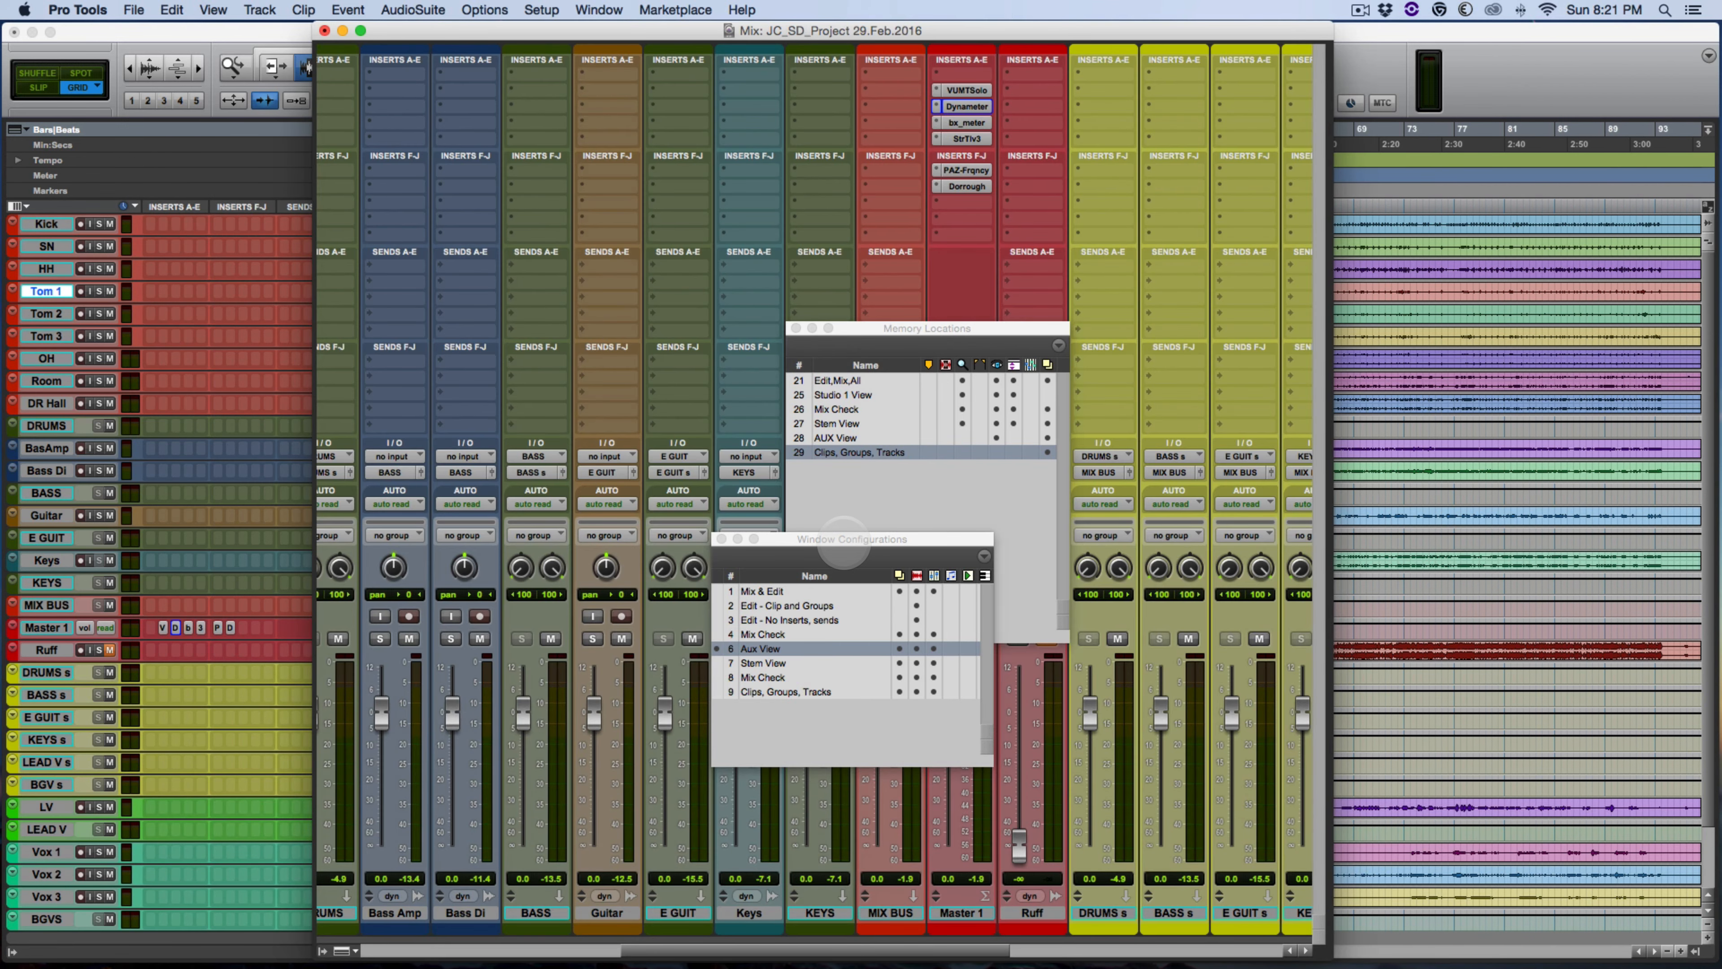
key(KP_Decimal)
key(KP_7)
key(KP_Multiply)
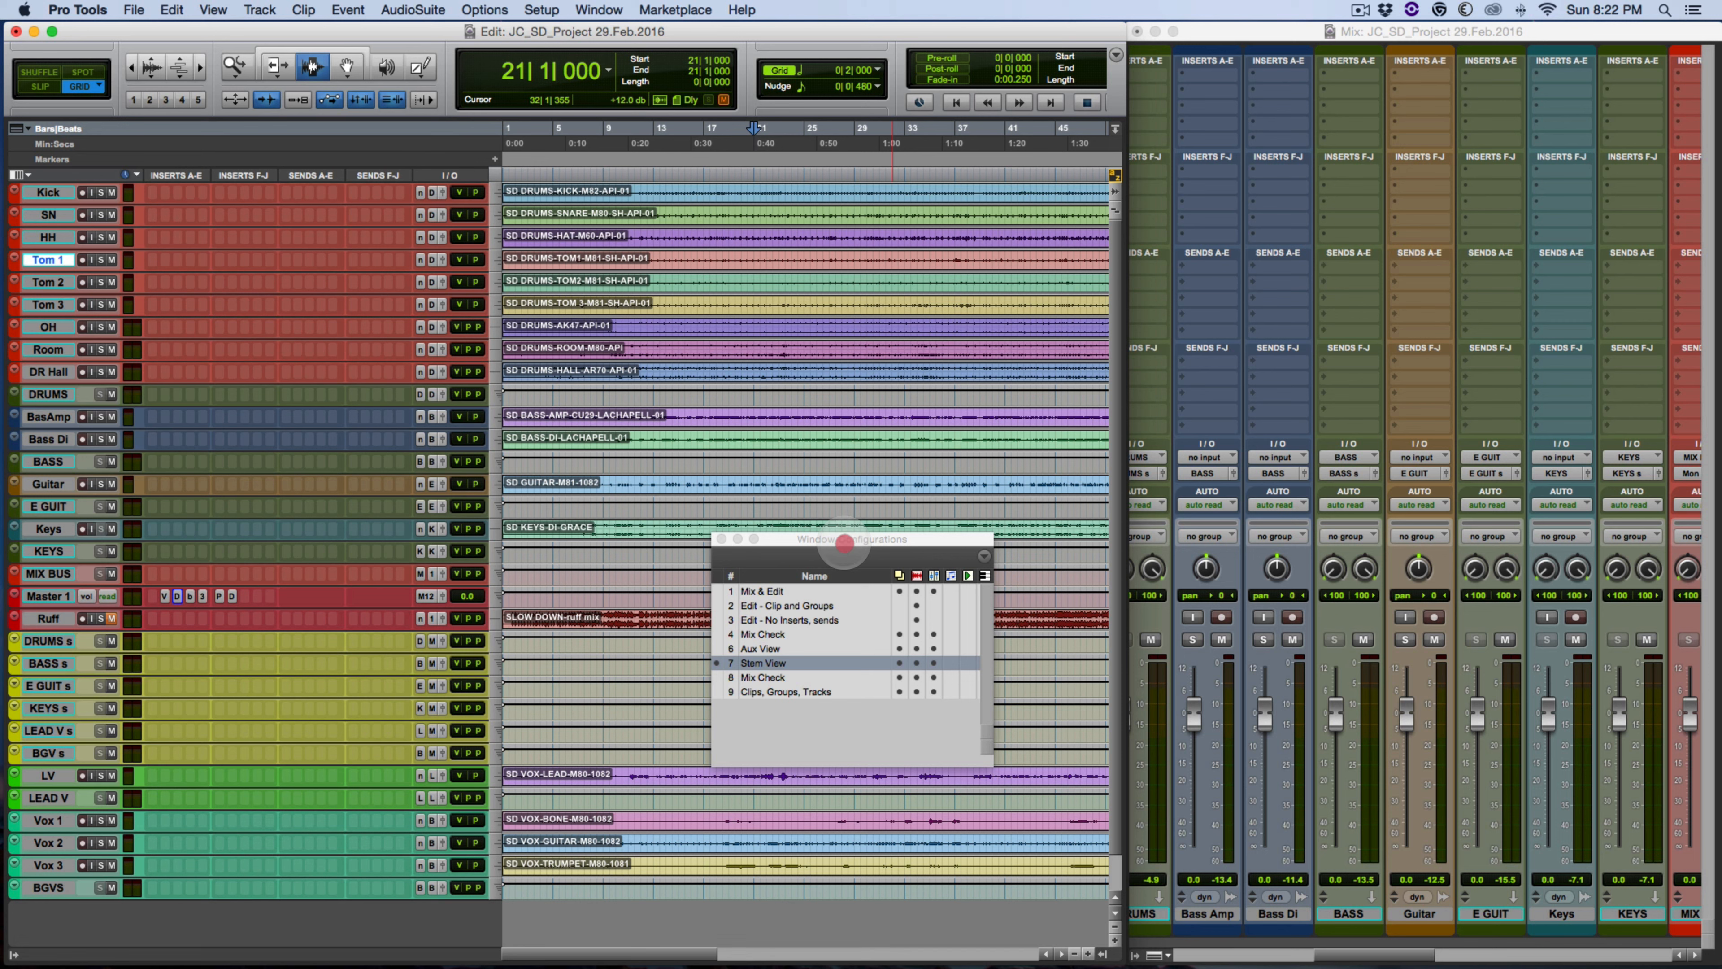
- Reposition the Window Configurations list, open the Memory Locations list and place the two side by side
drag(844, 543, 806, 502)
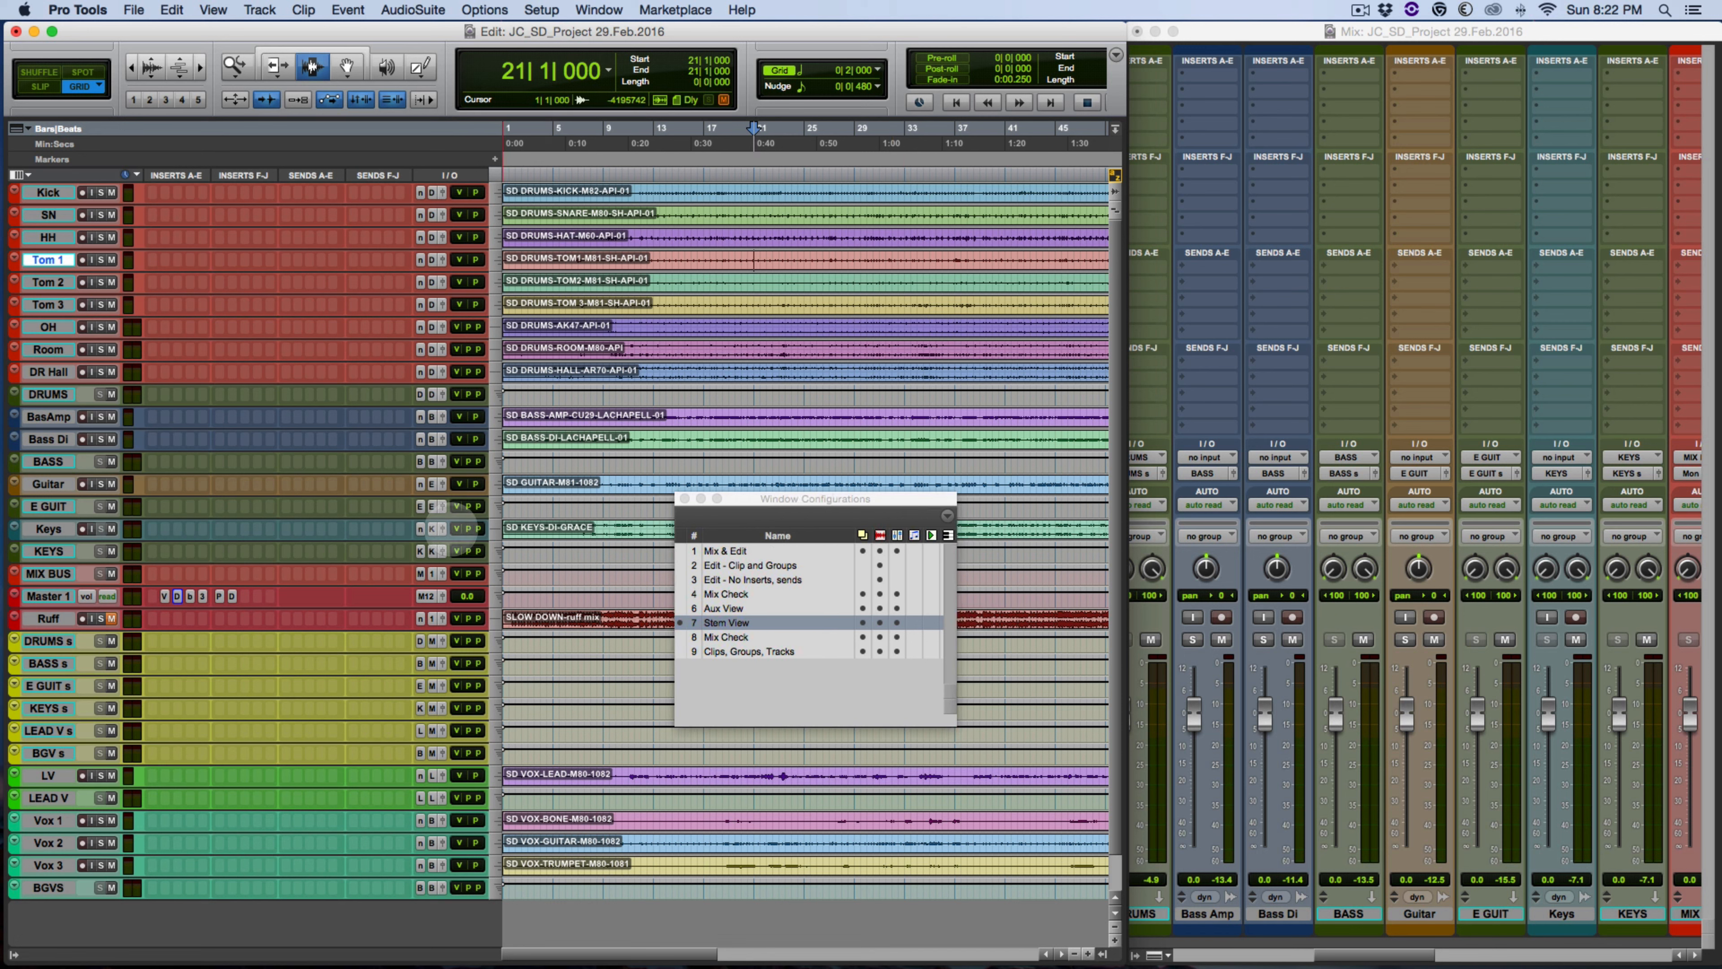
drag(817, 500, 761, 499)
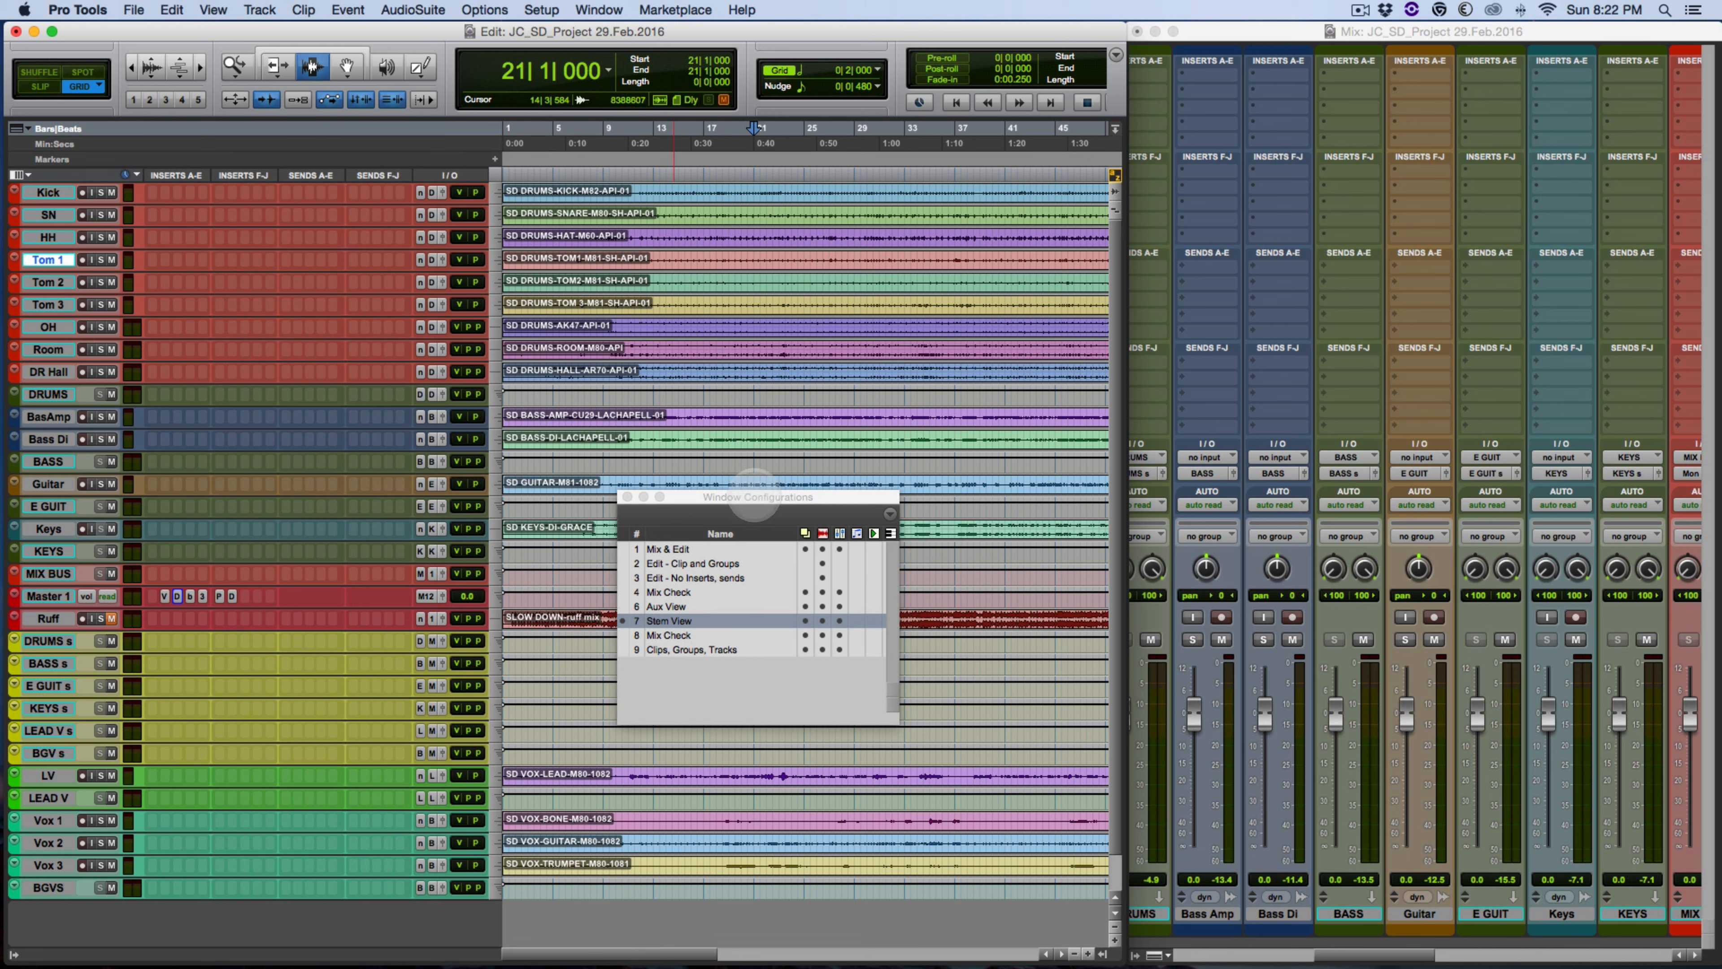
drag(753, 498, 761, 475)
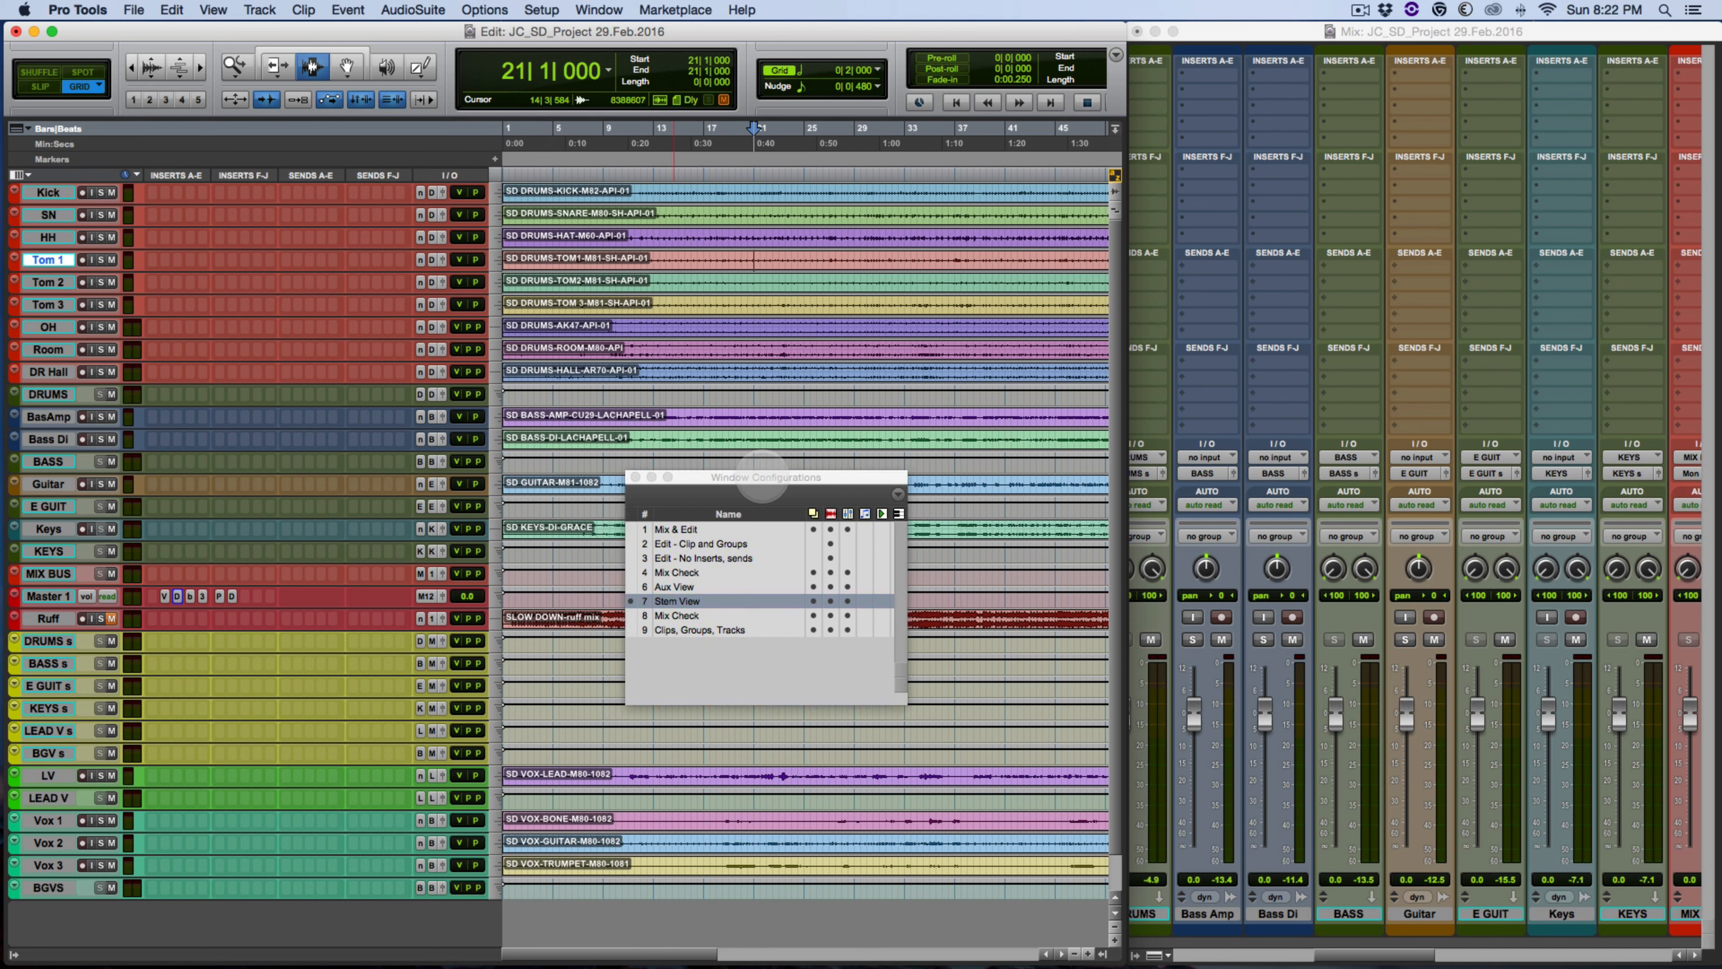
key(super+5)
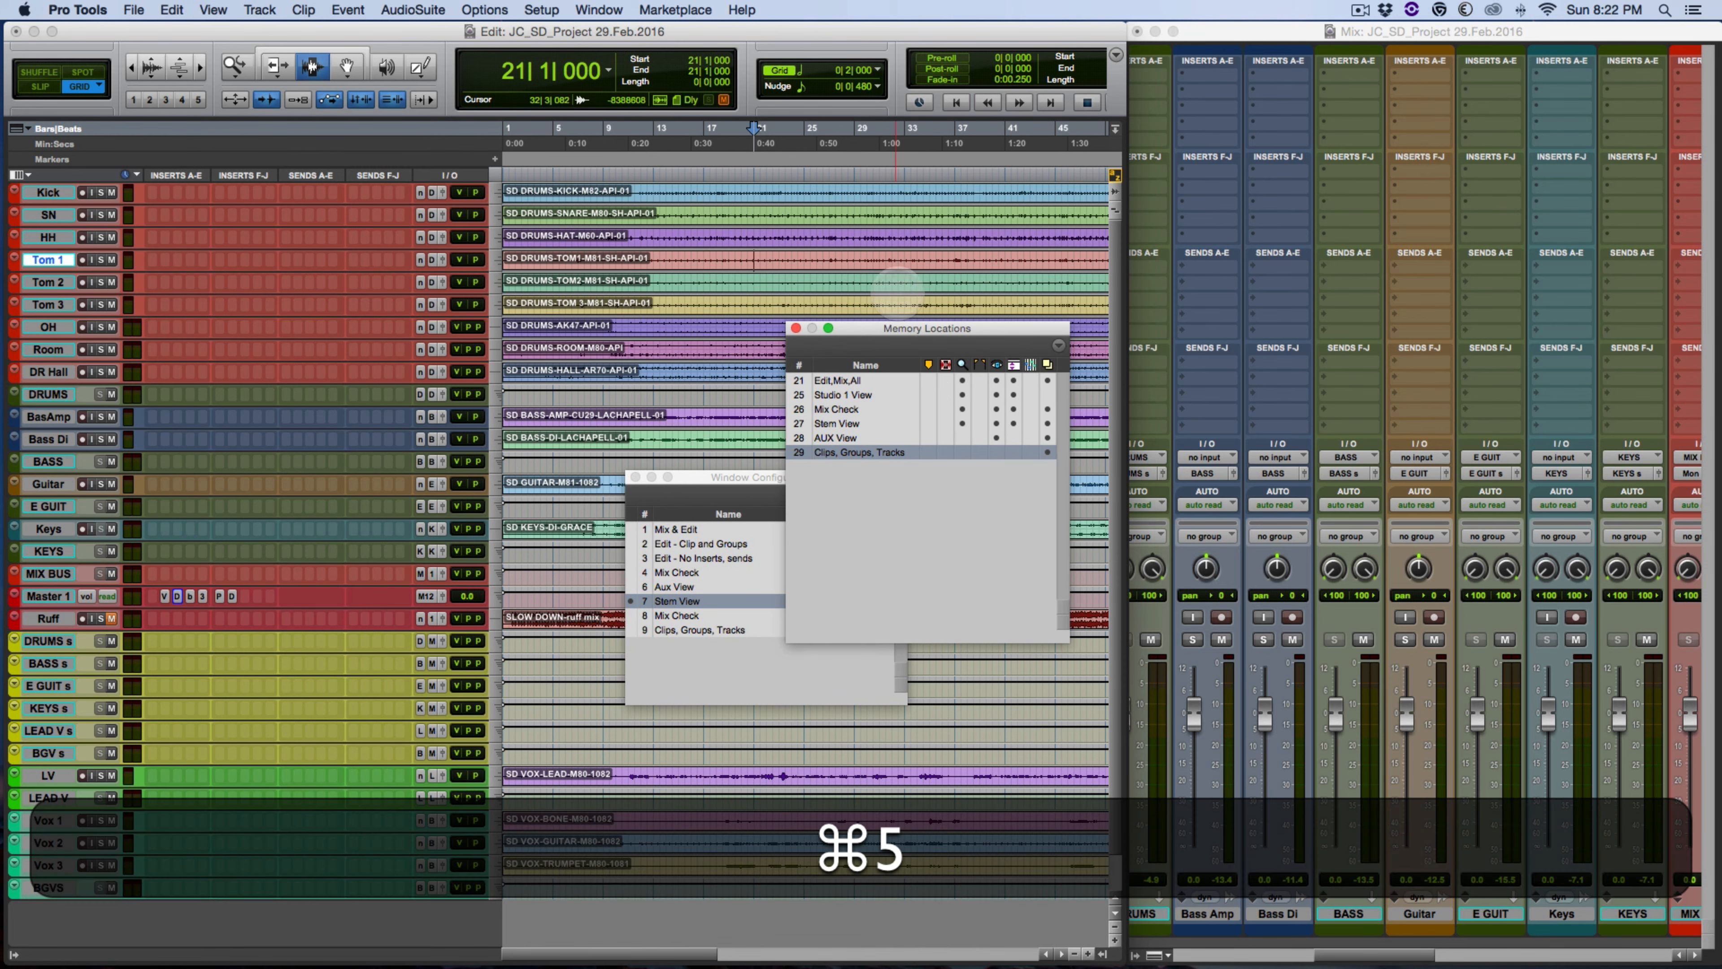
drag(887, 334, 1019, 466)
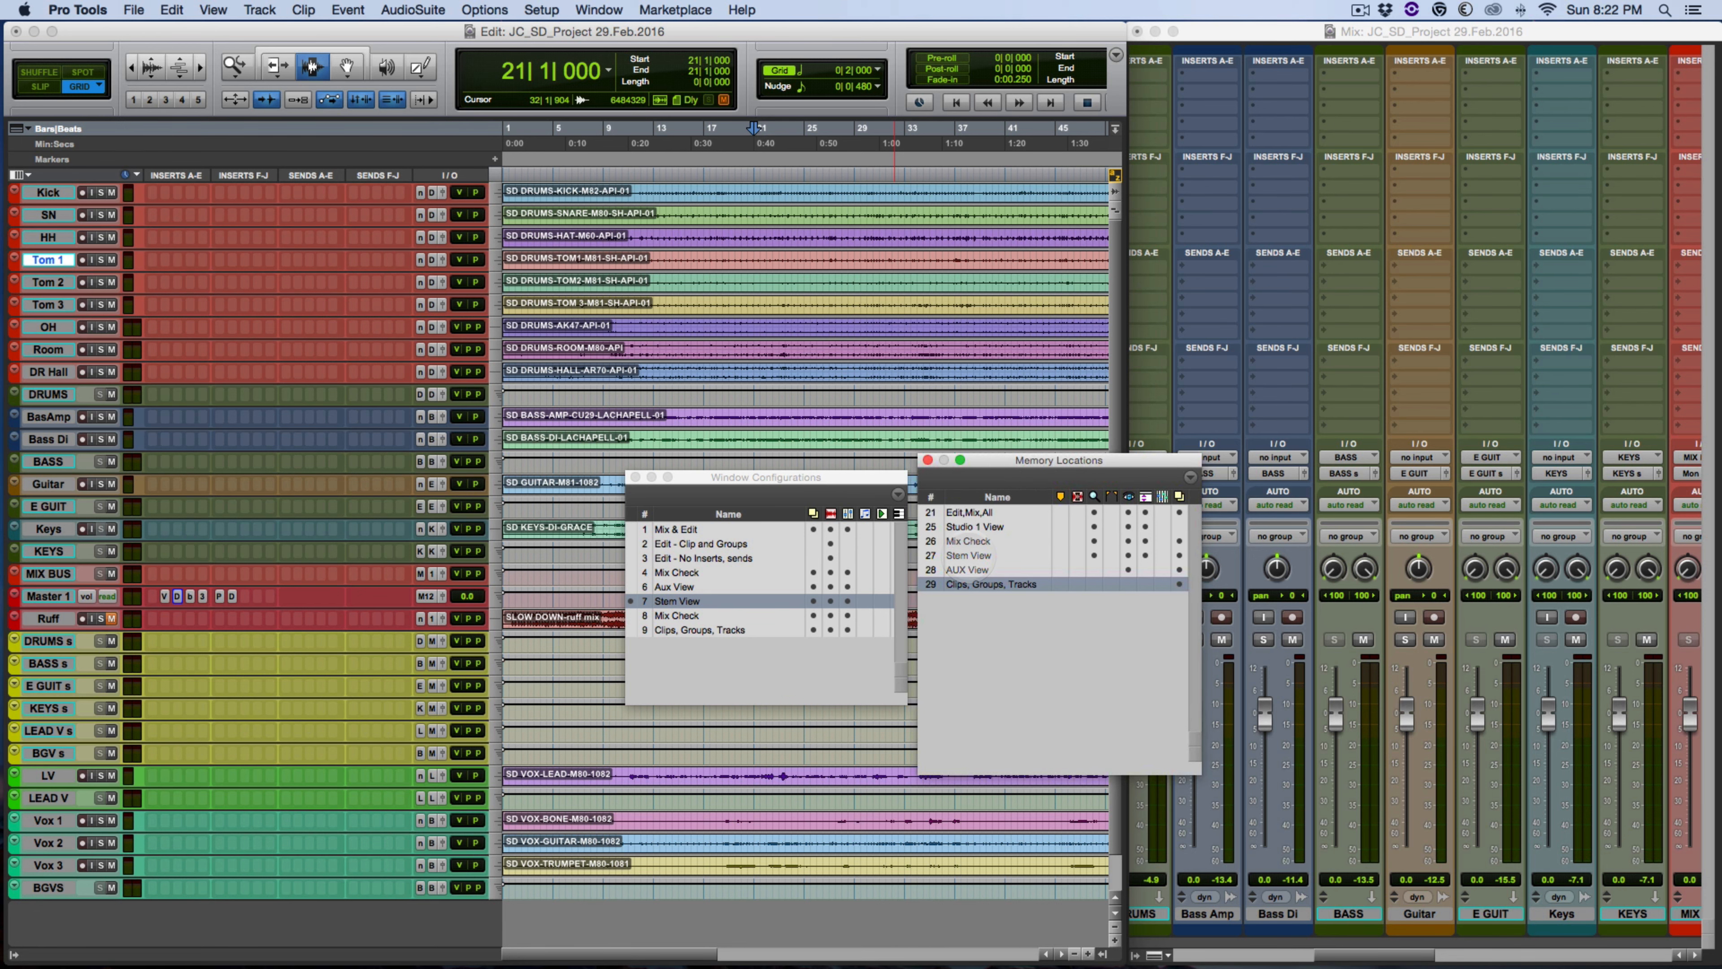
- Recall memory location 27, Stem View, and review its general properties and linked window configuration
click(968, 555)
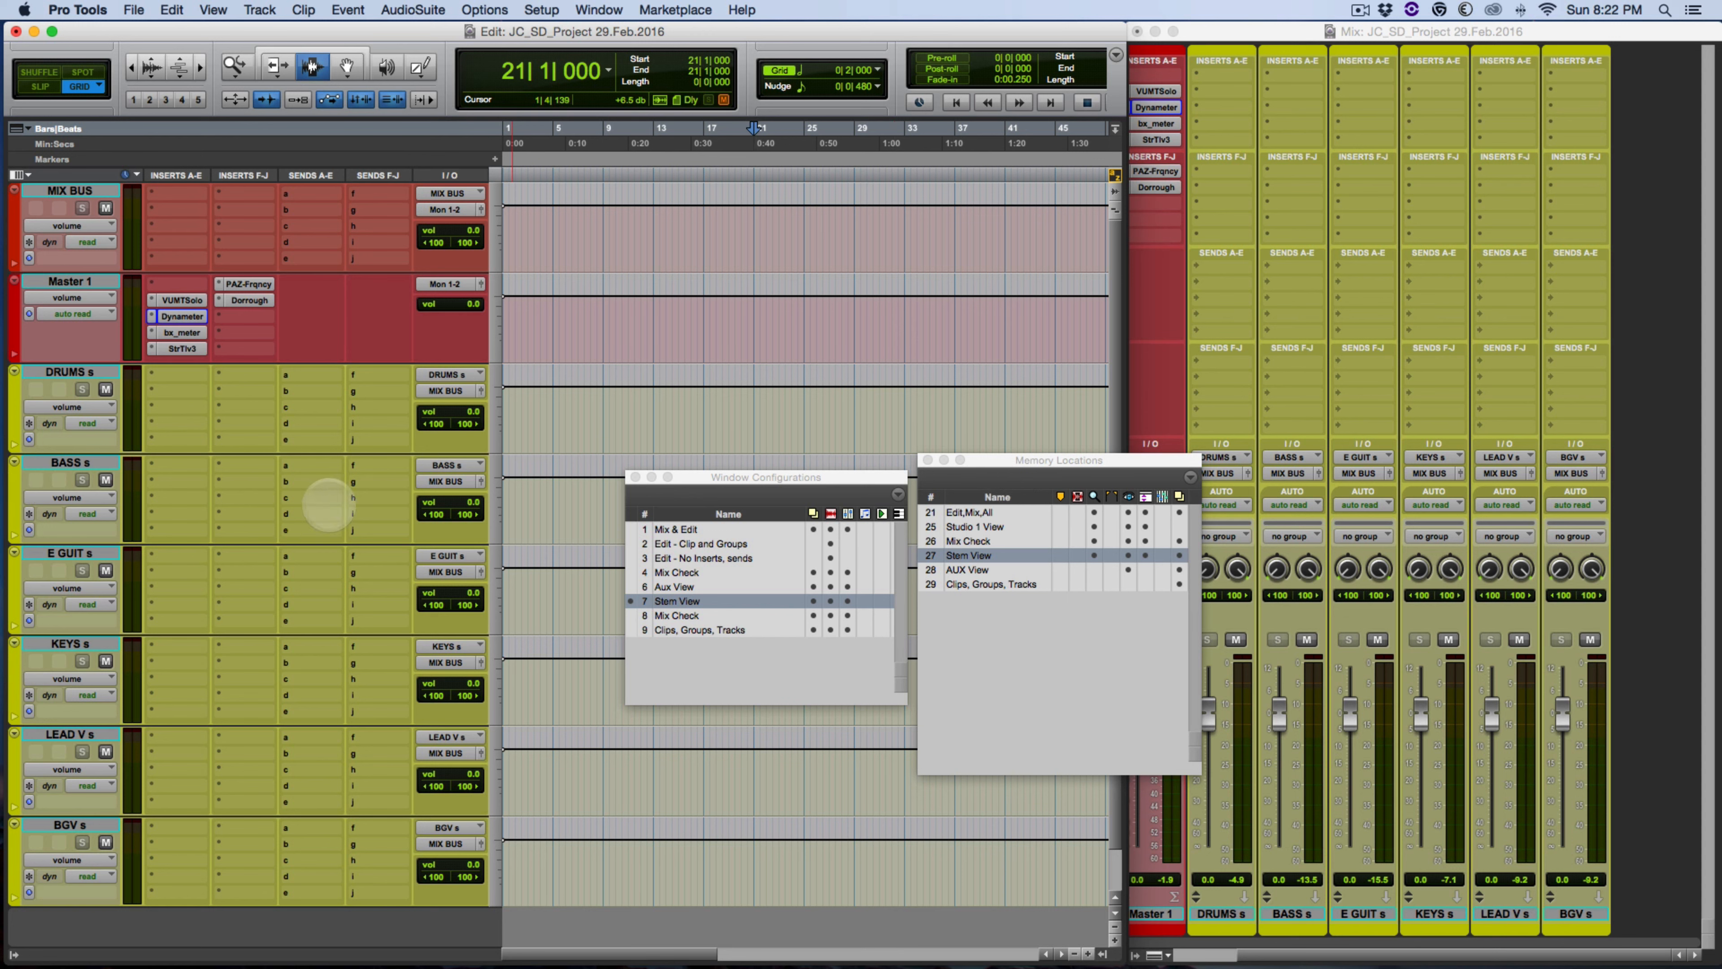
drag(983, 460, 987, 478)
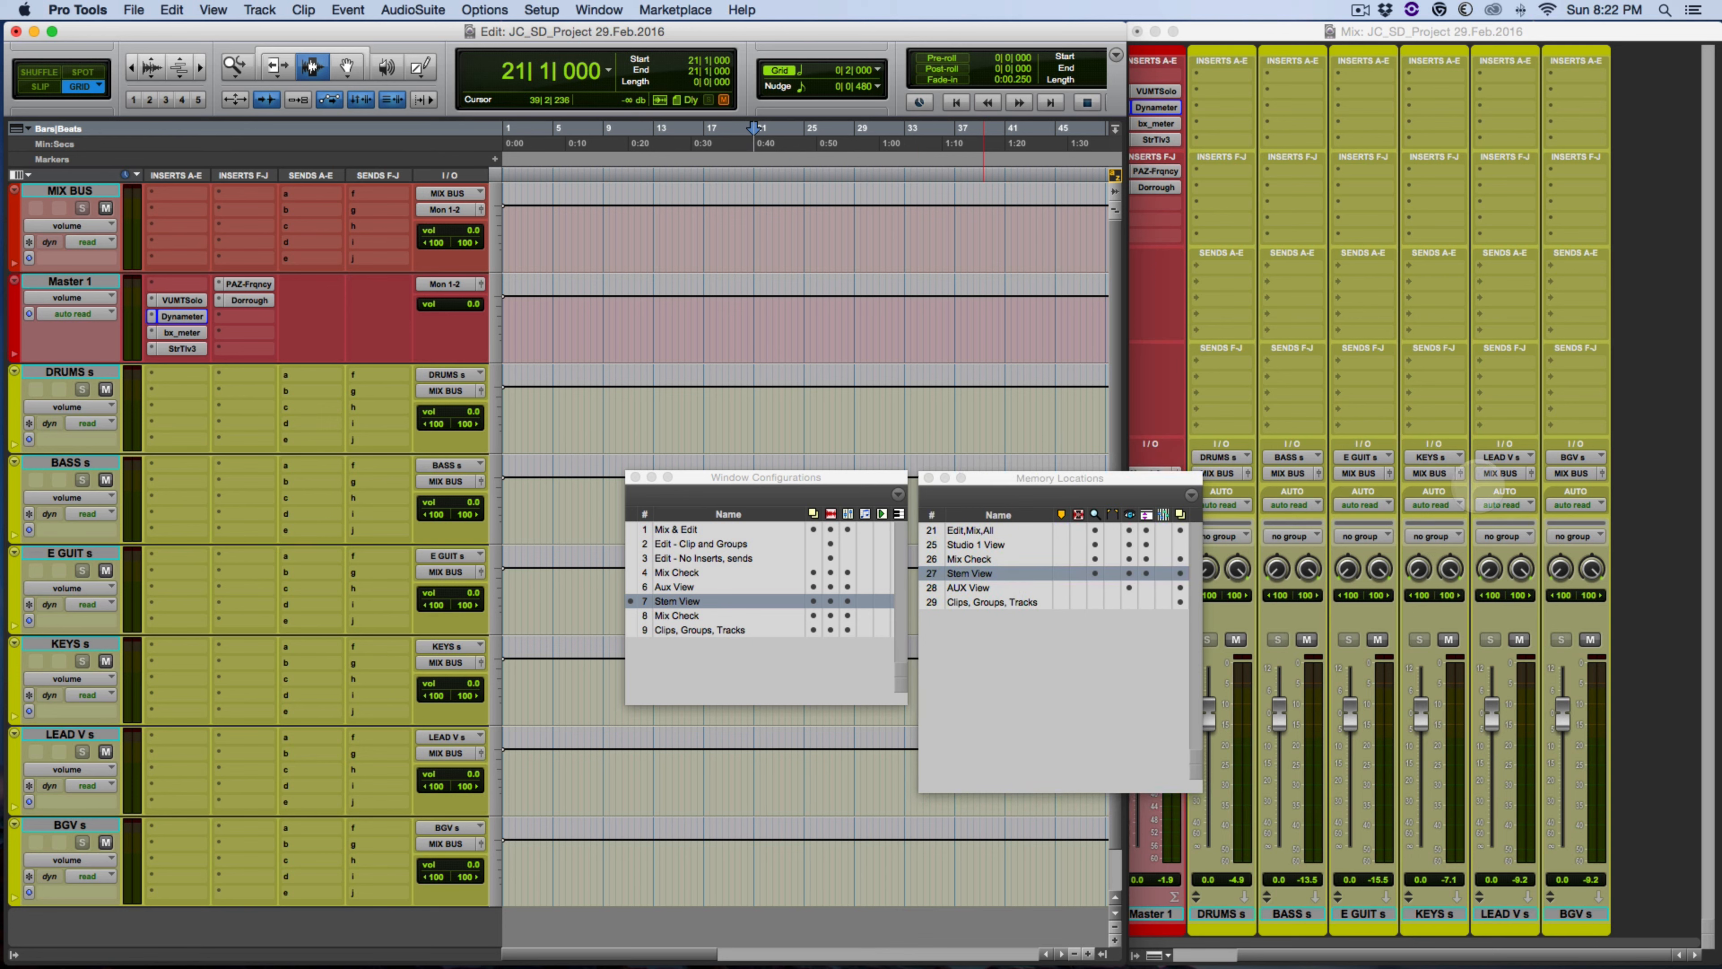
double_click(988, 575)
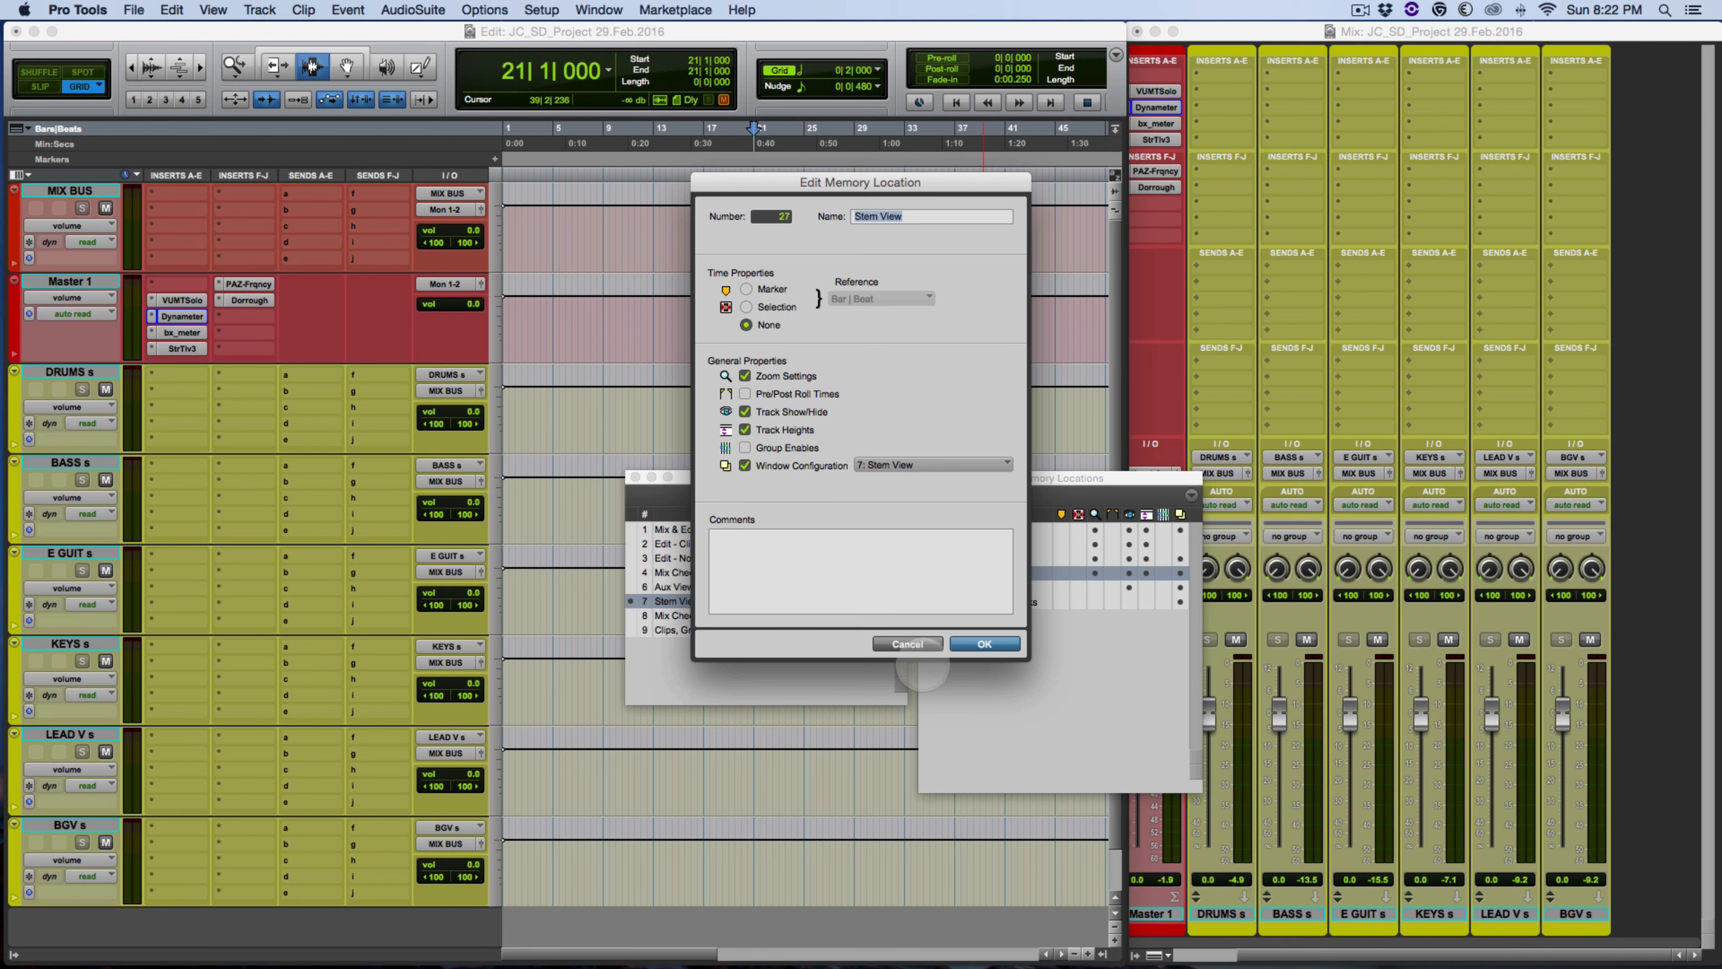
click(984, 643)
click(993, 663)
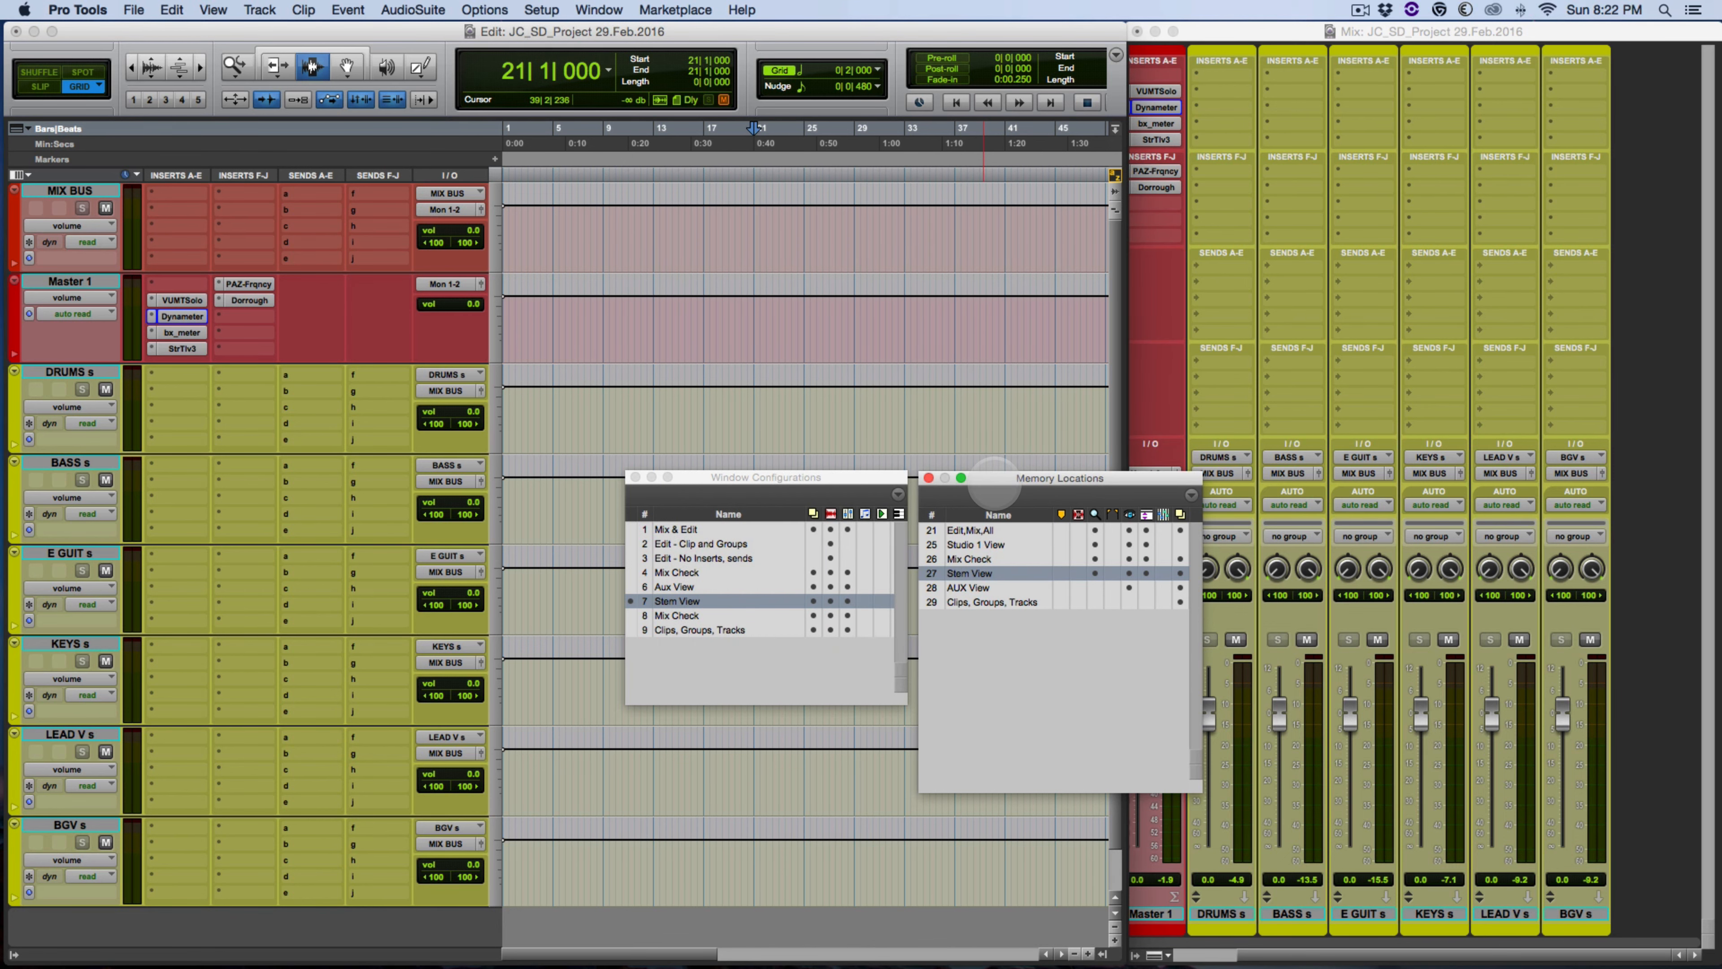
- Close the Memory Locations and Window Configurations lists, leaving the Stem View layout open
drag(995, 480, 993, 479)
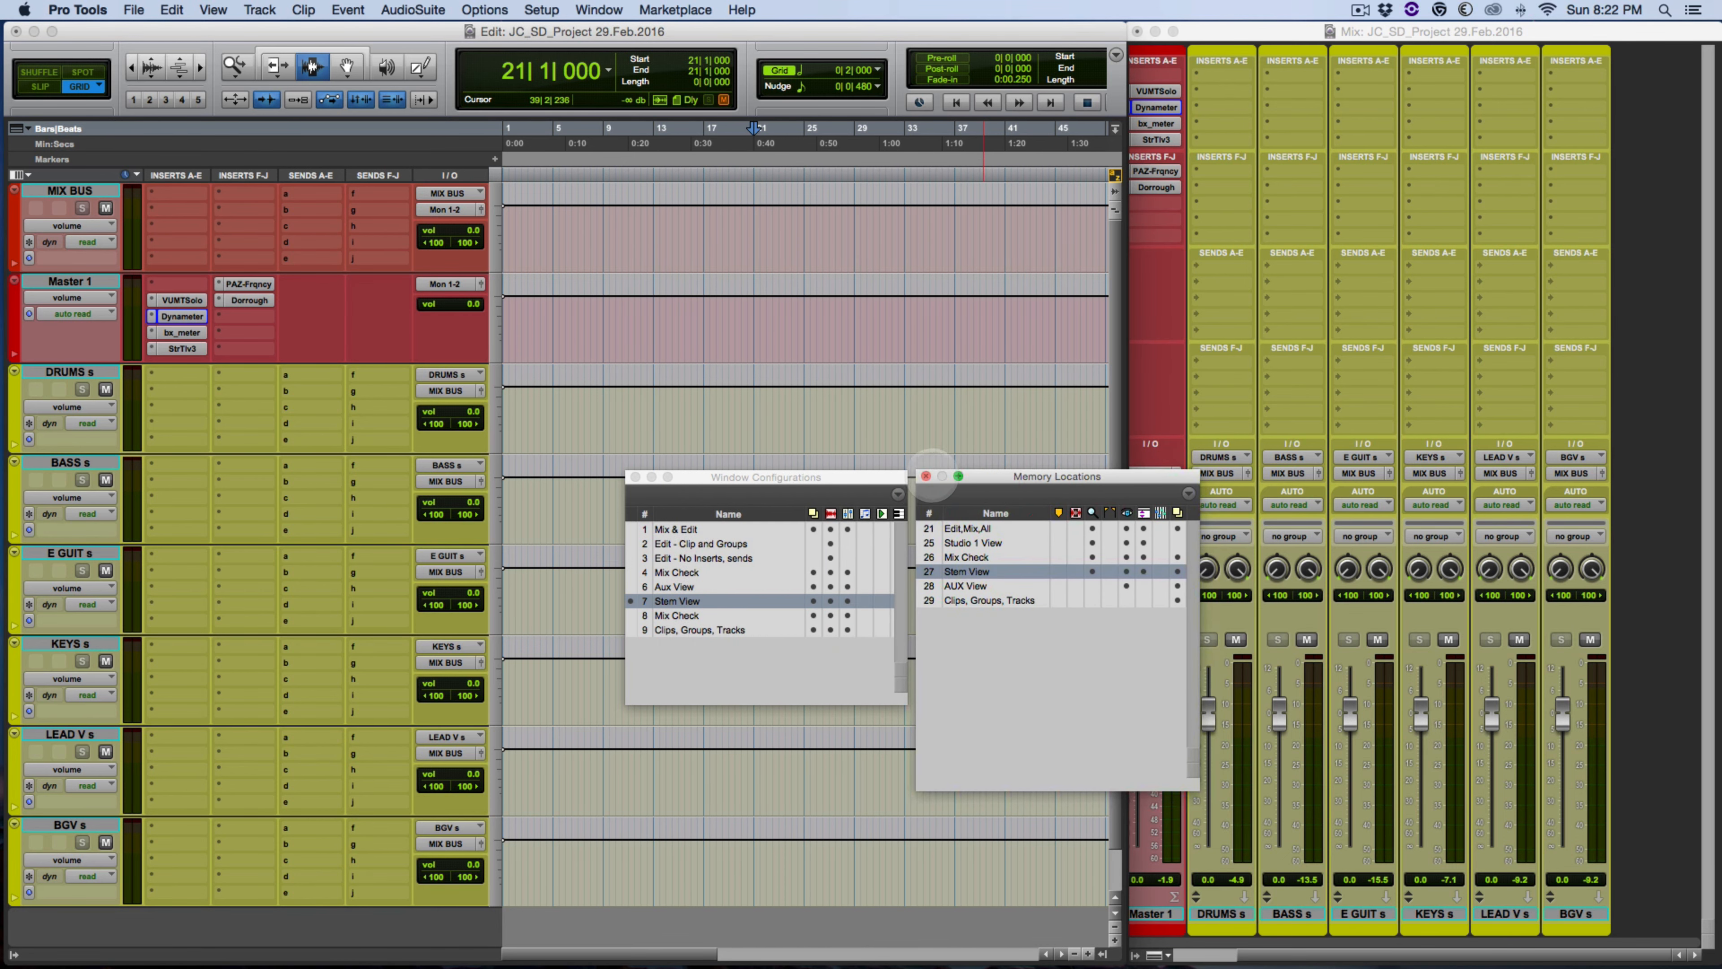
drag(861, 479, 857, 477)
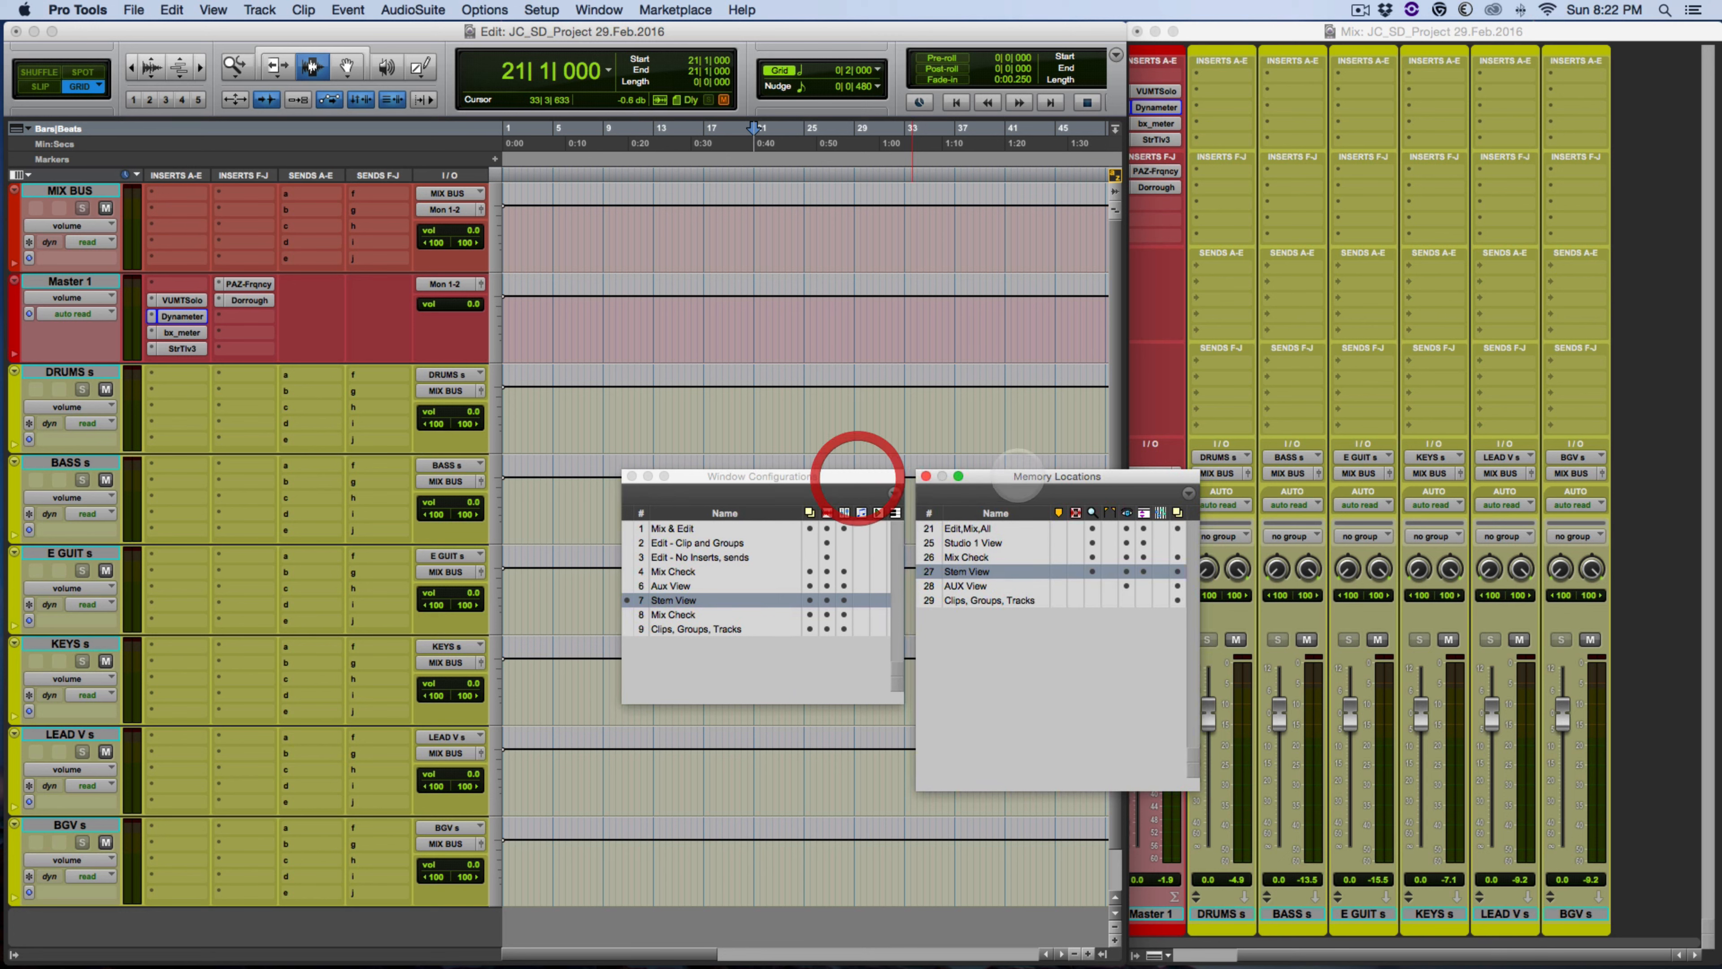
click(1030, 478)
click(925, 475)
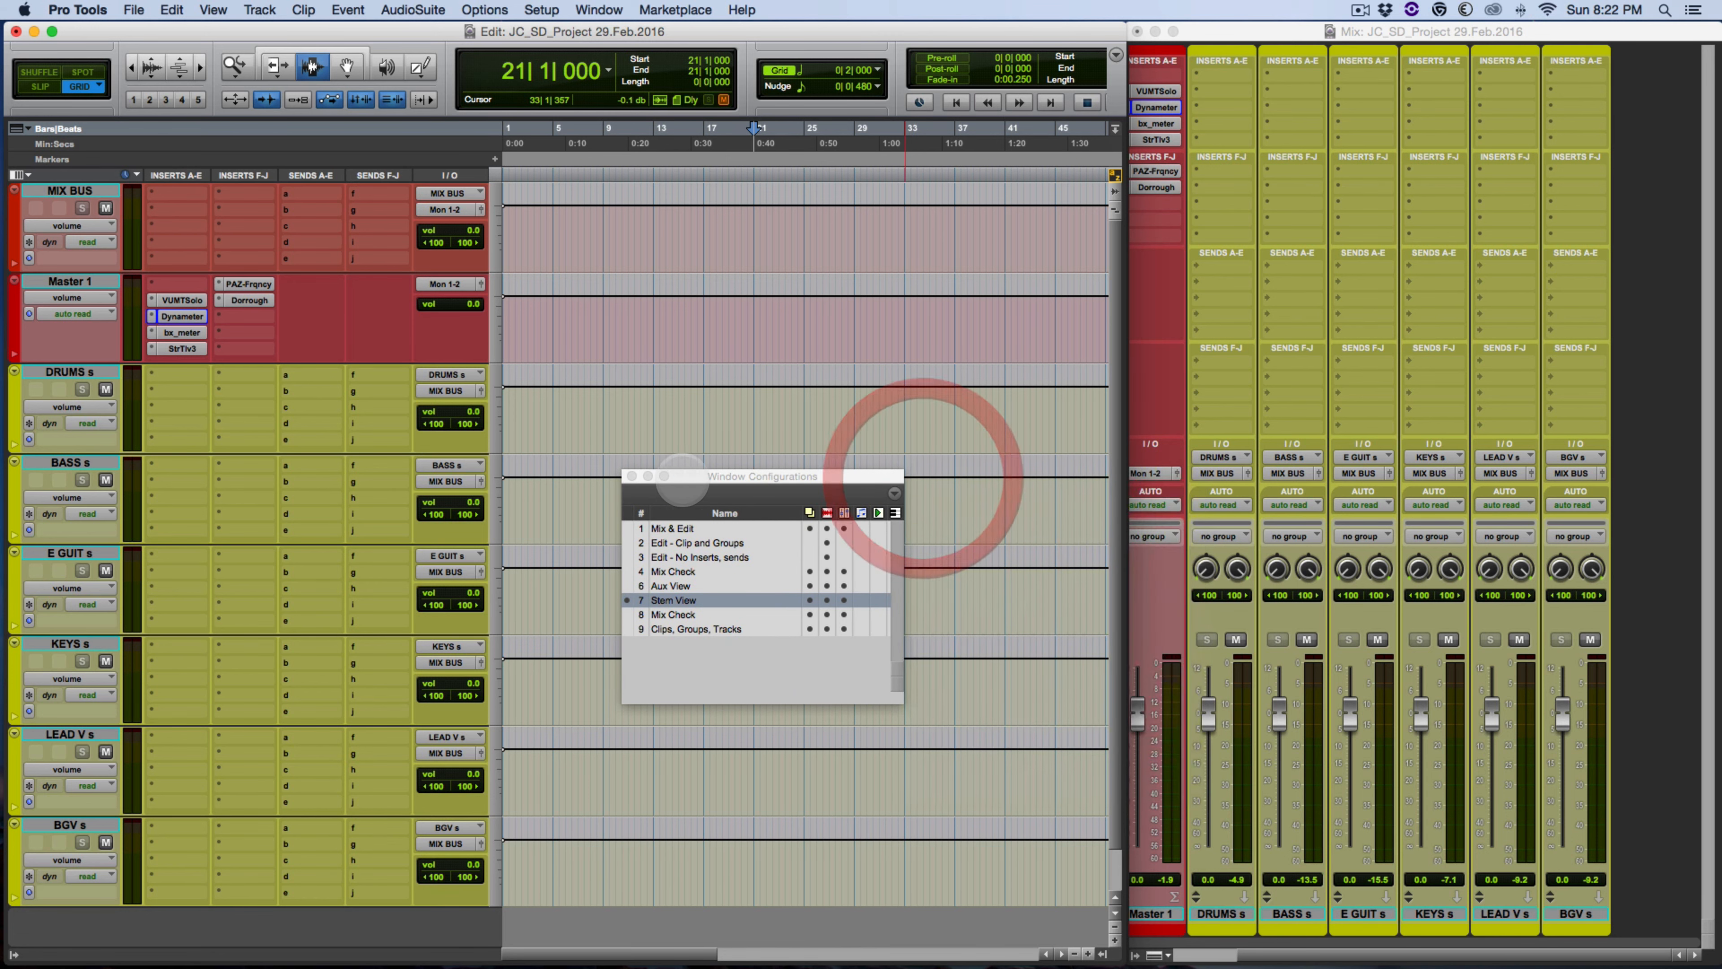
click(631, 475)
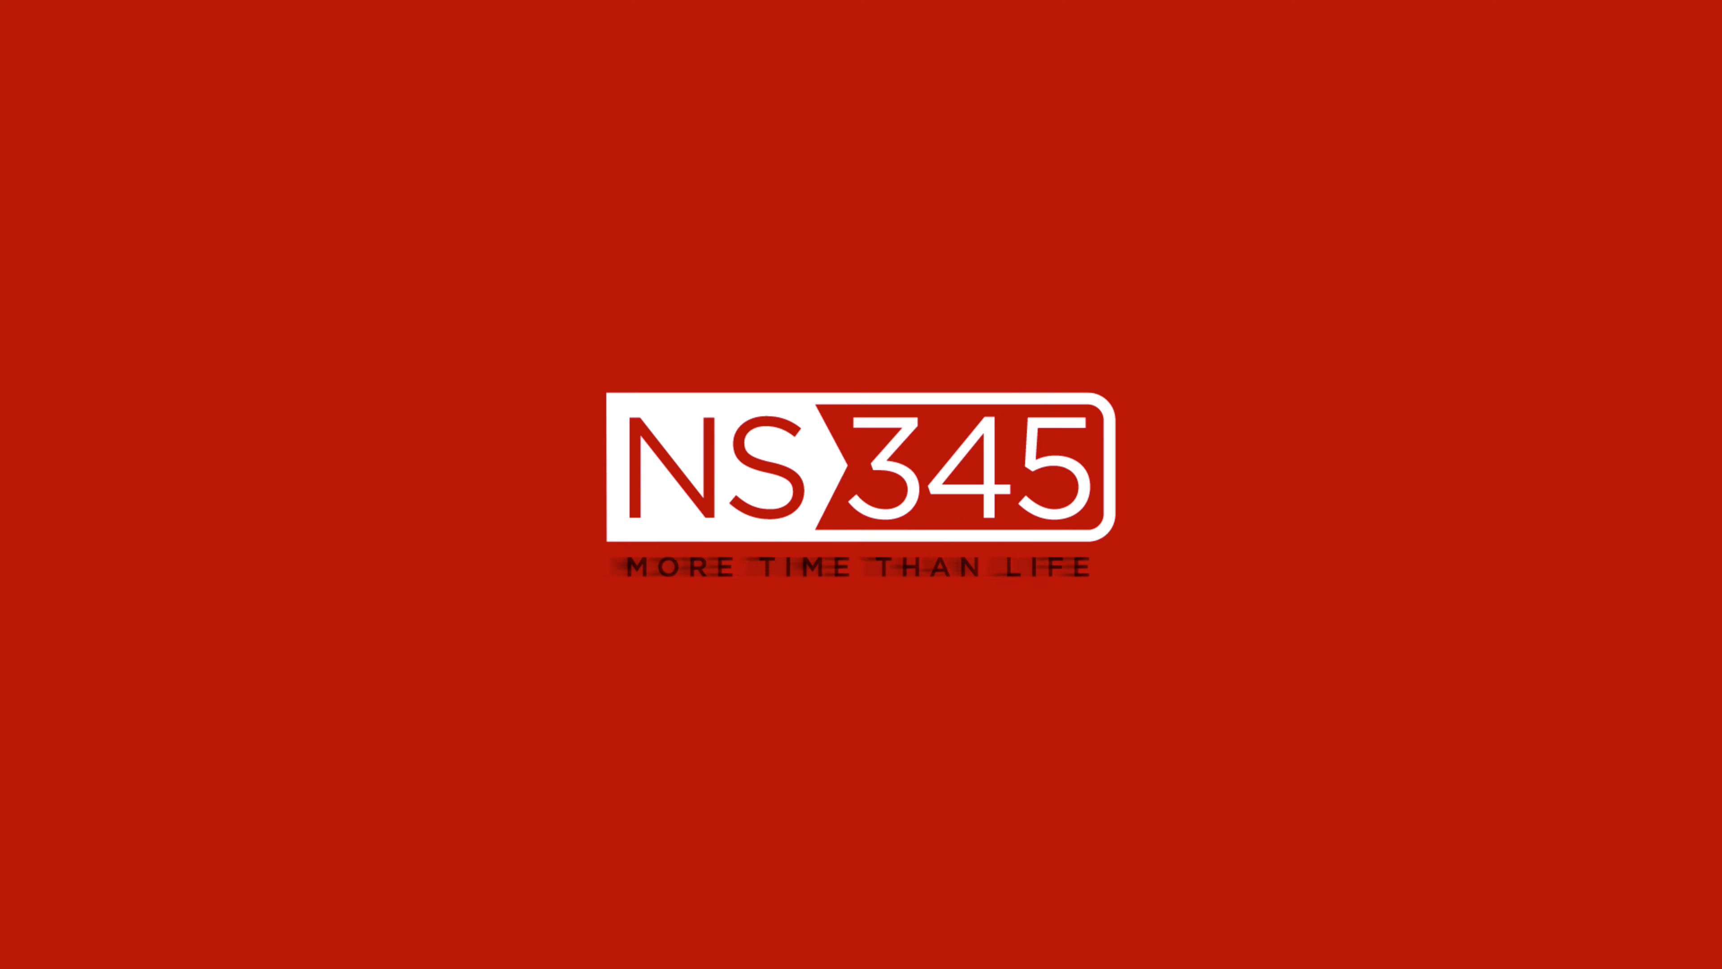